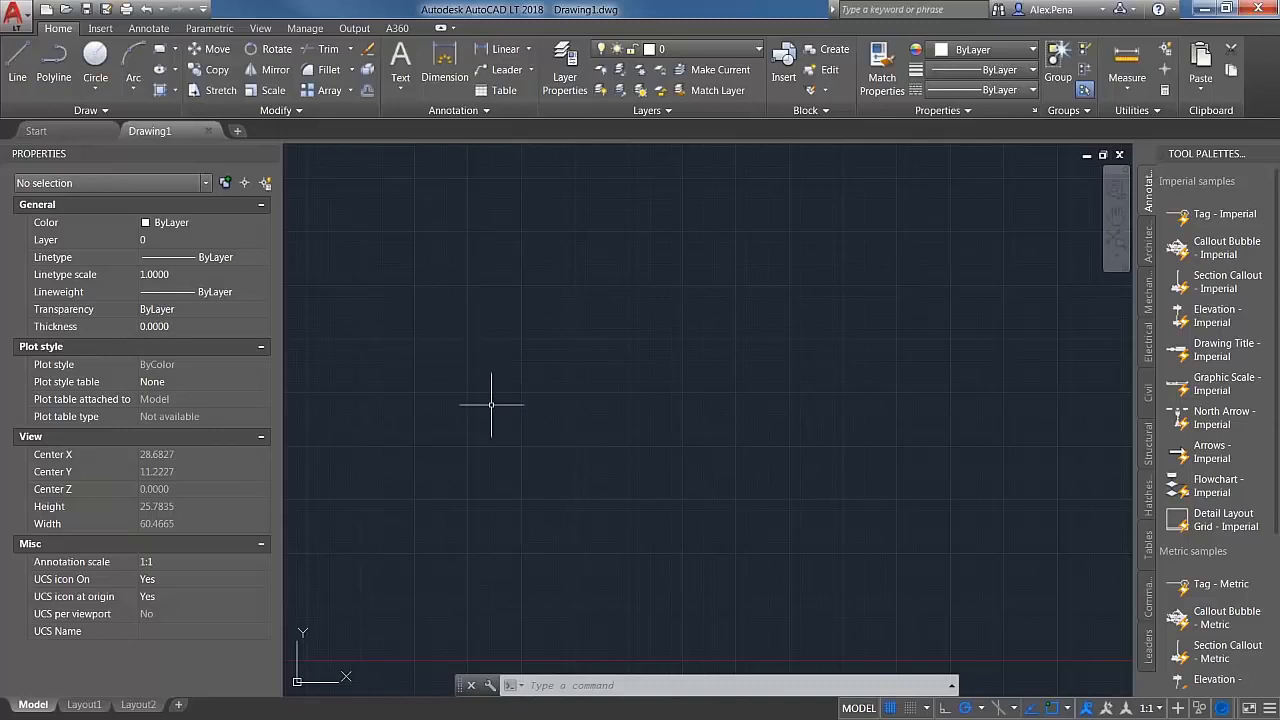
Step: Add the workspace selector to the Quick Access Toolbar and look through its options
left_click(204, 11)
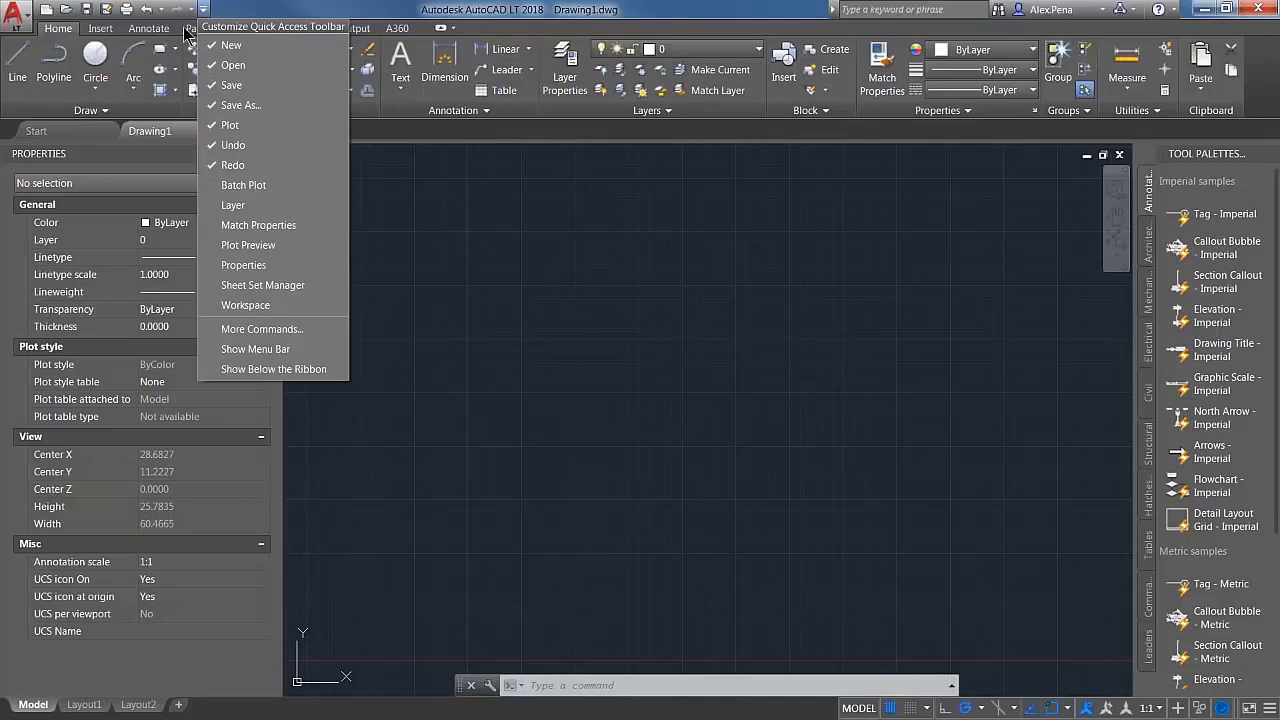
left_click(301, 310)
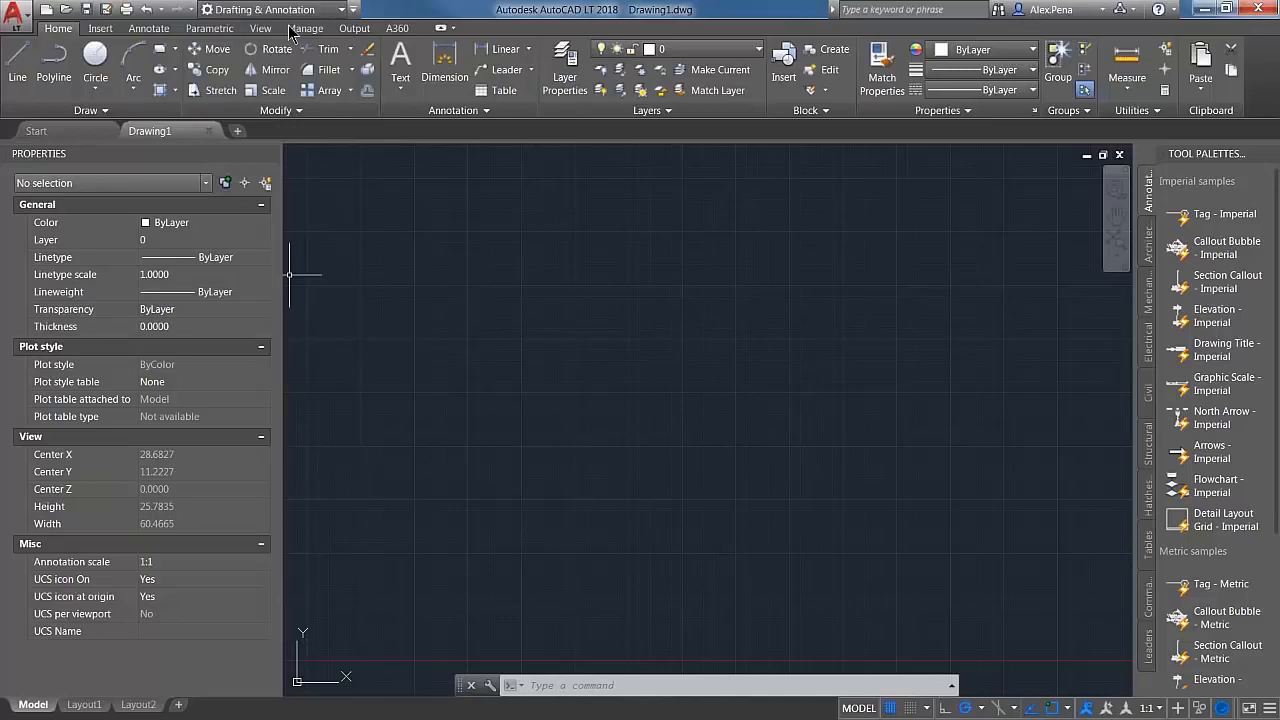
left_click(341, 10)
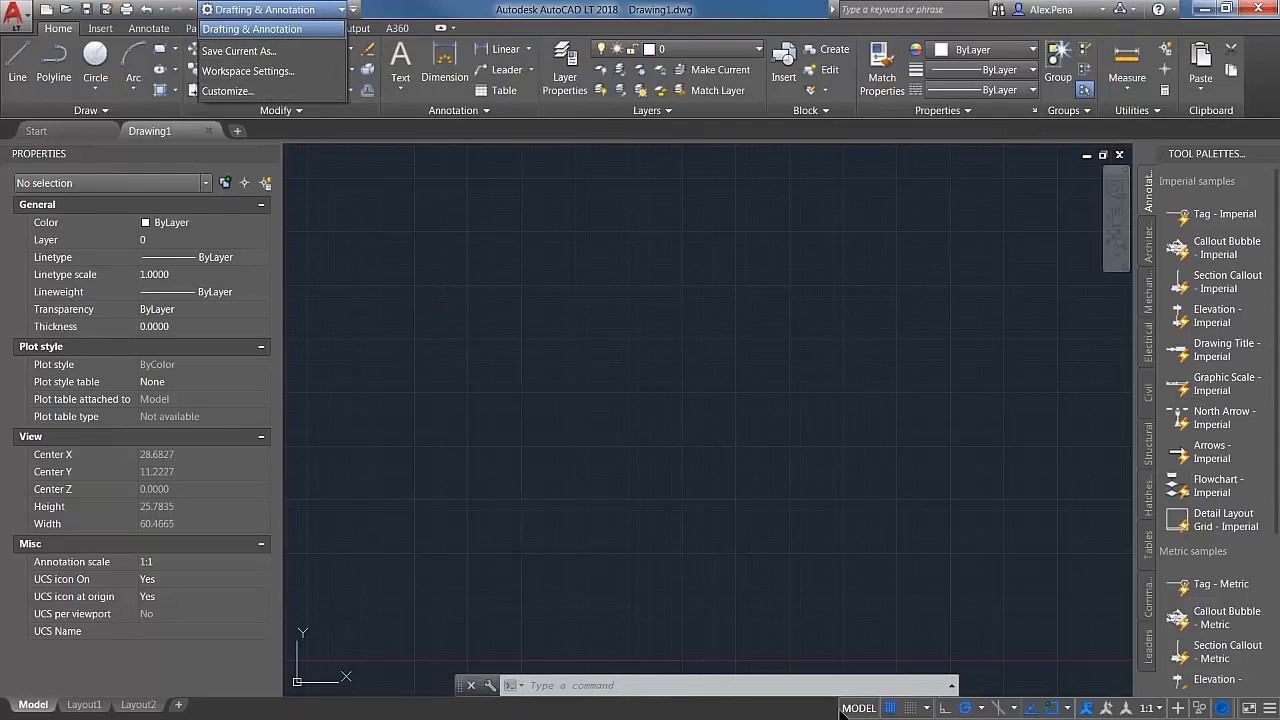
left_click(811, 715)
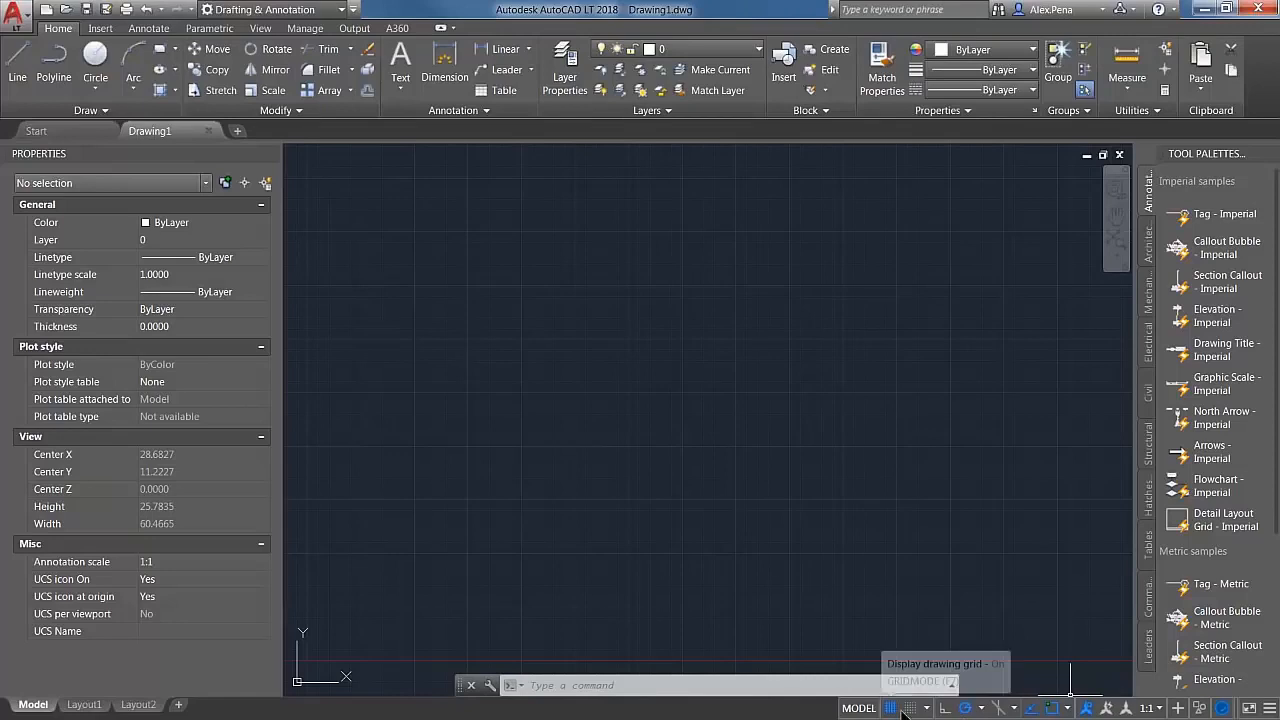
Step: Show Workspace Switching on the status bar and display the workspace label beside it
left_click(1268, 707)
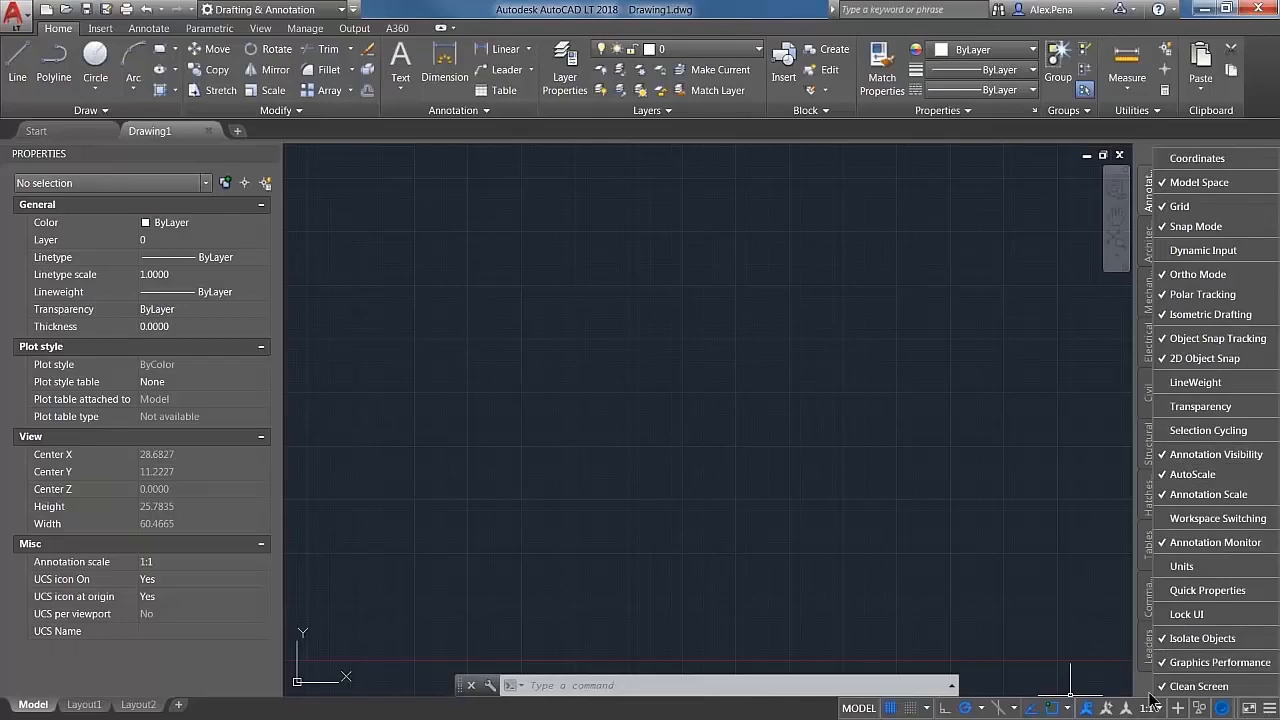
left_click(1253, 520)
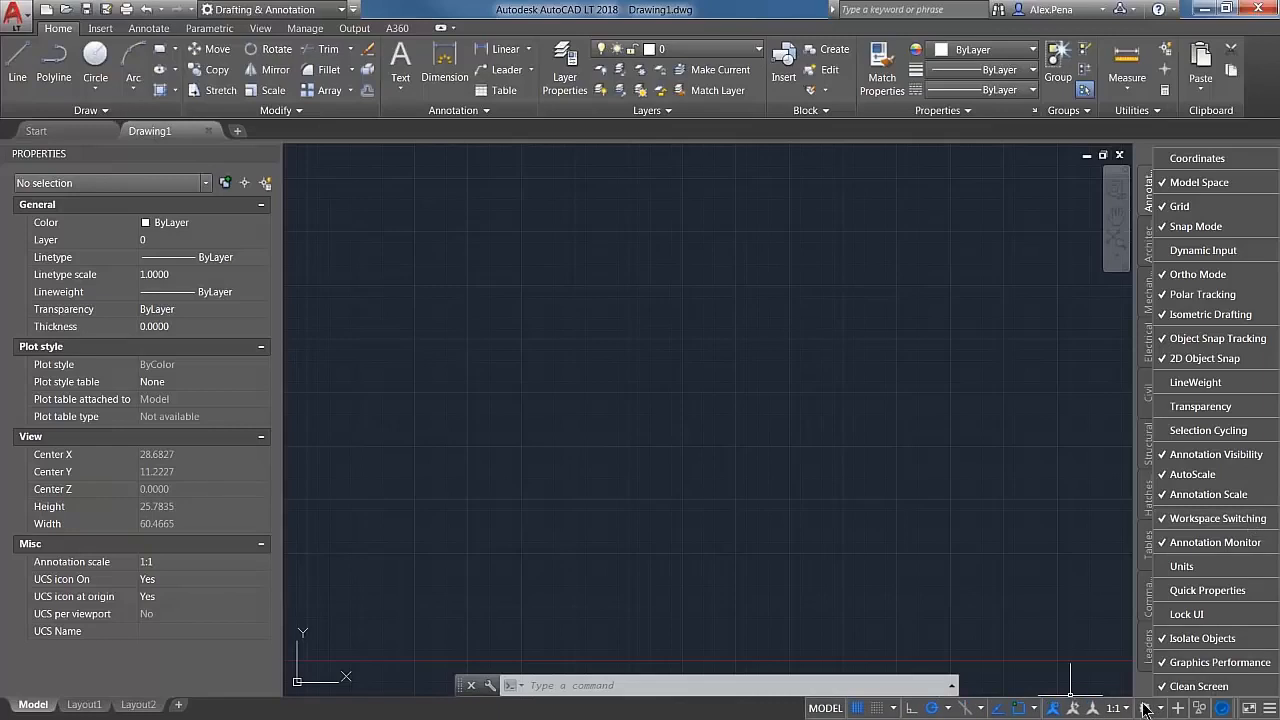
left_click(1089, 663)
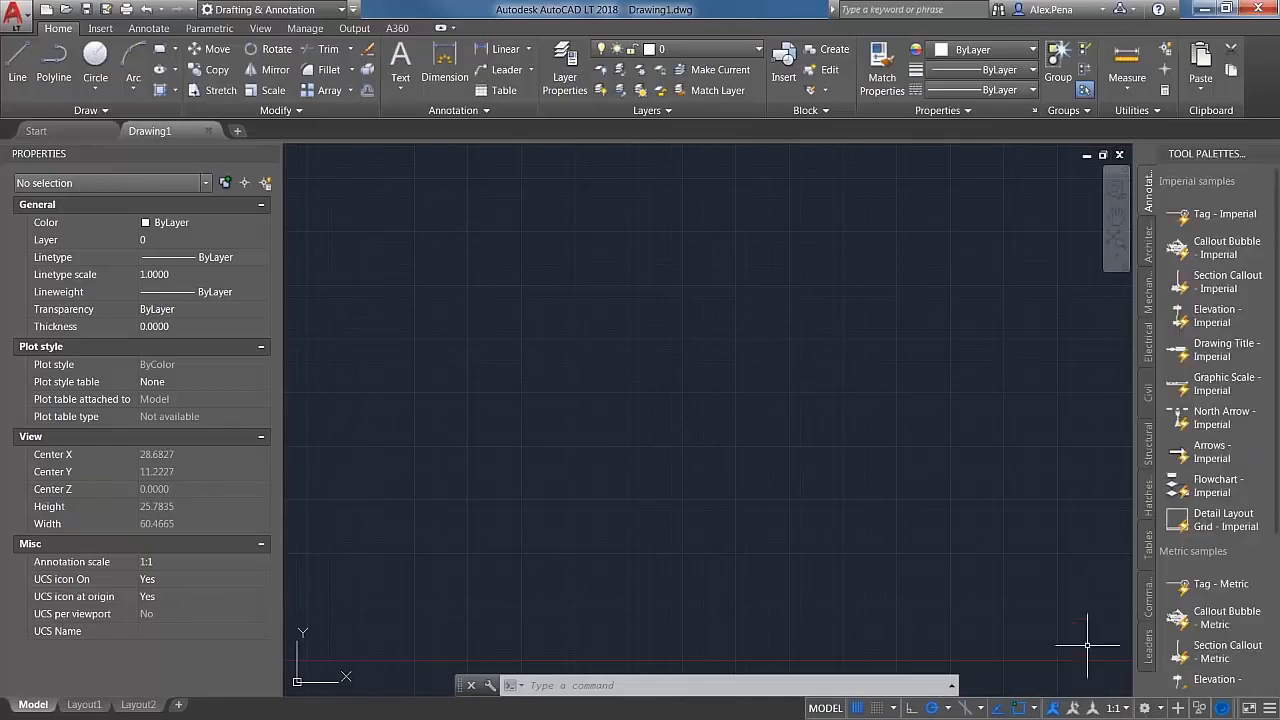
left_click(1162, 708)
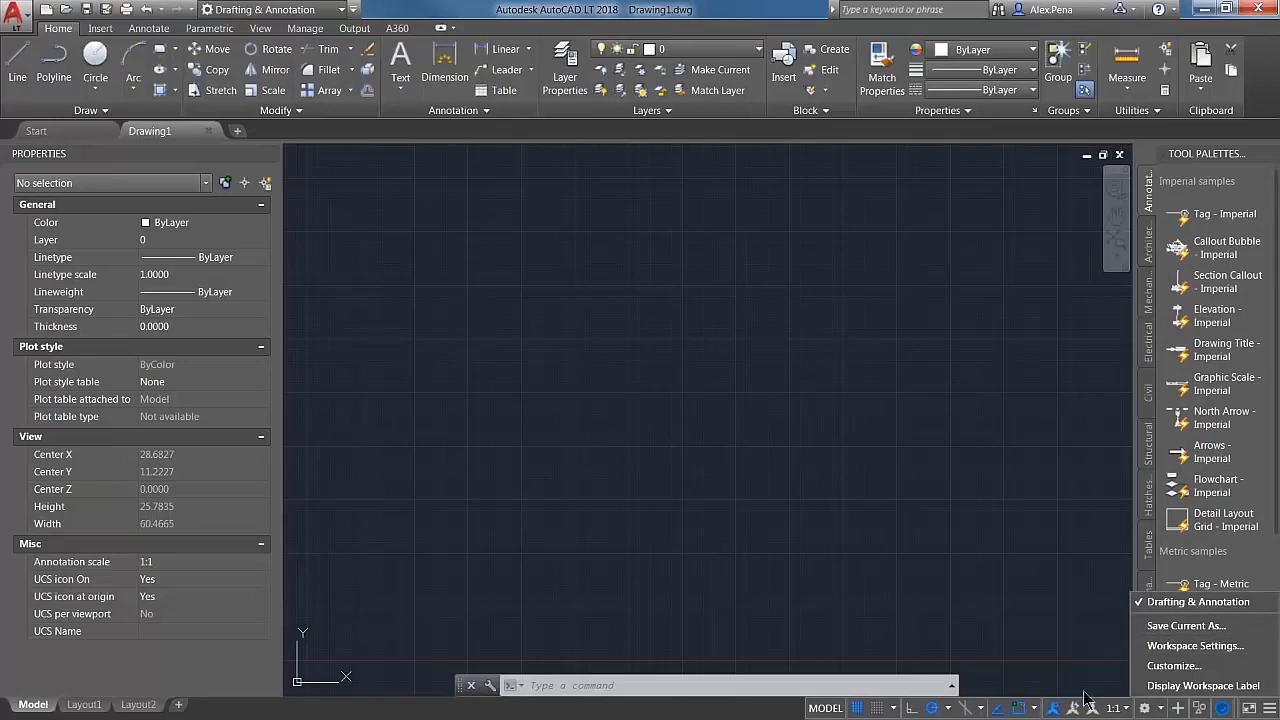
left_click(1218, 688)
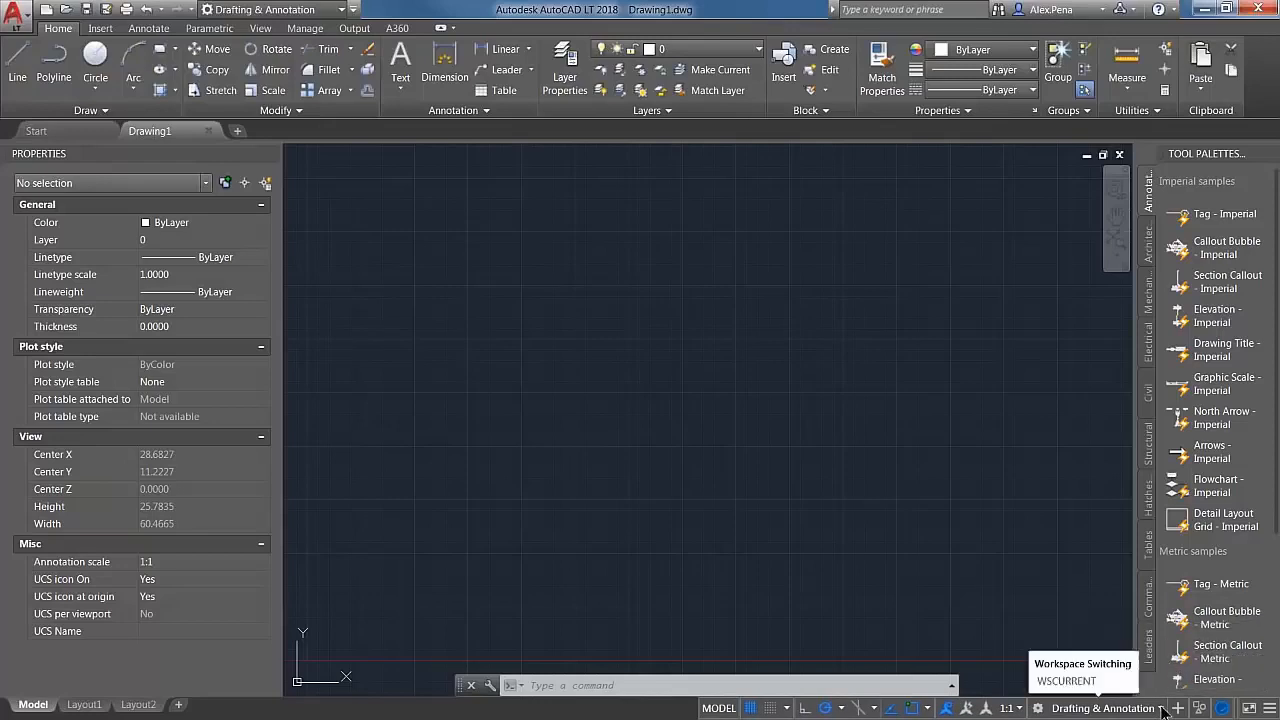
Step: Configure the workspace settings to automatically save workspace changes when switching workspaces
left_click(1162, 708)
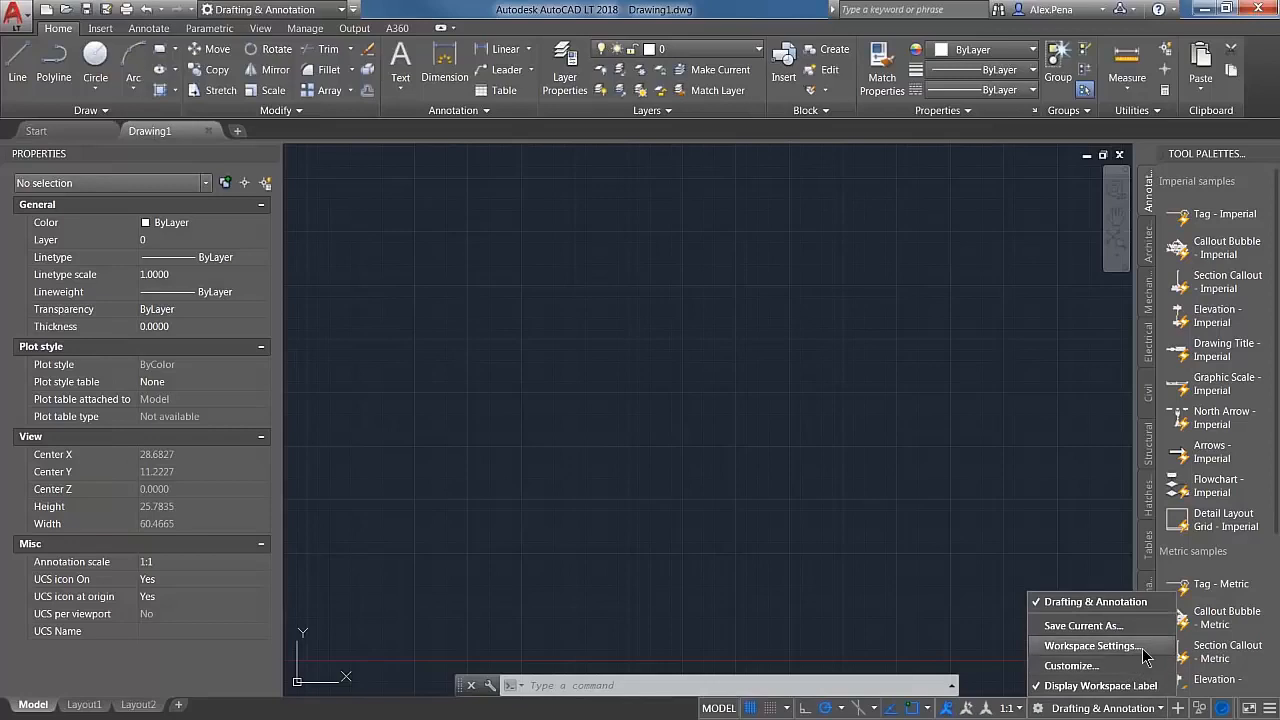
left_click(1090, 646)
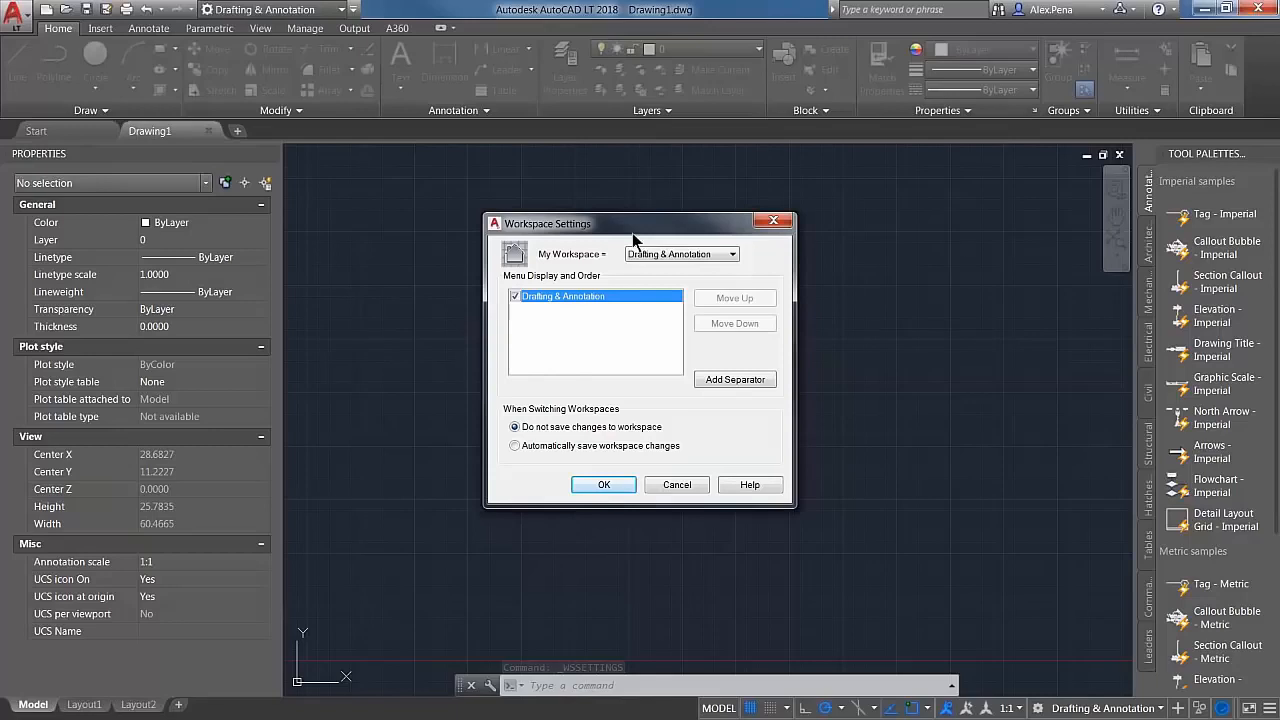
left_click(653, 254)
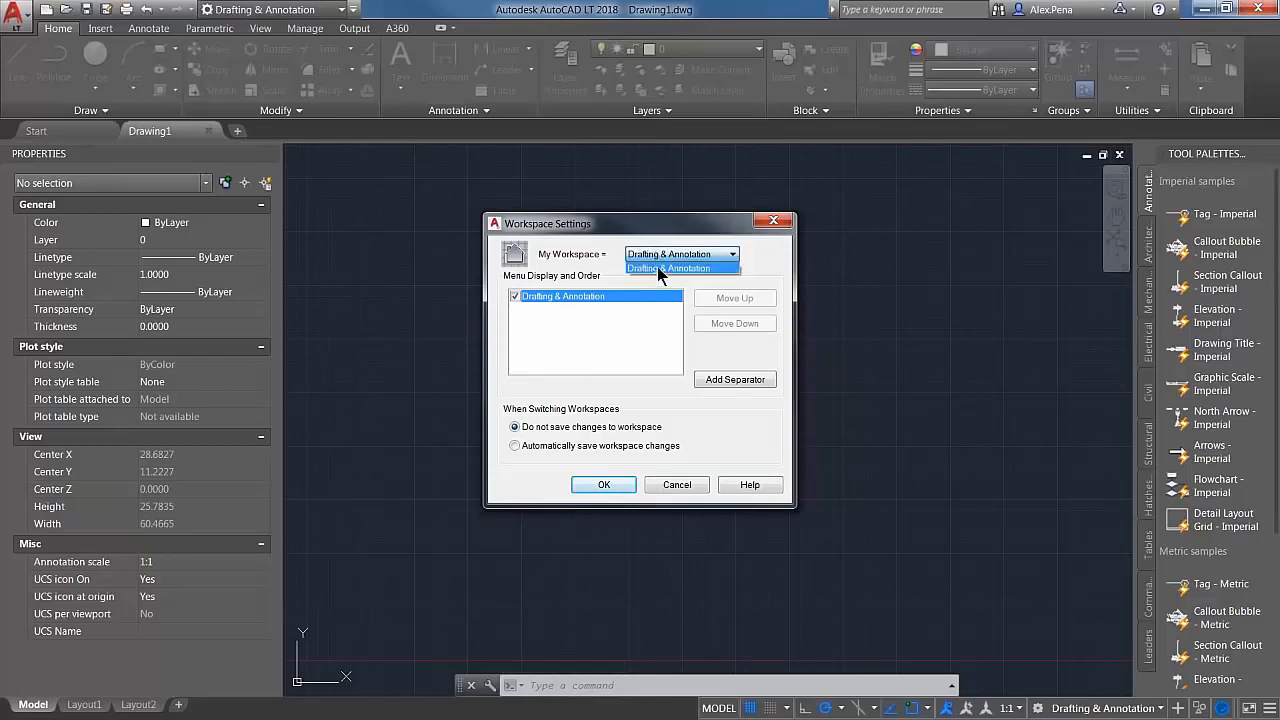
left_click(599, 281)
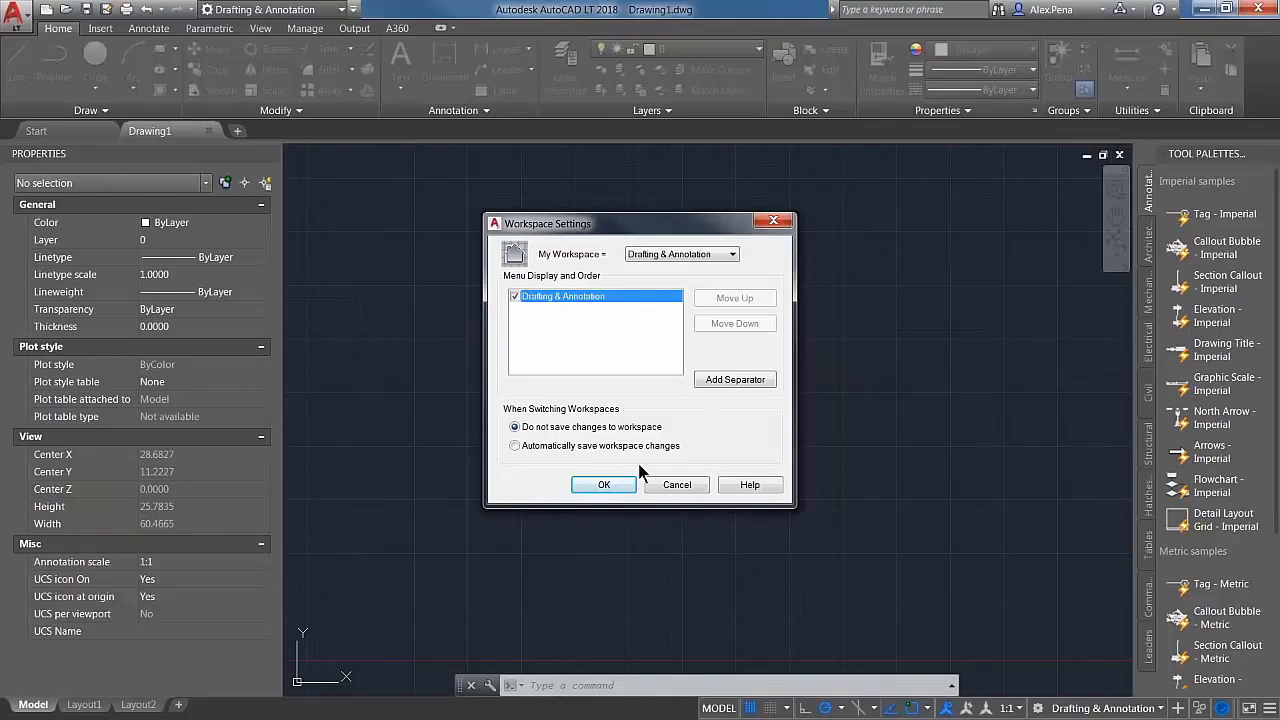
left_click(514, 447)
left_click(614, 489)
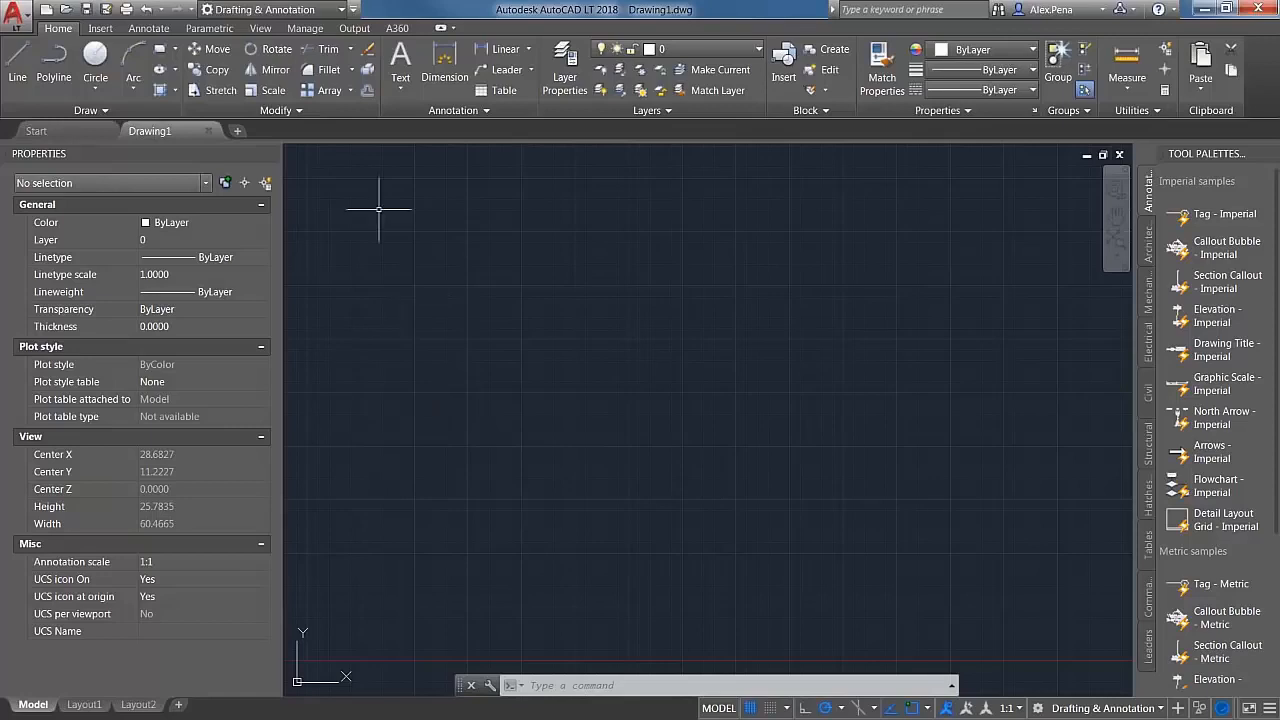
Step: Detach the Modify, Layers and Utilities panels from the ribbon and float them stacked in the drawing area
mouse_move(319, 114)
left_mouse_down()
mouse_move(450, 285)
mouse_move(418, 224)
left_mouse_up()
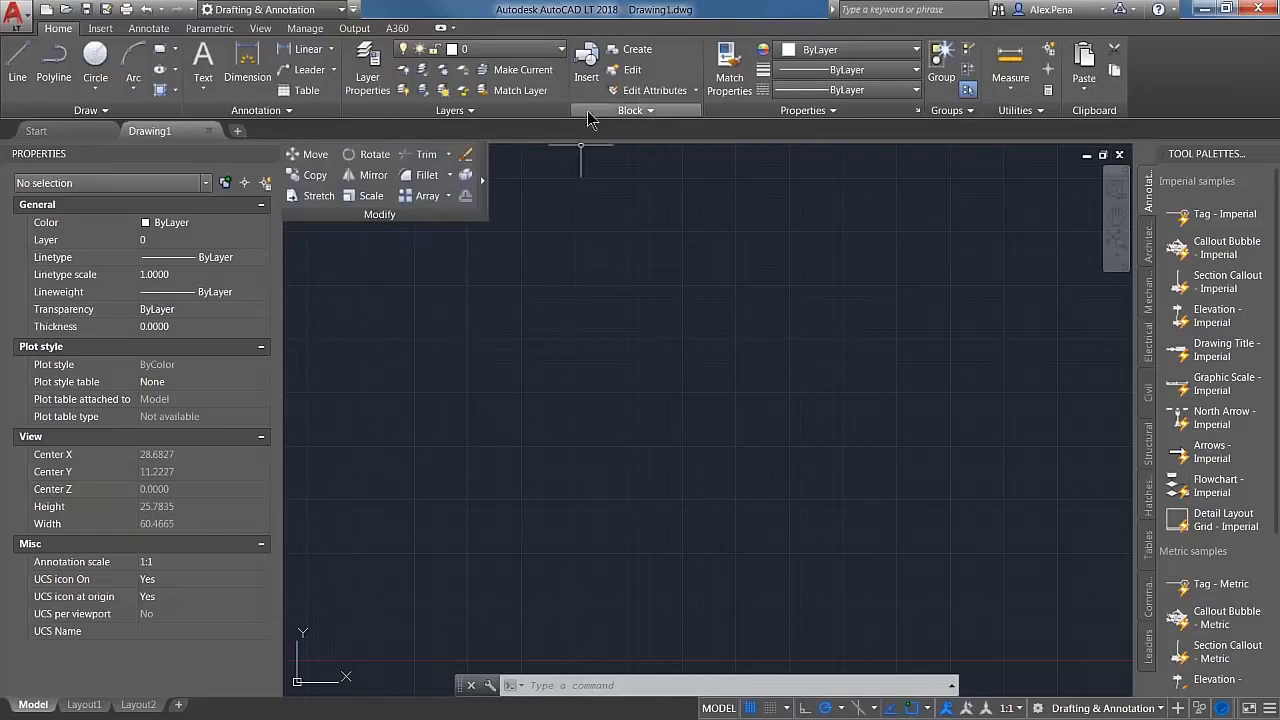
left_click_drag(506, 107, 458, 302)
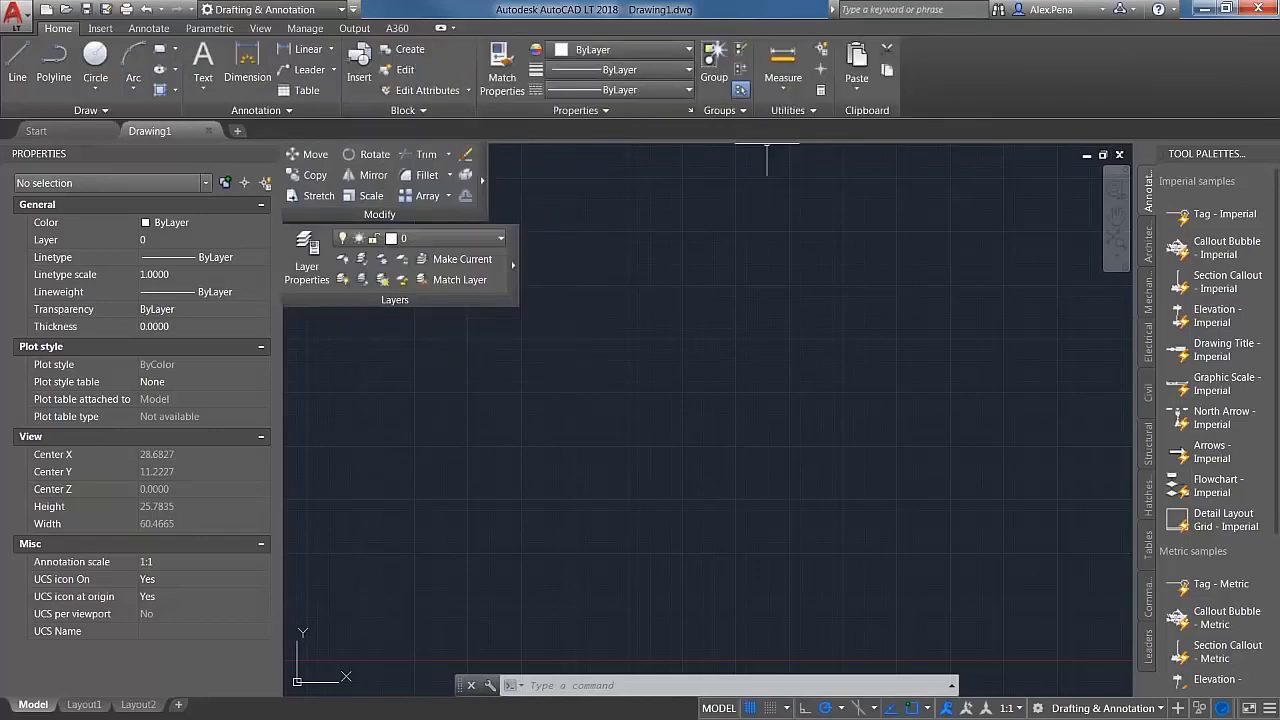
left_click_drag(788, 108, 354, 398)
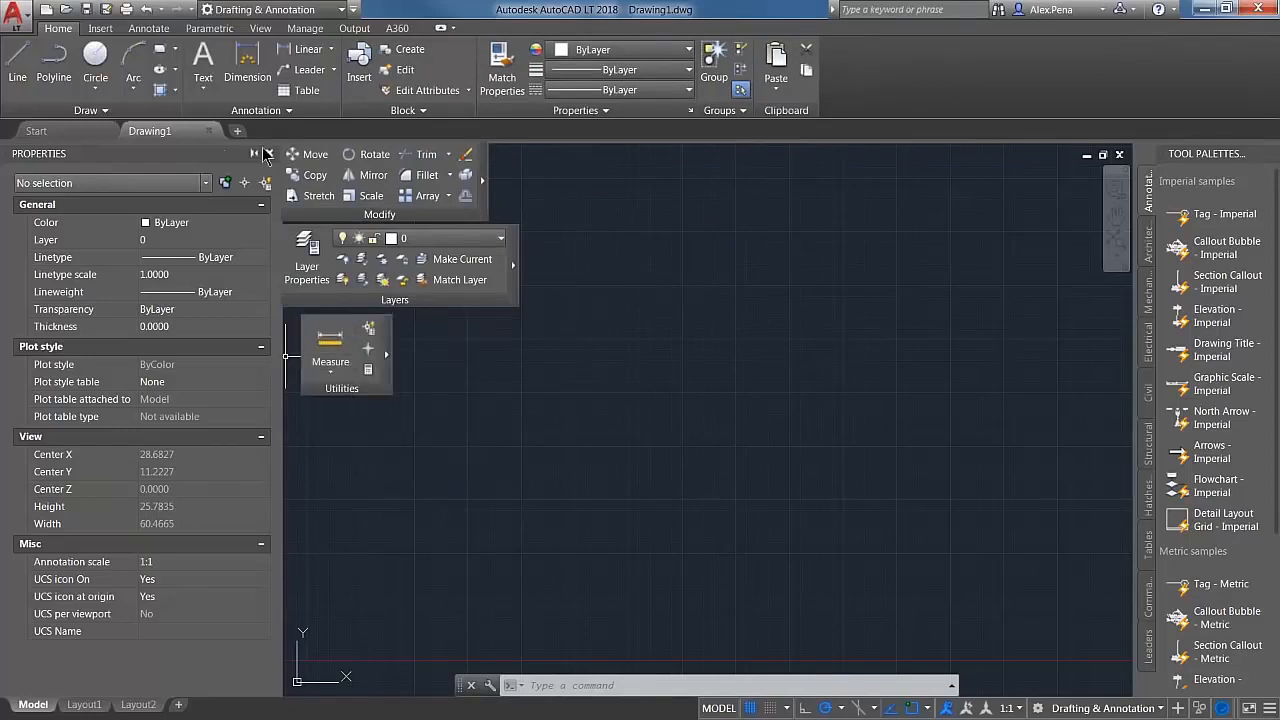
Step: Close the Properties palette and line up the floating Modify, Layers and Utilities panels along the drawing area's left edge
left_click(268, 154)
left_click_drag(359, 215, 67, 232)
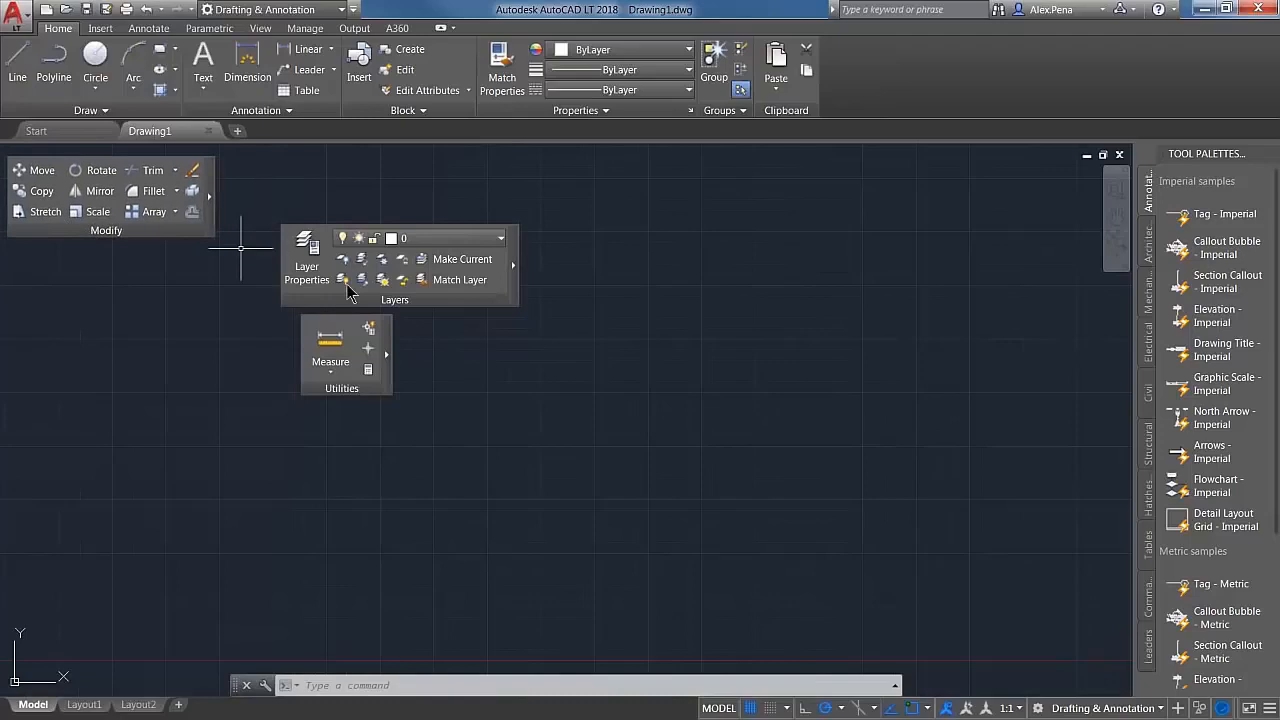
left_click_drag(293, 302, 22, 320)
left_click_drag(368, 396, 75, 408)
left_click(266, 415)
left_click(262, 435)
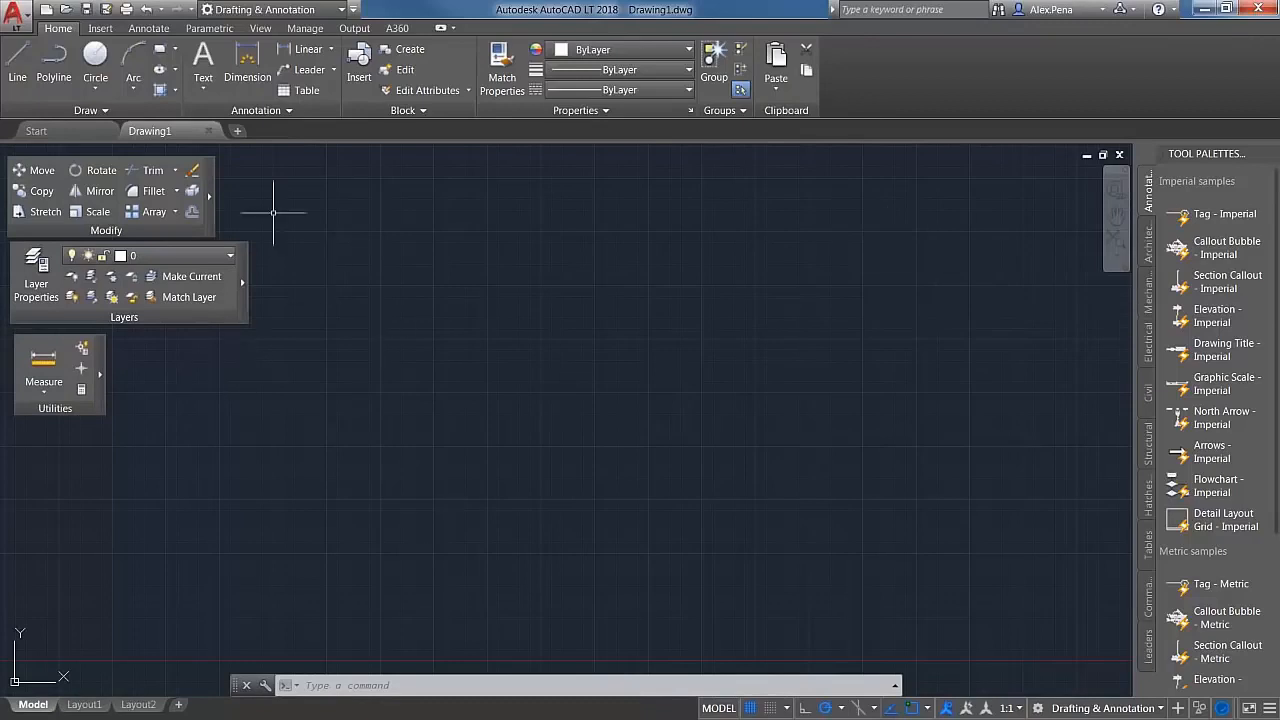
Step: Save the current interface layout as a new workspace named Sample Test 1
left_click(341, 10)
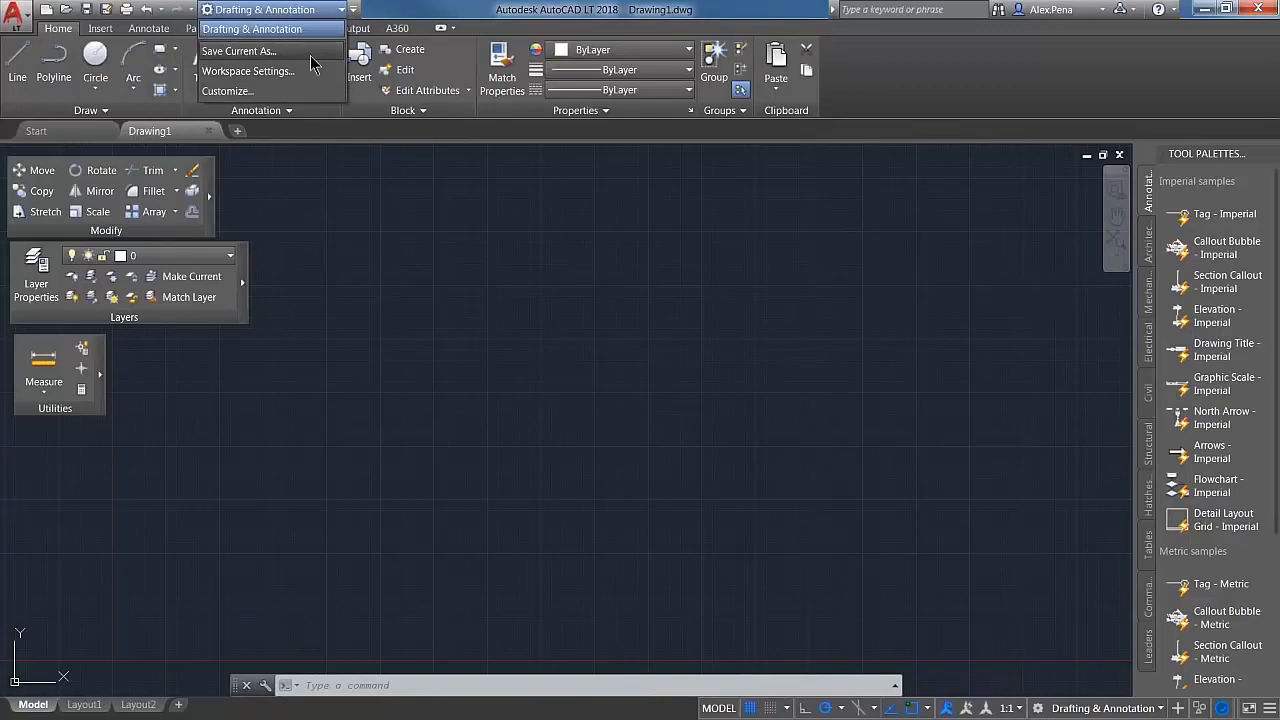
left_click(310, 55)
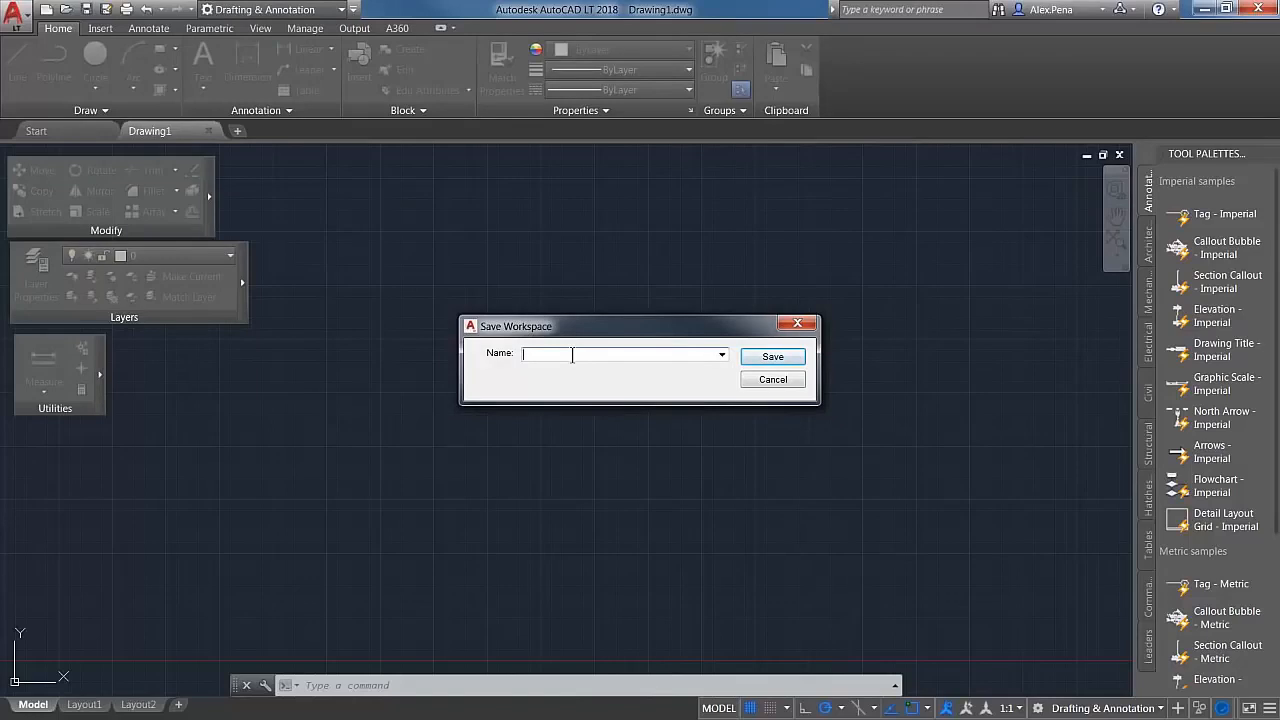
type("Sample Test 1")
key("Return")
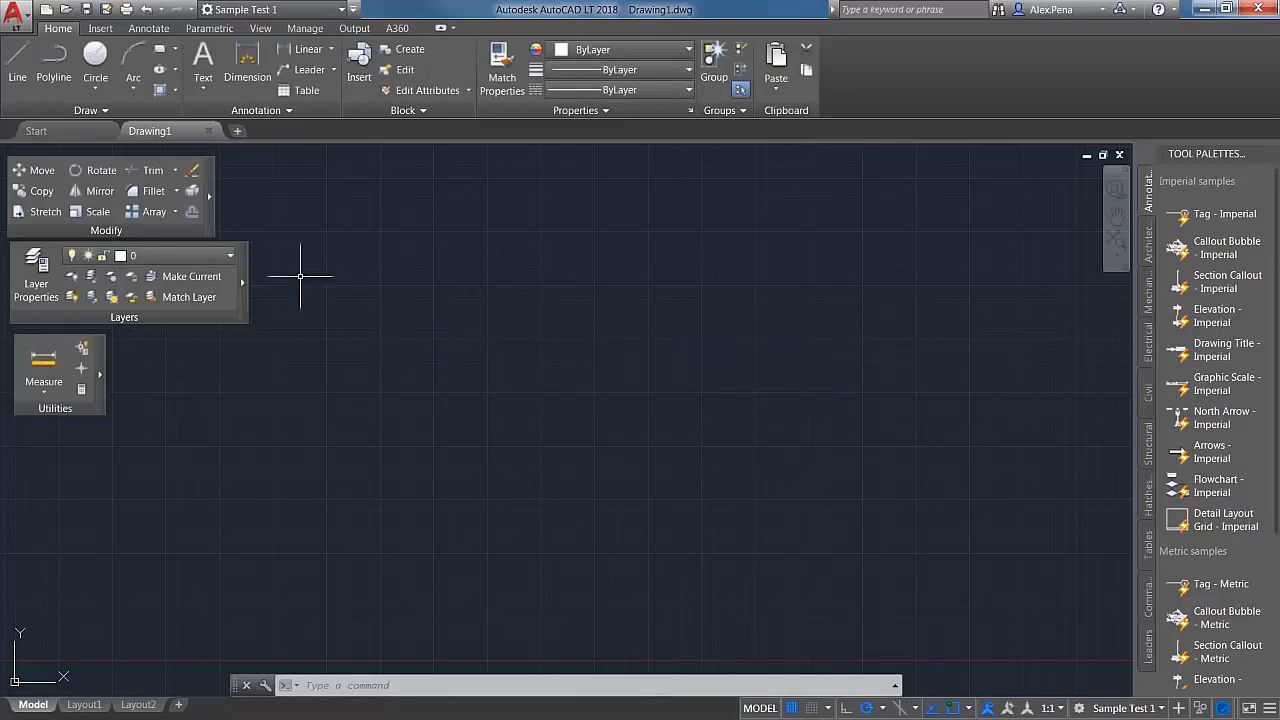
Step: Switch to the Drafting & Annotation workspace and back to Sample Test 1 to compare their layouts
left_click(338, 10)
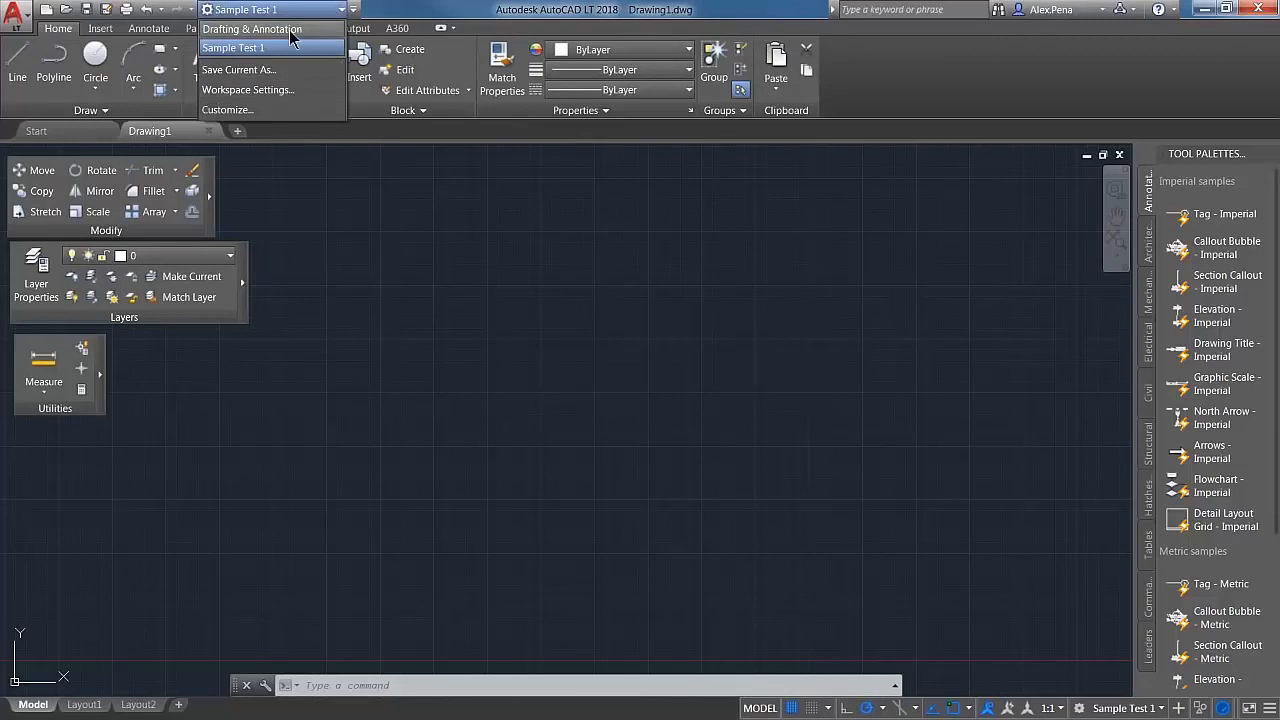
left_click(293, 30)
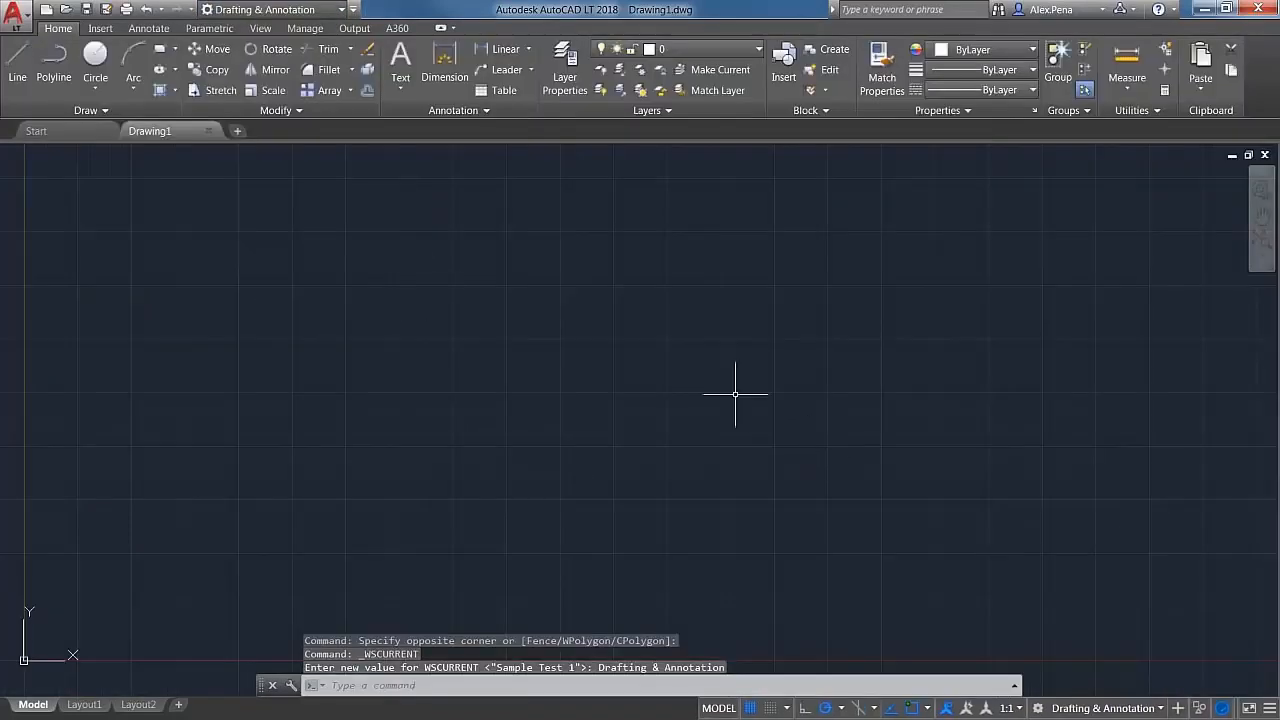
left_click(339, 10)
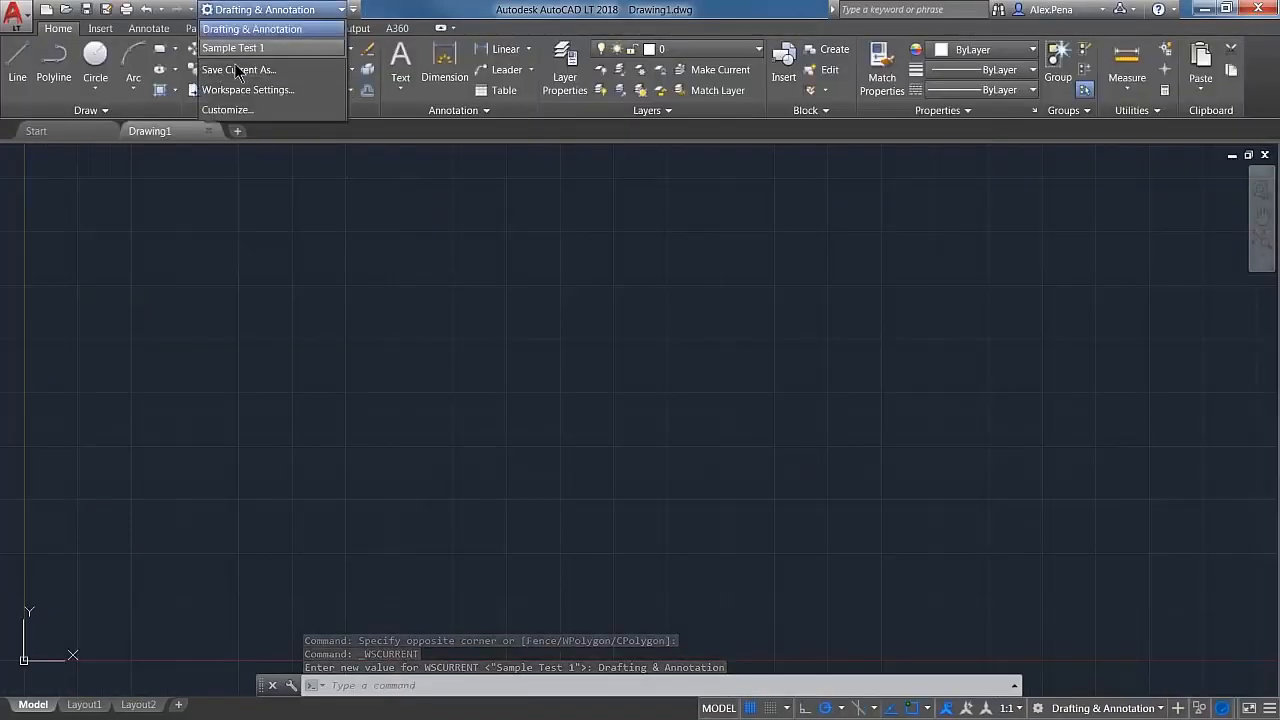
left_click(234, 48)
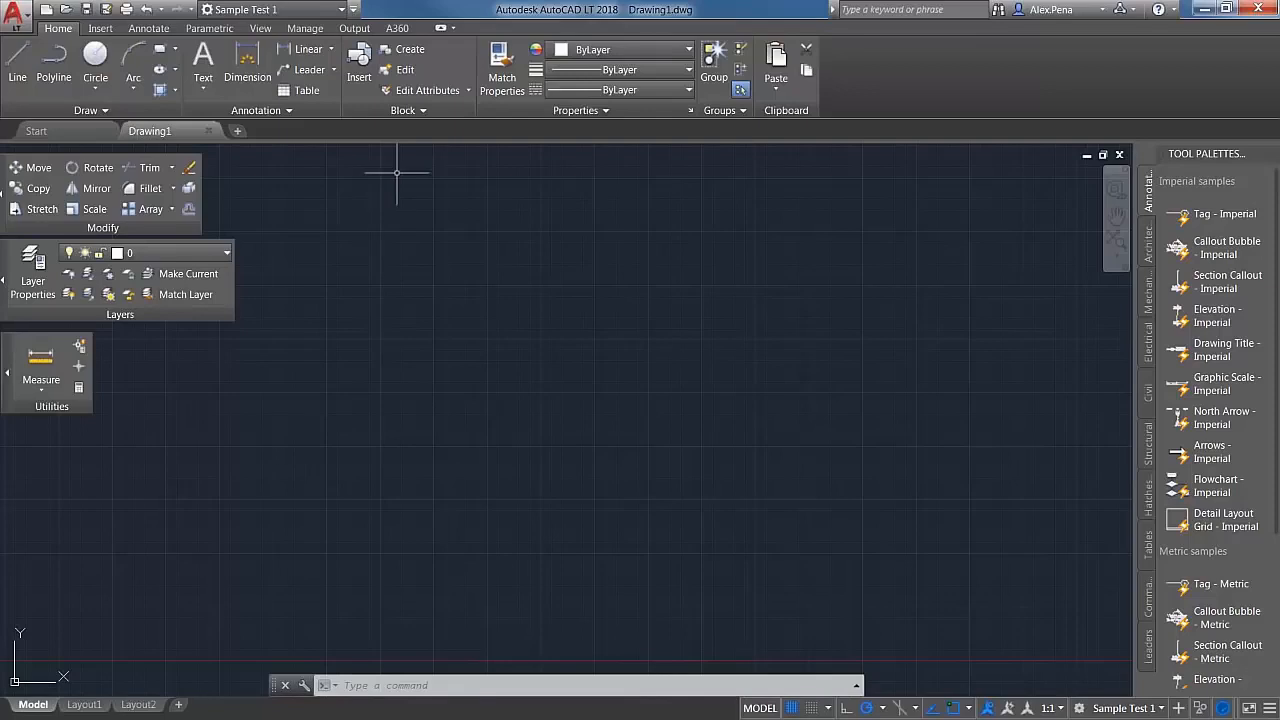
left_click(340, 11)
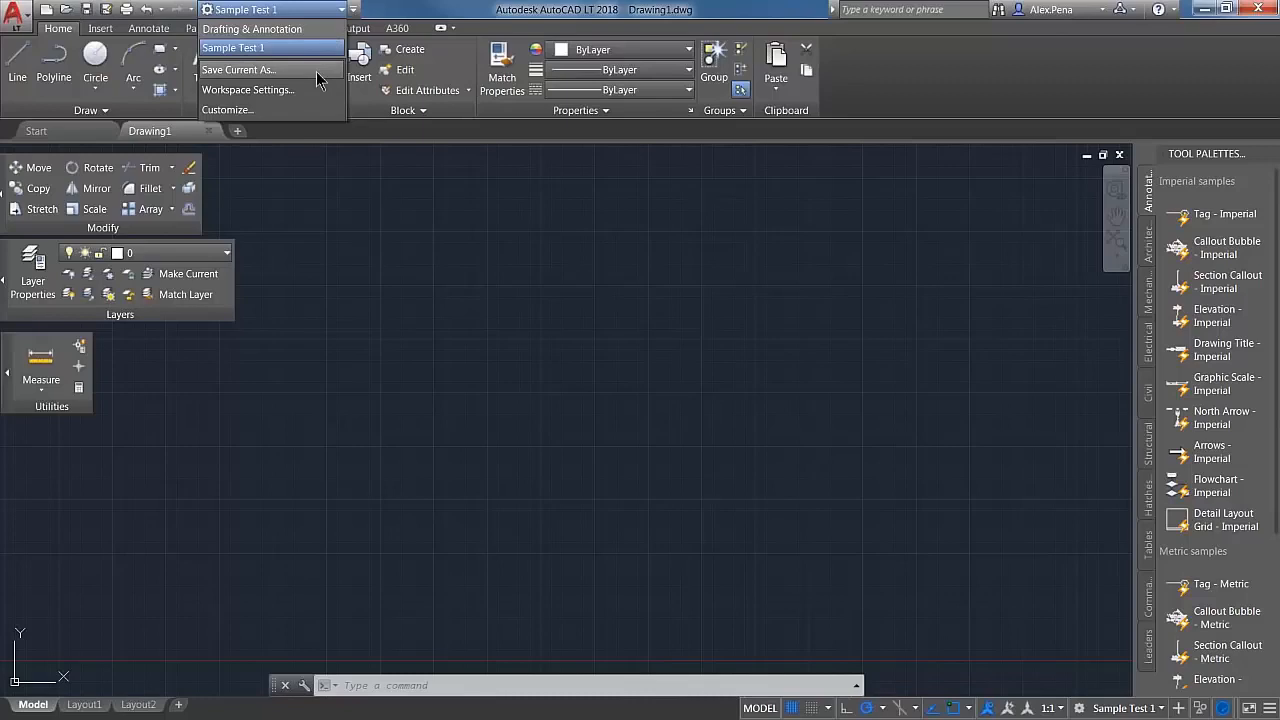
left_click(488, 300)
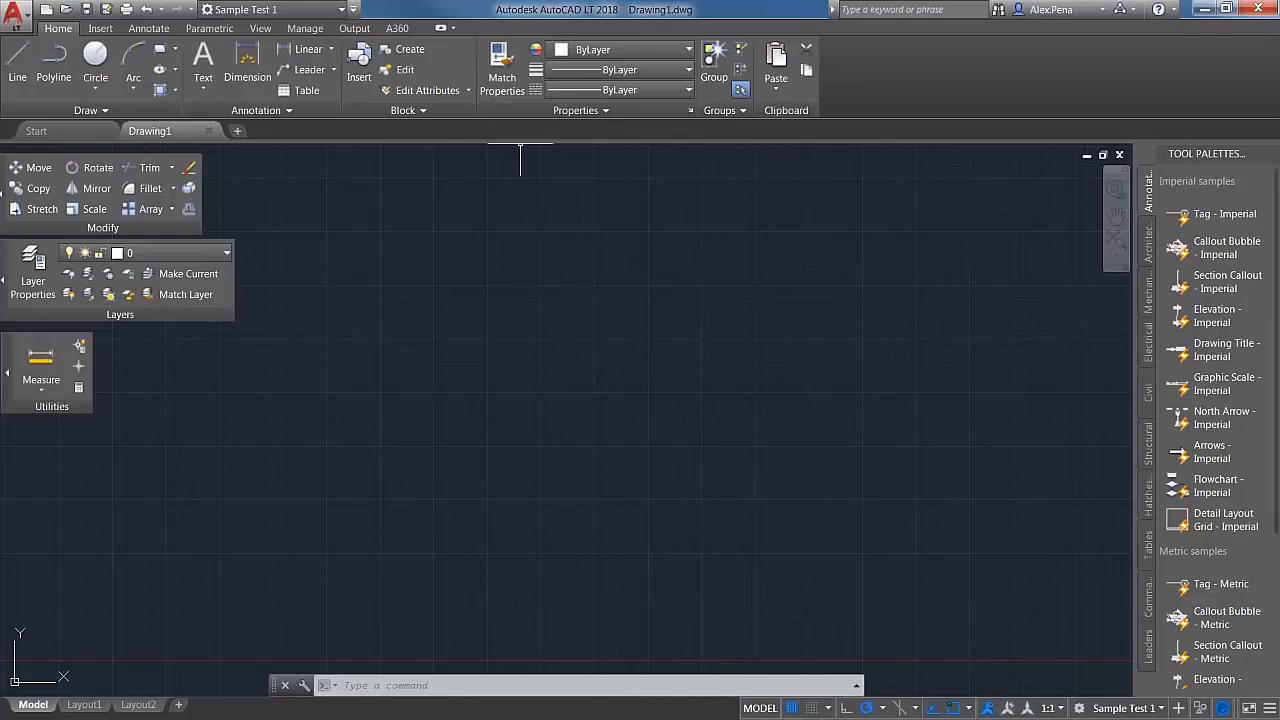
Step: Float the Annotation panel below the Utilities panel and close the Tool Palettes
mouse_move(292, 109)
left_mouse_down()
mouse_move(320, 186)
mouse_move(229, 611)
mouse_move(30, 628)
left_mouse_up()
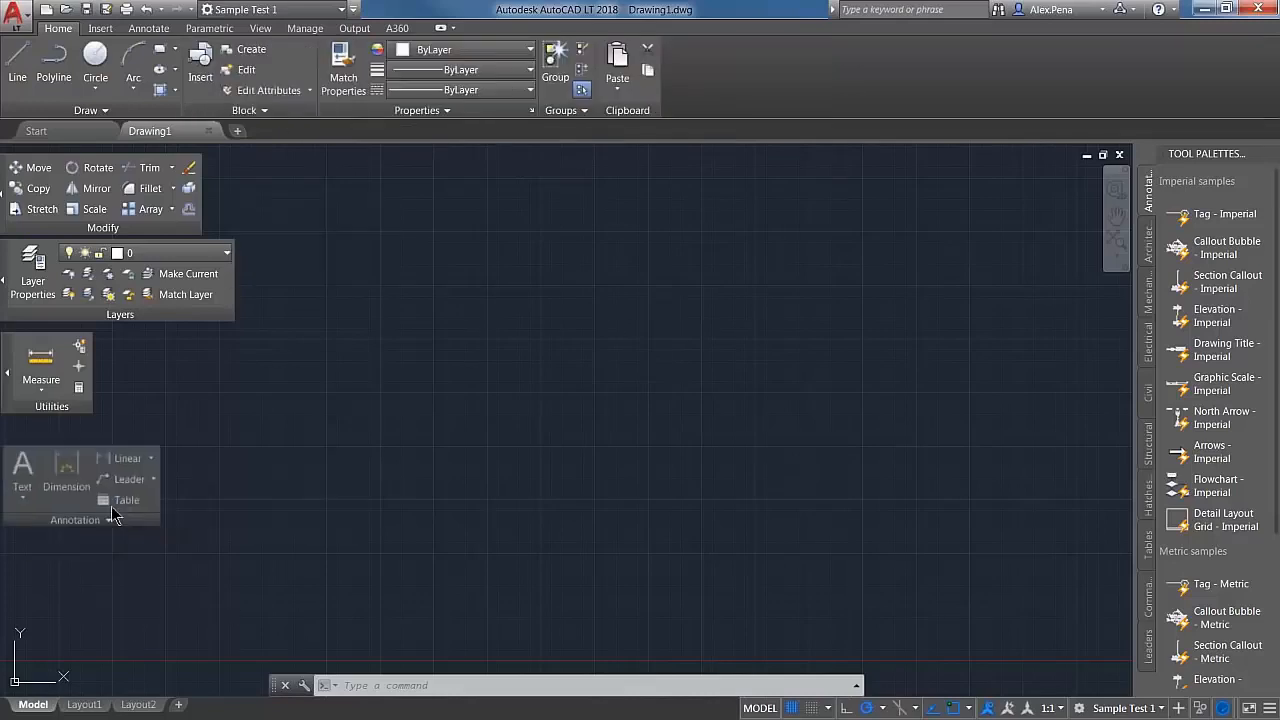
left_click(1266, 153)
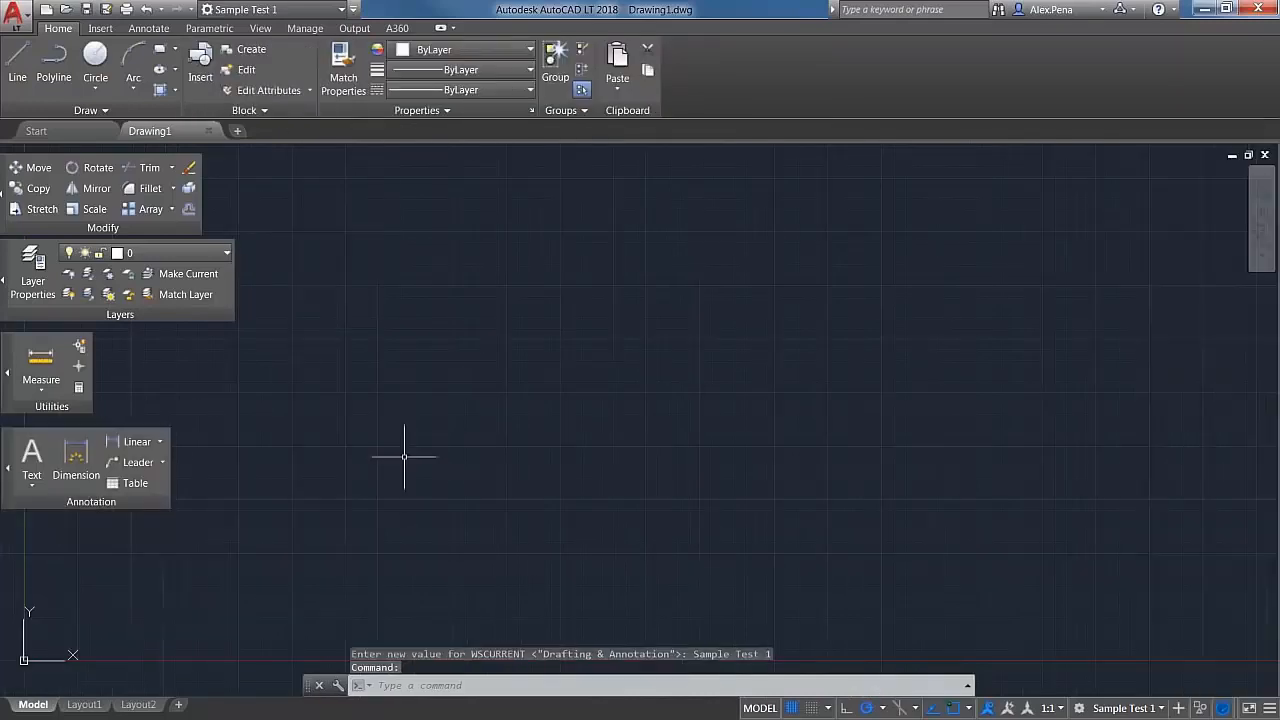
Step: Save the current interface layout over the existing Sample Test 1 workspace, replacing its earlier version
left_click(340, 9)
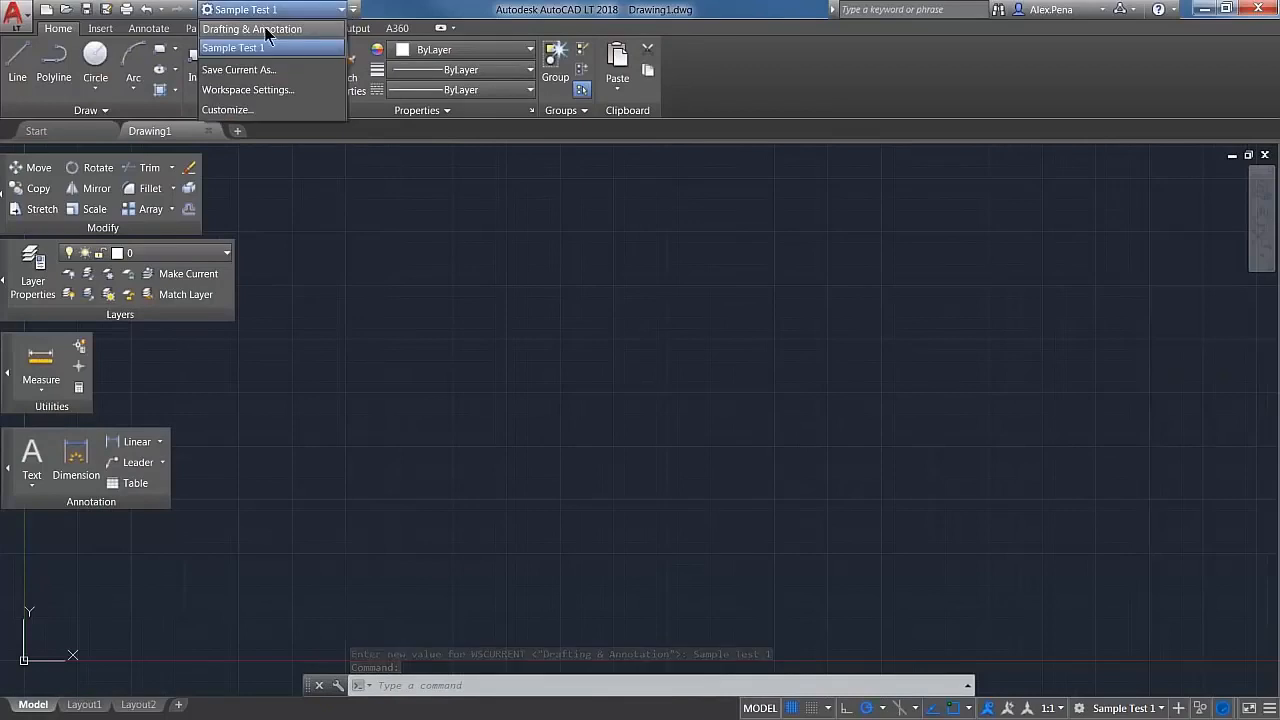
left_click(280, 70)
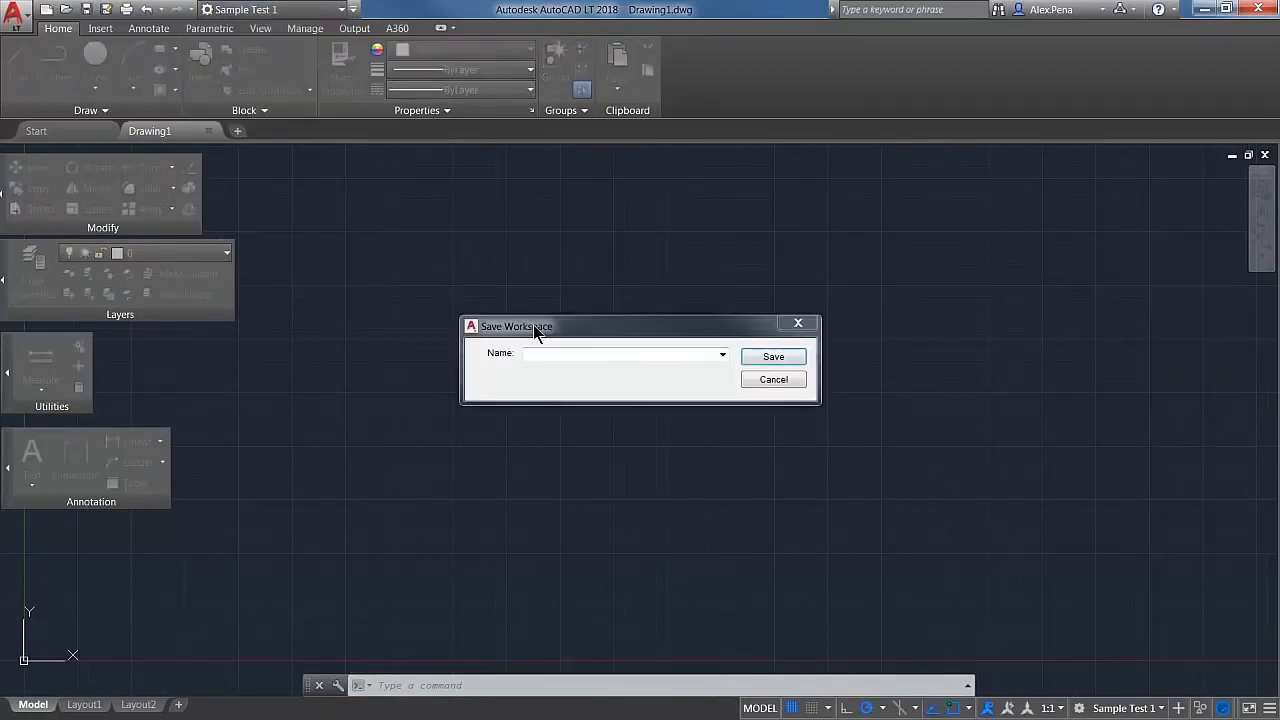
left_click(722, 354)
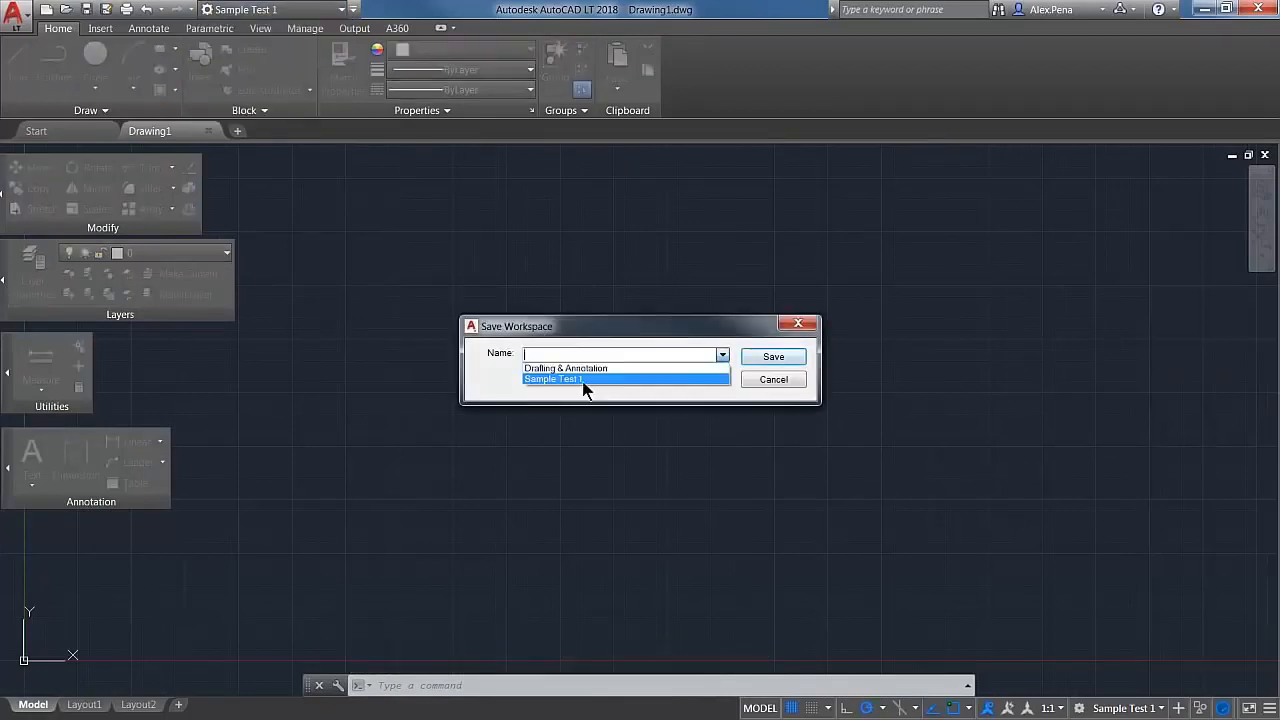
left_click(579, 380)
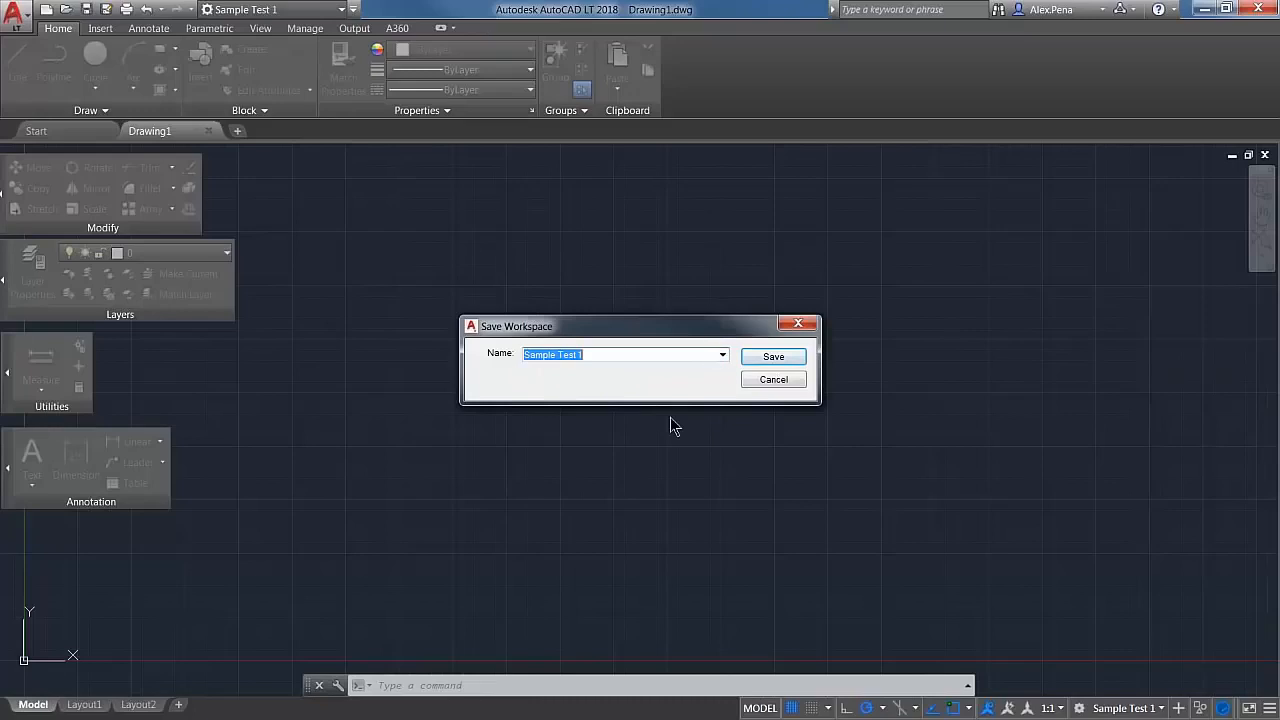
left_click(800, 356)
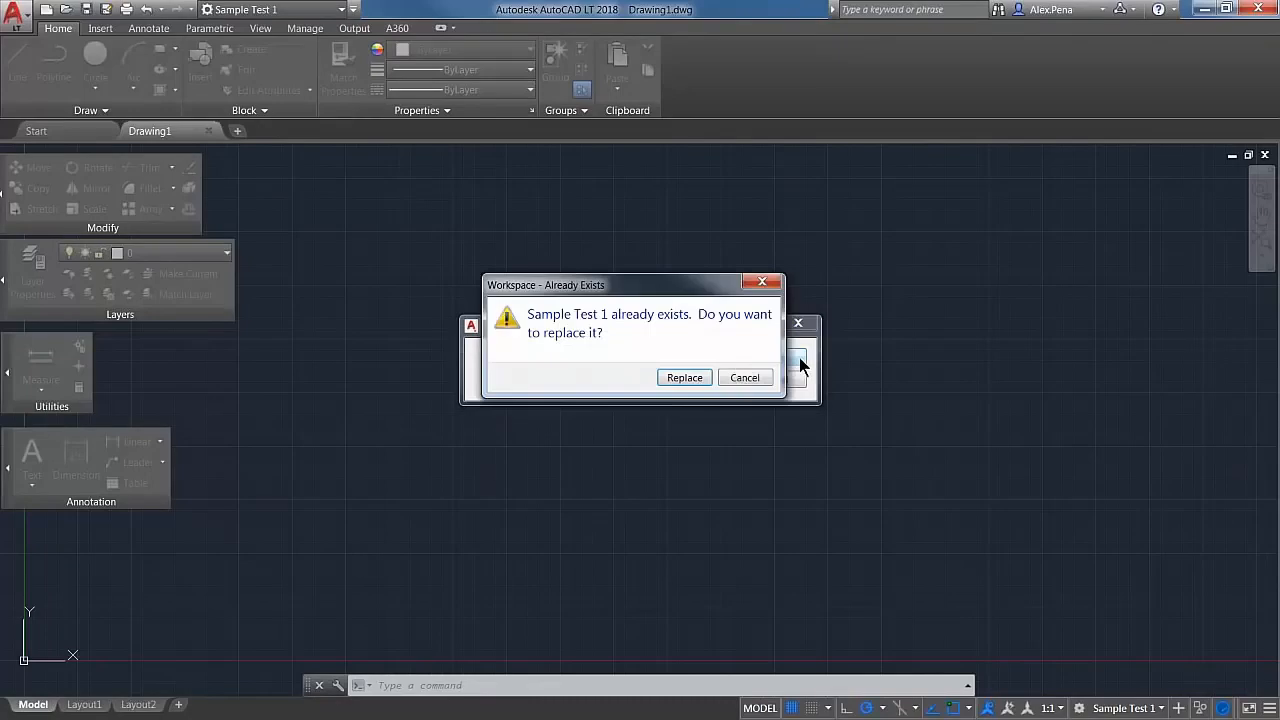
left_click(684, 378)
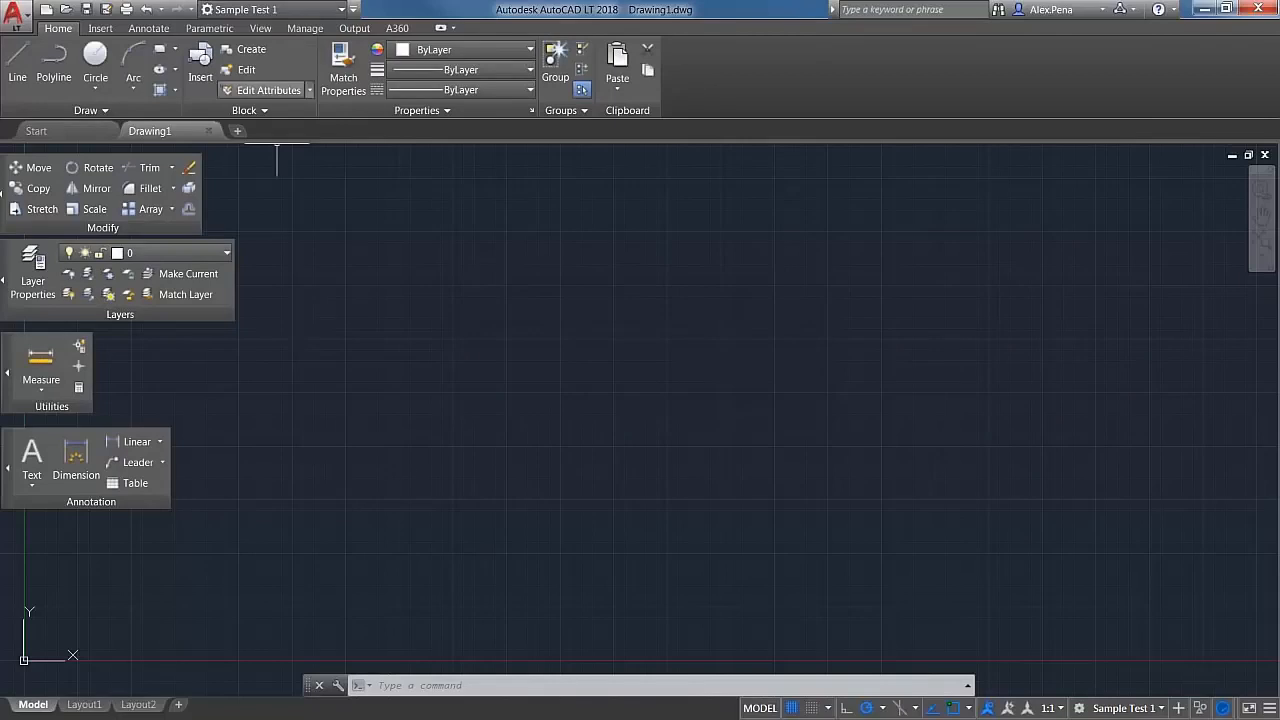
Step: Switch to the Drafting & Annotation workspace and return to Sample Test 1 to check the updated layout
left_click(343, 10)
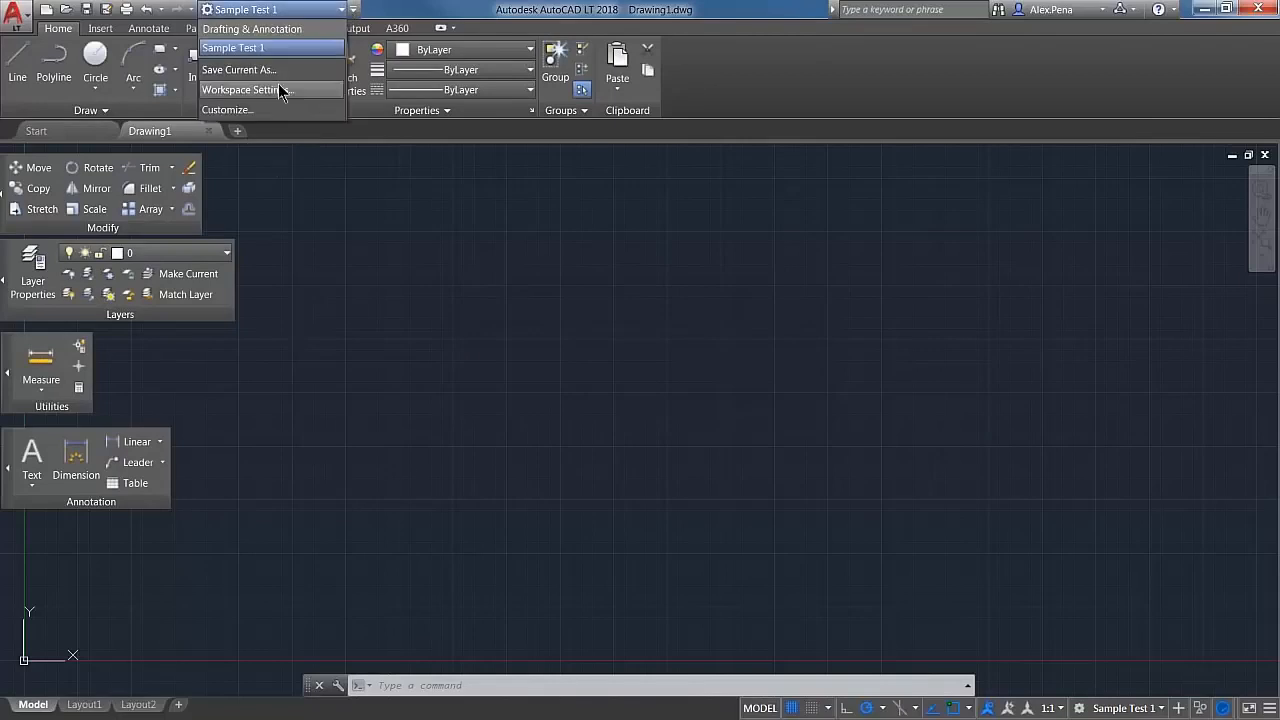
left_click(252, 28)
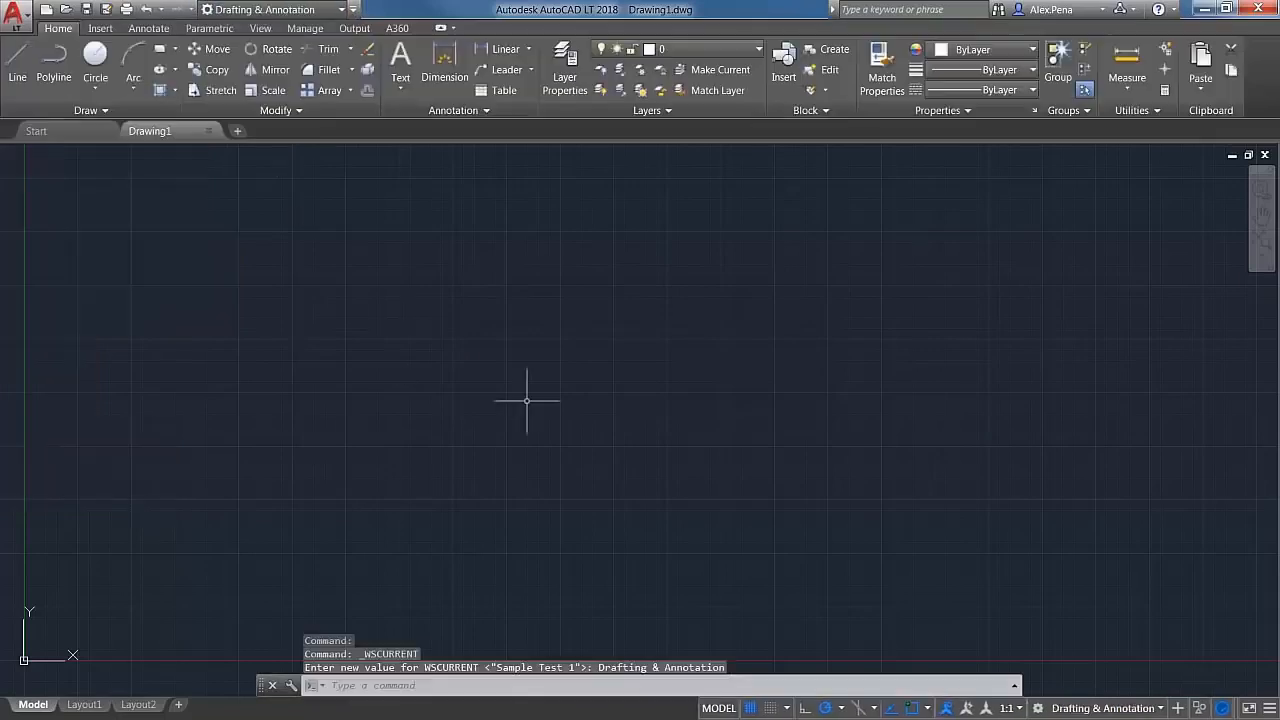
left_click(225, 10)
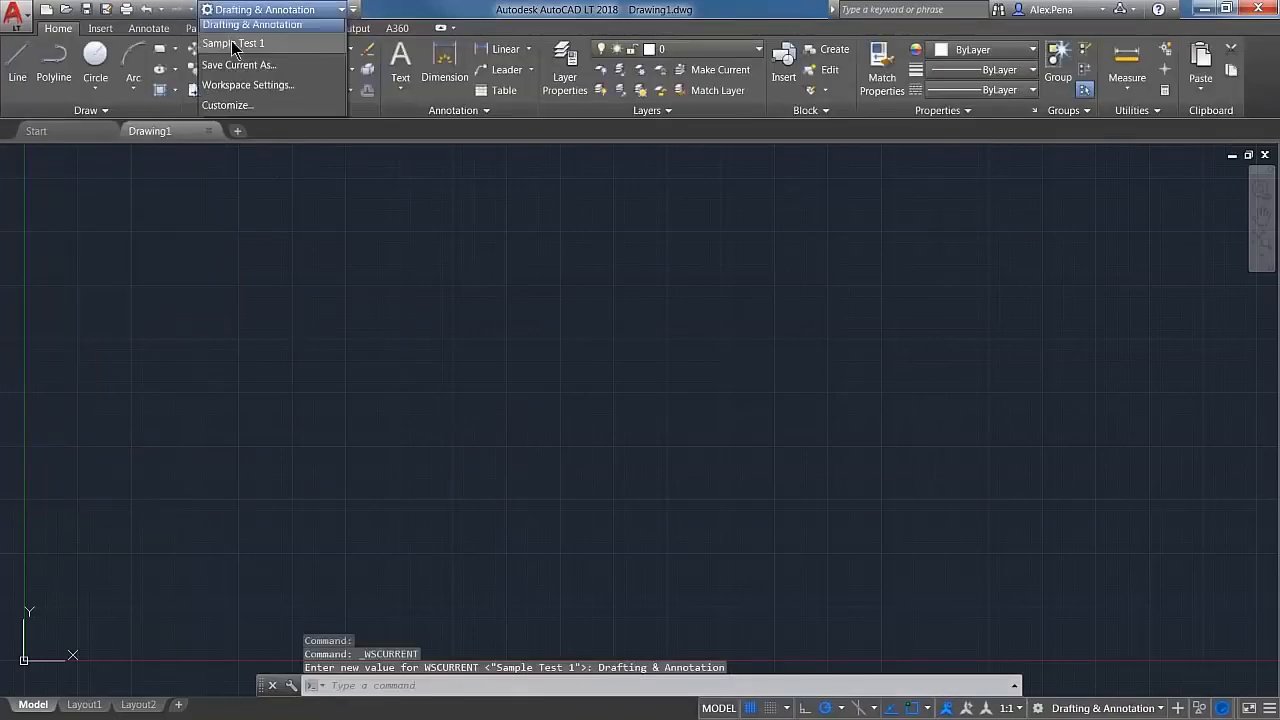
left_click(230, 48)
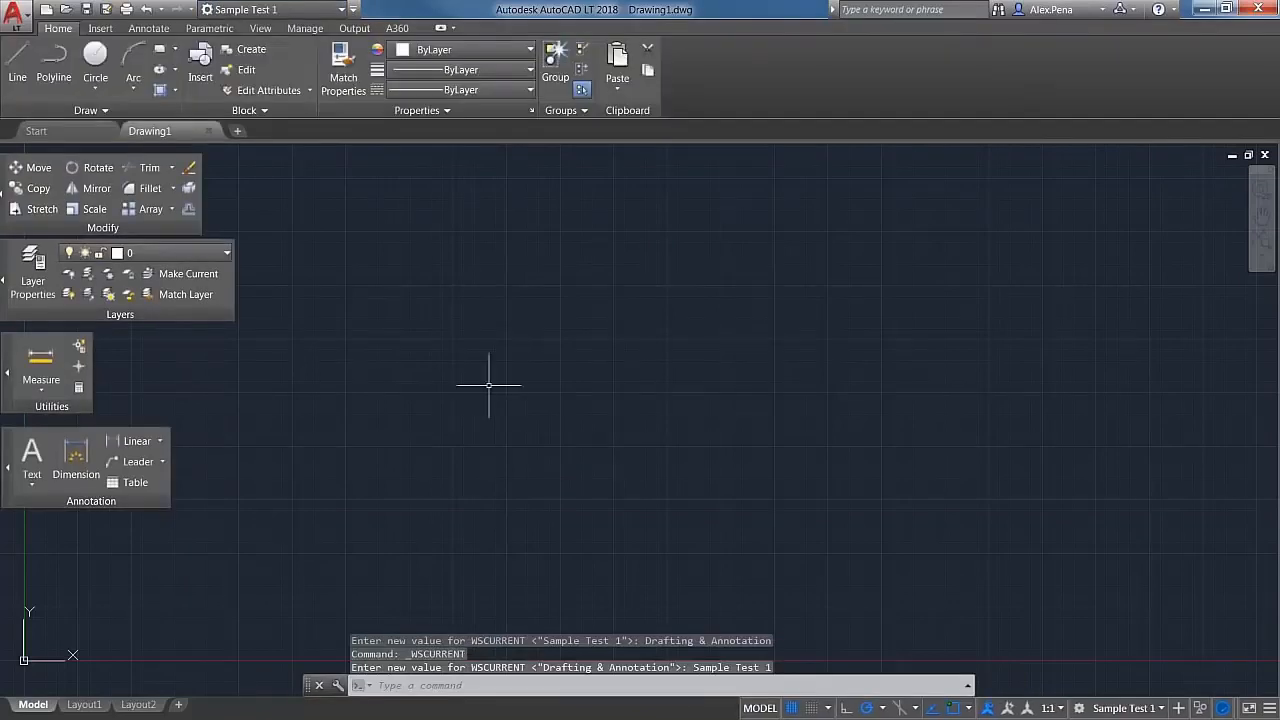
left_click(343, 9)
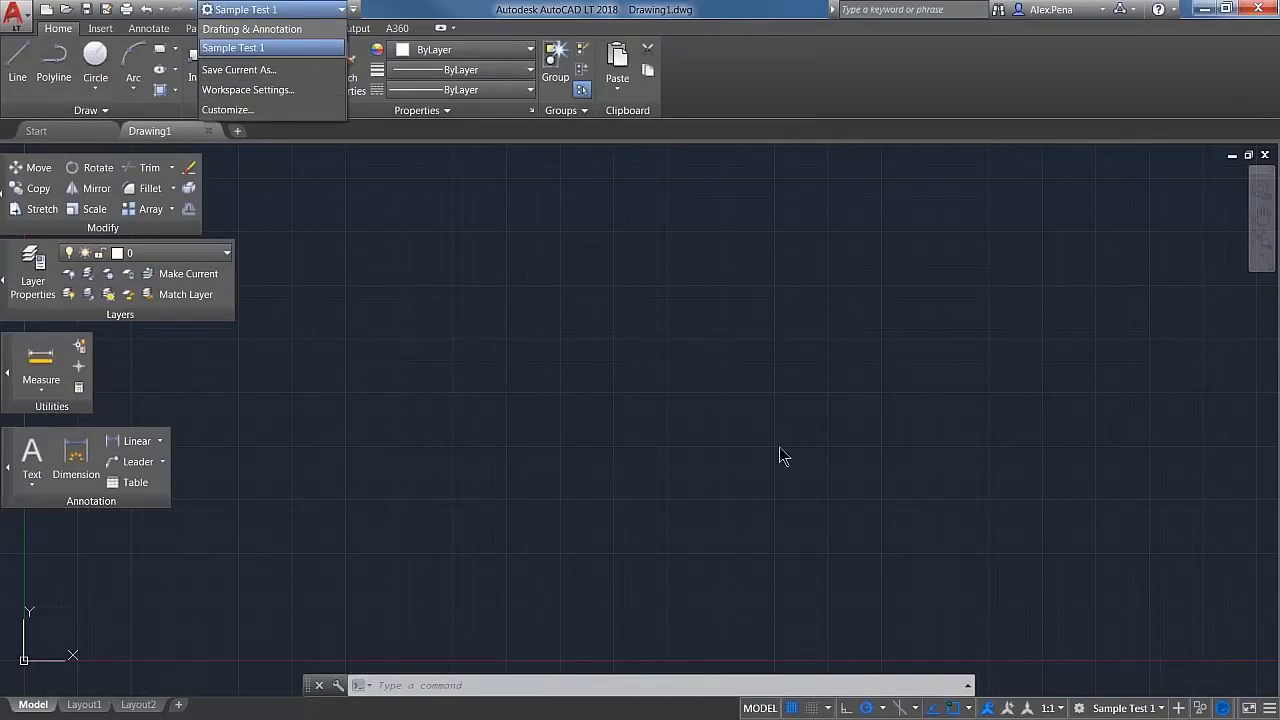
left_click(534, 362)
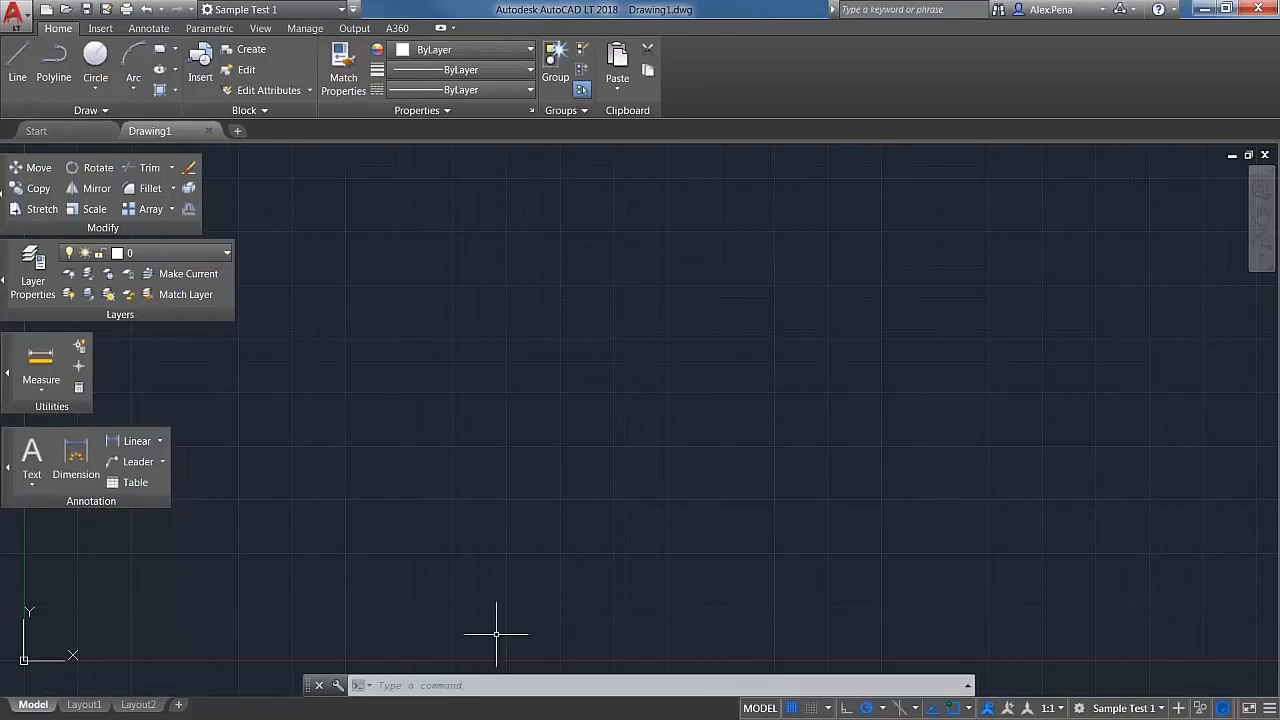
left_click(302, 28)
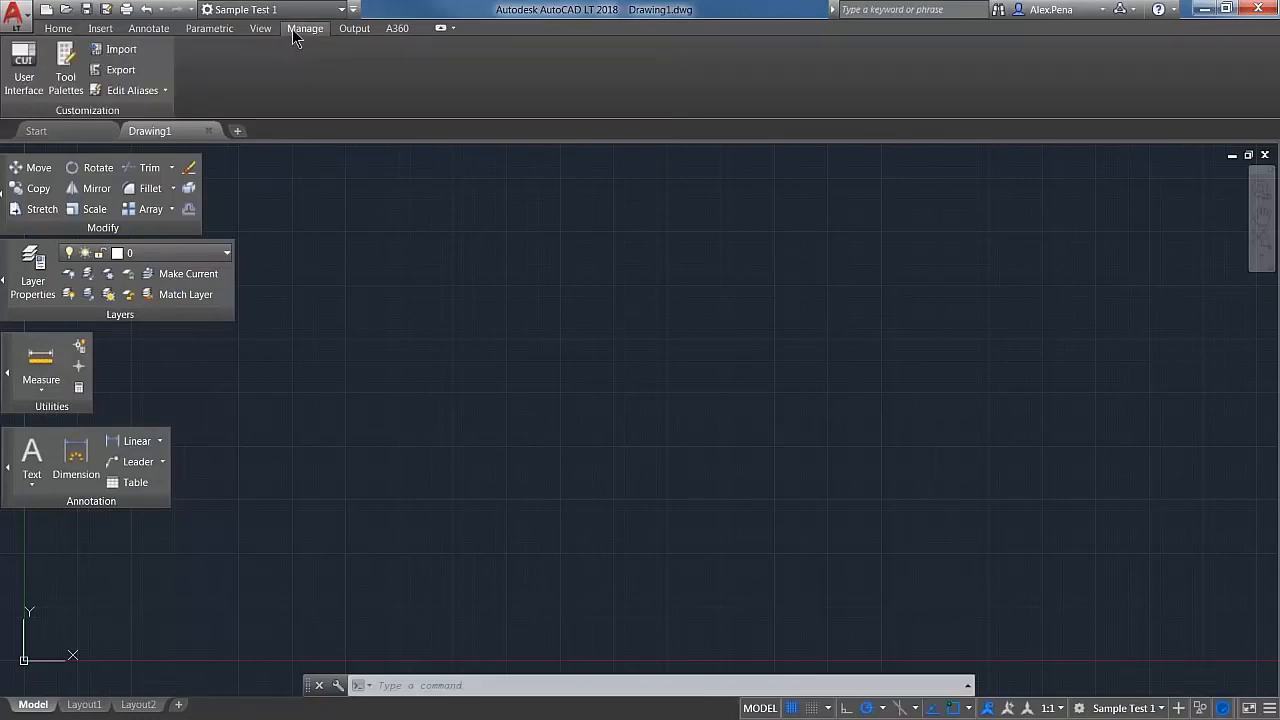
left_click(22, 90)
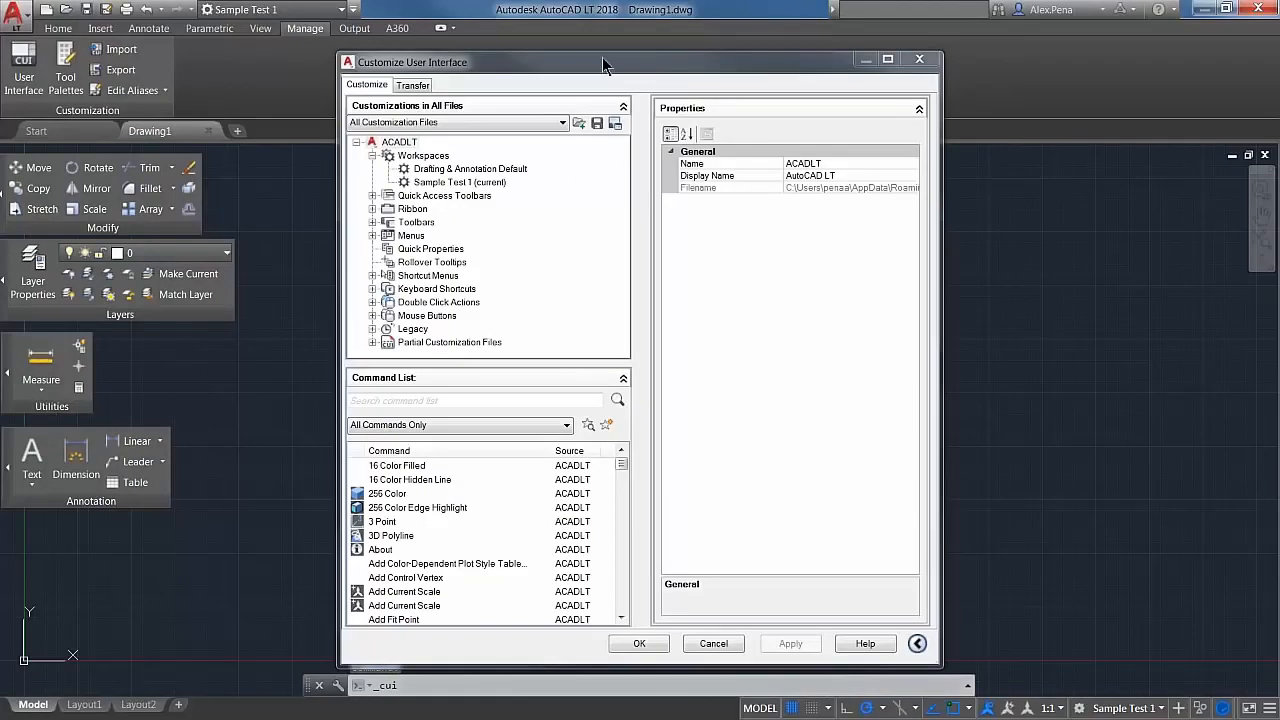
left_click_drag(599, 59, 506, 34)
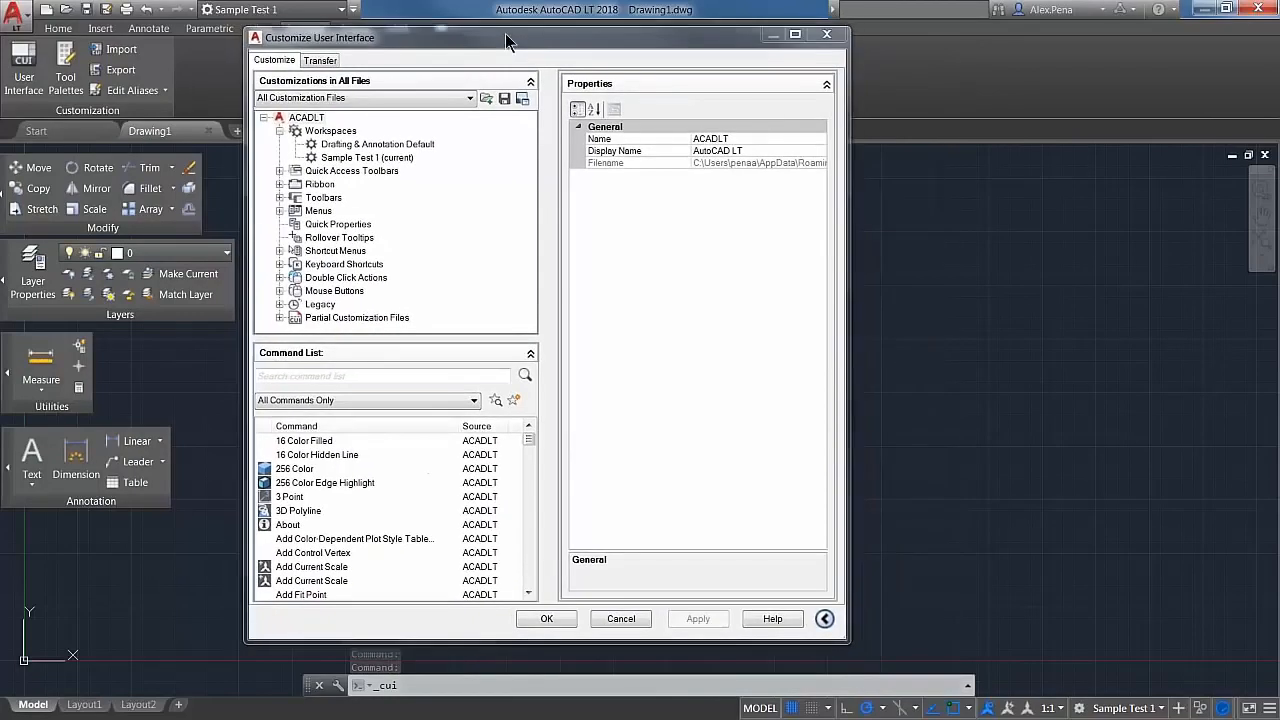
left_click(827, 34)
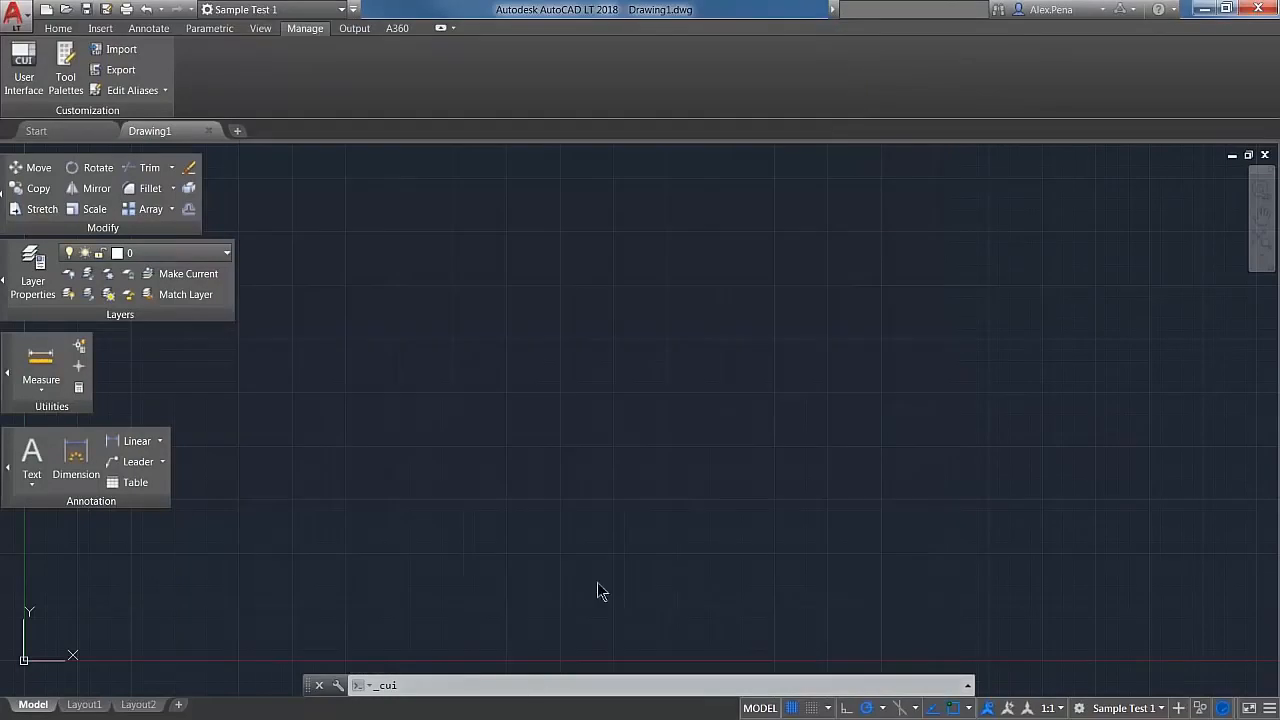
Step: Open the Customize User Interface editor with the CUI command and widen its window
type("cui")
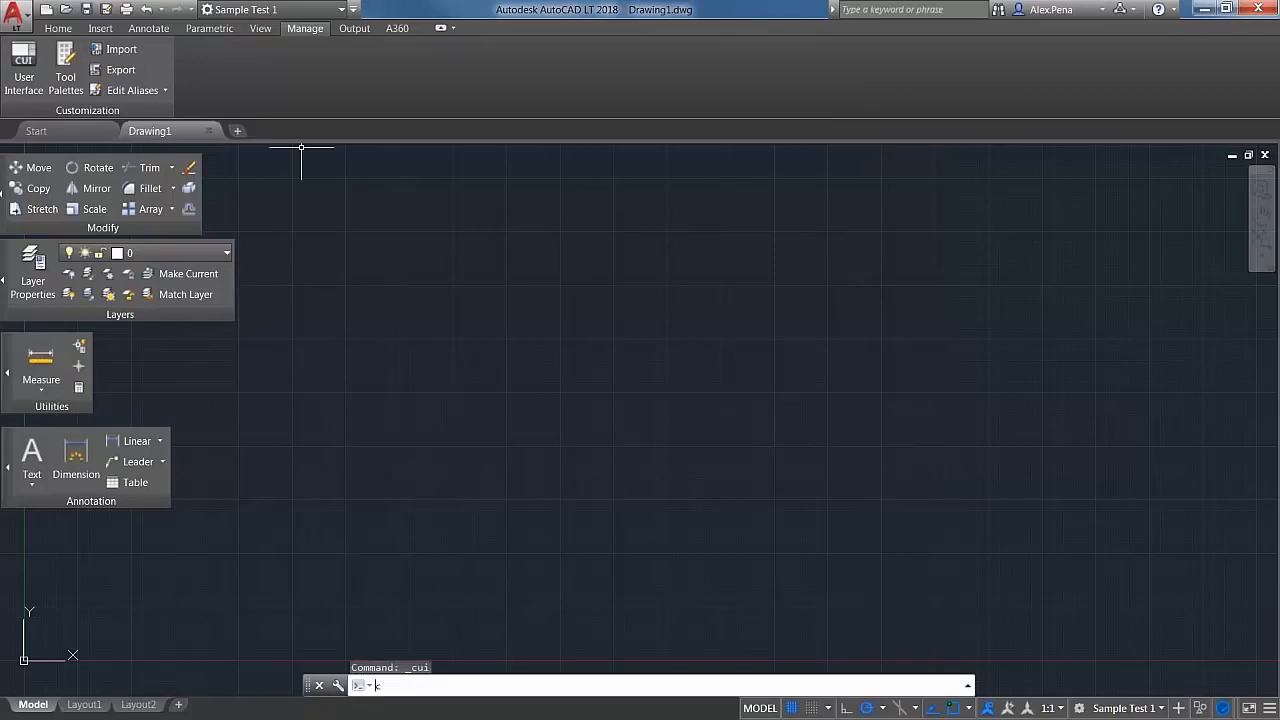
key("Return")
left_click_drag(847, 642, 976, 628)
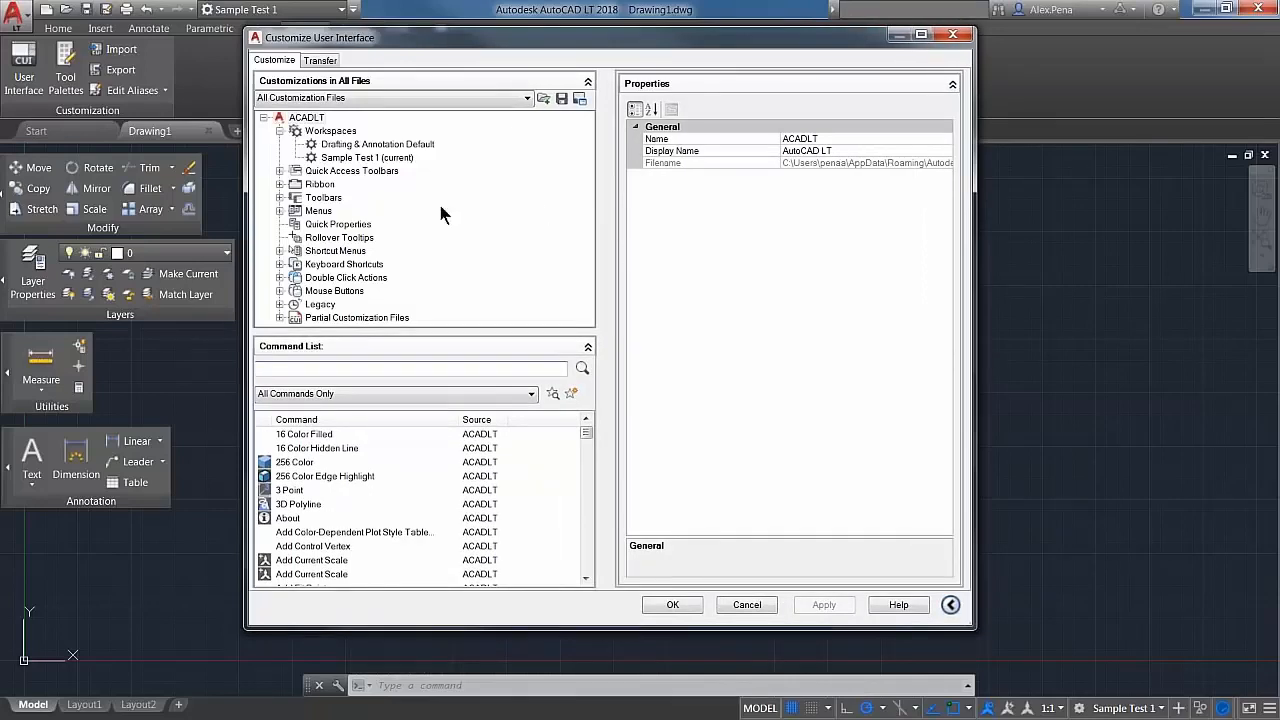
Step: Examine the properties of the Drafting & Annotation workspace, the 256 Color and 3D Polyline commands, and the ACADLT customization file
left_click(362, 144)
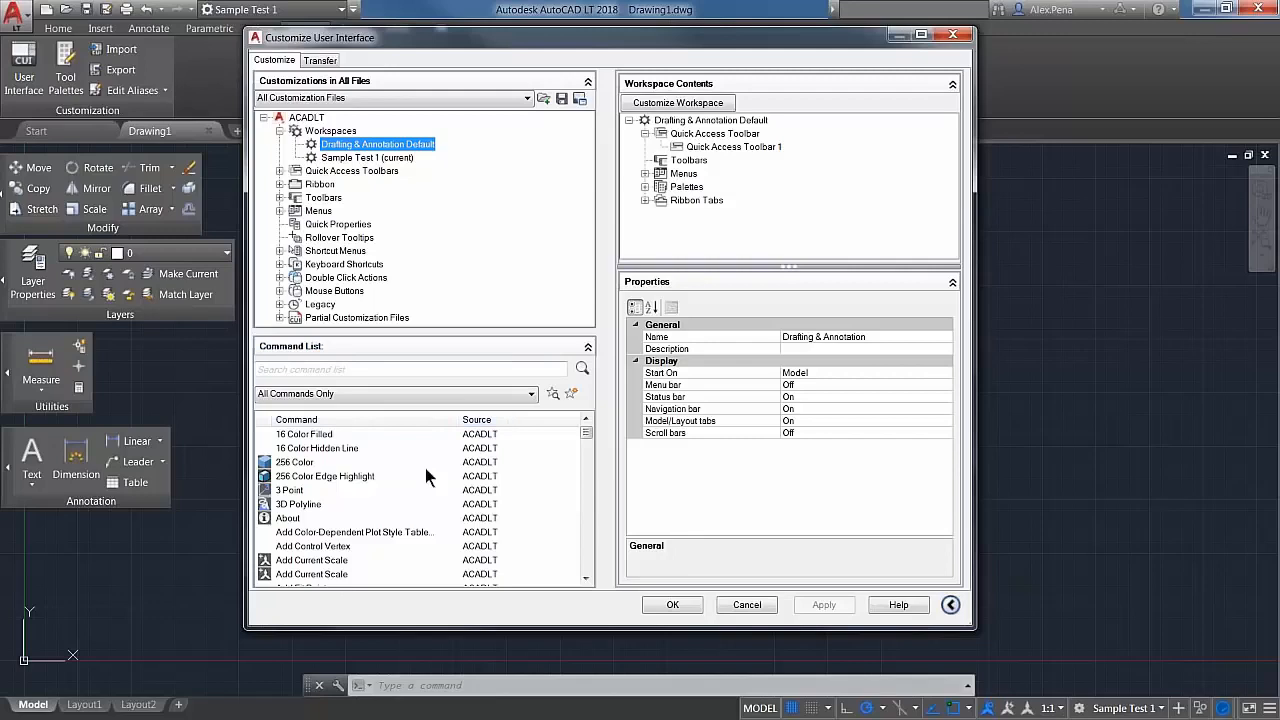
left_click(298, 463)
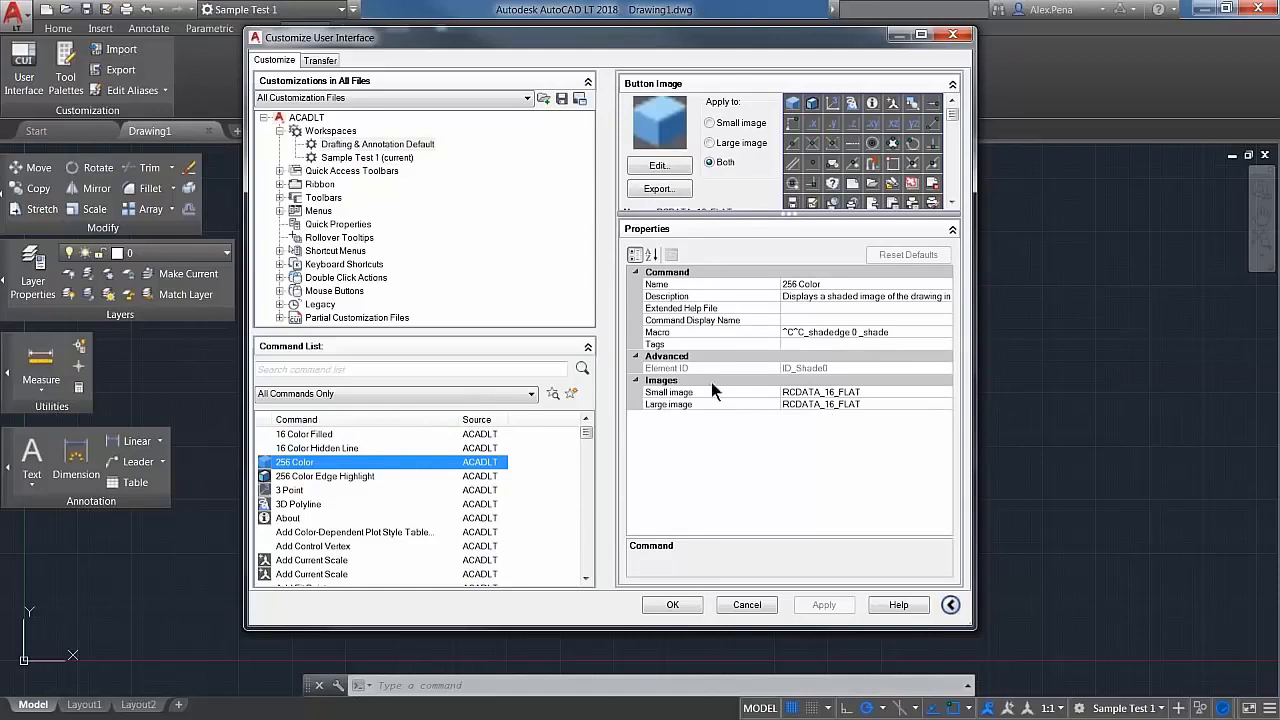
left_click(303, 505)
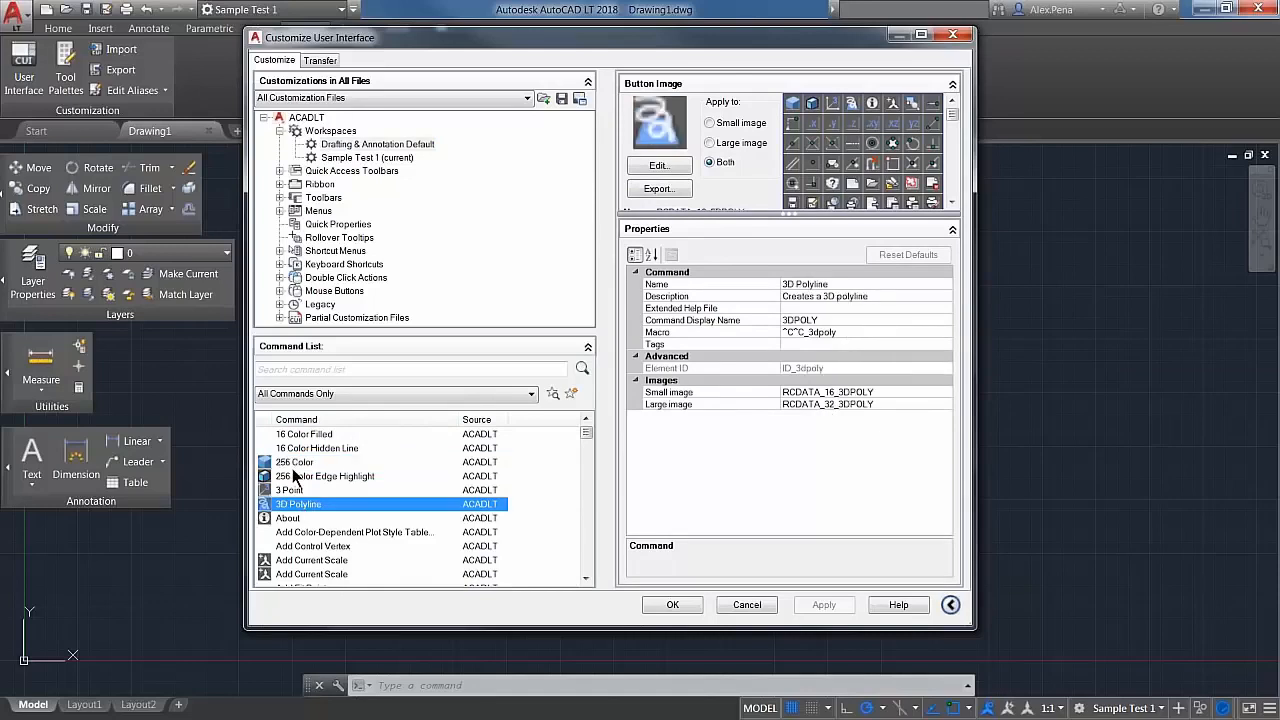
left_click(295, 463)
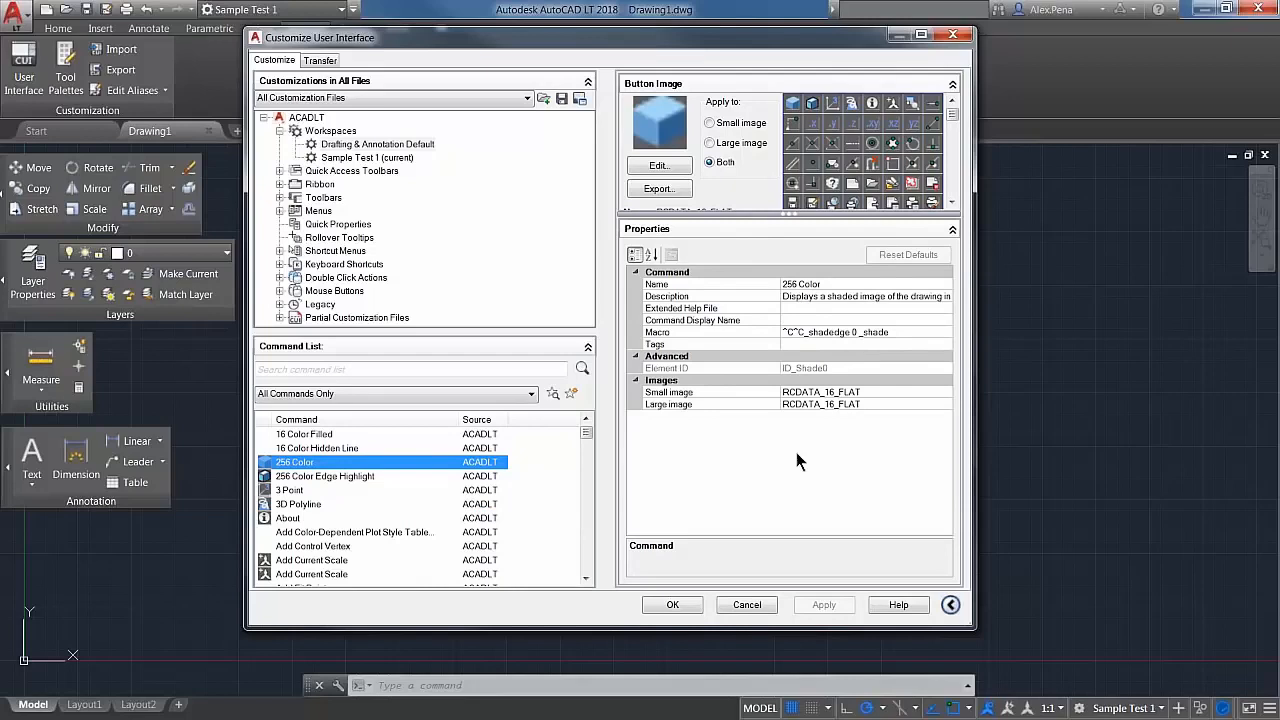
left_click(335, 146)
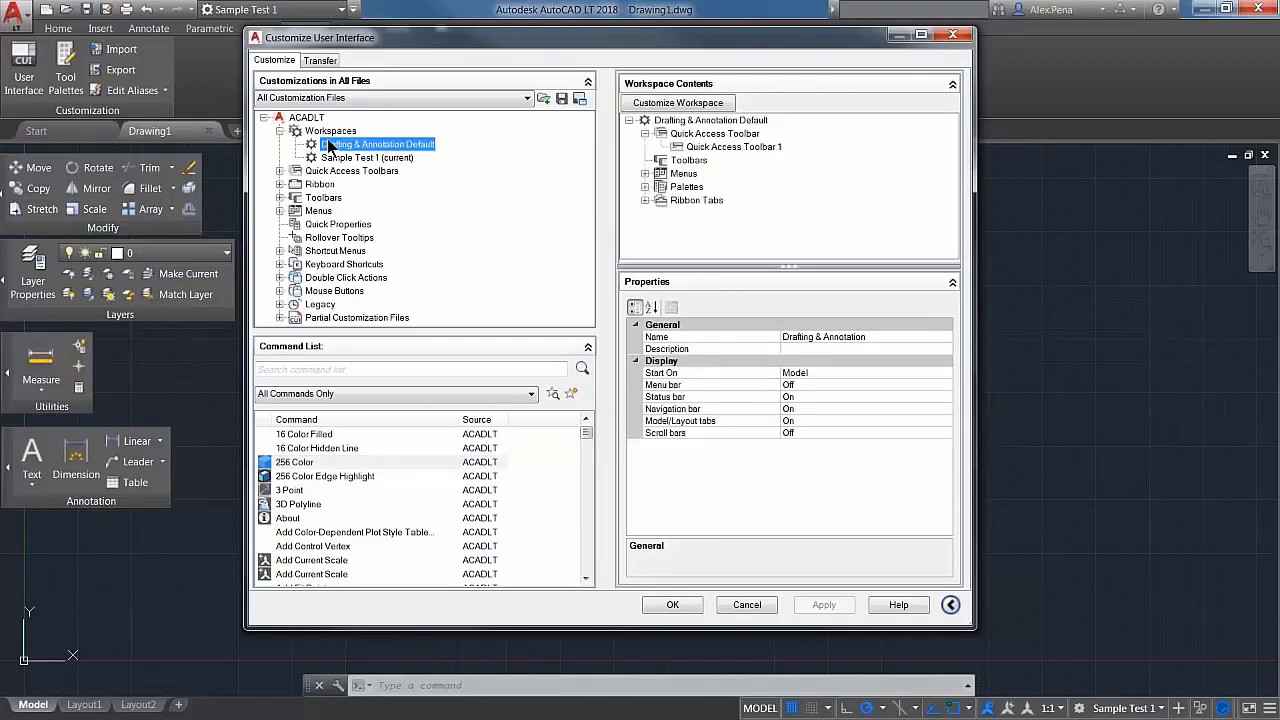
left_click(304, 119)
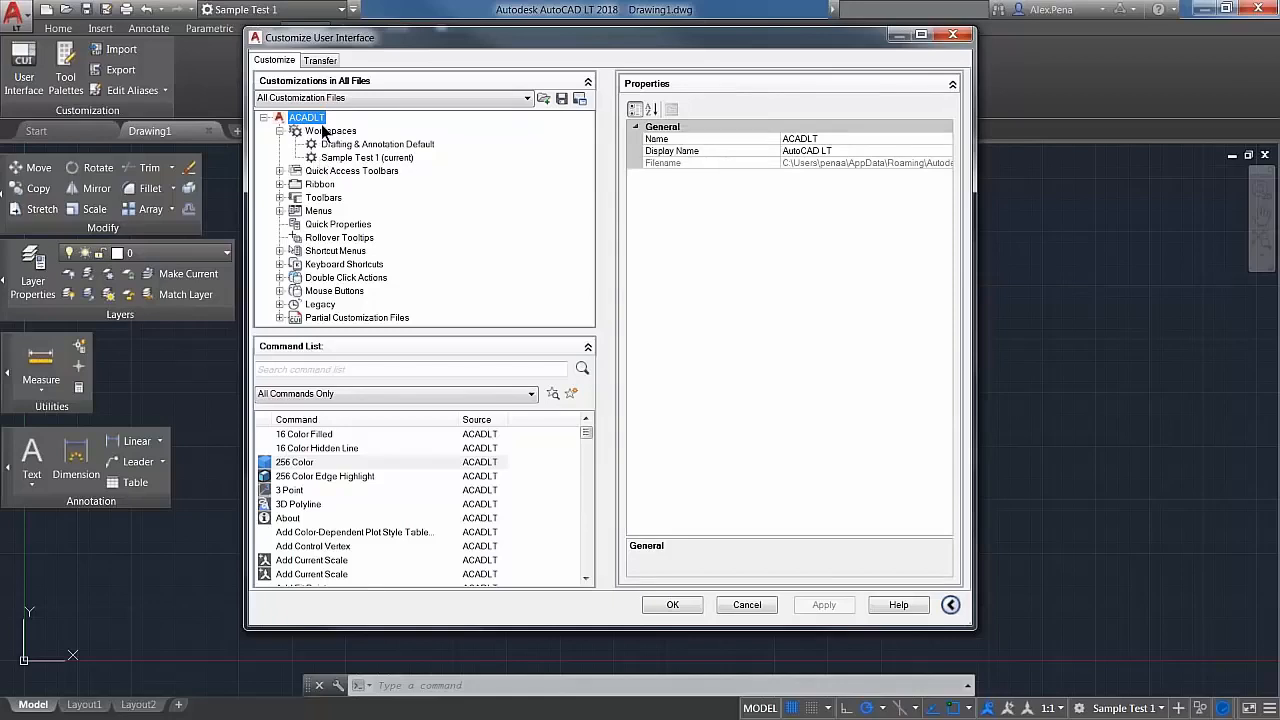
Step: Create a new workspace named Sample test 2 under Workspaces in the ACADLT customization tree
left_click(330, 133)
right_click(330, 137)
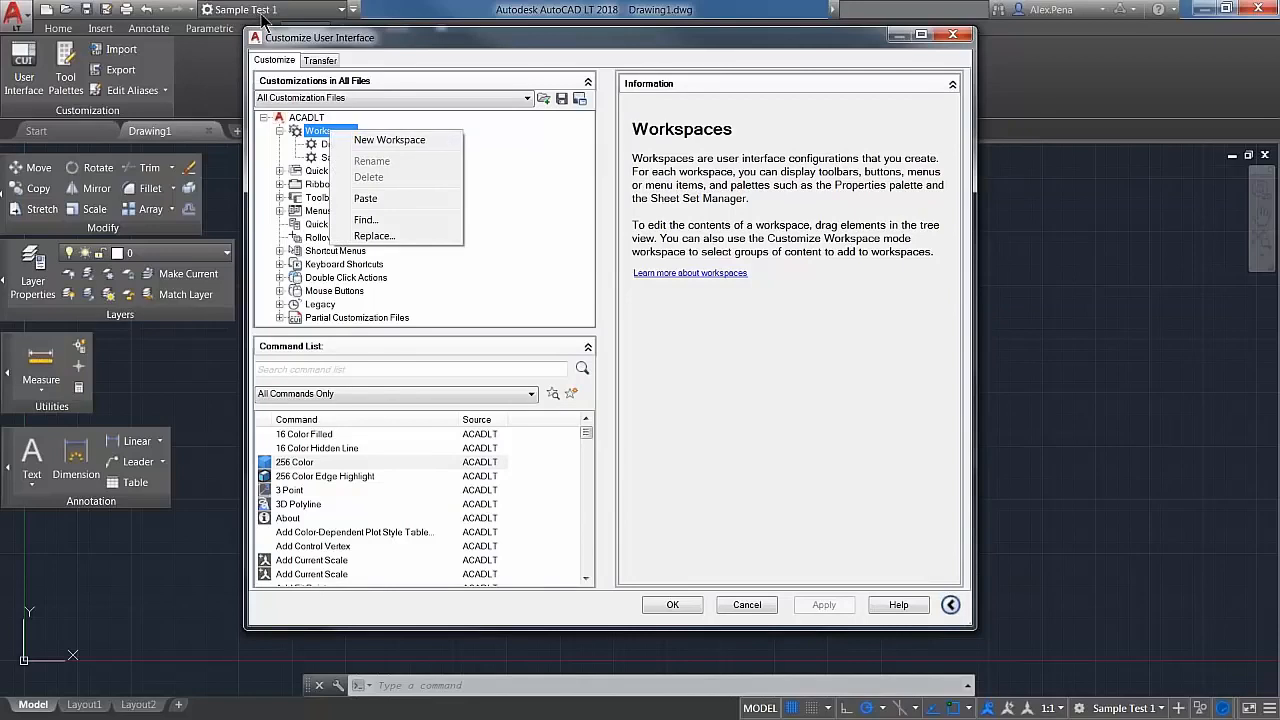
left_click(408, 139)
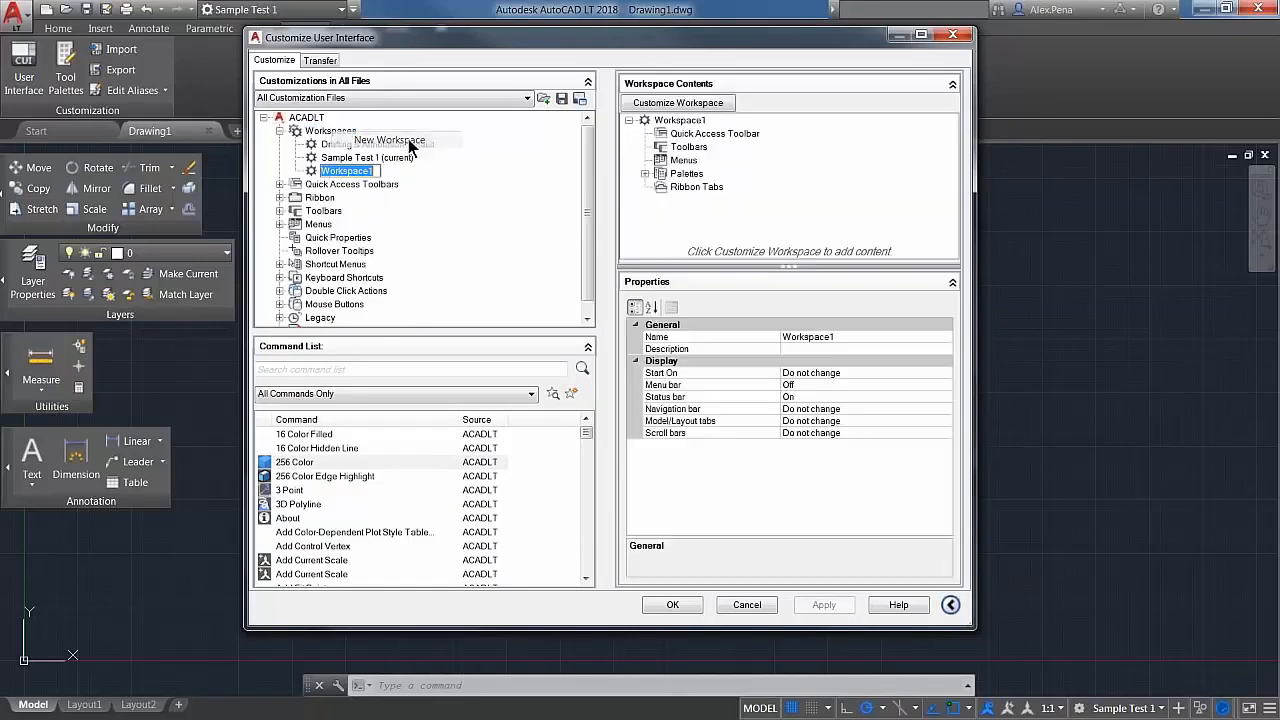
type("S")
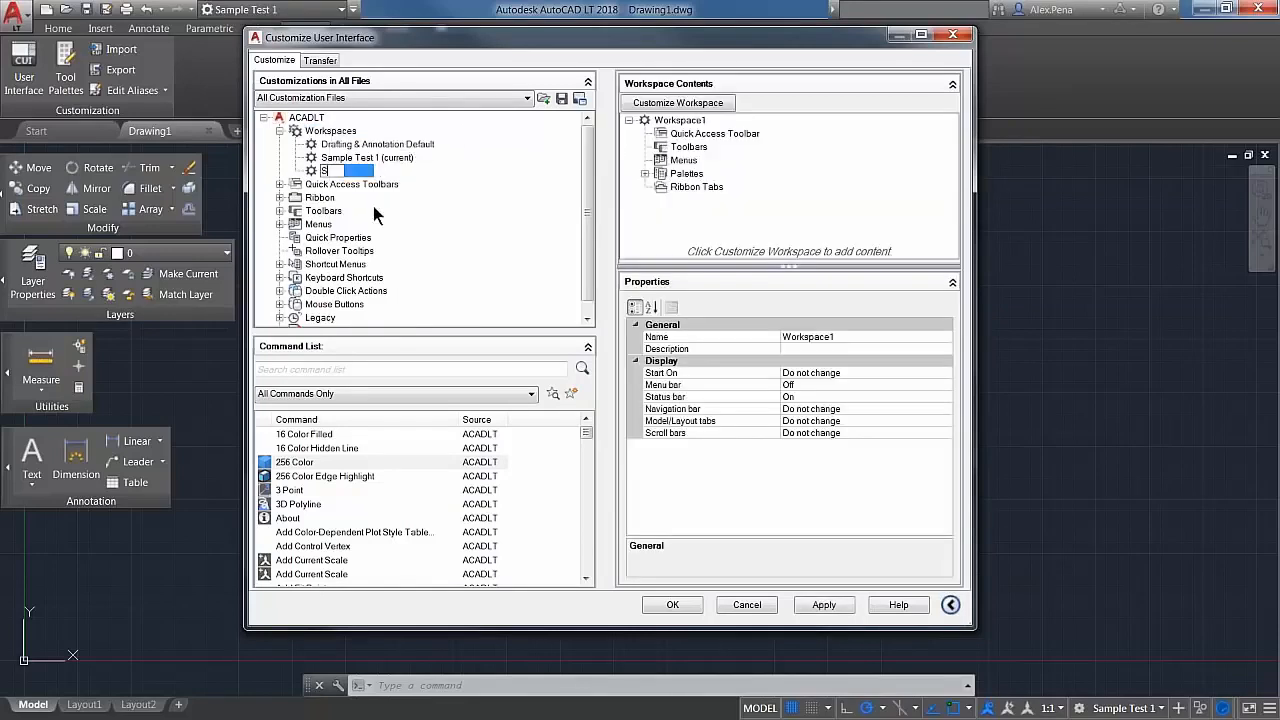
type("ample test 2")
key("Return")
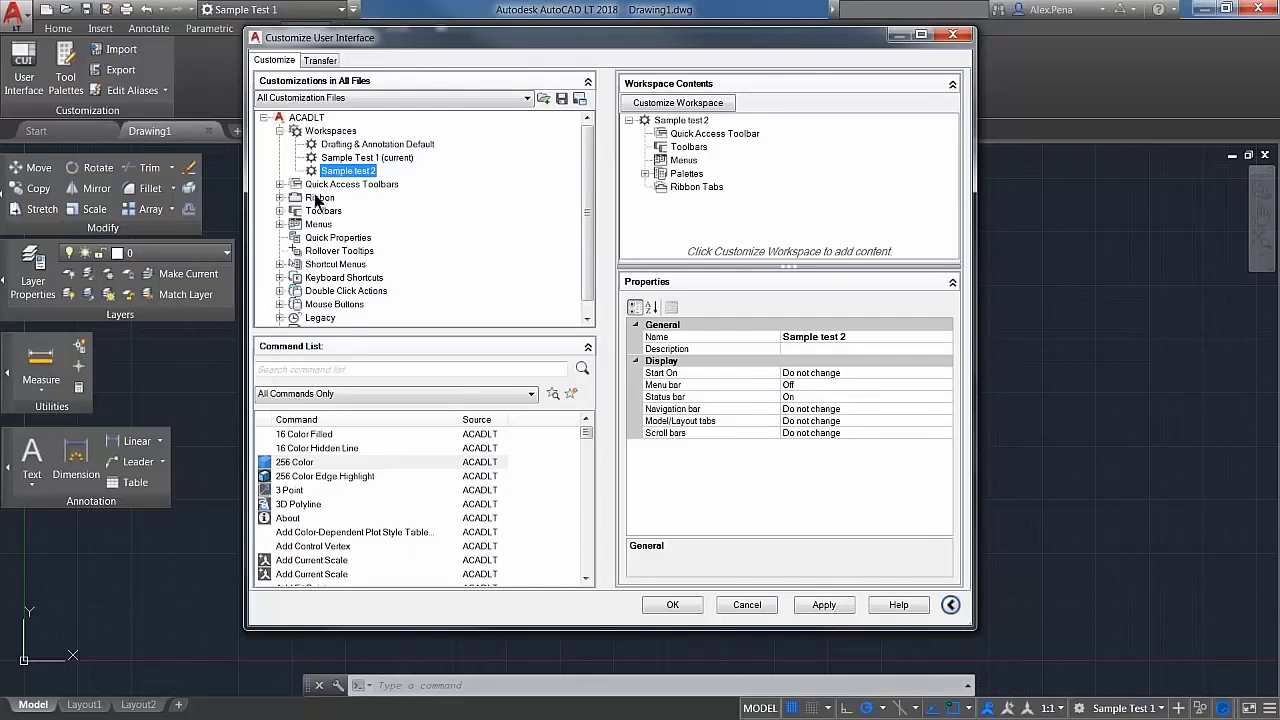
Step: Examine the menus, palettes and ribbon tabs included in the Drafting & Annotation workspace's contents
left_click(344, 145)
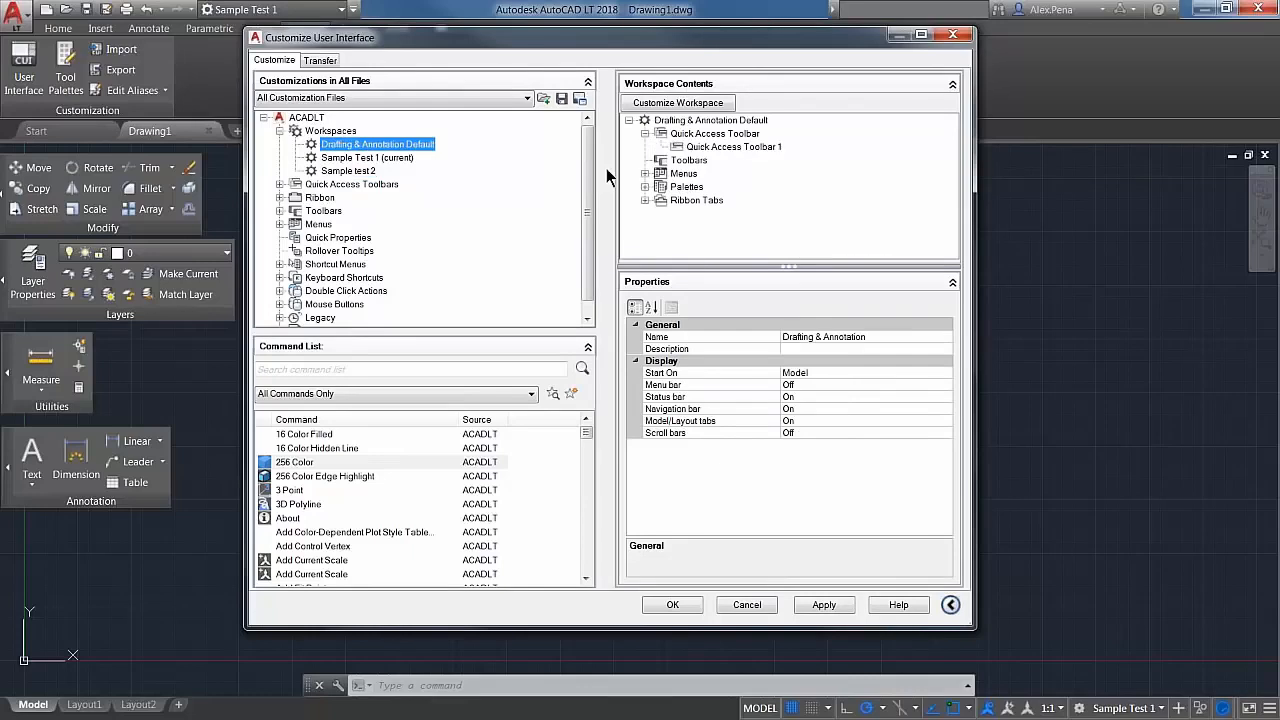
left_click(645, 173)
scroll(657, 192, "down", 2)
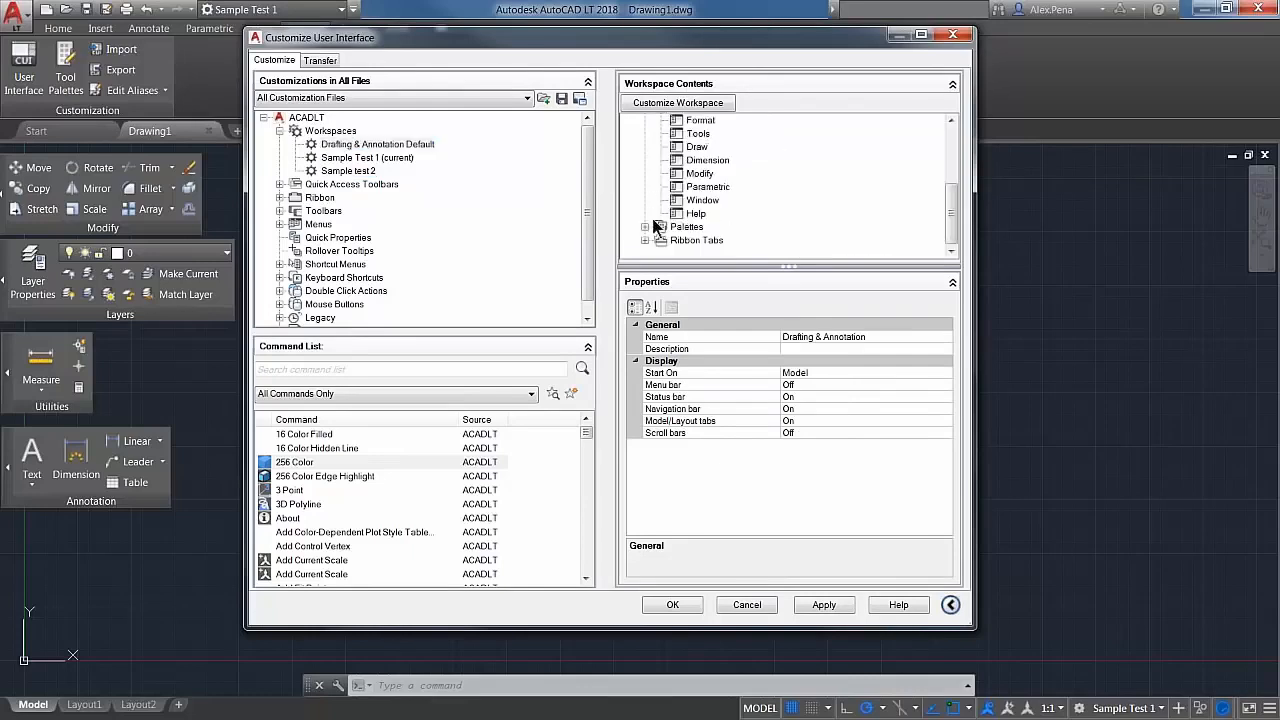
left_click(645, 243)
left_click(645, 241)
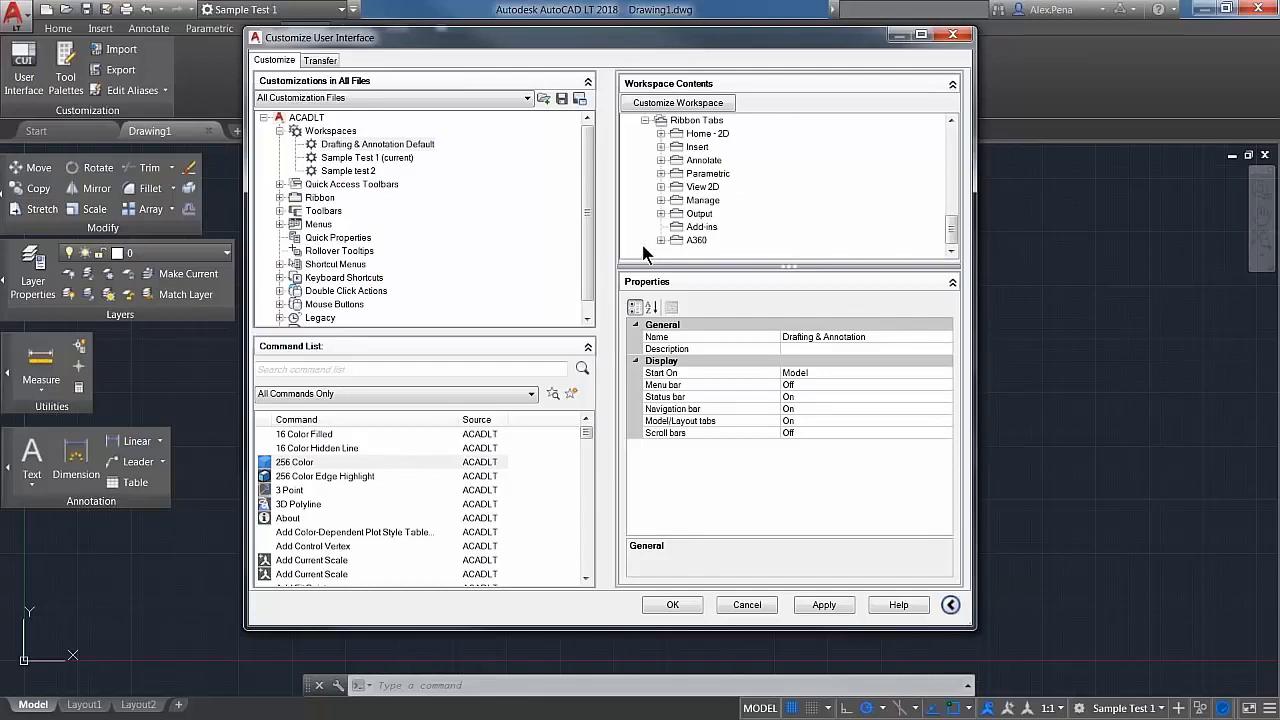
scroll(706, 233, "up", 1)
scroll(706, 233, "up", 1)
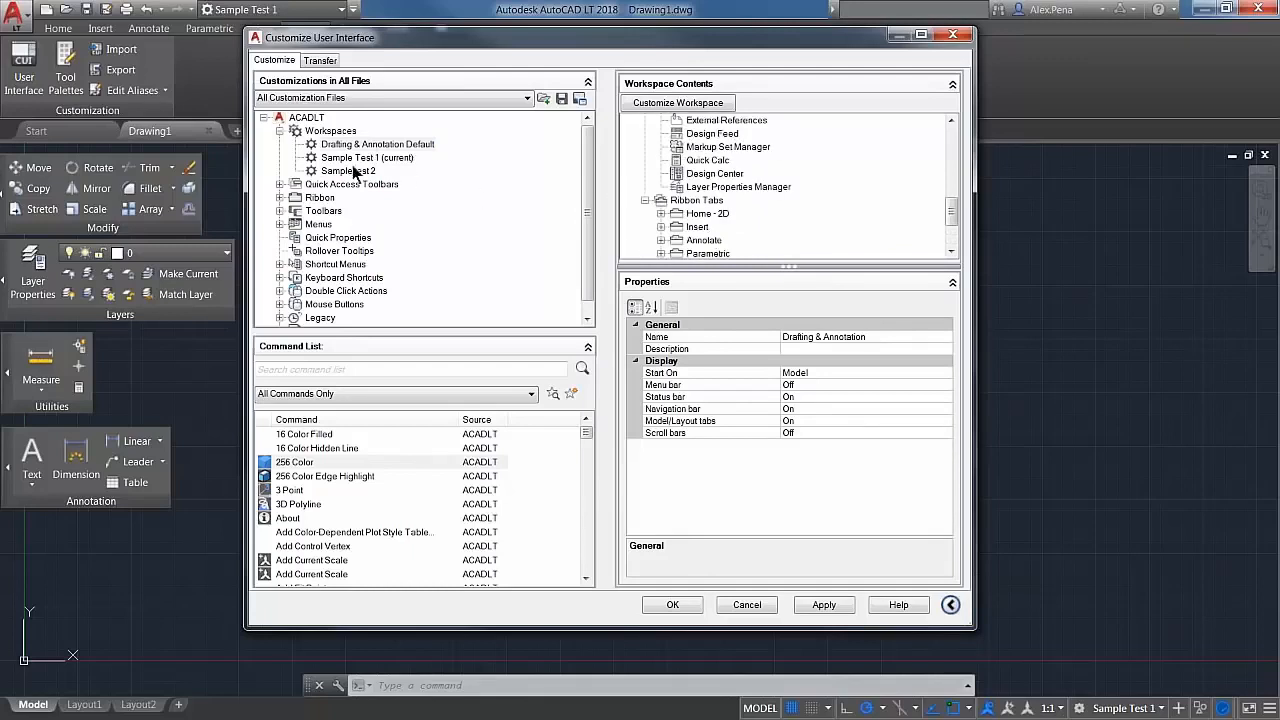
Step: Examine the contents of the Sample test 2 workspace, expanding its palettes
left_click(350, 171)
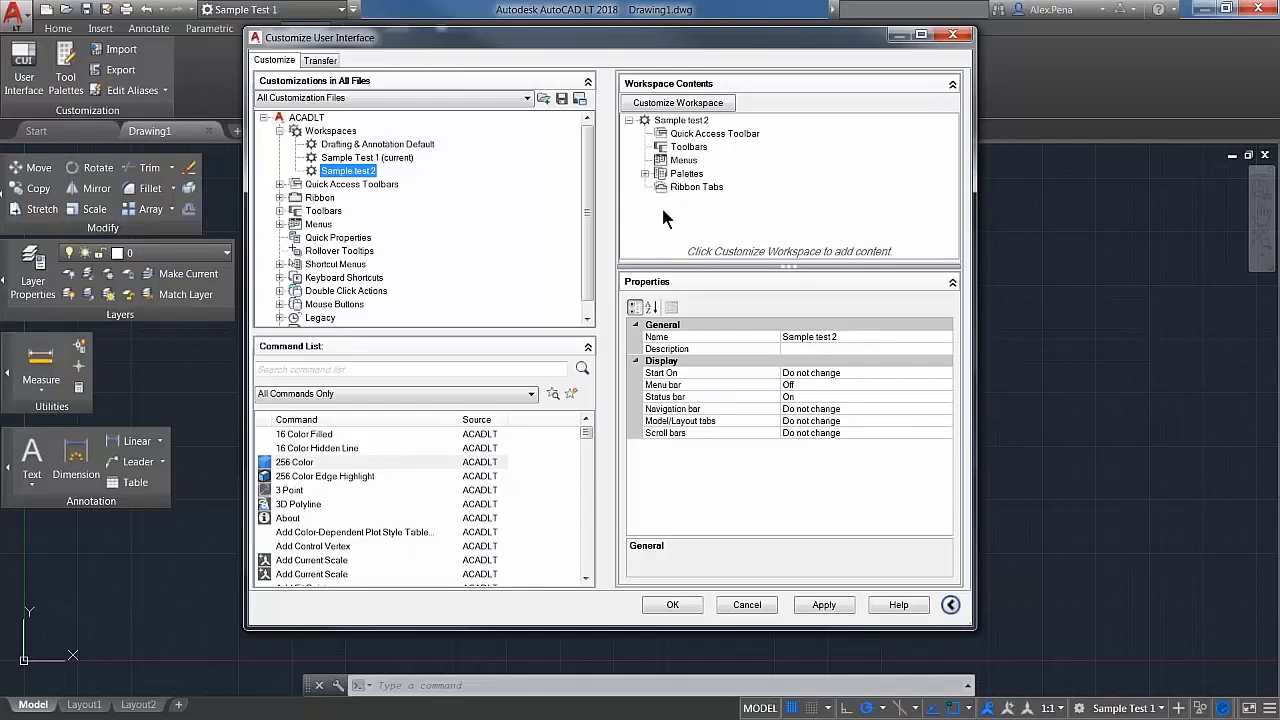
left_click(645, 174)
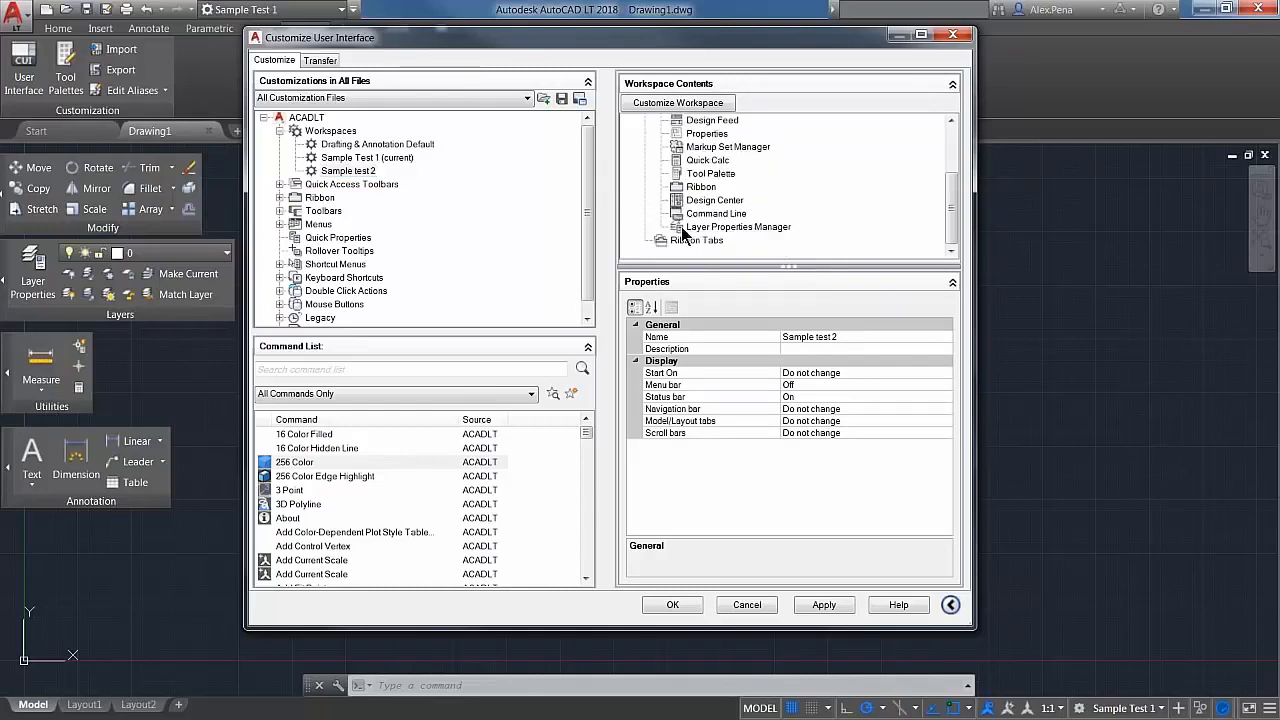
scroll(690, 230, "up", 3)
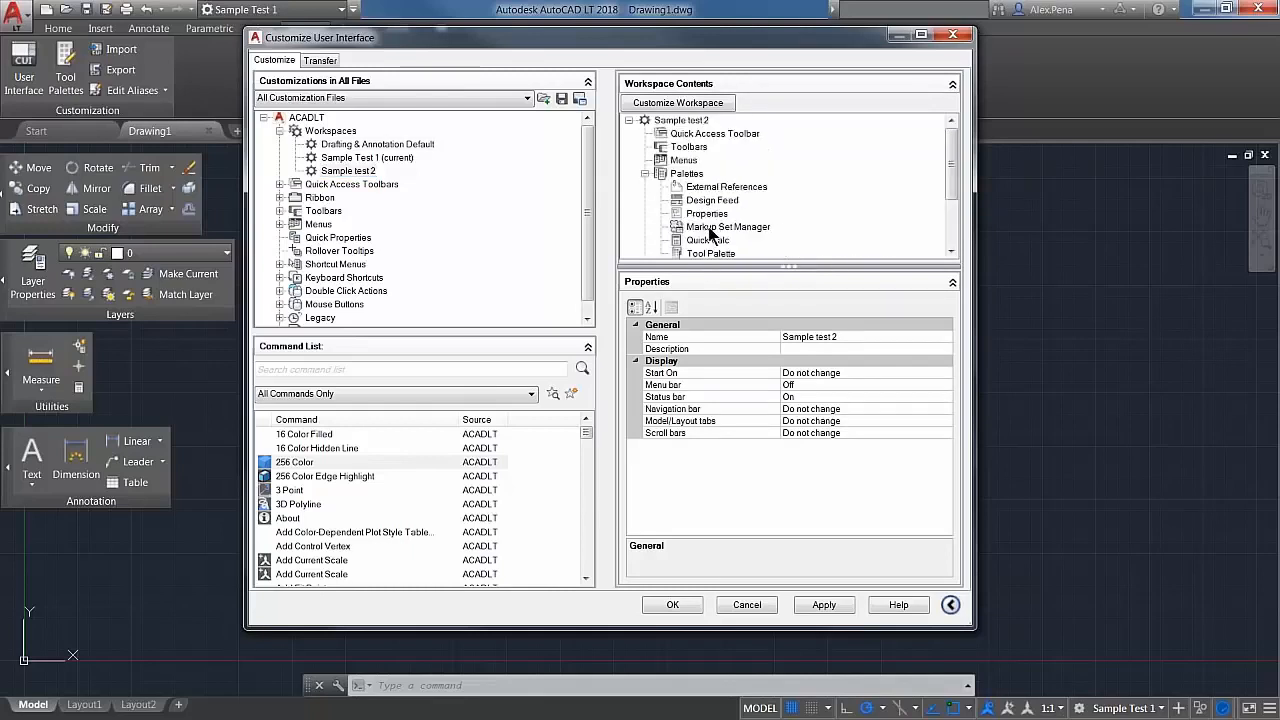
Step: Start customizing the contents of the Sample test 2 workspace and expand the list of menus available for it
left_click(645, 174)
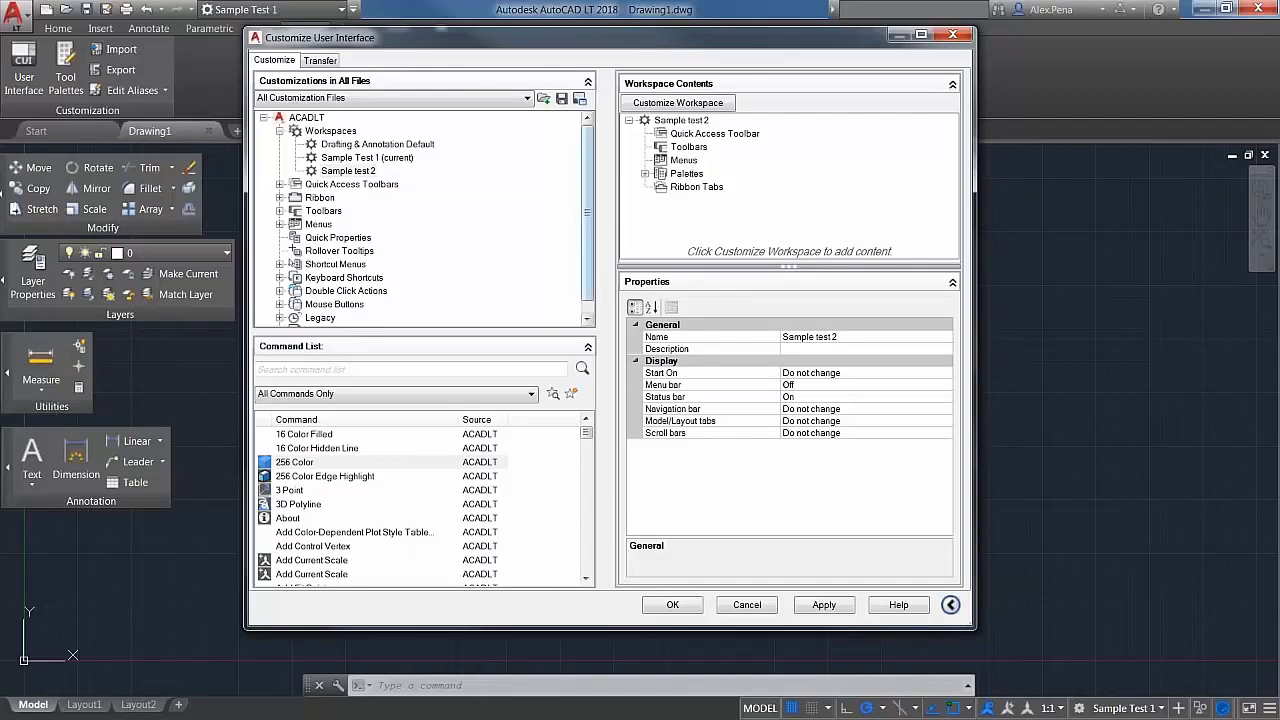
left_click(340, 171)
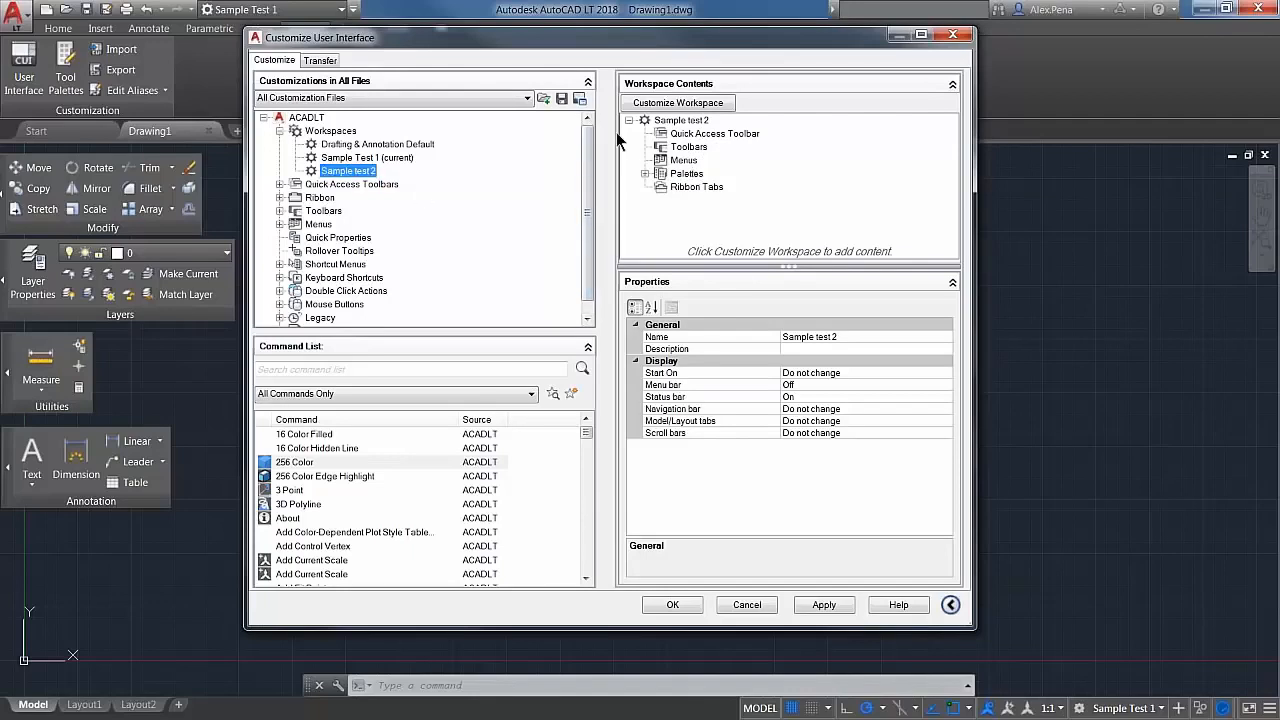
left_click(731, 103)
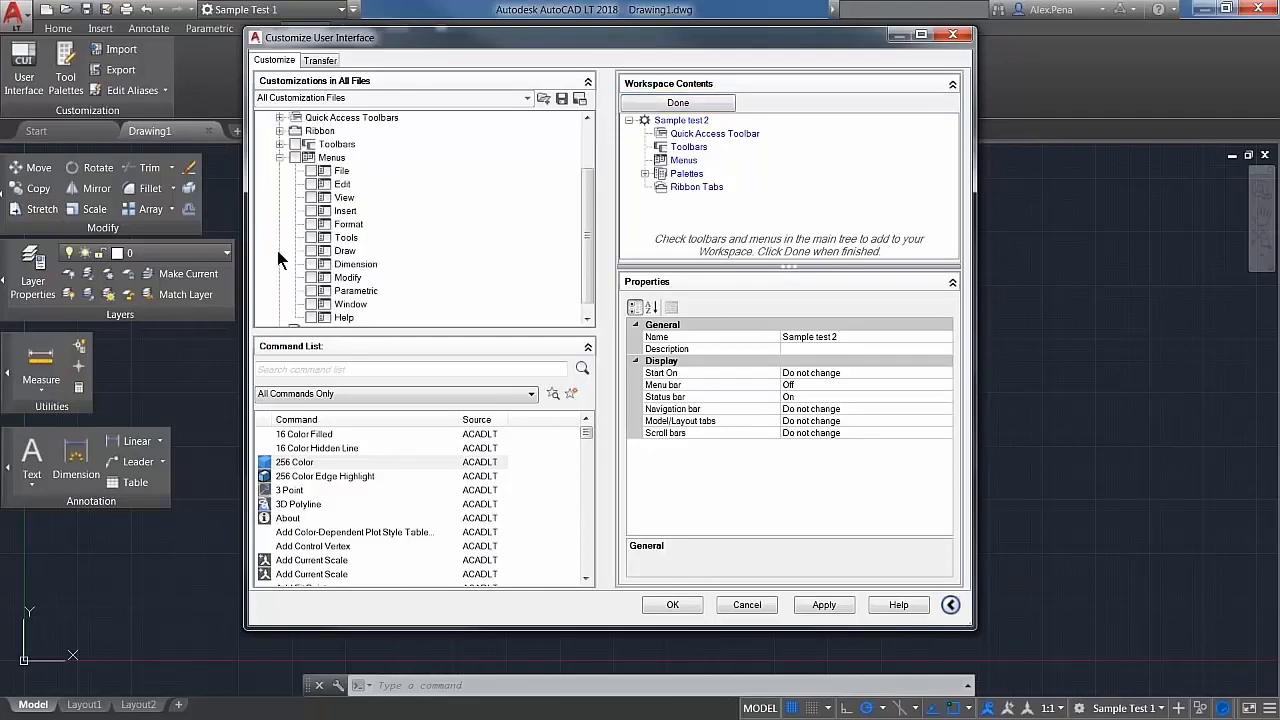
scroll(277, 250, "down", 1)
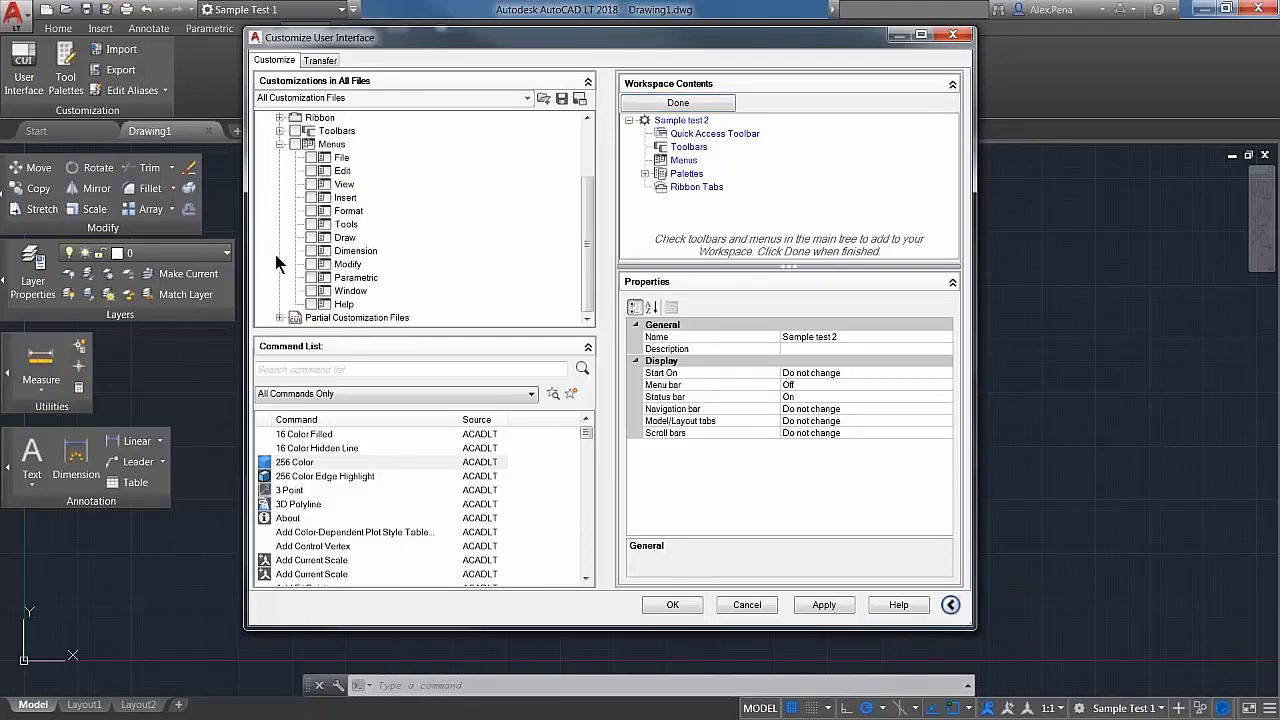
left_click(311, 157)
left_click(311, 157)
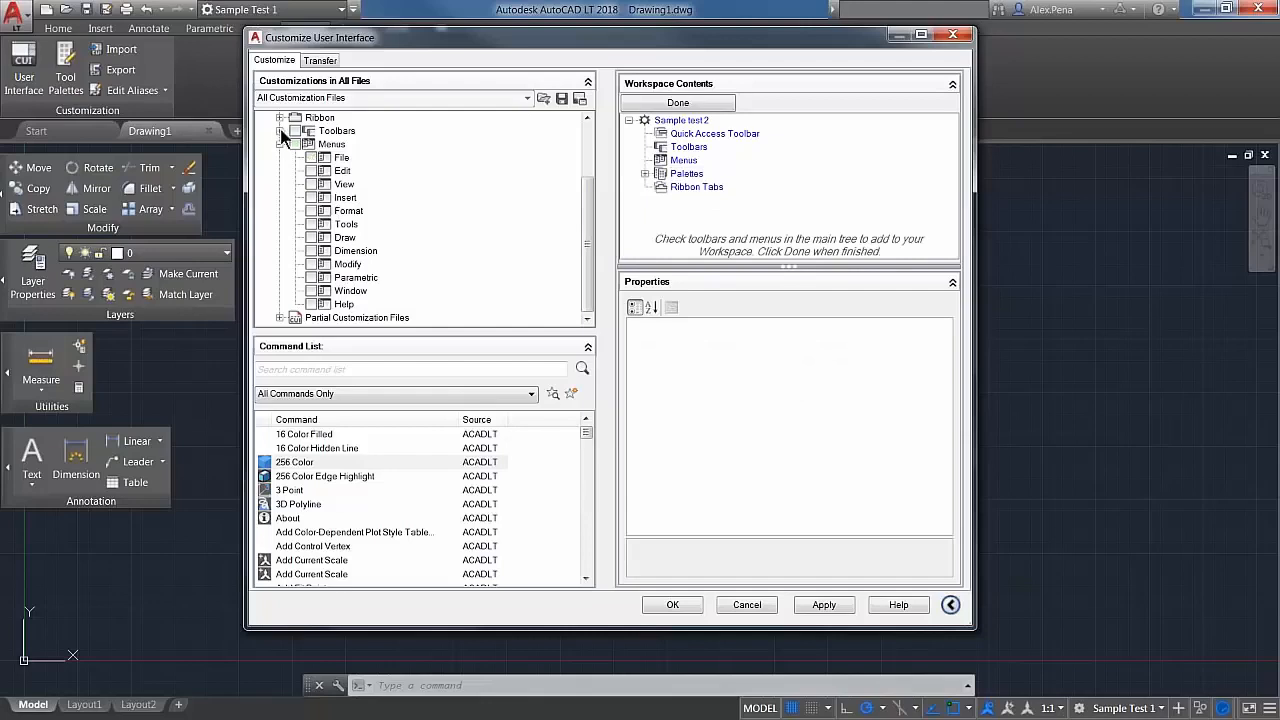
Step: Examine the toolbars and ribbon tabs available for the Sample test 2 workspace in the customization tree
left_click(280, 131)
scroll(288, 155, "up", 2)
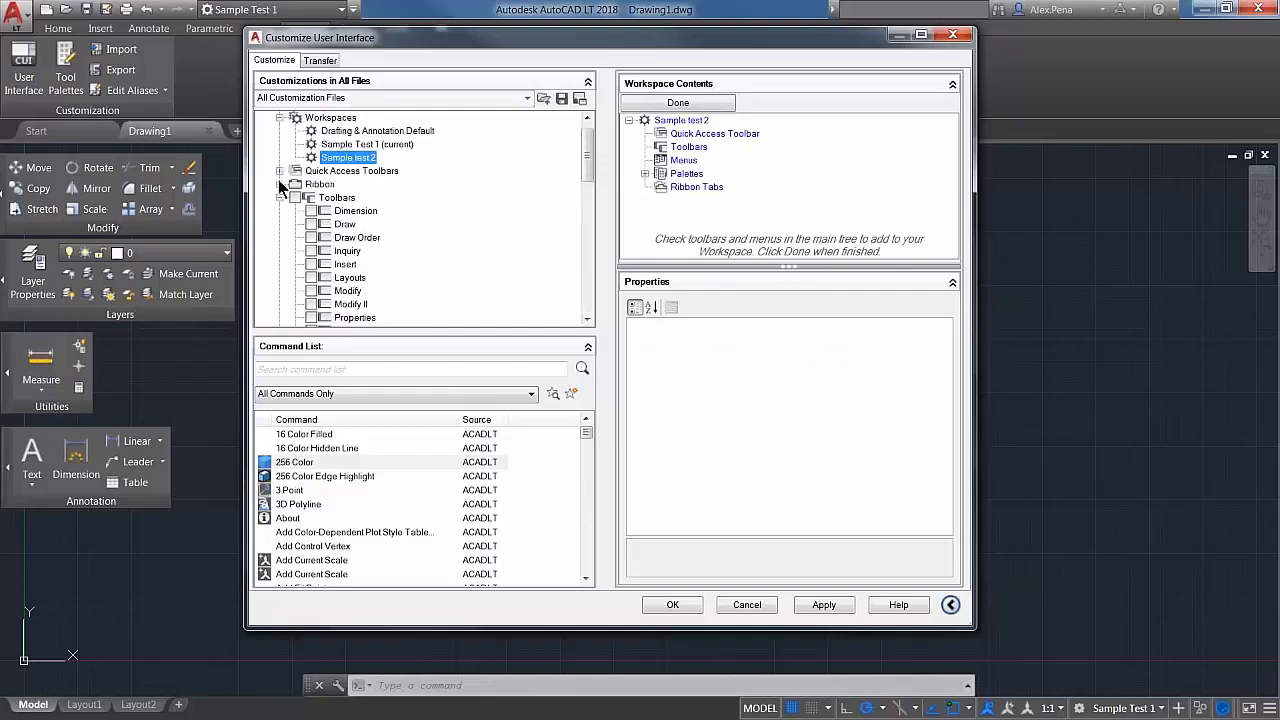
left_click(280, 184)
scroll(311, 229, "down", 2)
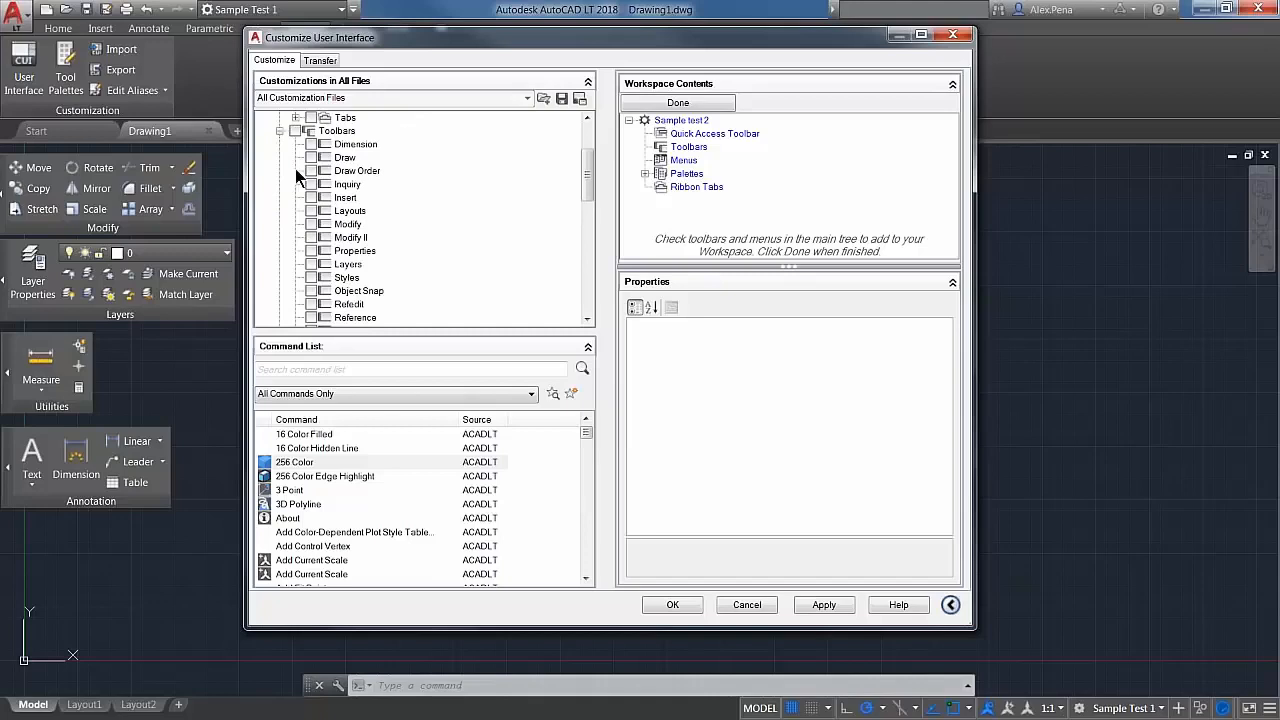
left_click(296, 118)
scroll(368, 265, "down", 2)
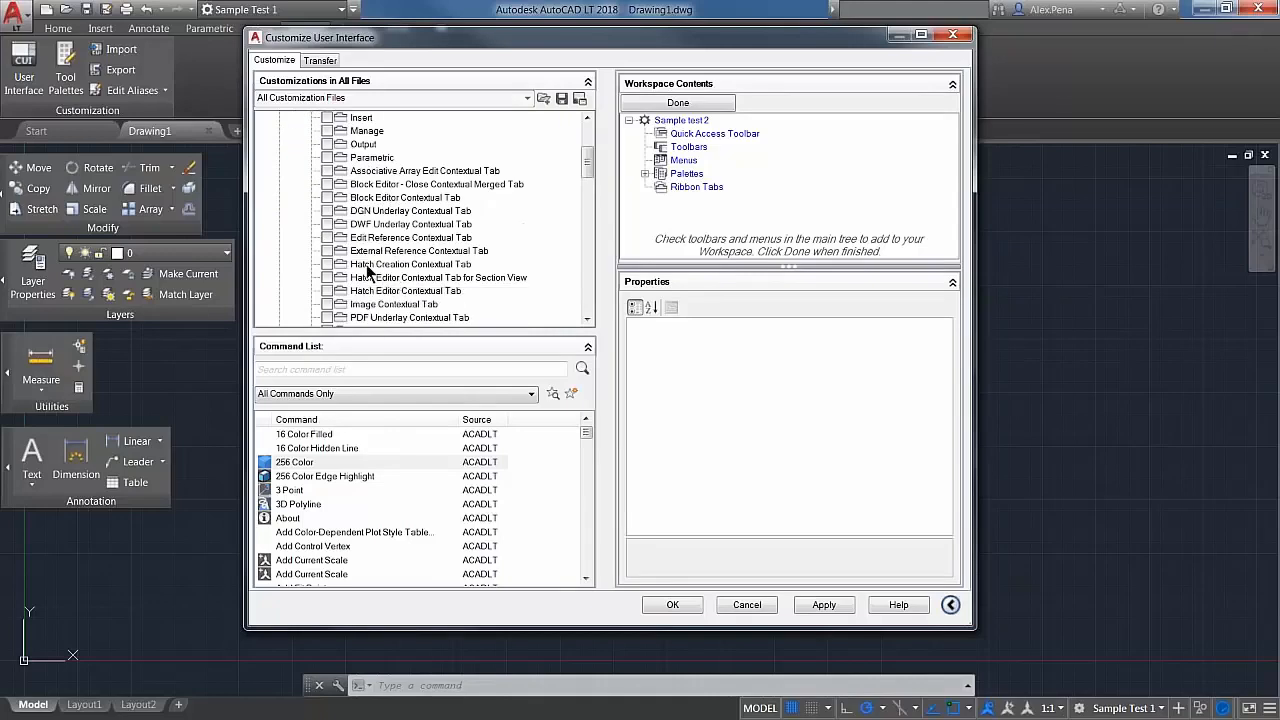
scroll(364, 270, "down", 7)
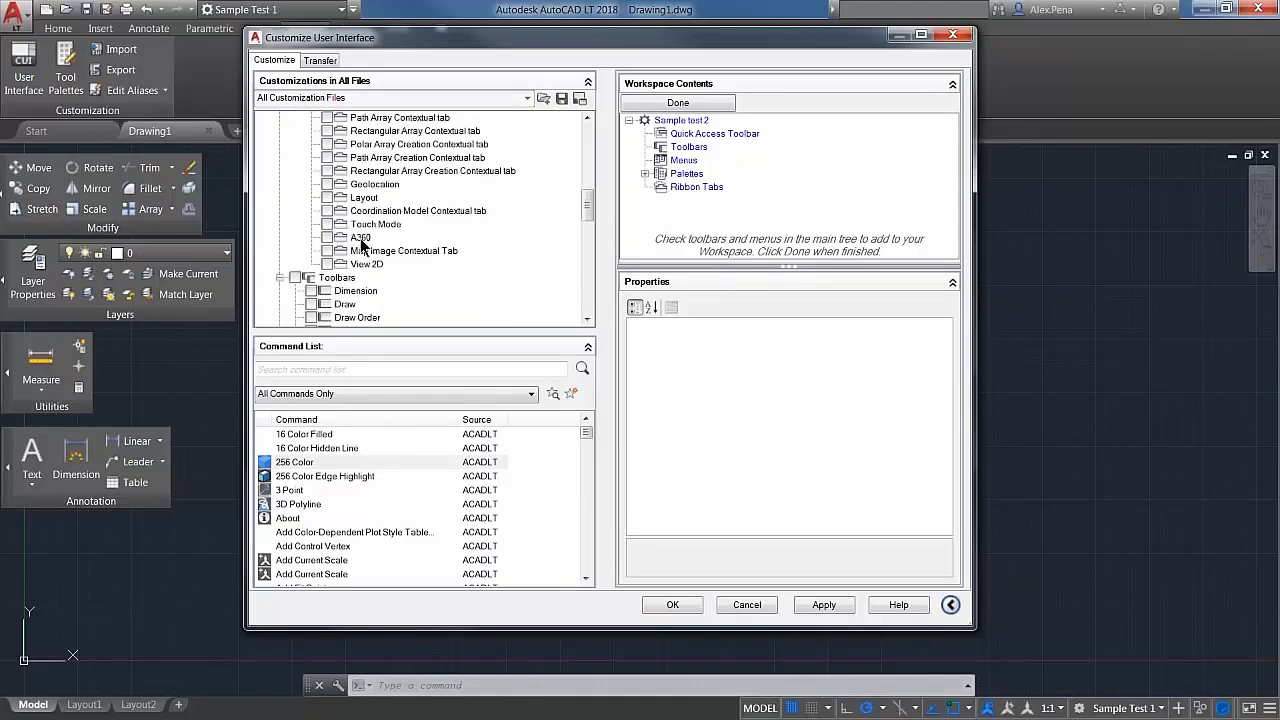
scroll(352, 262, "down", 3)
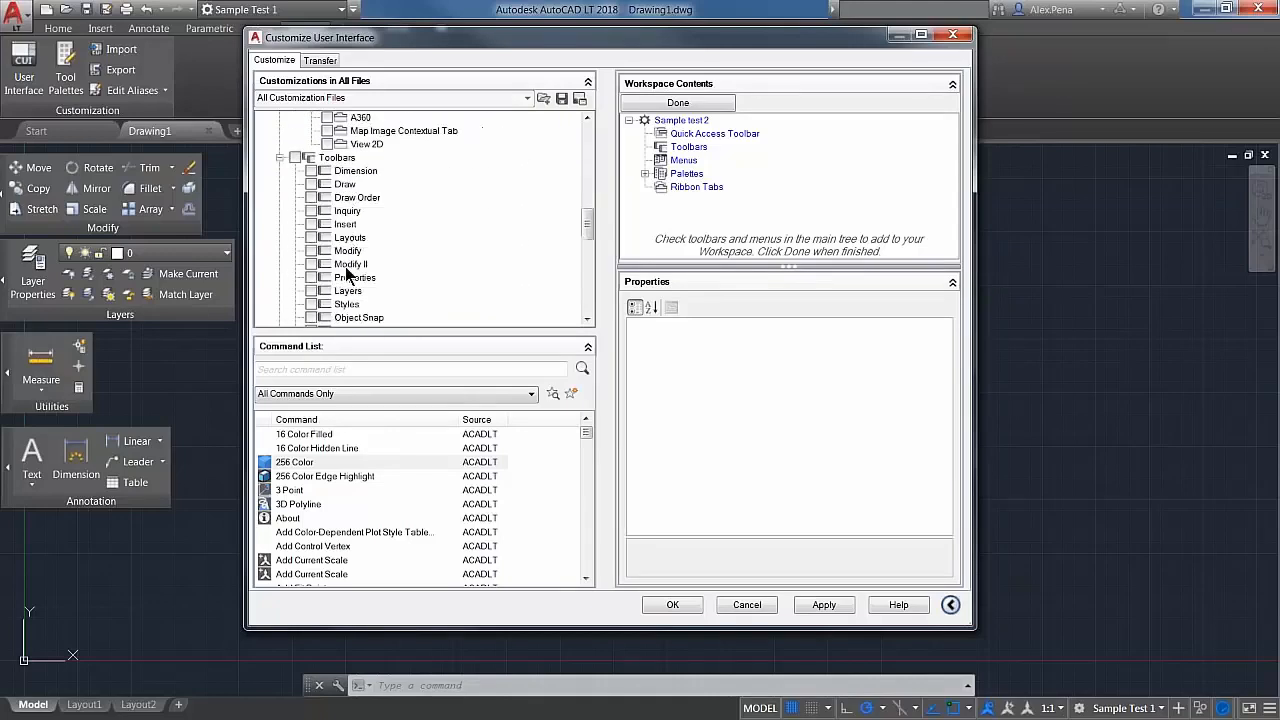
scroll(347, 273, "down", 1)
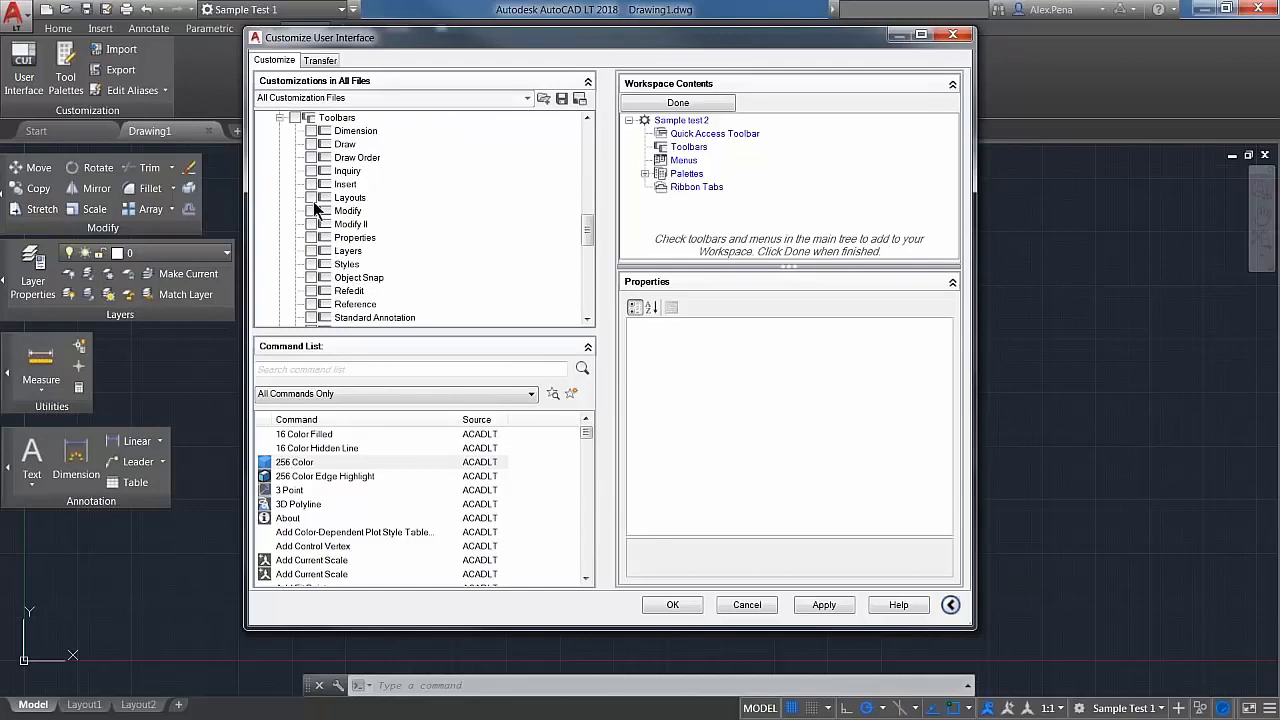
Step: Add the Layouts, Viewports and Find Text toolbars to the Sample test 2 workspace
left_click(311, 198)
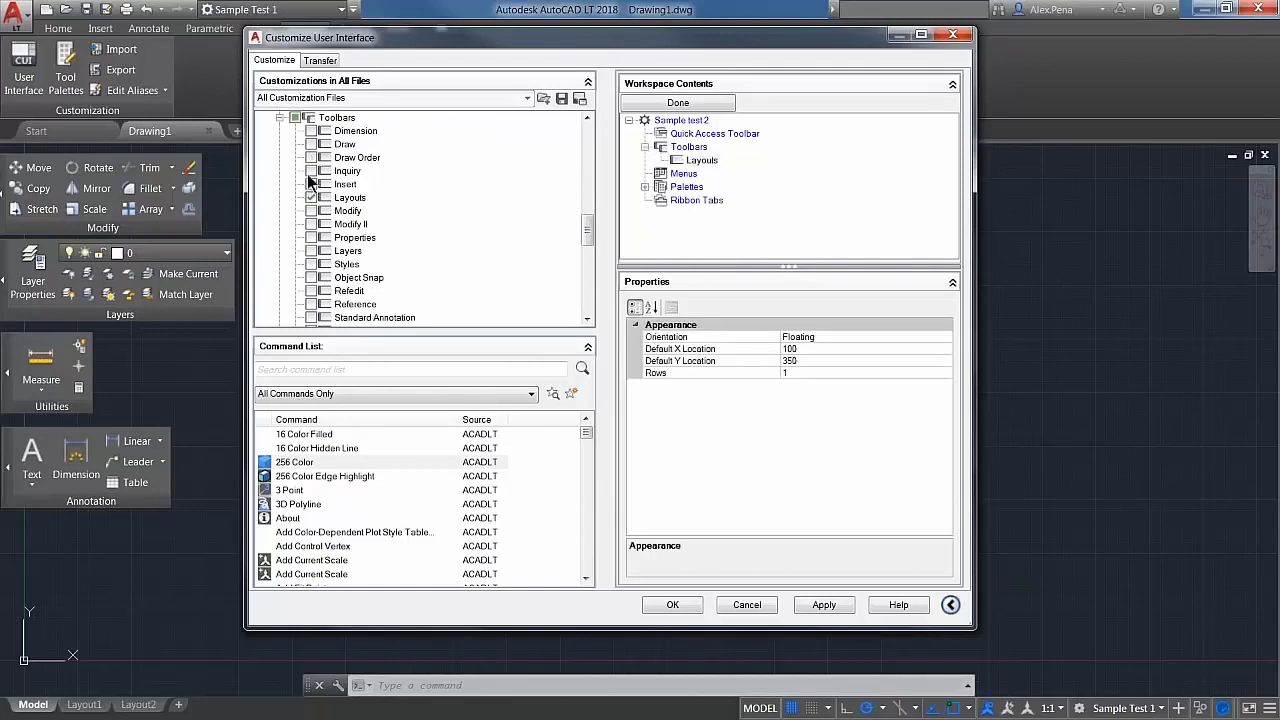
scroll(305, 275, "down", 2)
scroll(305, 246, "down", 2)
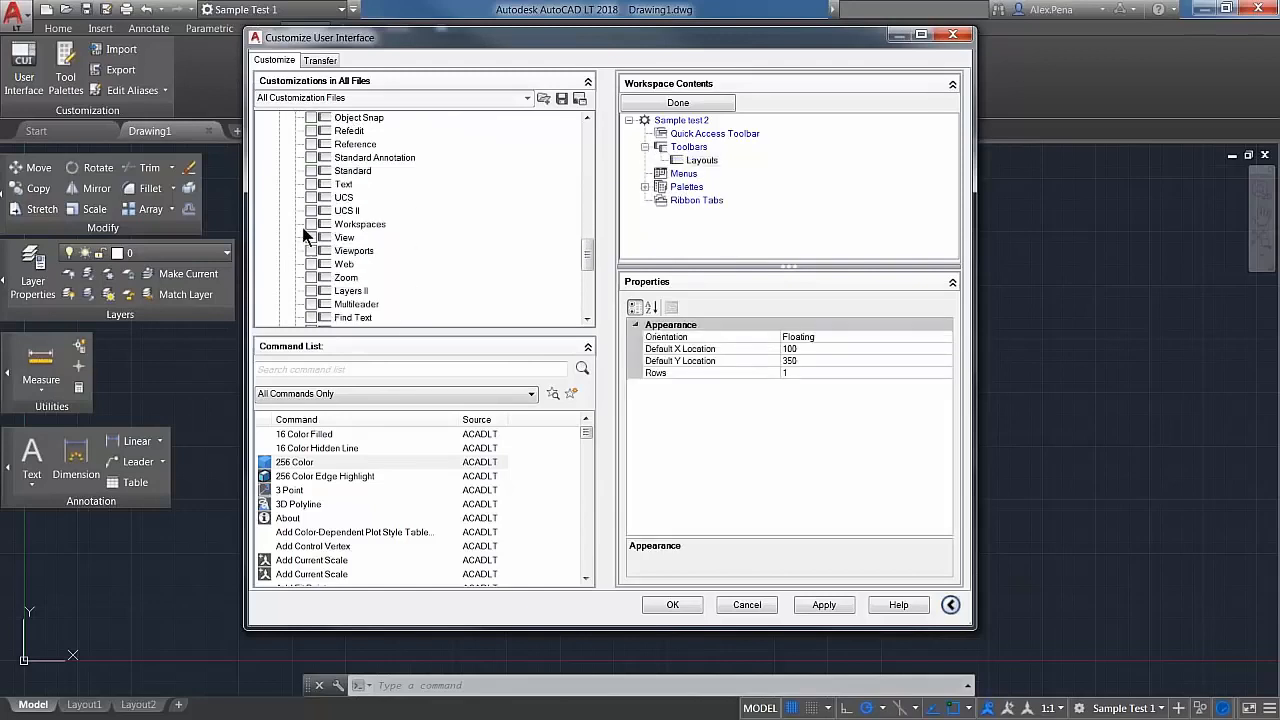
left_click(311, 251)
scroll(312, 268, "down", 2)
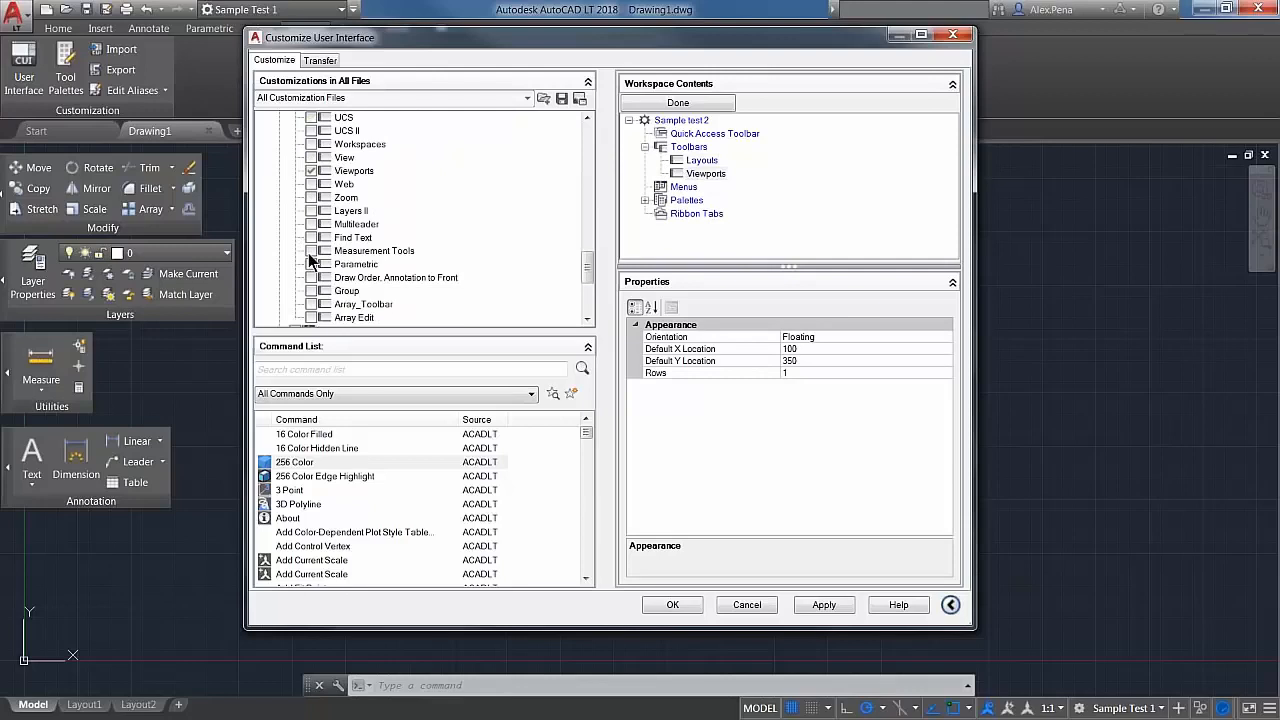
left_click(311, 238)
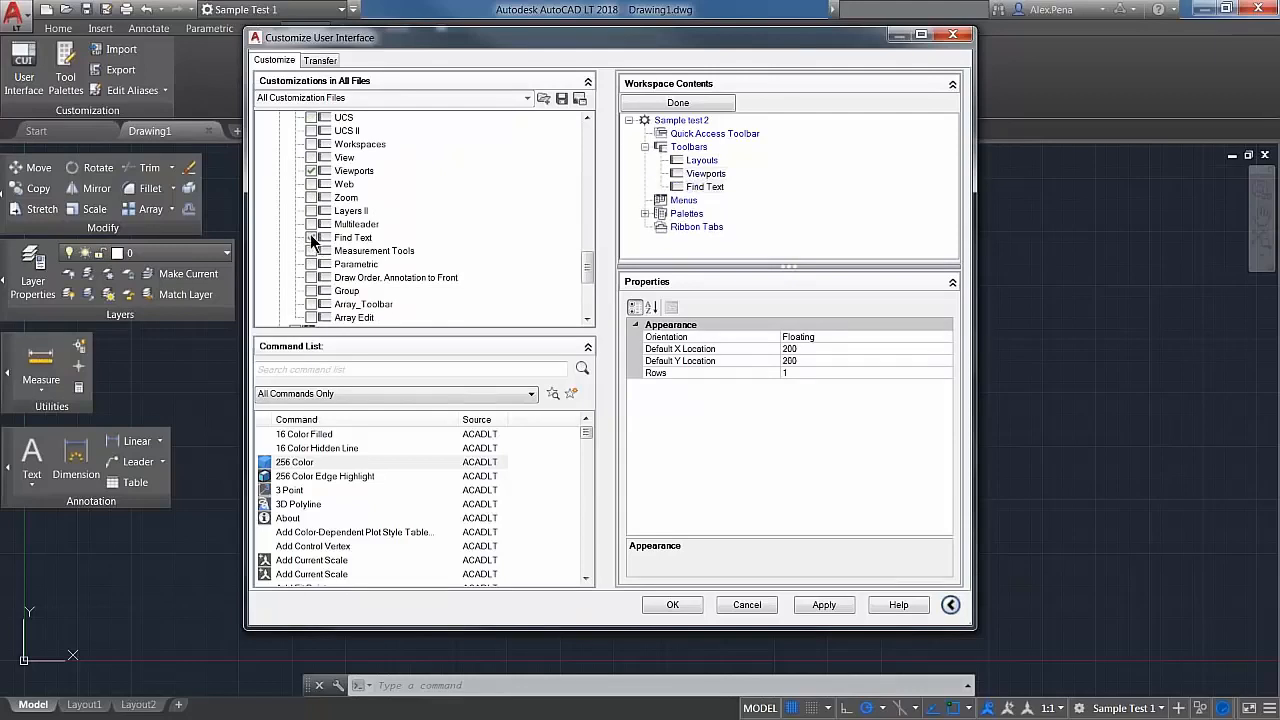
Step: Add the File, Edit and View menus to the Sample test 2 workspace, collapsing the toolbar and menu branches
scroll(330, 255, "up", 6)
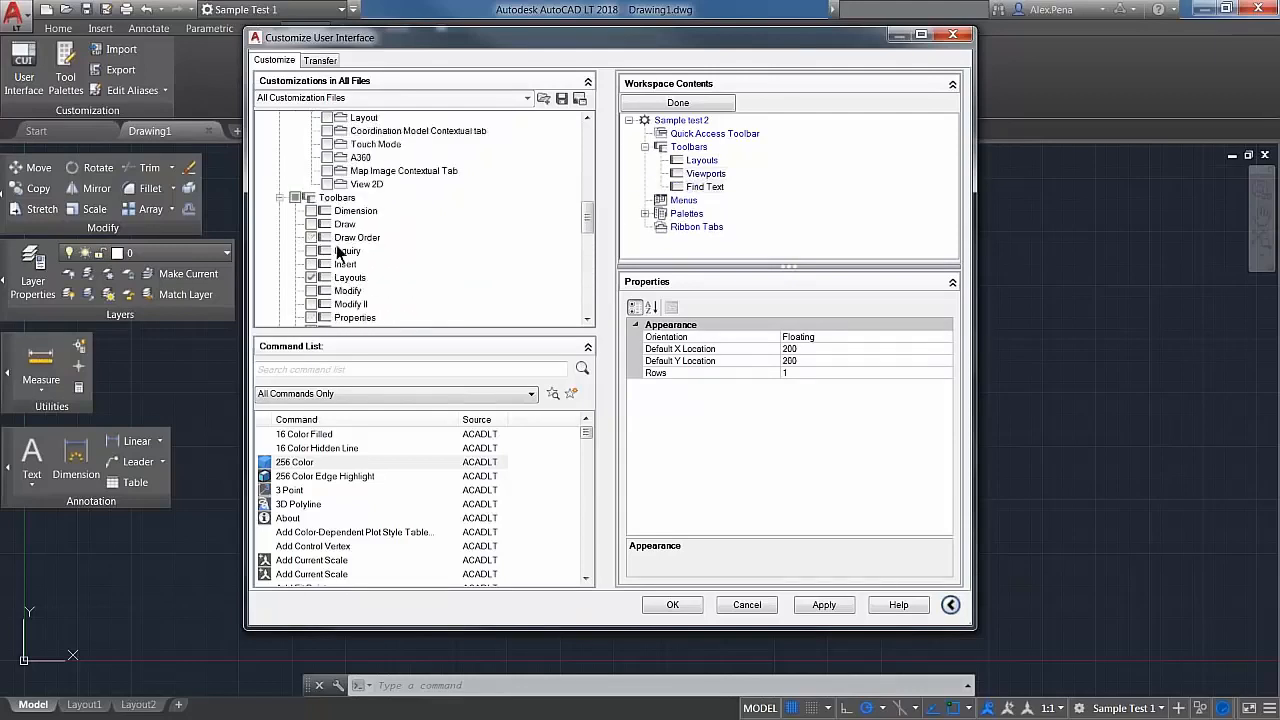
left_click(280, 238)
scroll(335, 250, "down", 1)
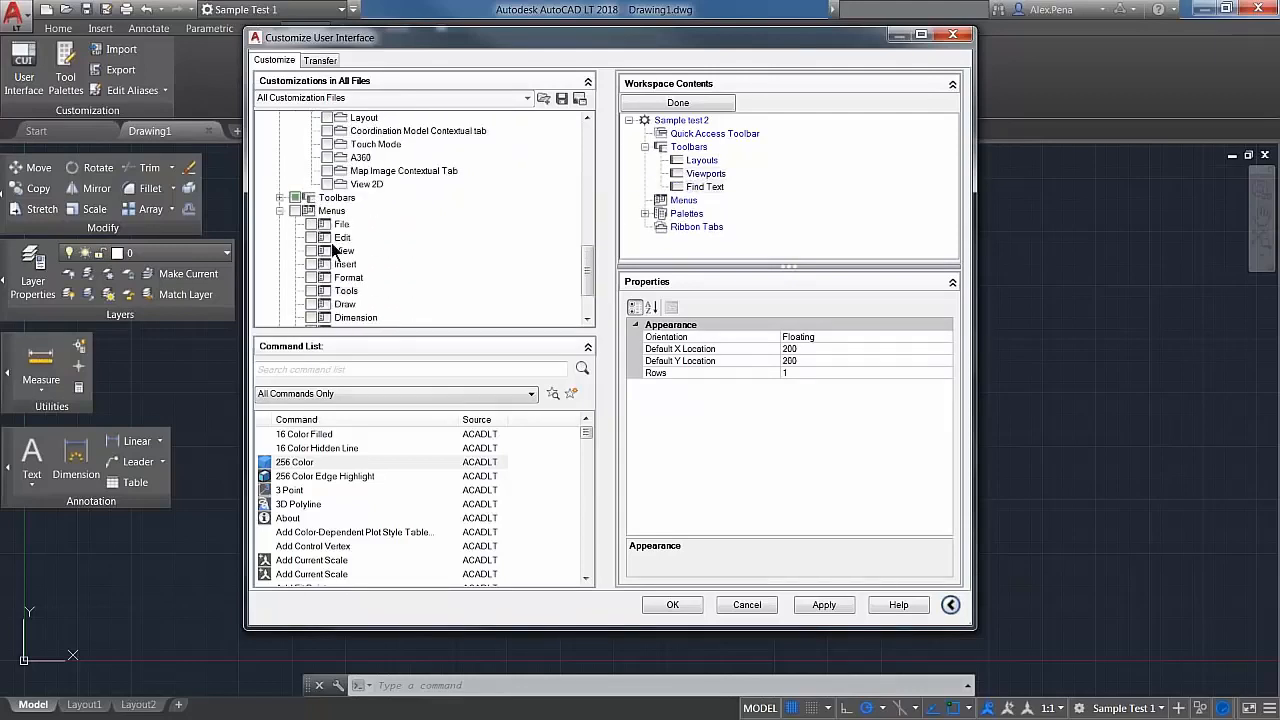
scroll(340, 246, "down", 1)
scroll(340, 246, "down", 1)
left_click(311, 157)
left_click(311, 170)
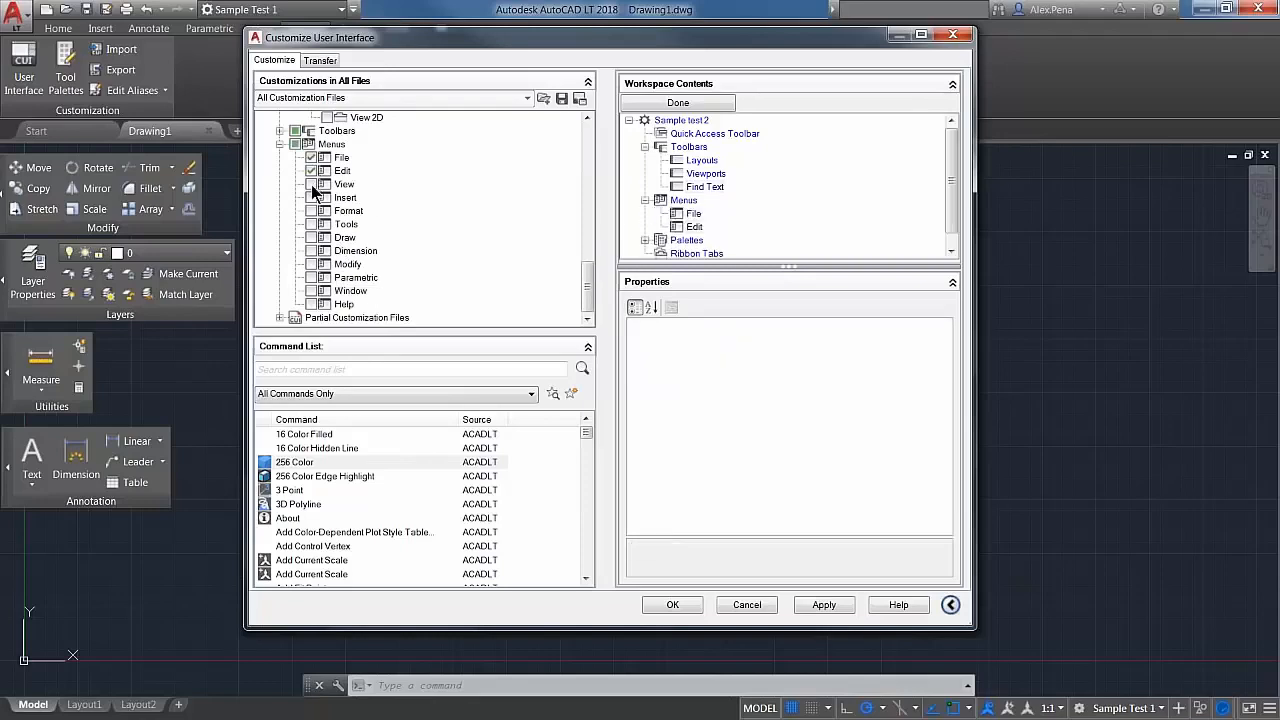
left_click(311, 184)
left_click(280, 144)
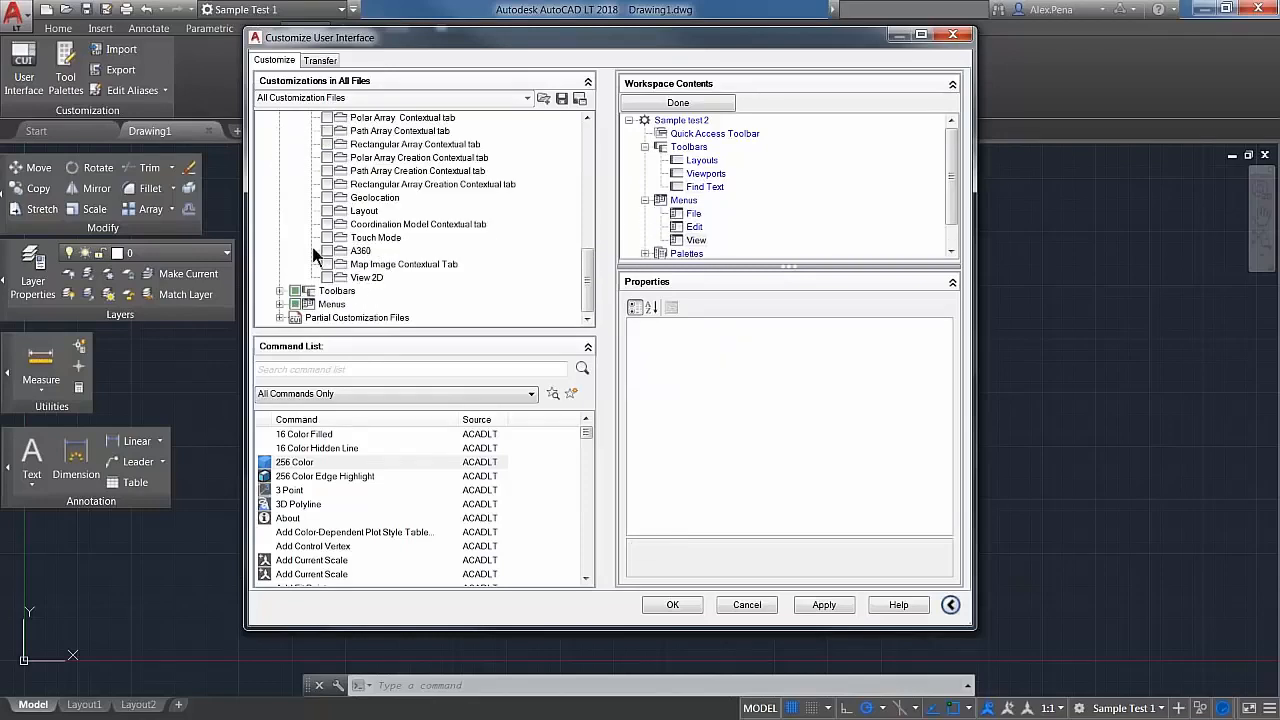
Step: Add the PDF Underlay Contextual Tab and Image Contextual Tab ribbon tabs to Sample test 2 and collapse the ribbon tab list
scroll(316, 256, "up", 3)
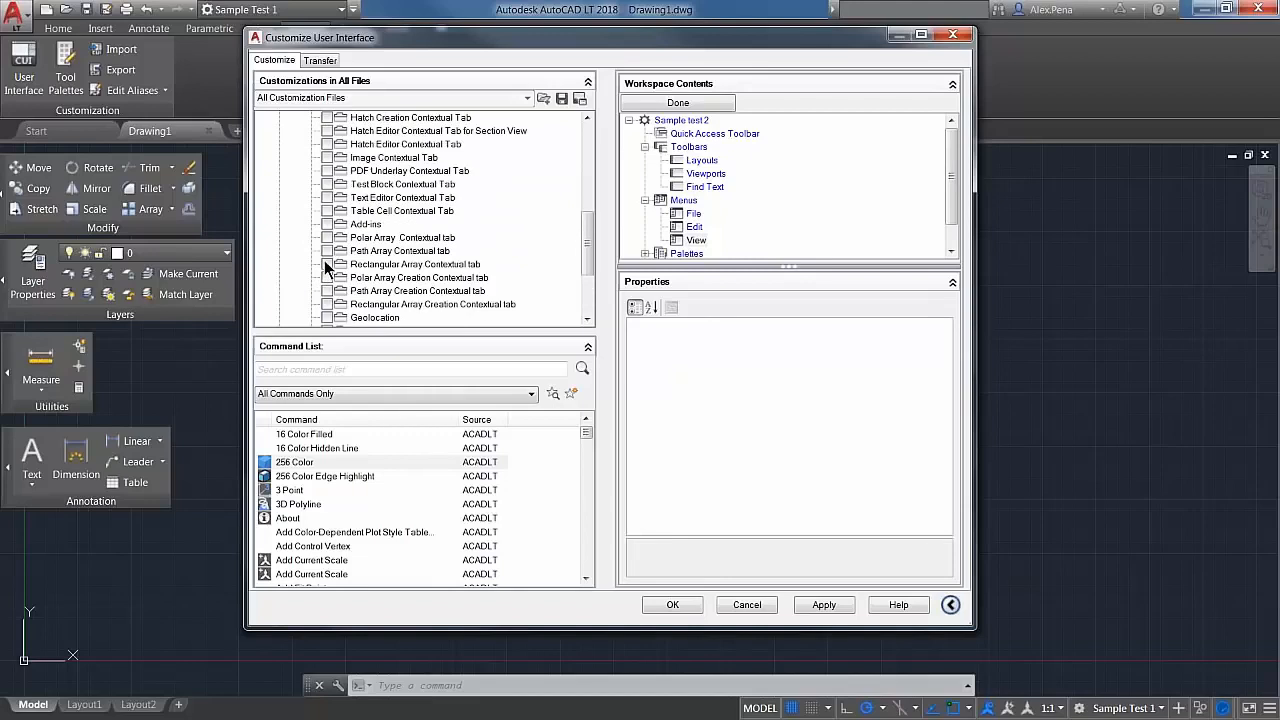
scroll(324, 260, "up", 1)
left_click(327, 211)
left_click(327, 198)
scroll(302, 271, "up", 6)
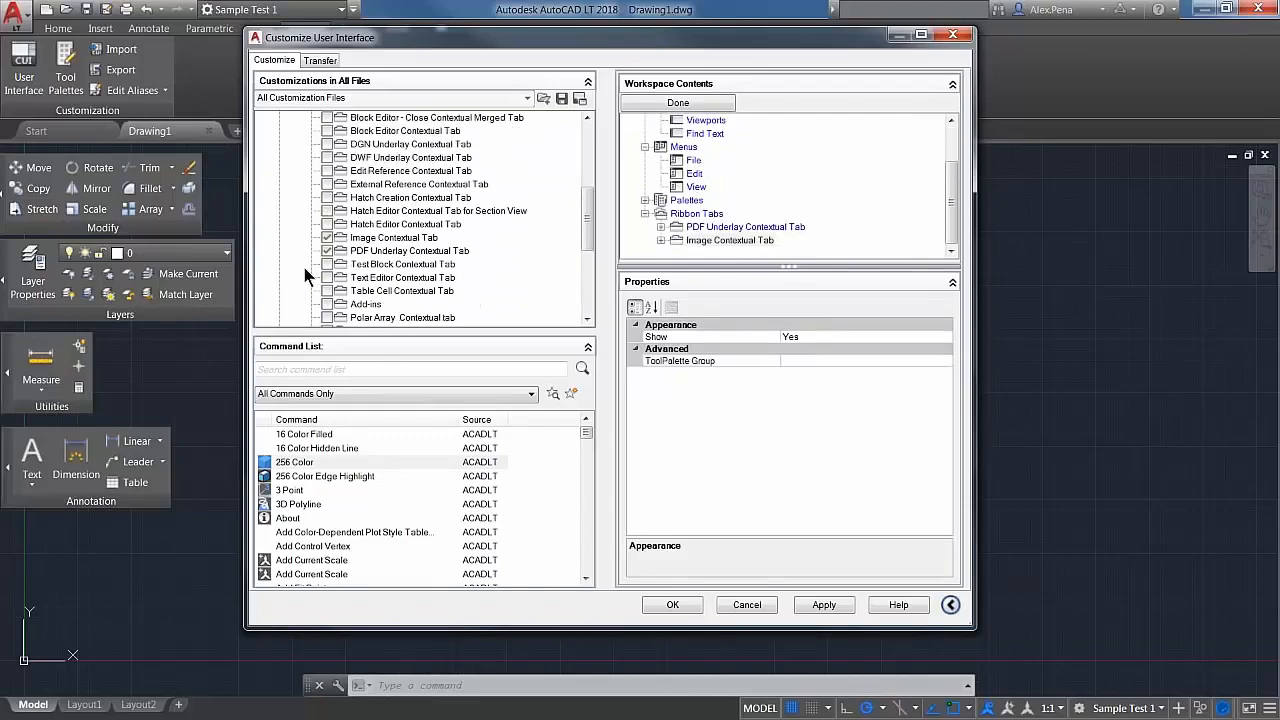
left_click(295, 210)
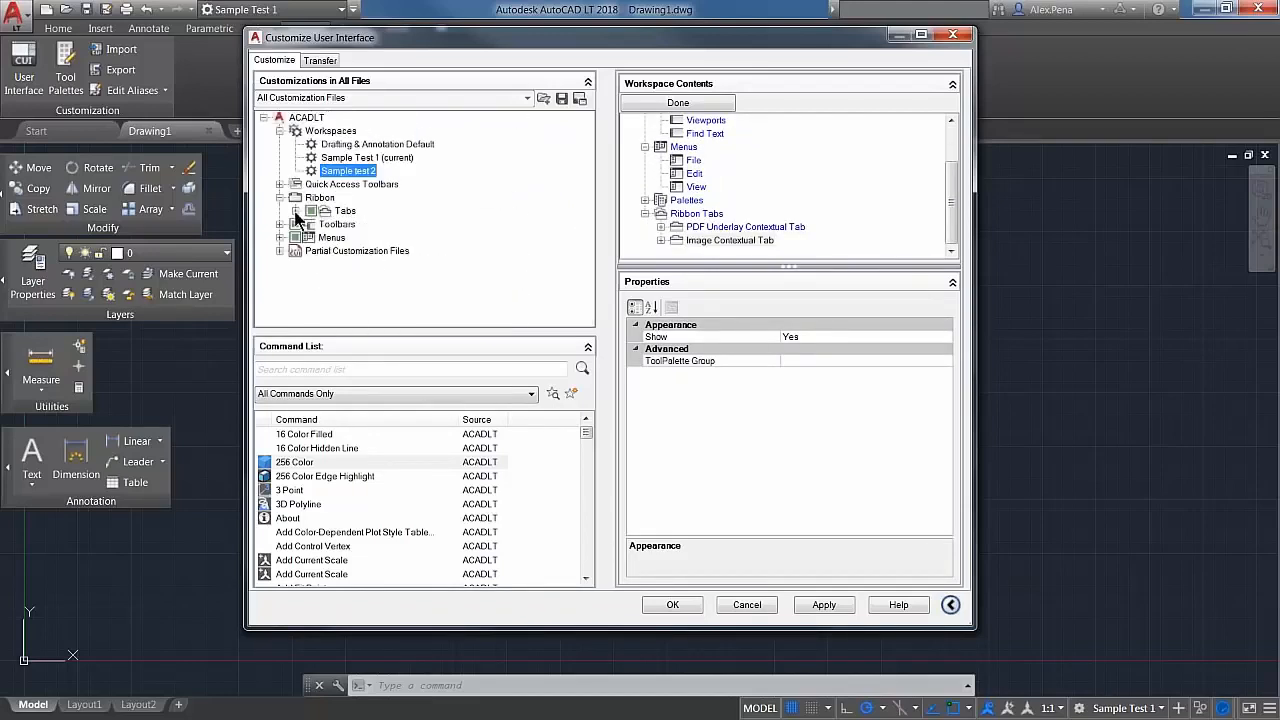
Step: Review the contents of Sample test 2, finish customizing it, and apply the changes, closing the Customize User Interface editor
scroll(825, 170, "up", 3)
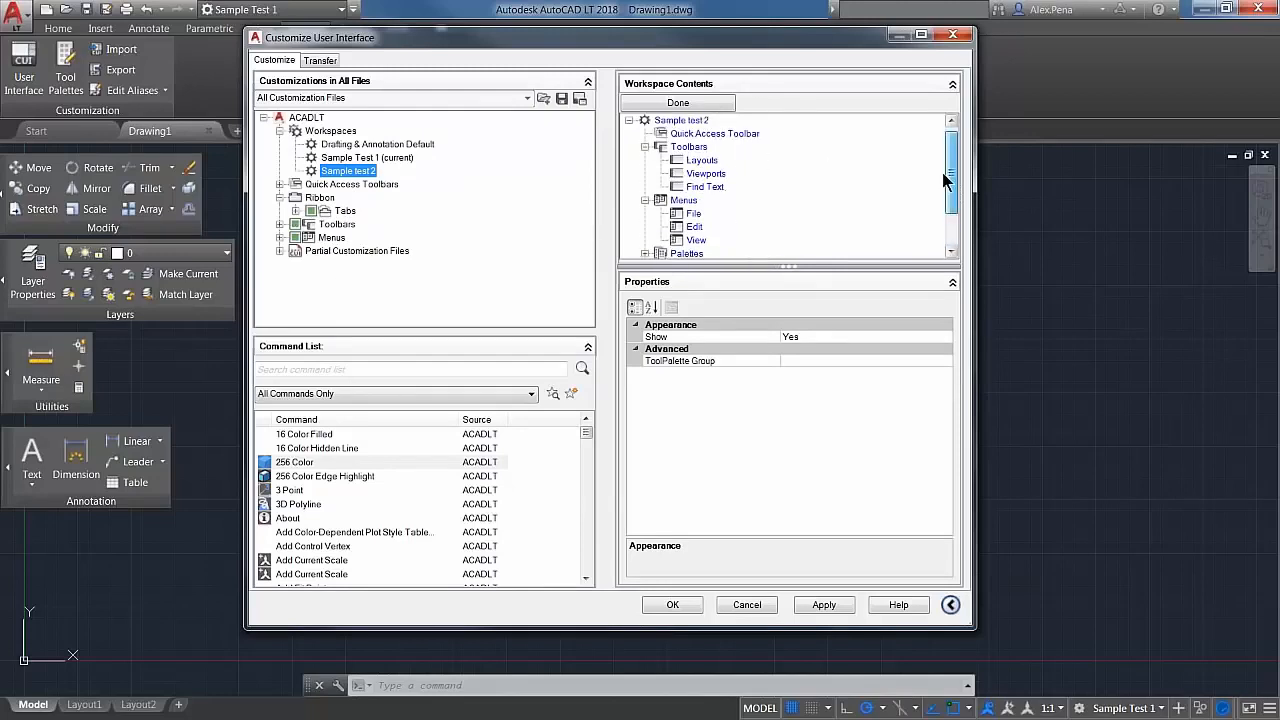
scroll(938, 205, "down", 2)
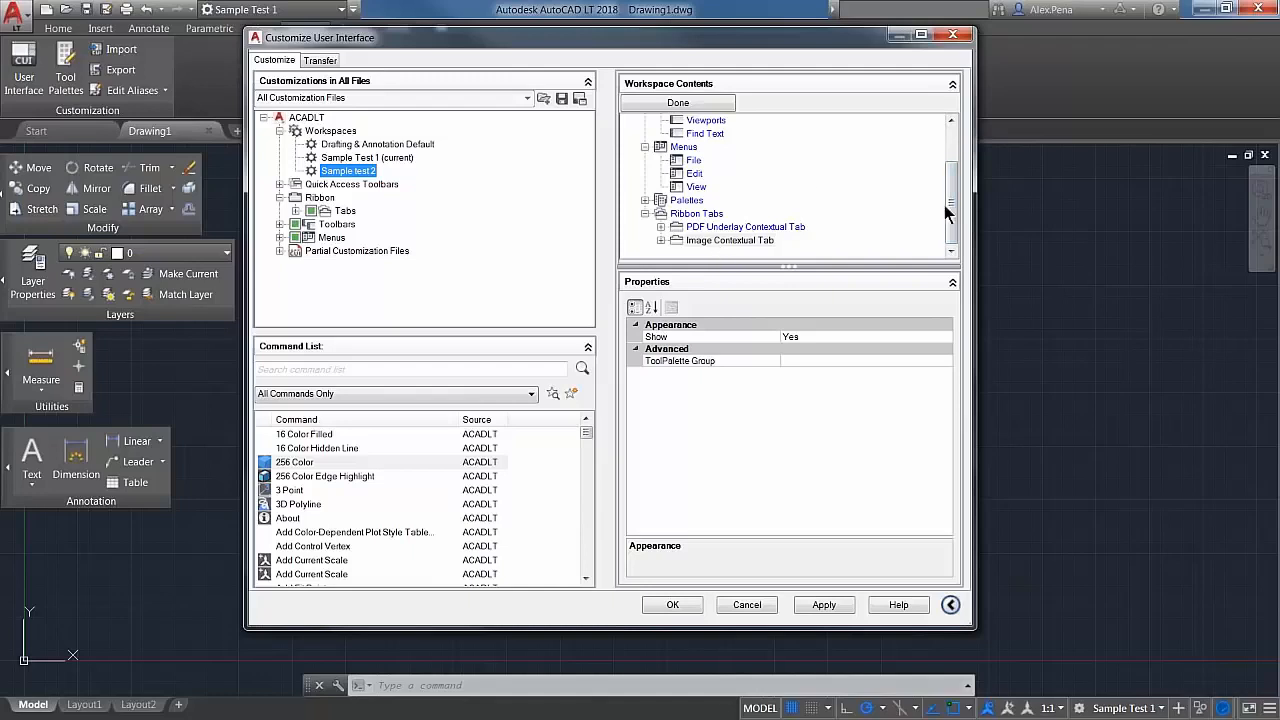
scroll(952, 203, "up", 2)
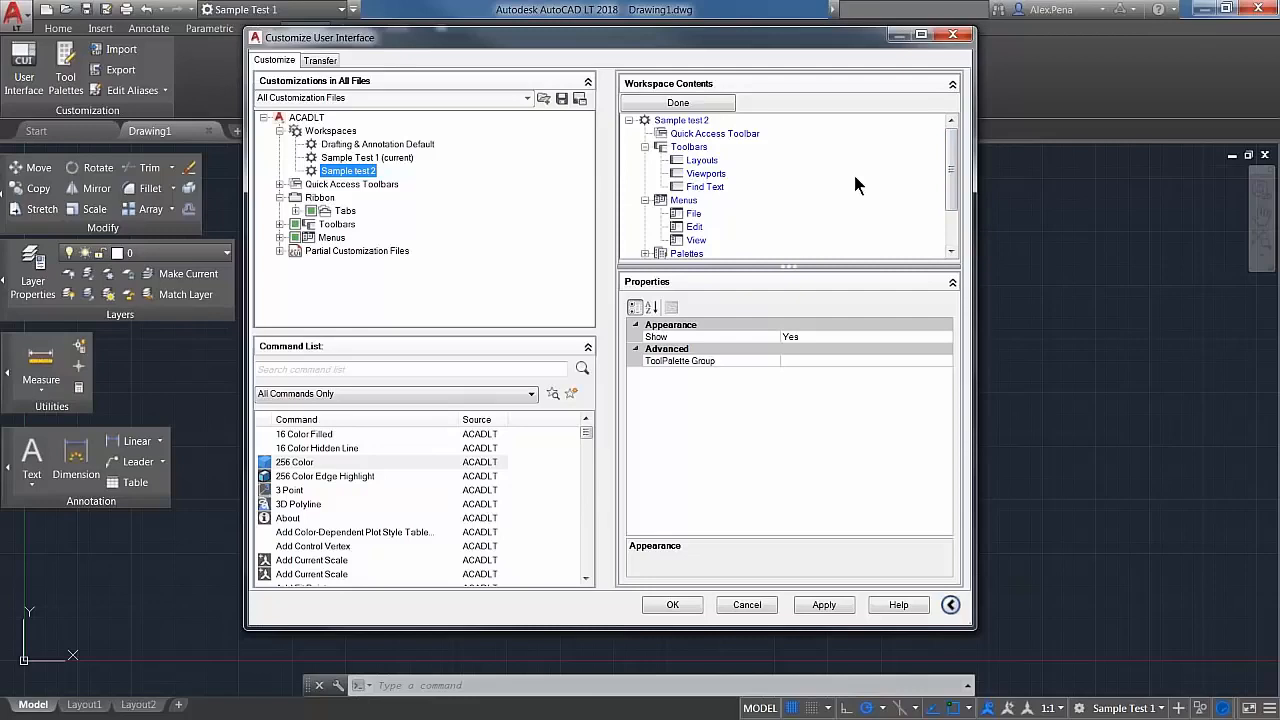
left_click(688, 105)
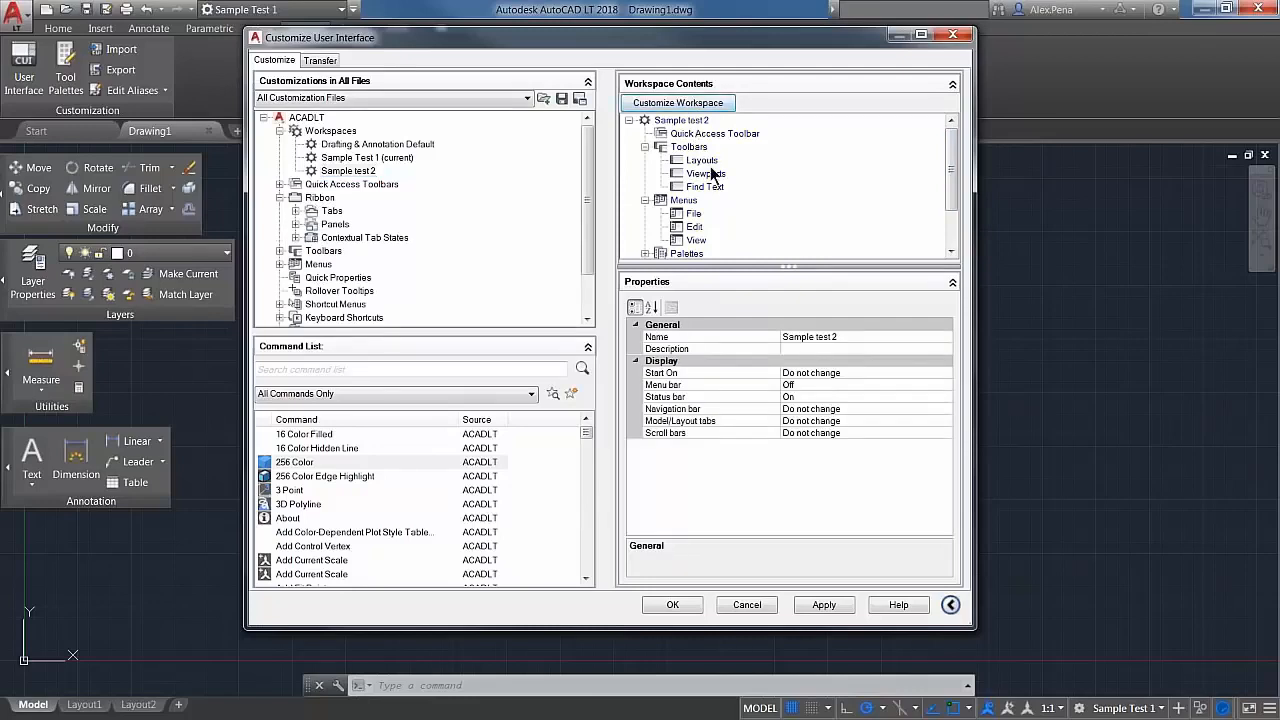
left_click_drag(951, 172, 725, 134)
left_click(820, 605)
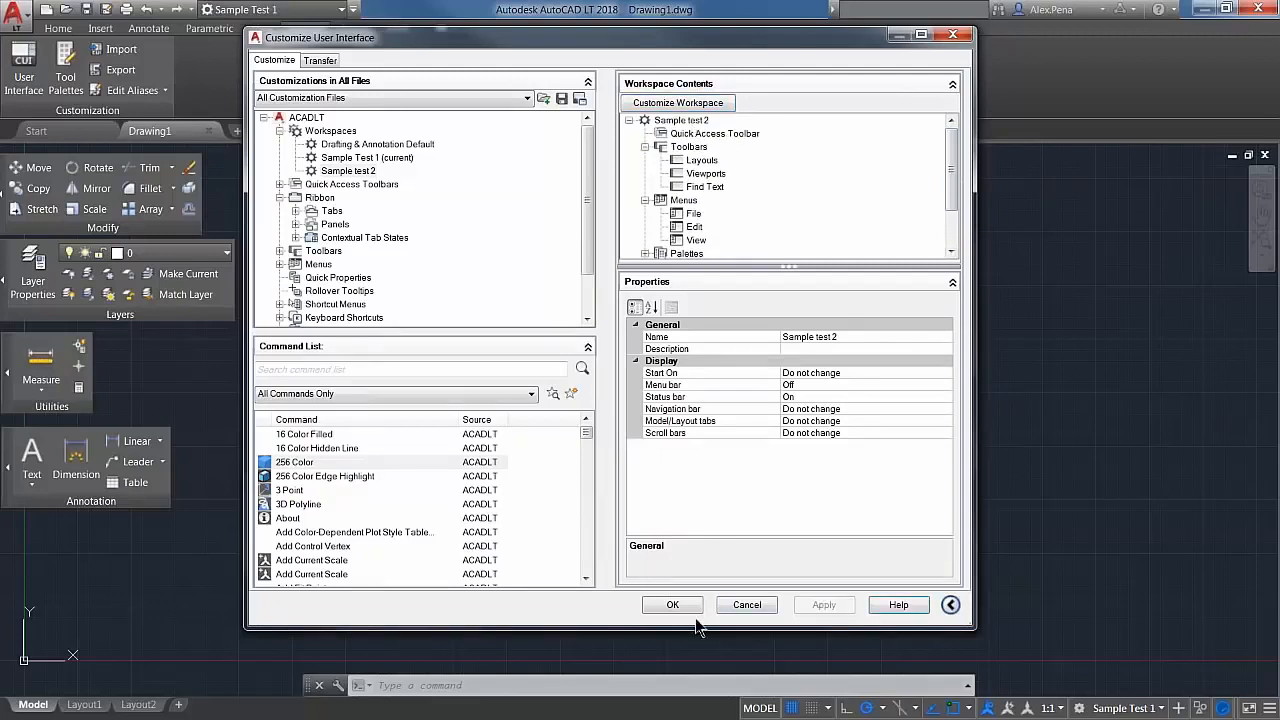
left_click(667, 605)
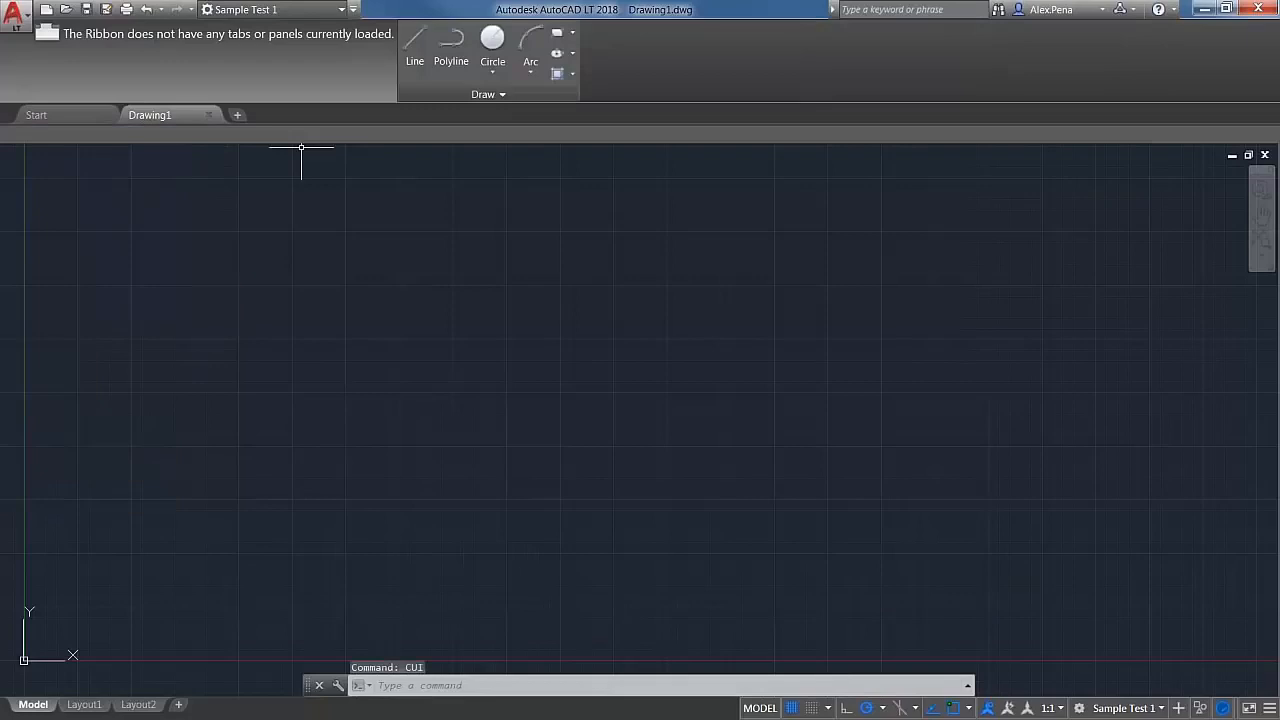
Step: Switch to the Sample test 2 workspace and add the Workspace control to its Quick Access Toolbar
left_click(338, 11)
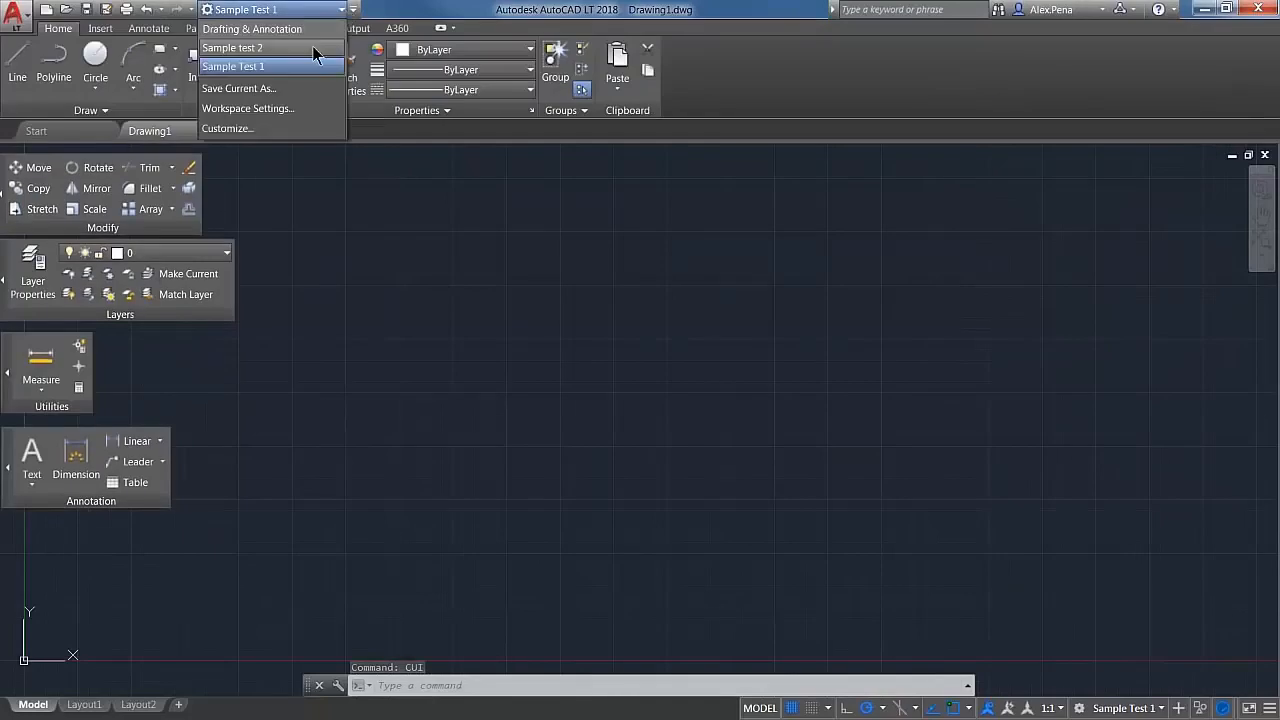
left_click(262, 48)
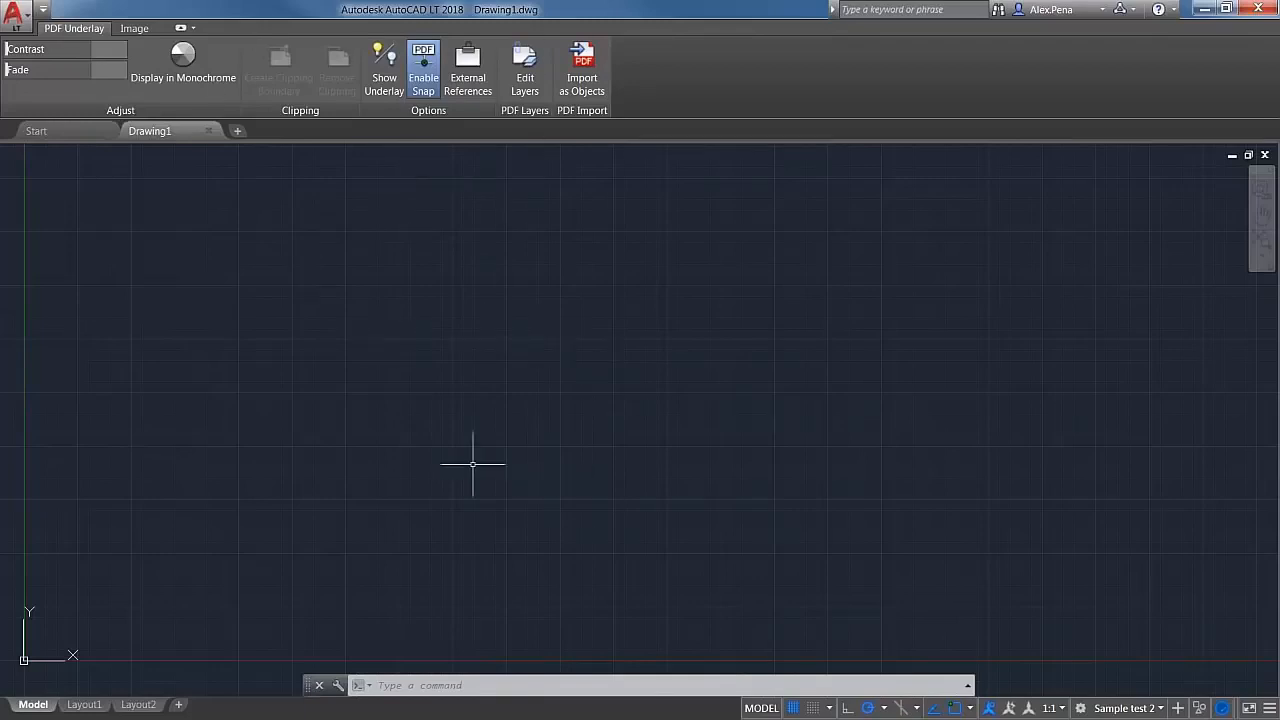
left_click(43, 9)
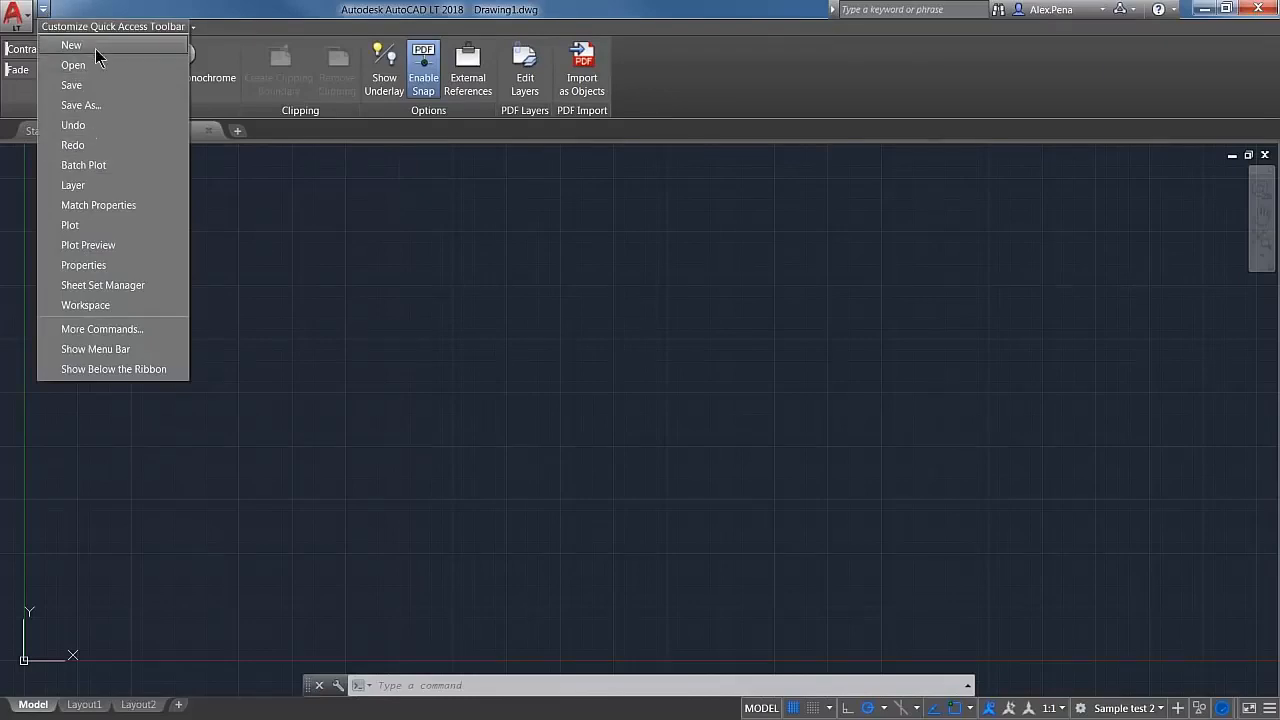
left_click(122, 304)
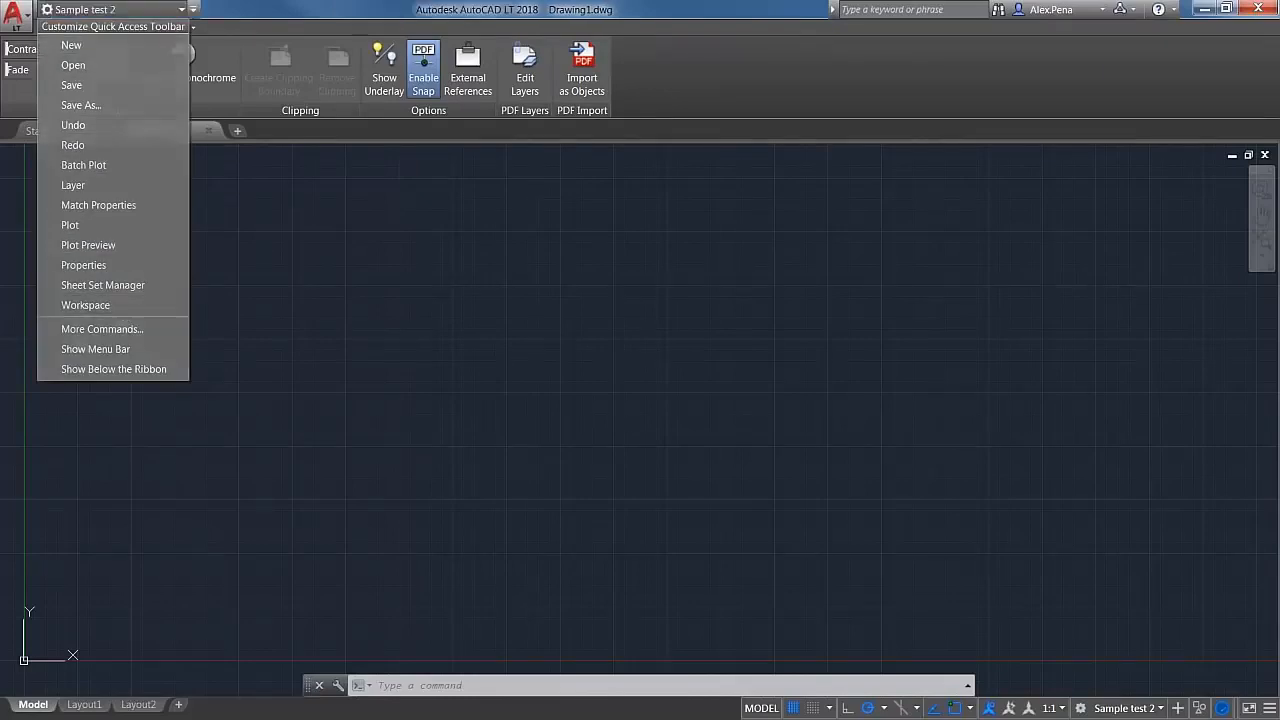
Step: Switch back to the Drafting & Annotation workspace and check the list of available workspaces
left_click(178, 9)
left_click(143, 29)
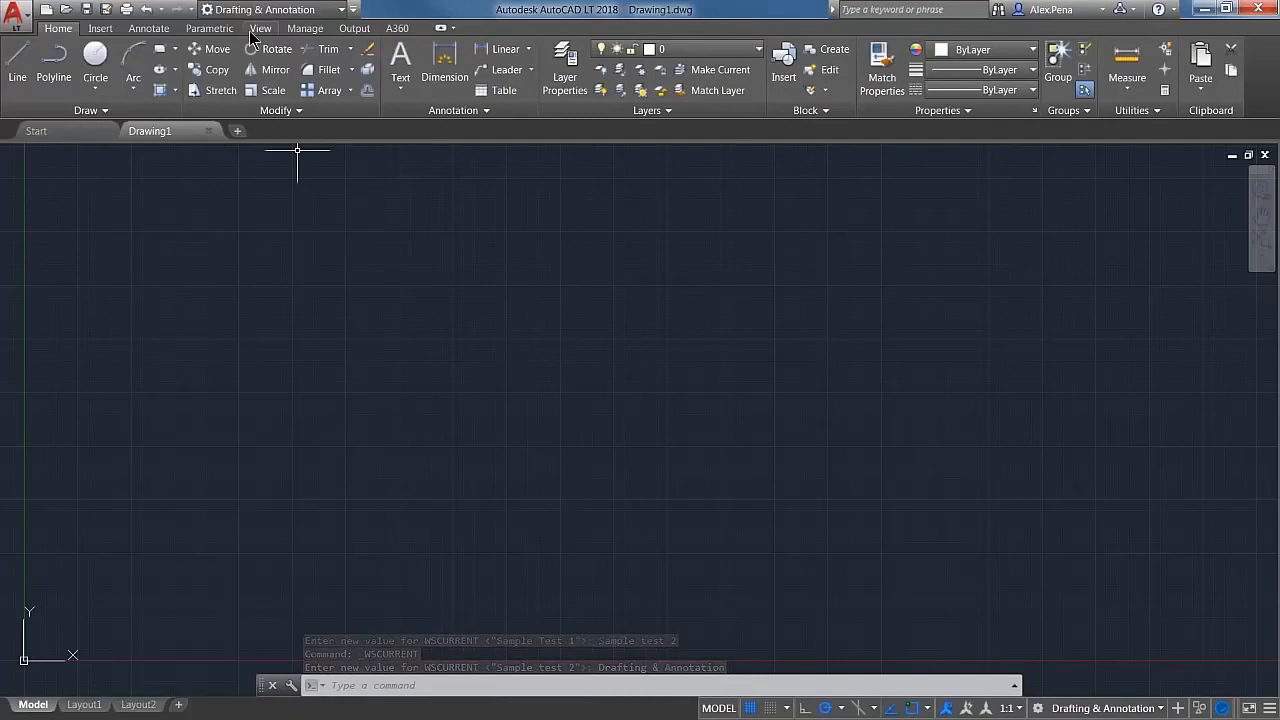
left_click(284, 9)
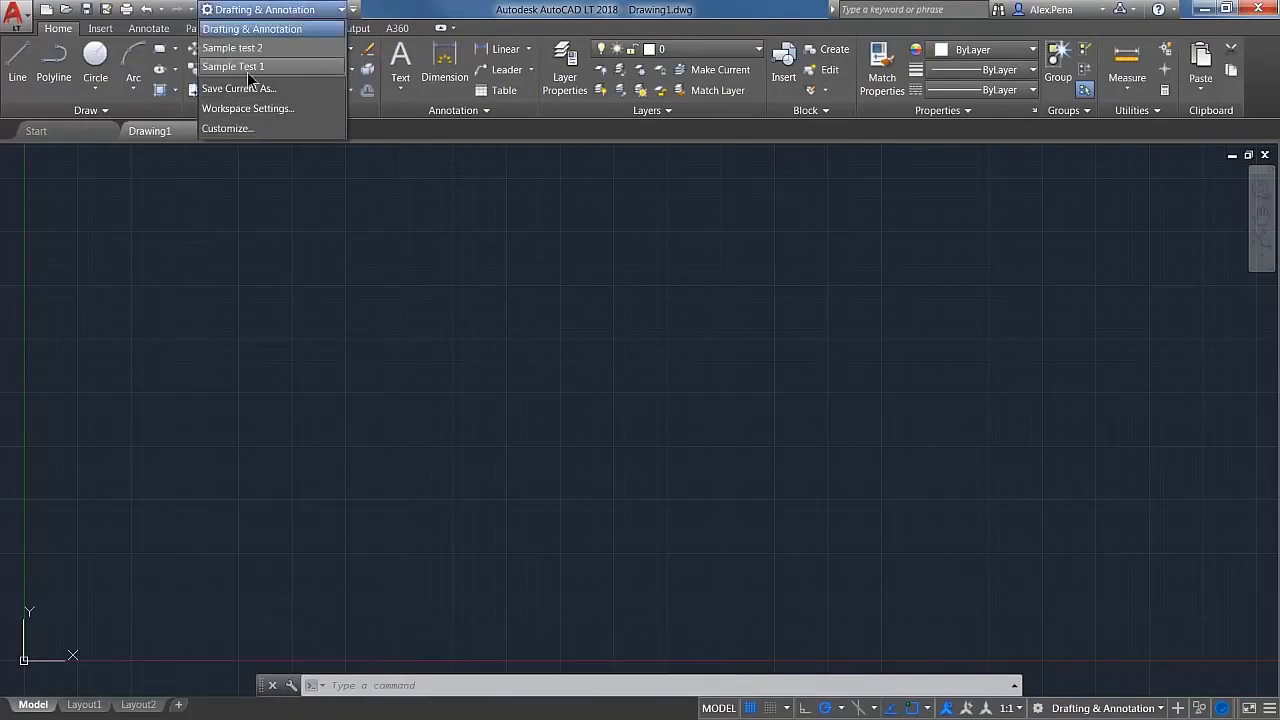
left_click(282, 240)
Step: Open the Customize User Interface editor with CUI and display the Properties palette's settings within the Drafting & Annotation Default workspace
type("CUI")
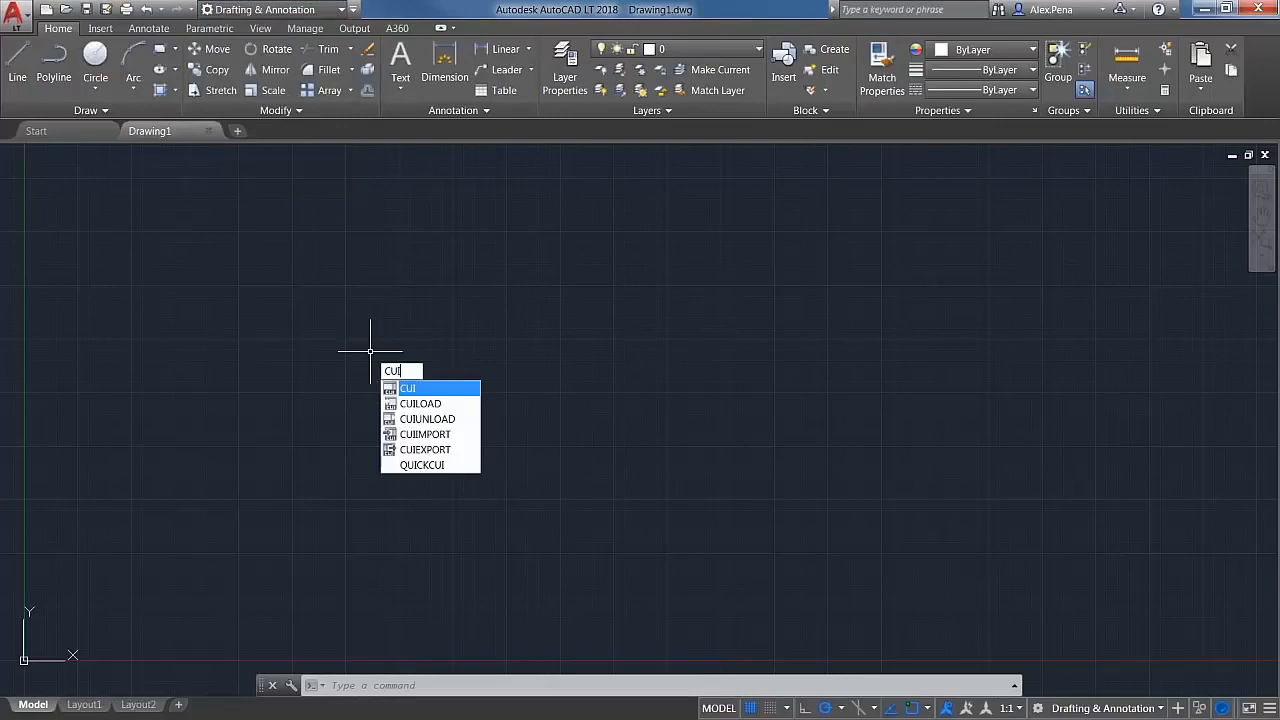
key("Return")
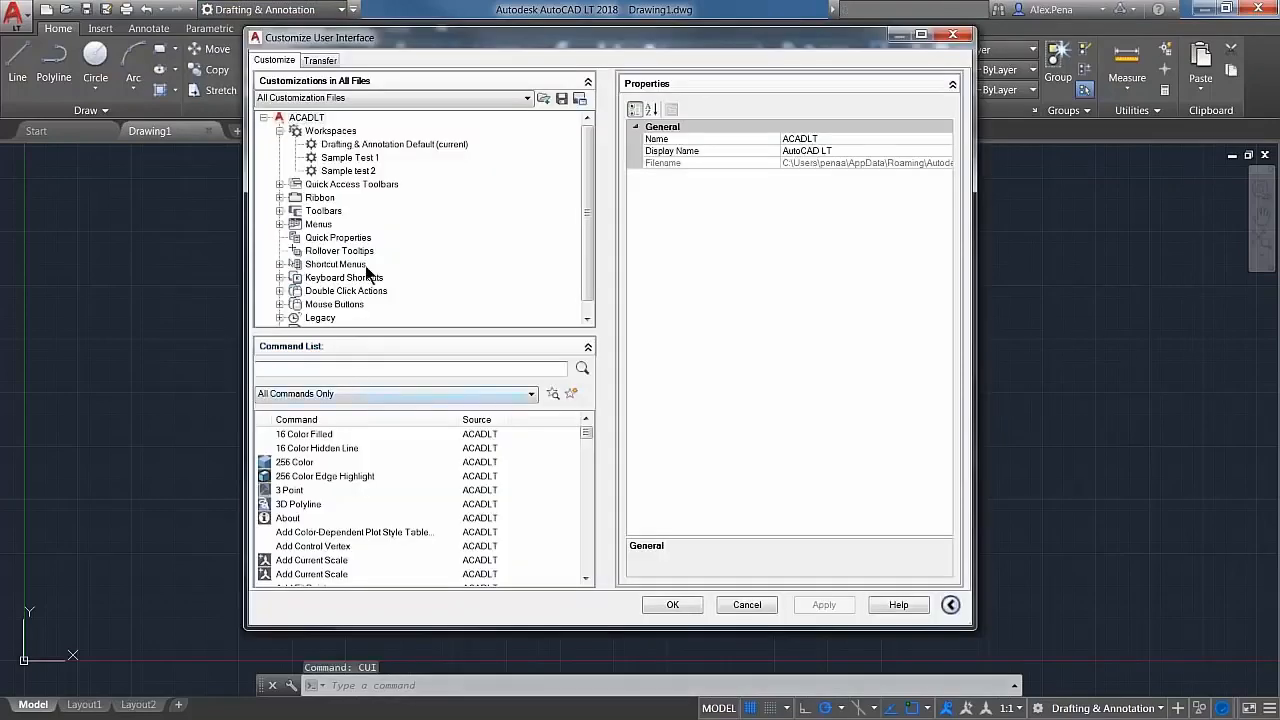
left_click(345, 144)
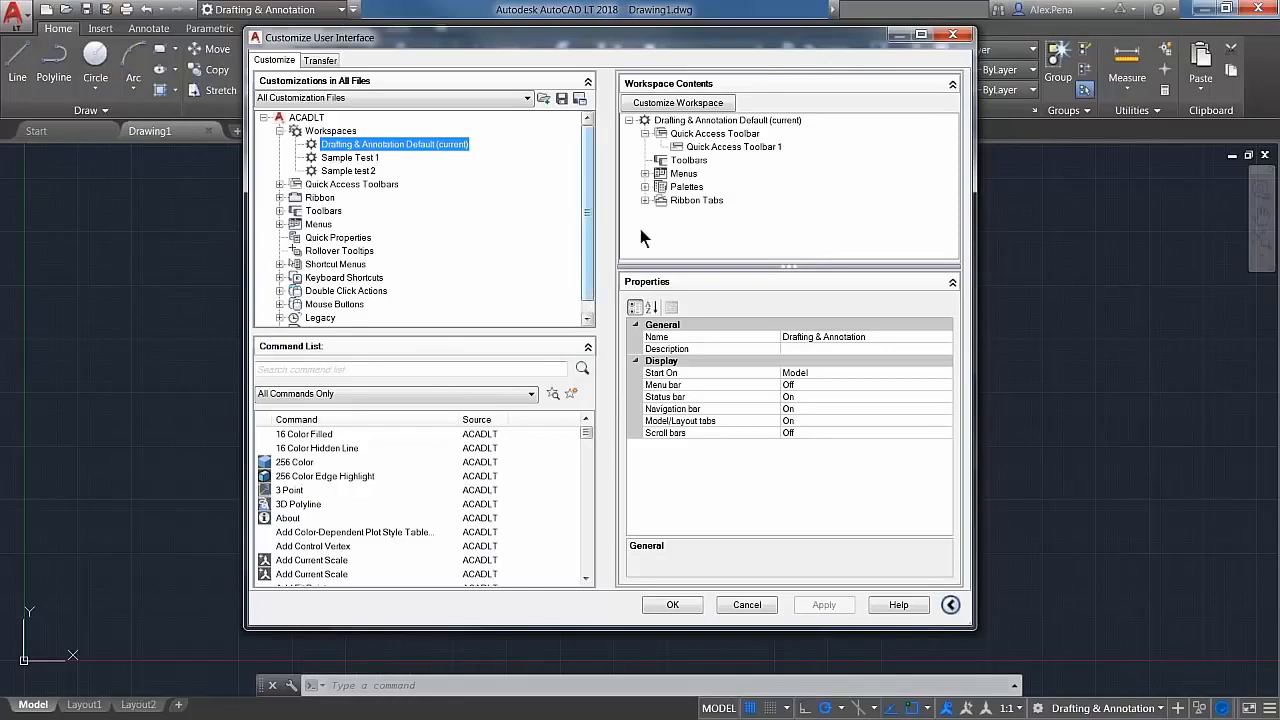
left_click(645, 187)
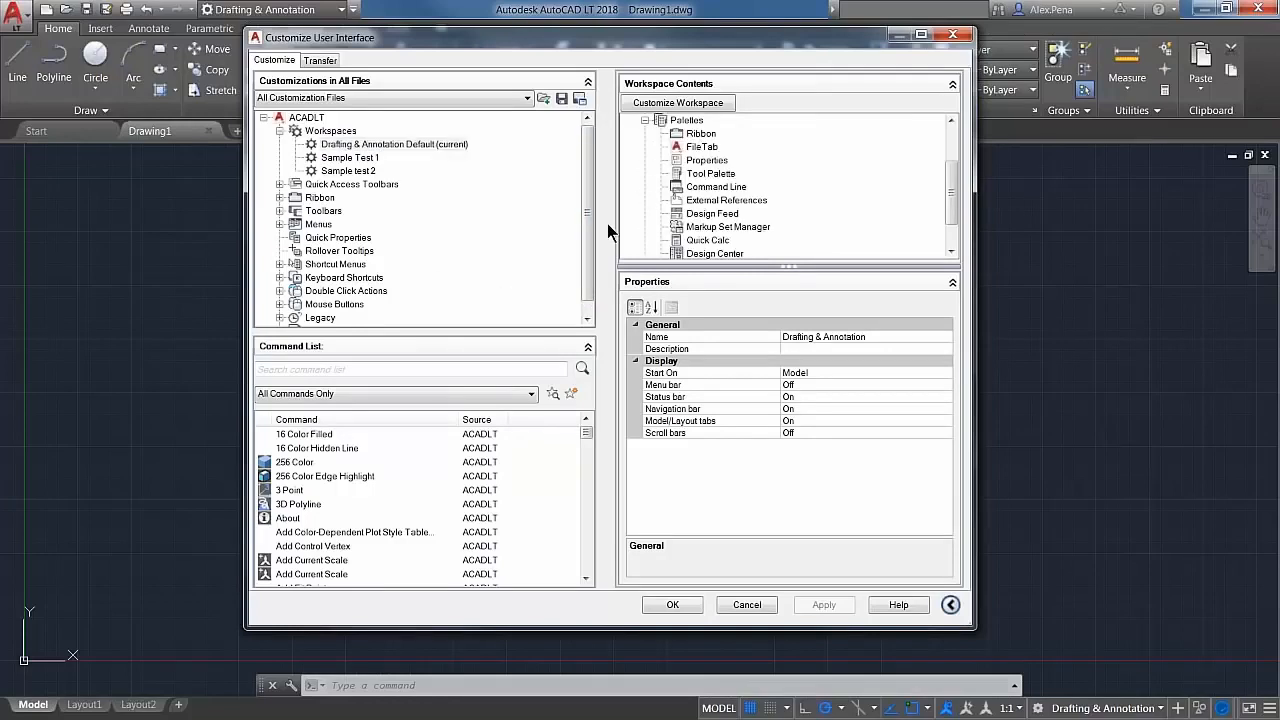
scroll(660, 248, "up", 2)
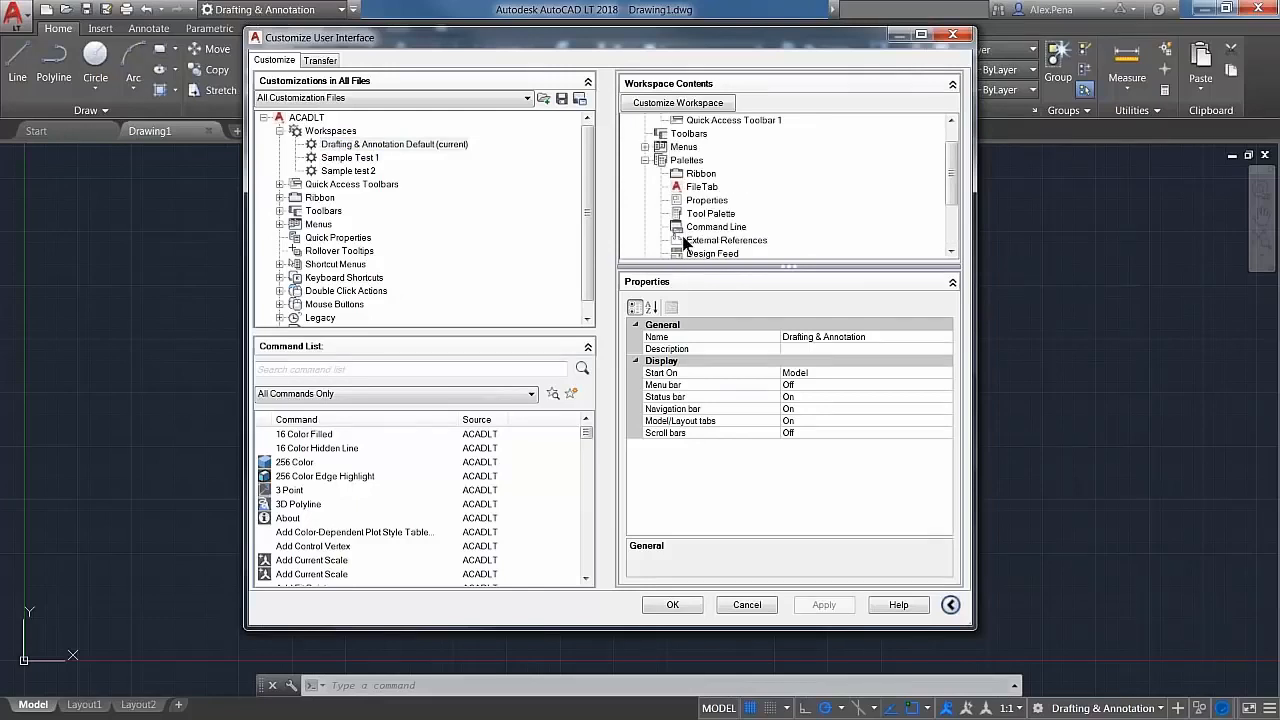
left_click(683, 161)
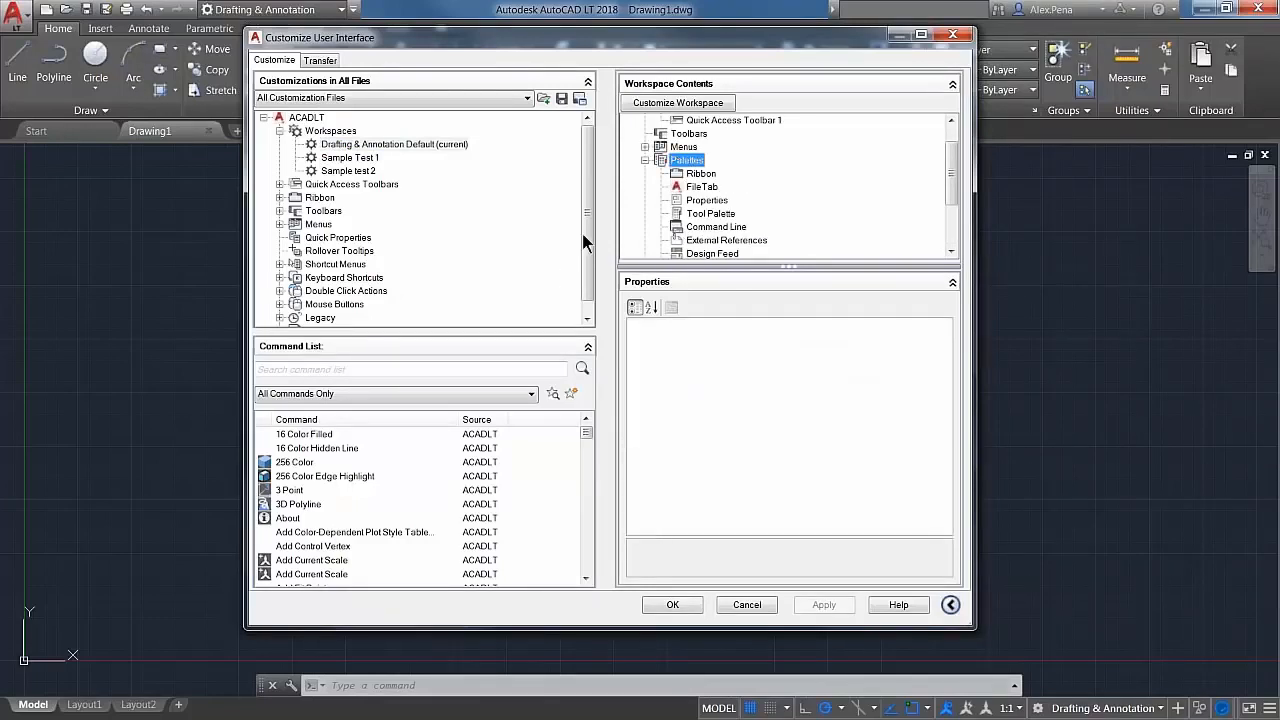
scroll(675, 245, "down", 2)
scroll(675, 215, "up", 1)
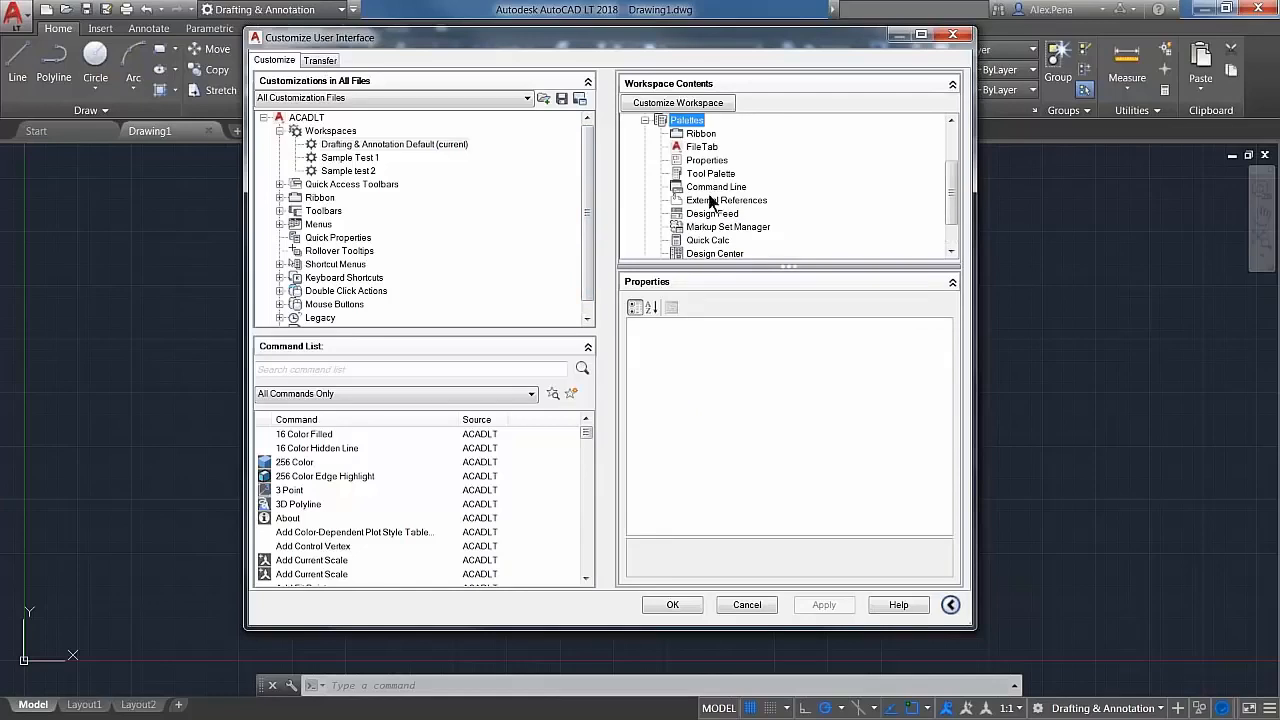
left_click(715, 160)
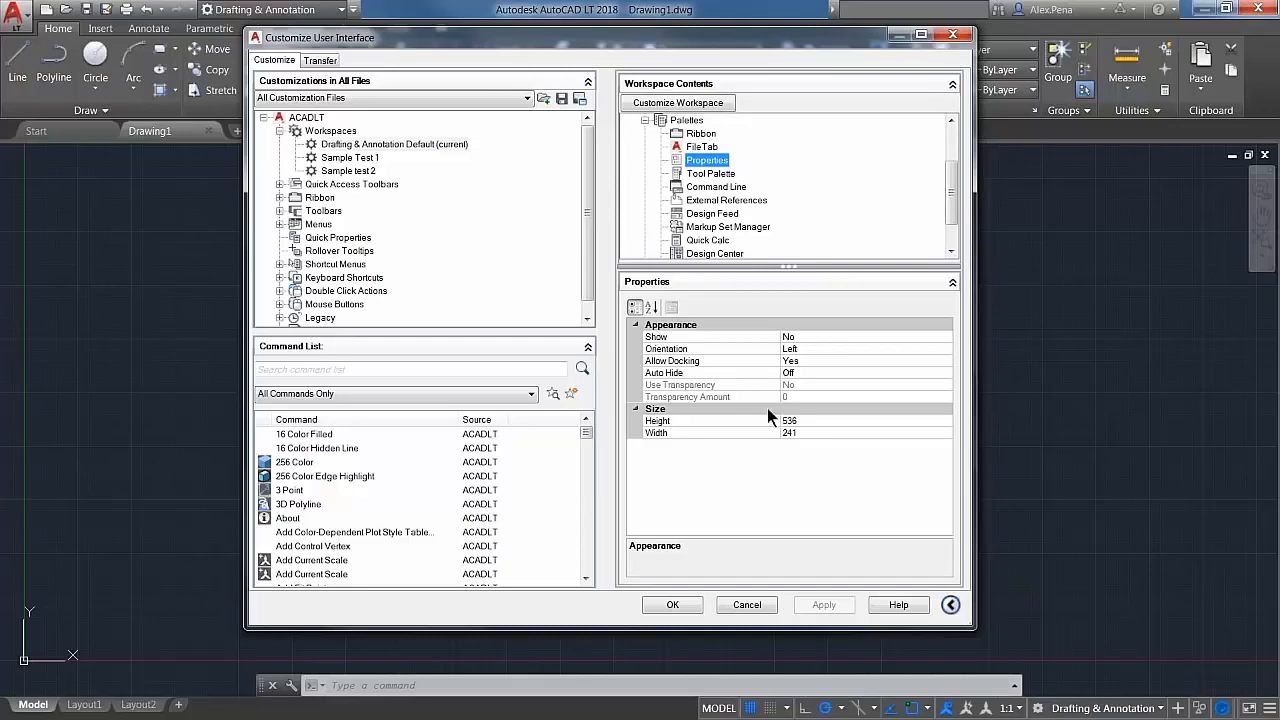
Step: Examine the Drafting & Annotation Default workspace's display settings and its Properties palette's Show, Orientation and Allow Docking options
left_click(355, 145)
left_click(355, 145)
left_click(412, 149)
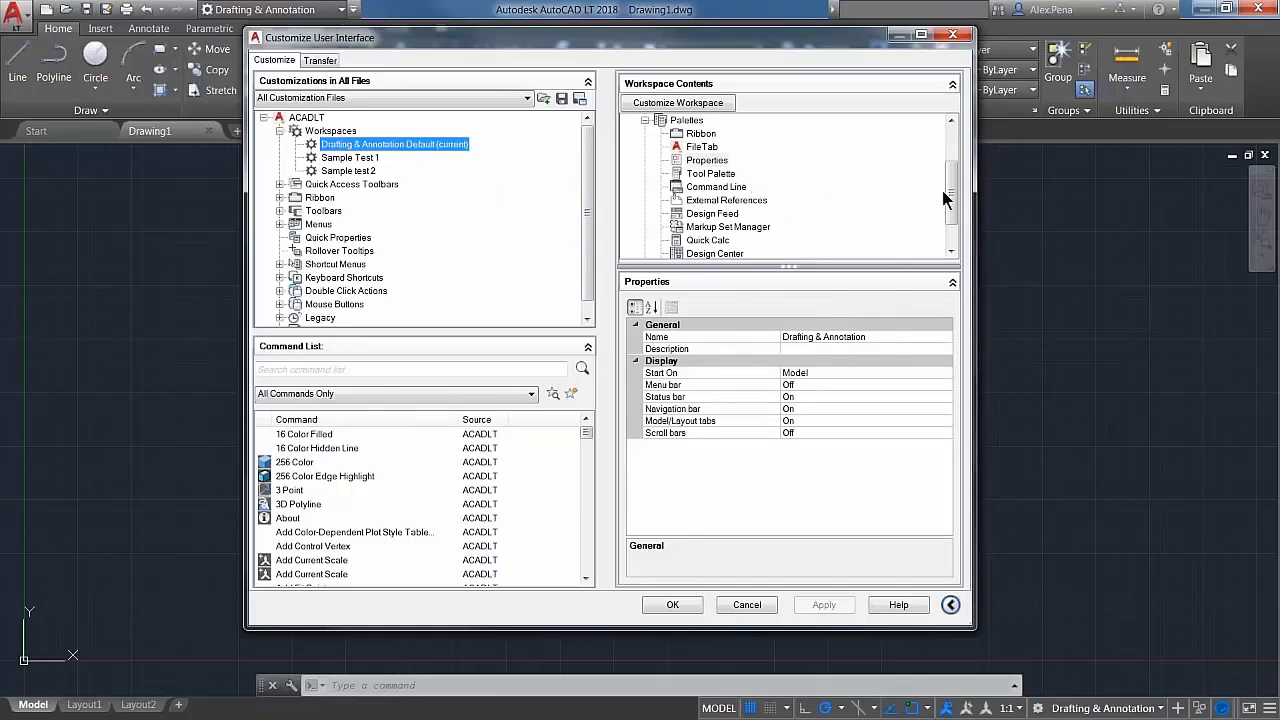
left_click(707, 160)
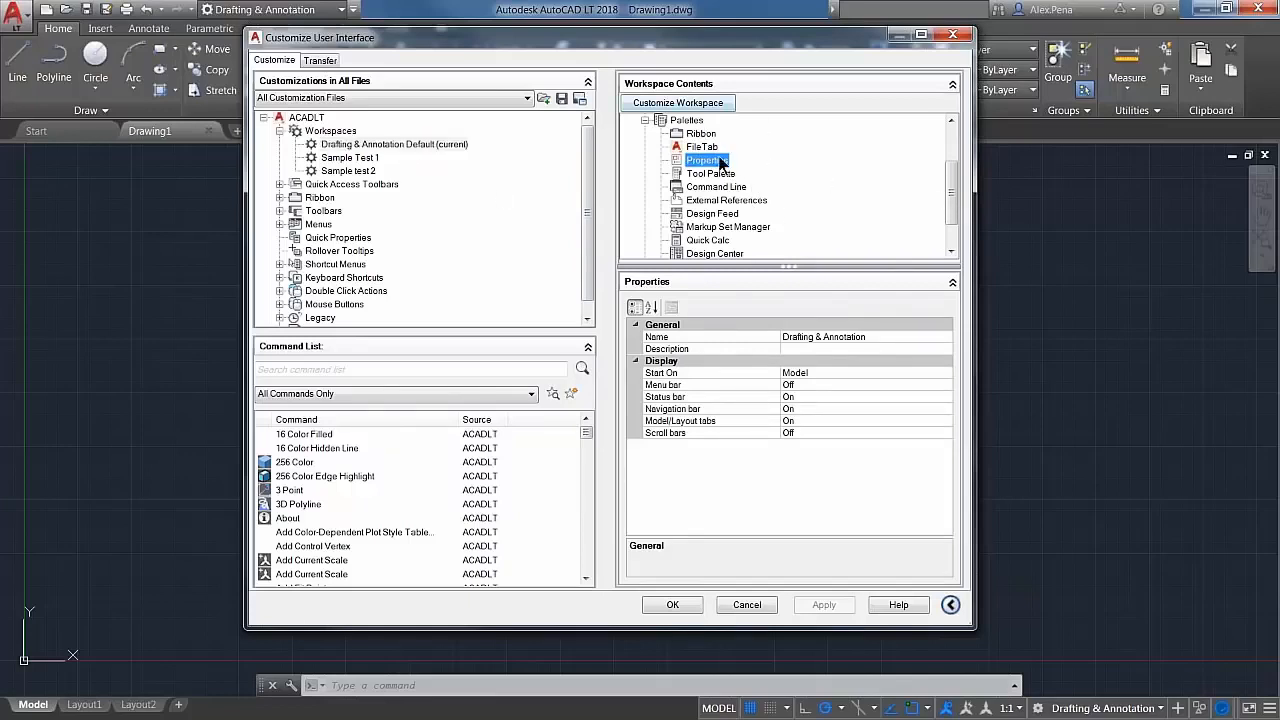
left_click(810, 373)
left_click(826, 397)
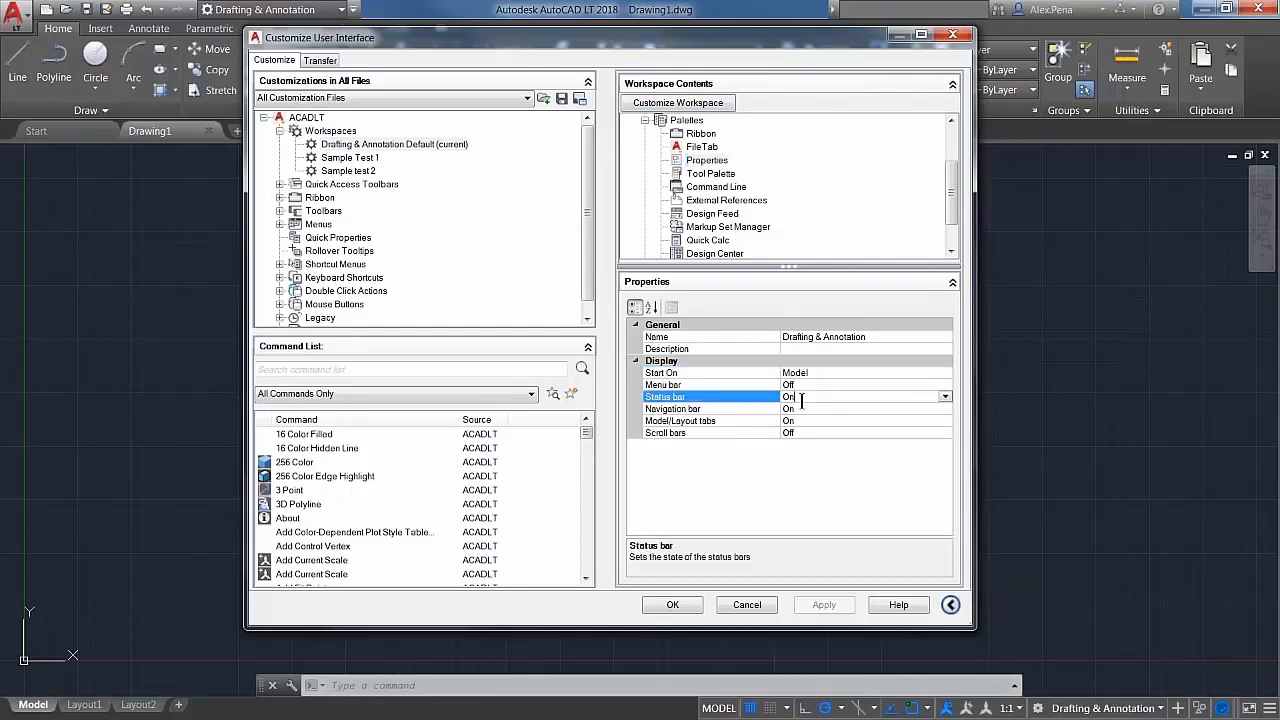
left_click(706, 160)
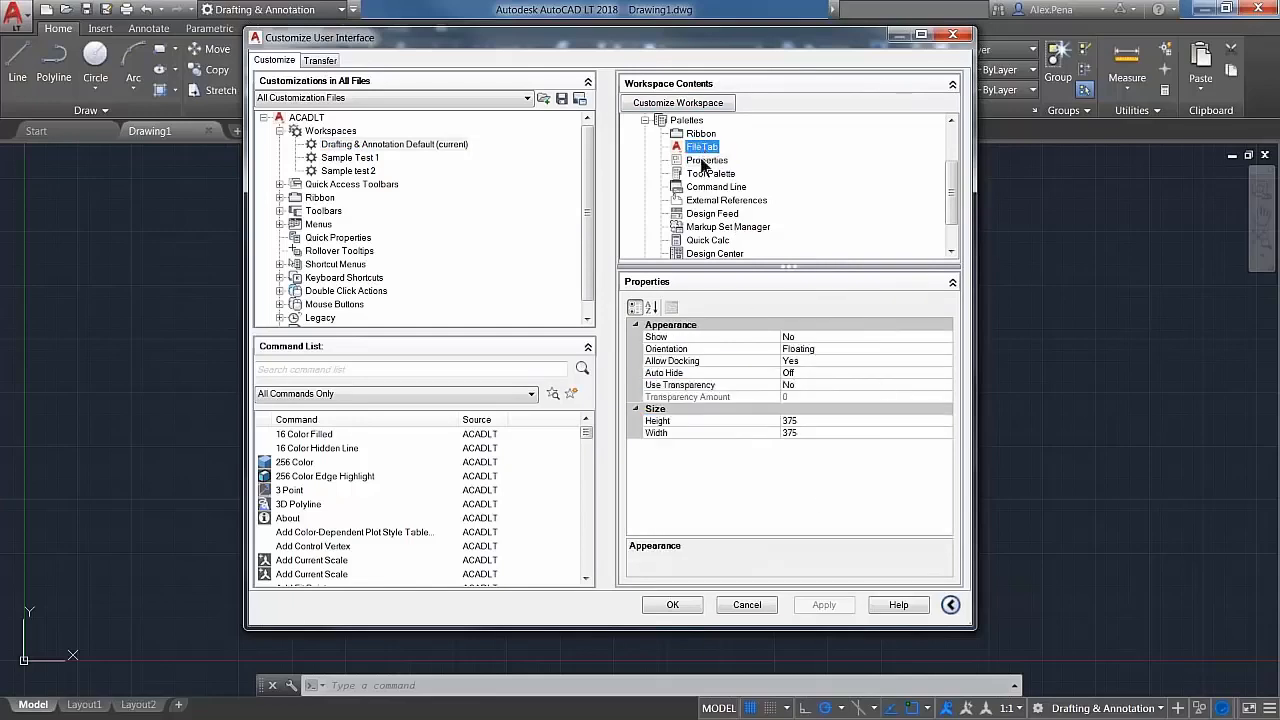
left_click(808, 336)
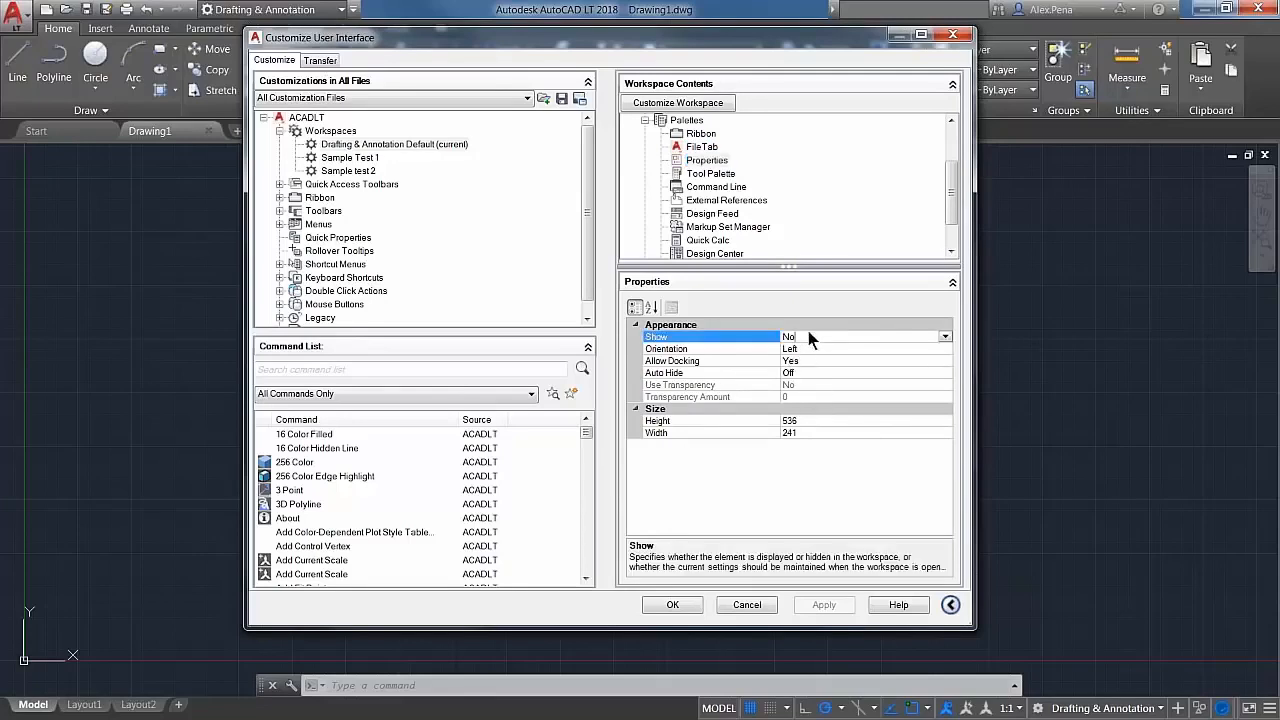
left_click(850, 347)
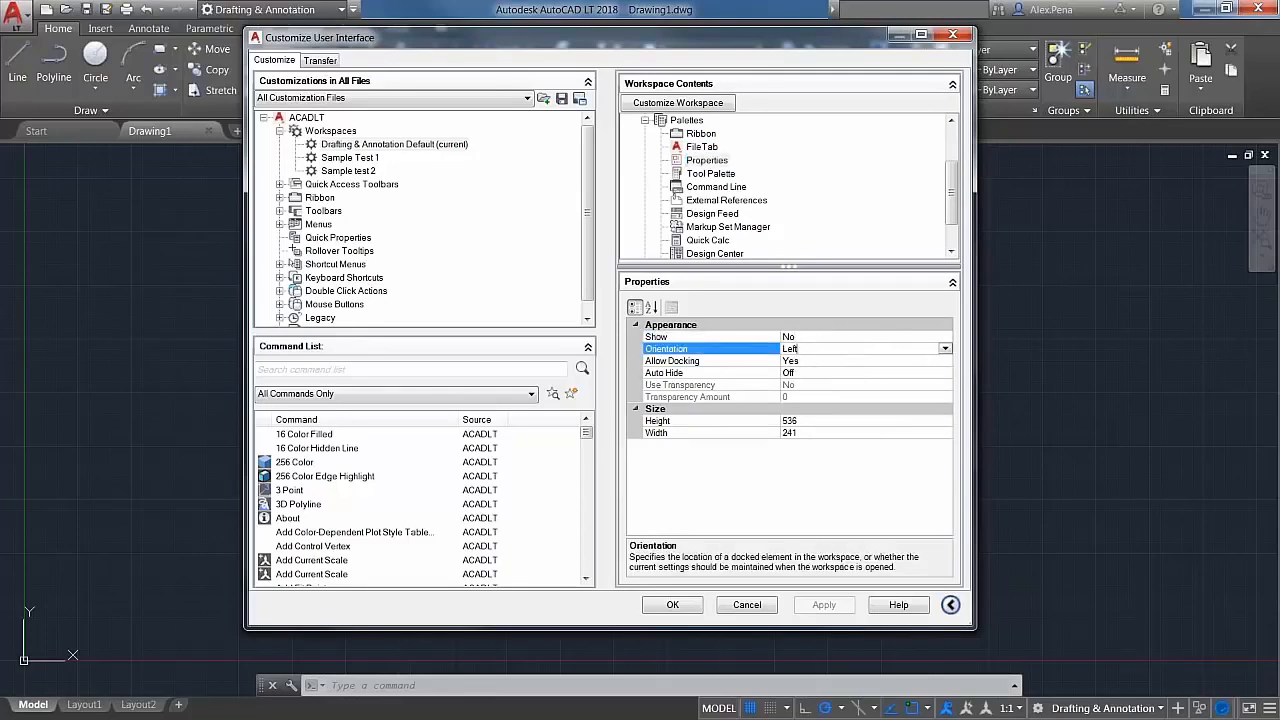
left_click(850, 358)
left_click(944, 361)
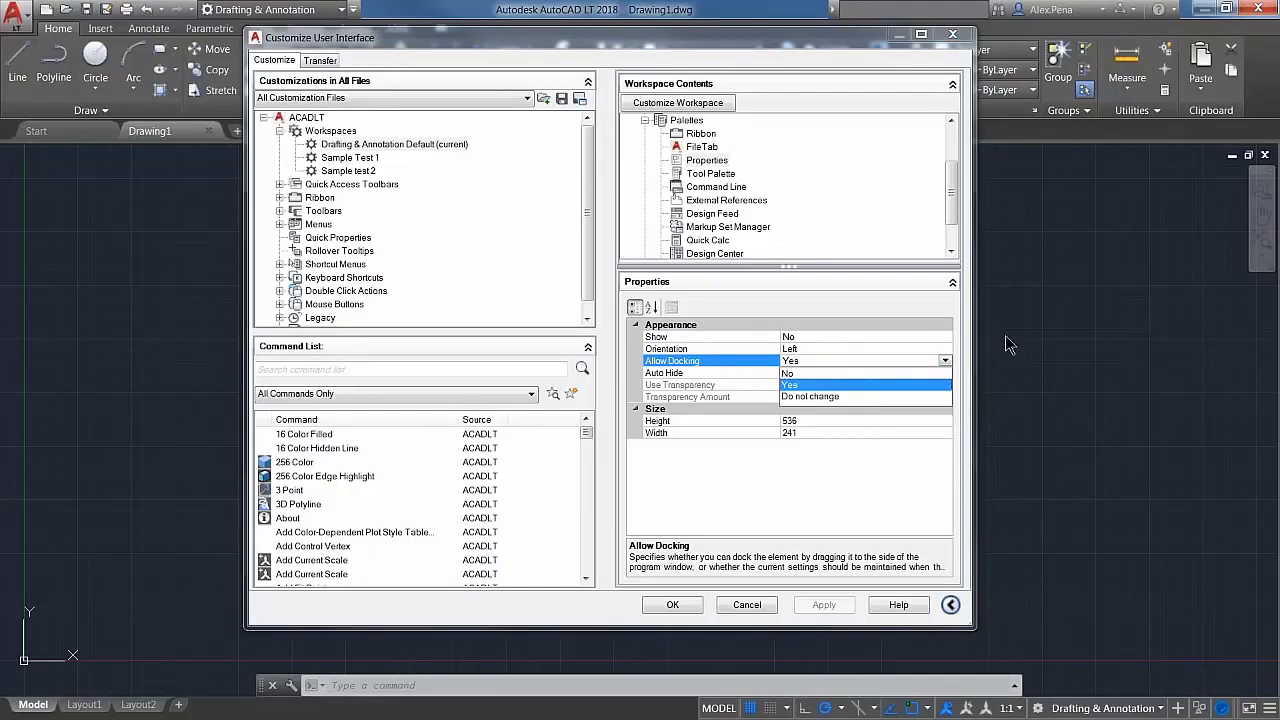
left_click(723, 369)
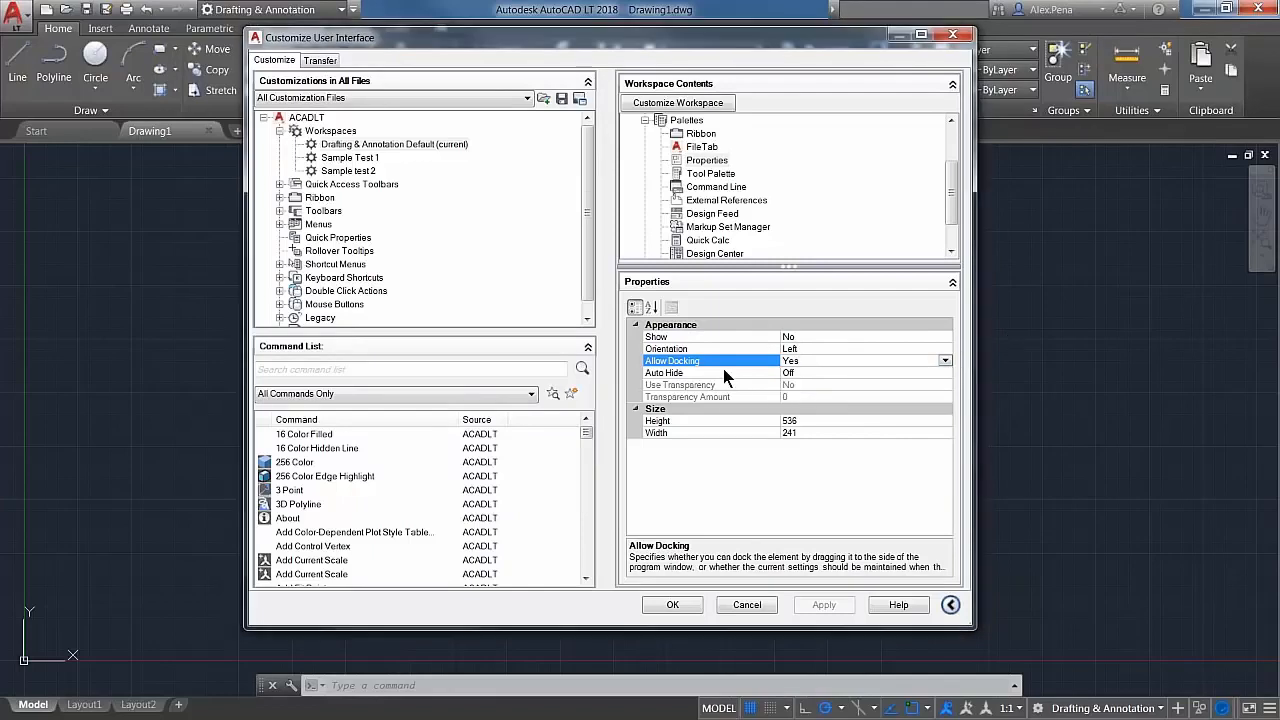
left_click(817, 349)
Step: Set the Properties palette's Show option to Yes and its Auto Hide option to On for the Drafting & Annotation workspace
left_click(944, 337)
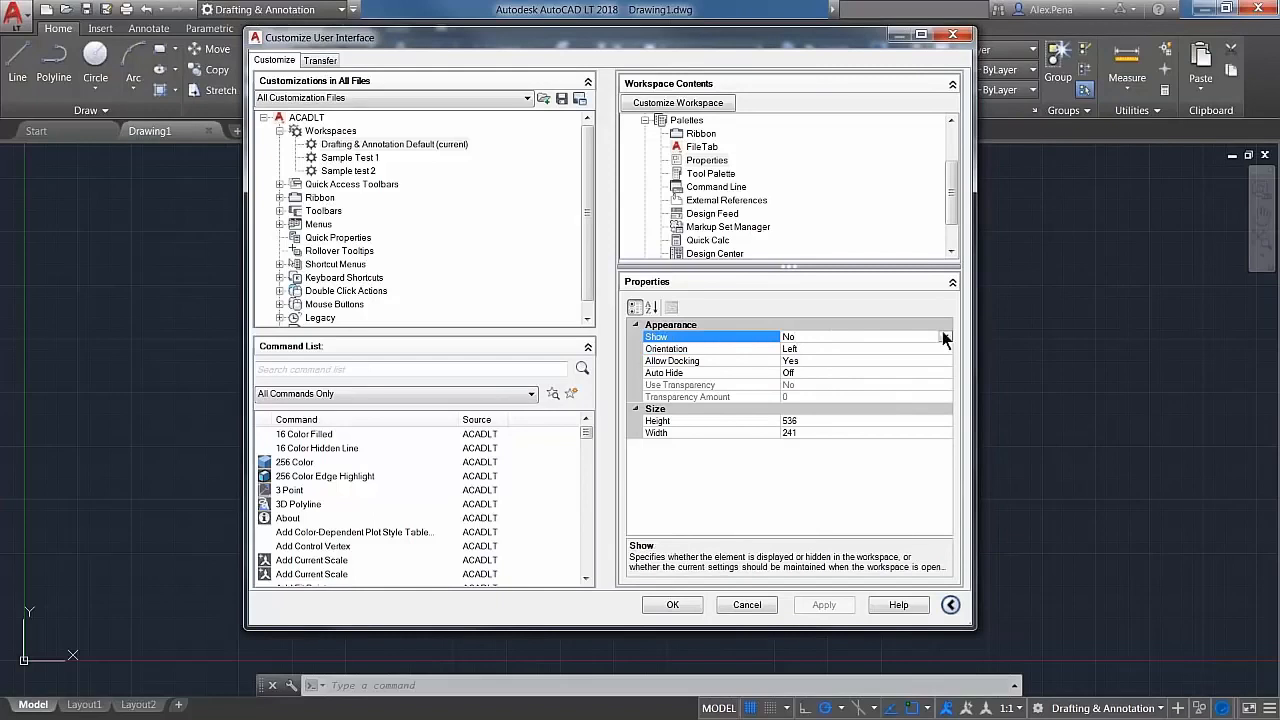
left_click(944, 337)
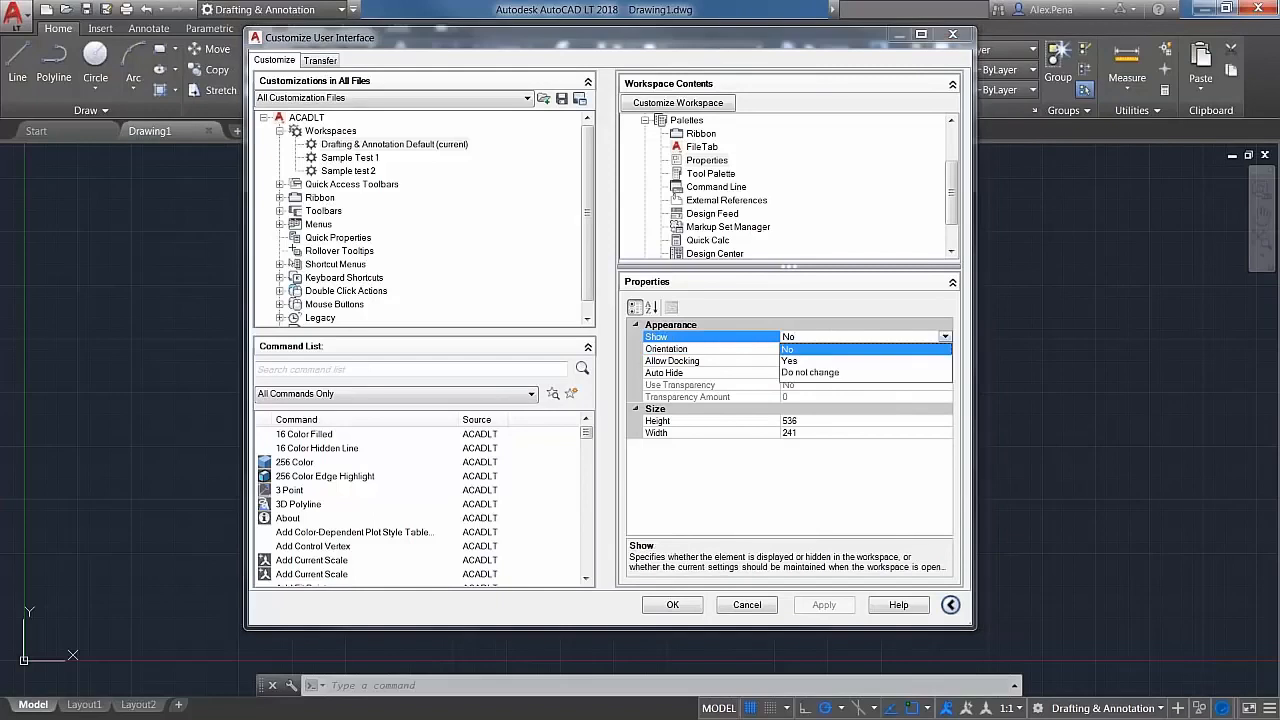
left_click(786, 360)
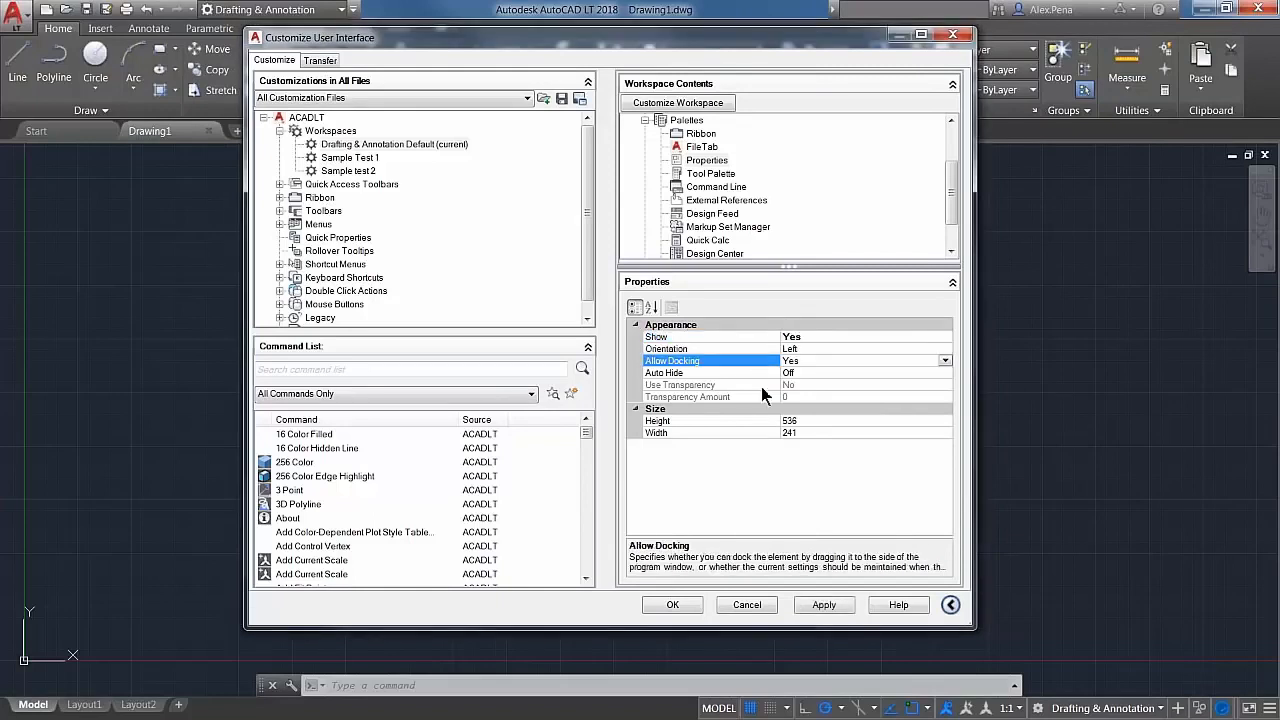
left_click(819, 384)
left_click(815, 370)
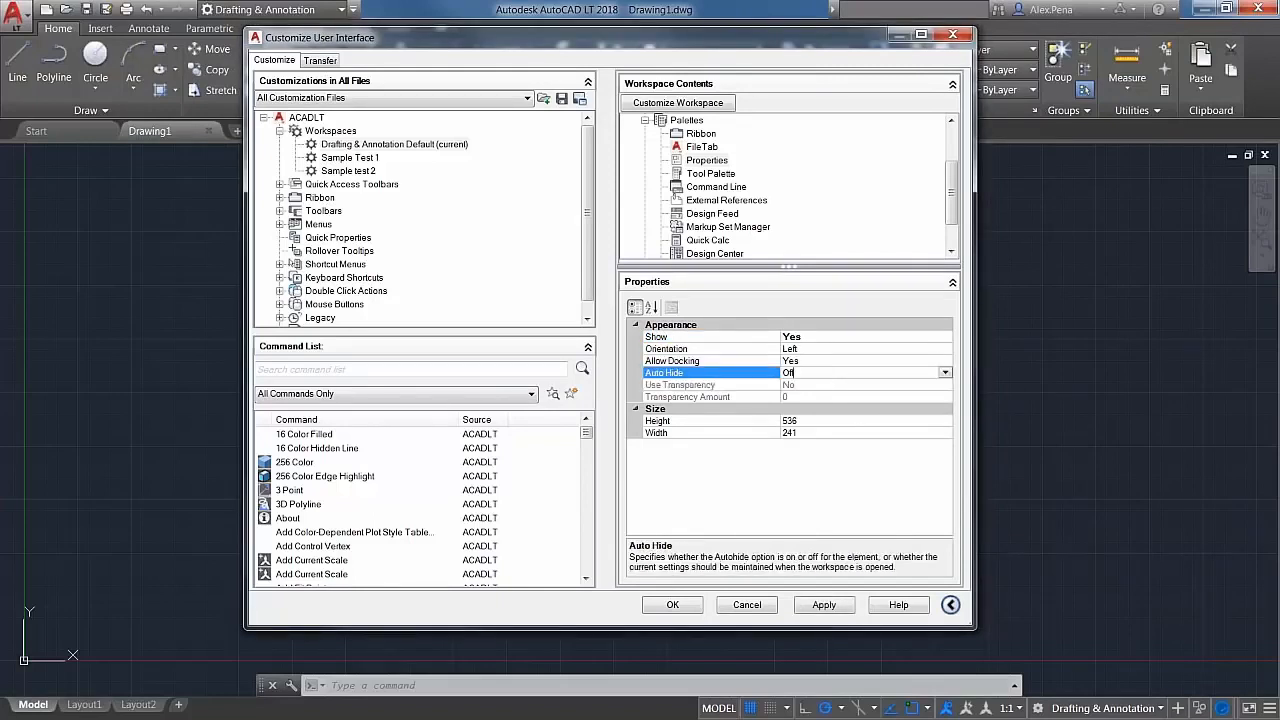
left_click(944, 372)
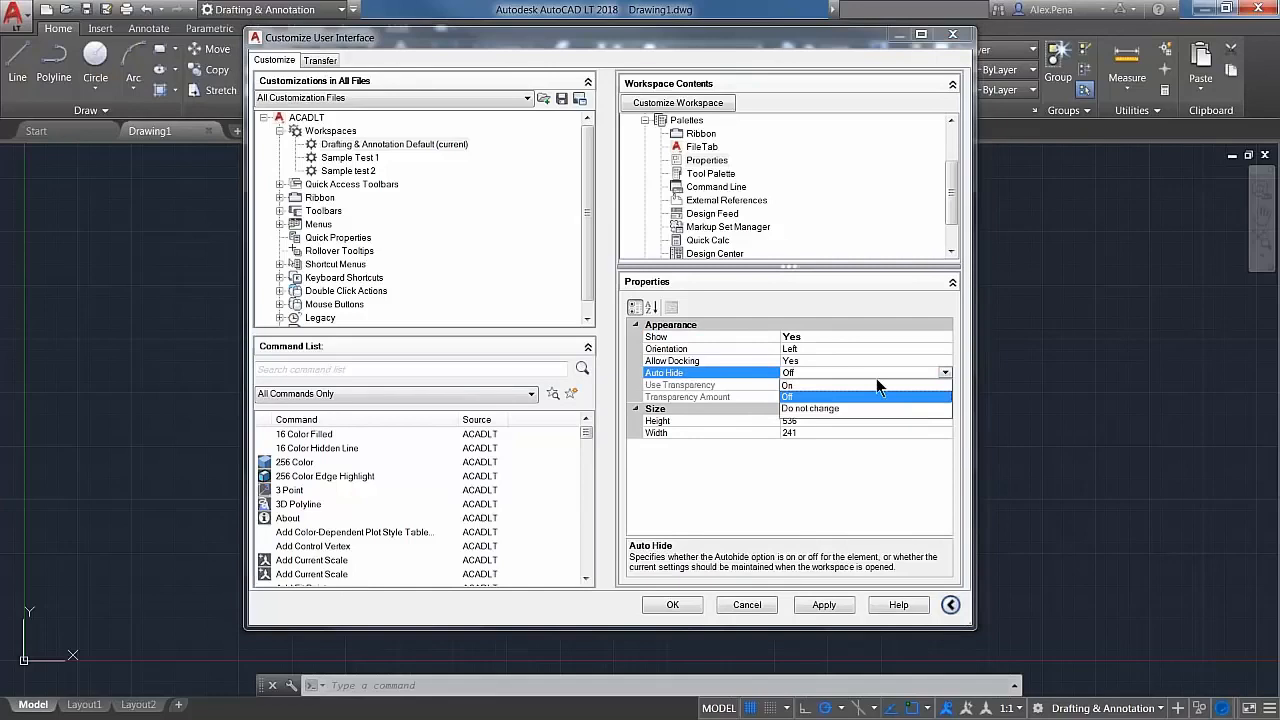
left_click(795, 385)
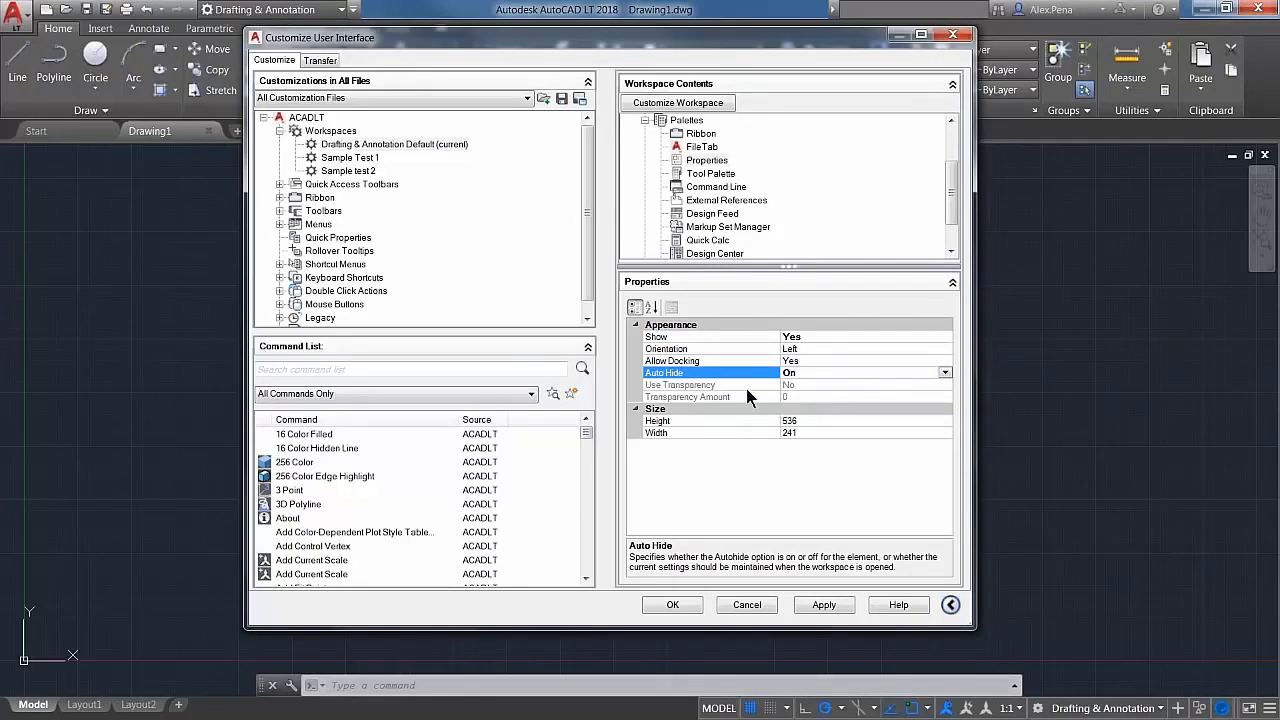
left_click(746, 387)
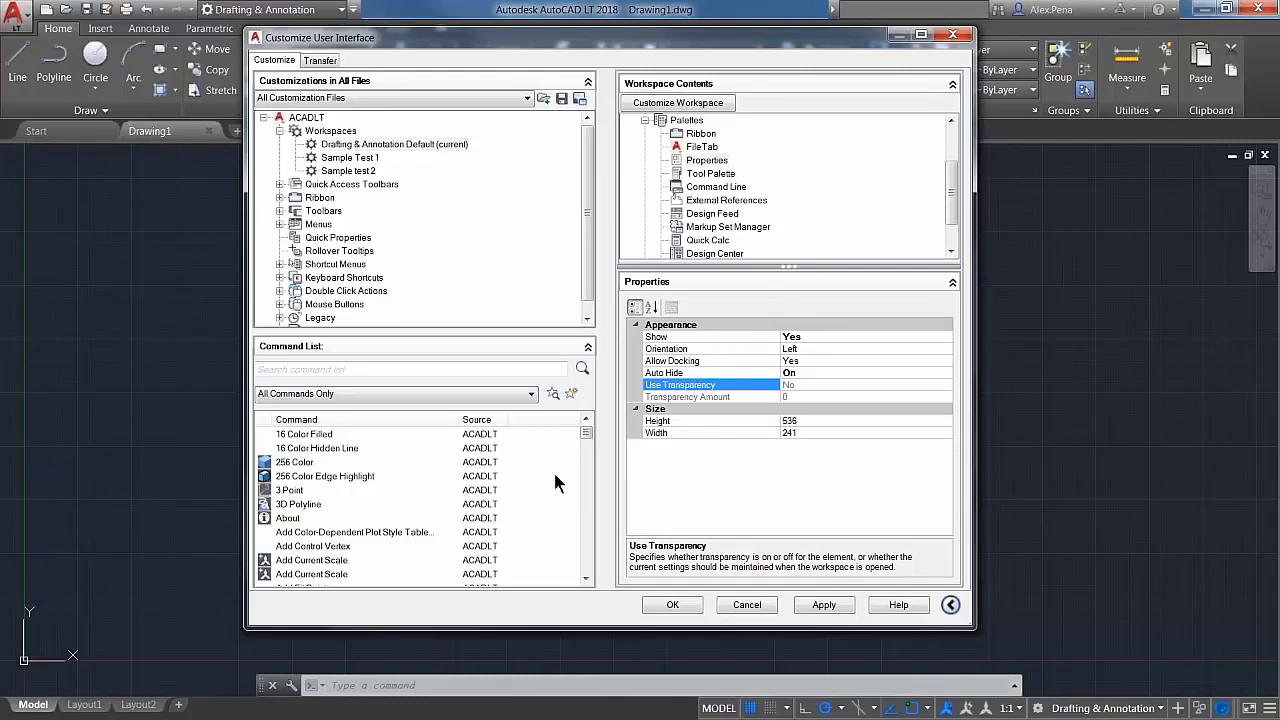
Step: Apply the palette changes, close the Customize User Interface editor, and check the docked Properties palette
left_click(816, 610)
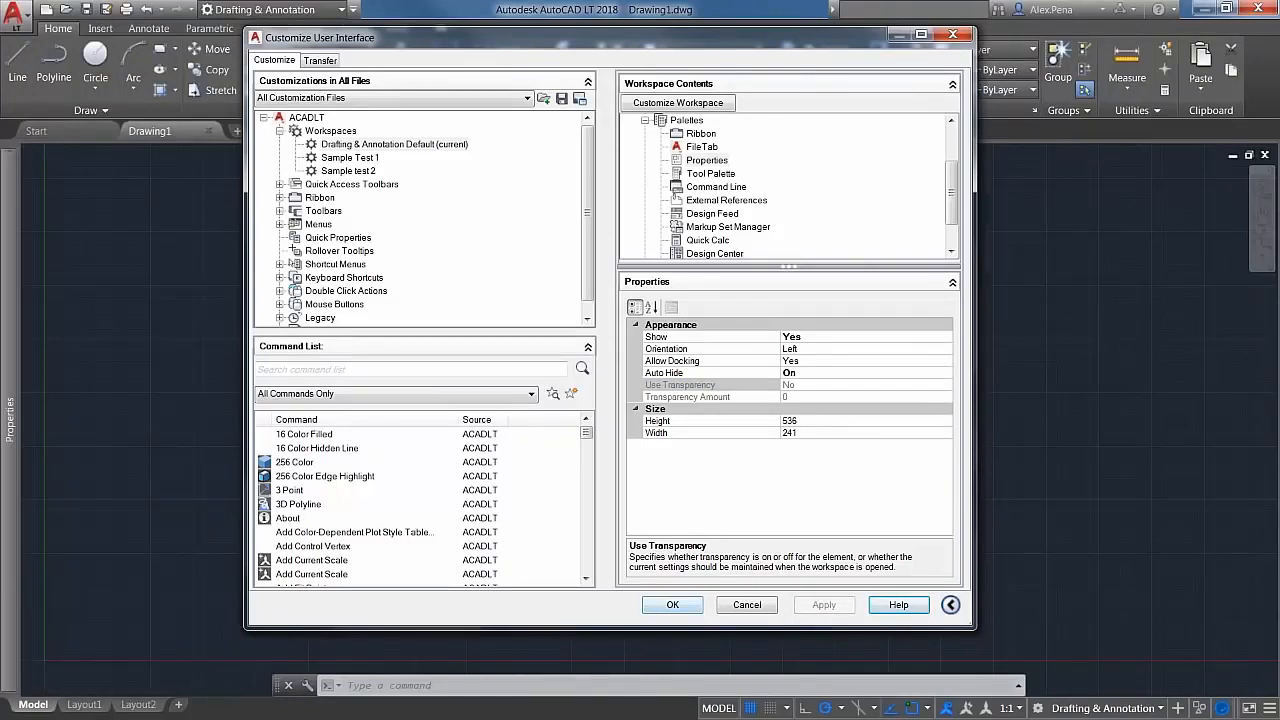
left_click(797, 372)
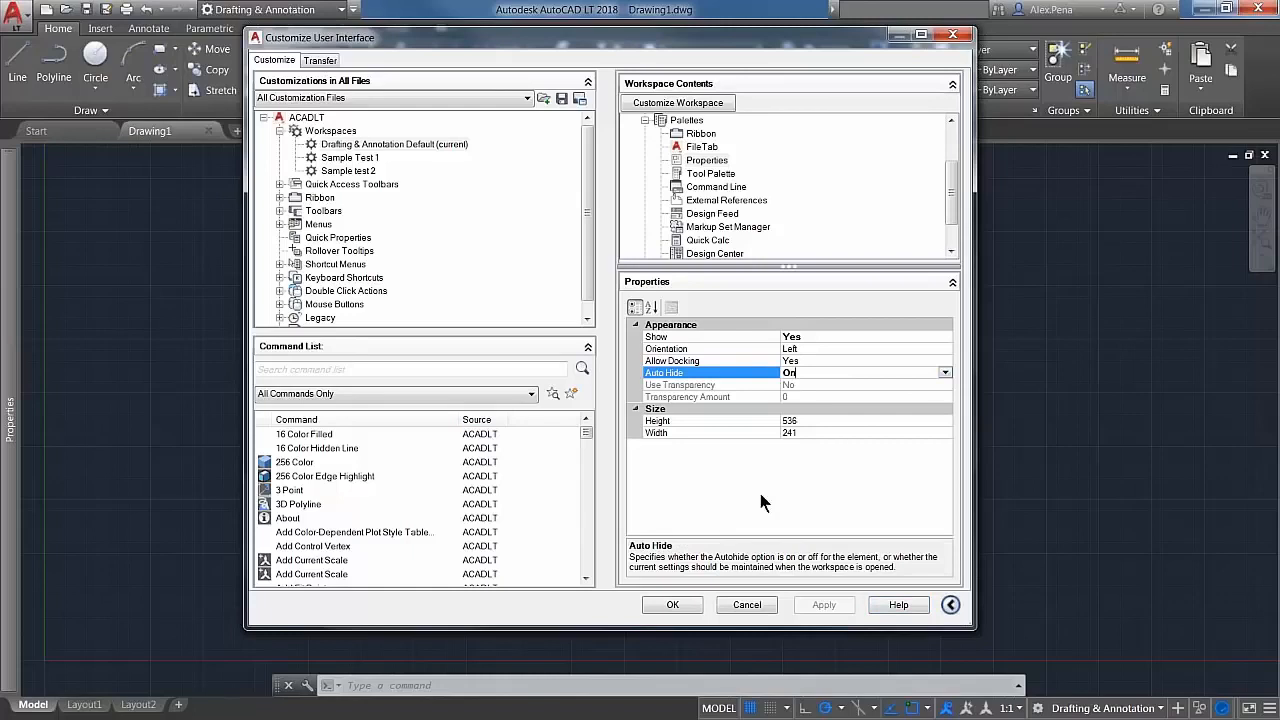
left_click(673, 604)
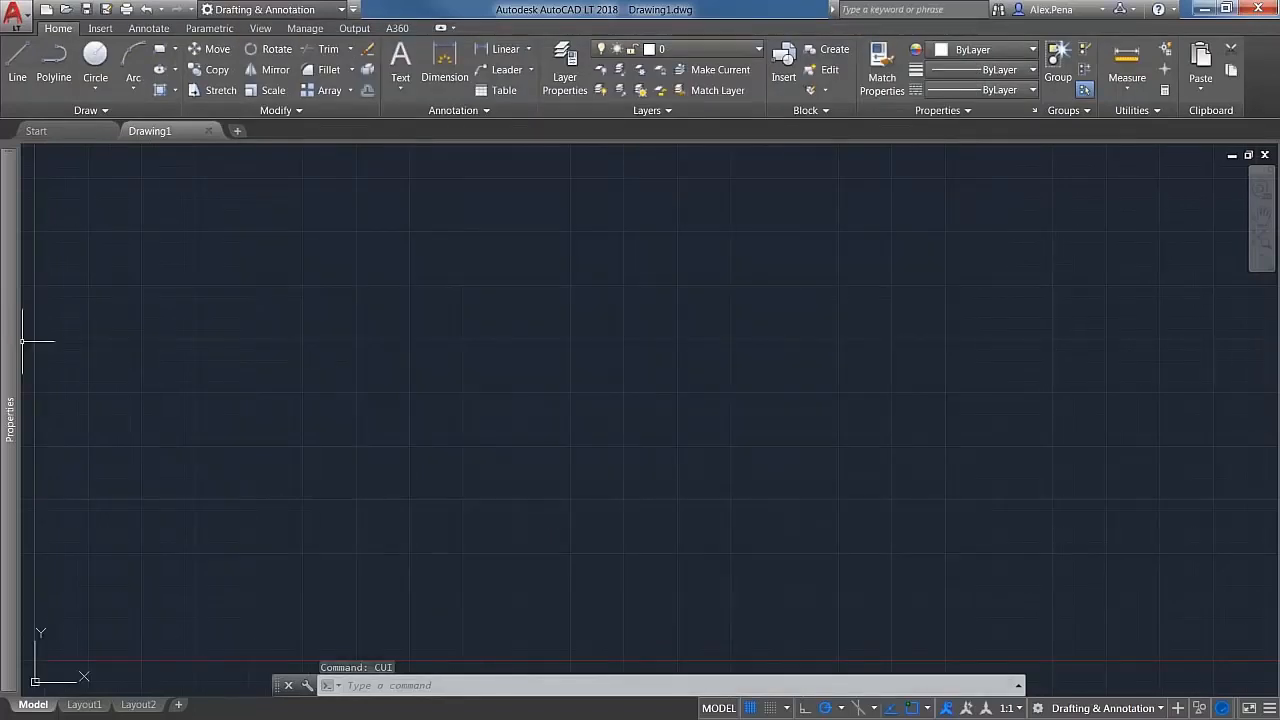
mouse_move(14, 326)
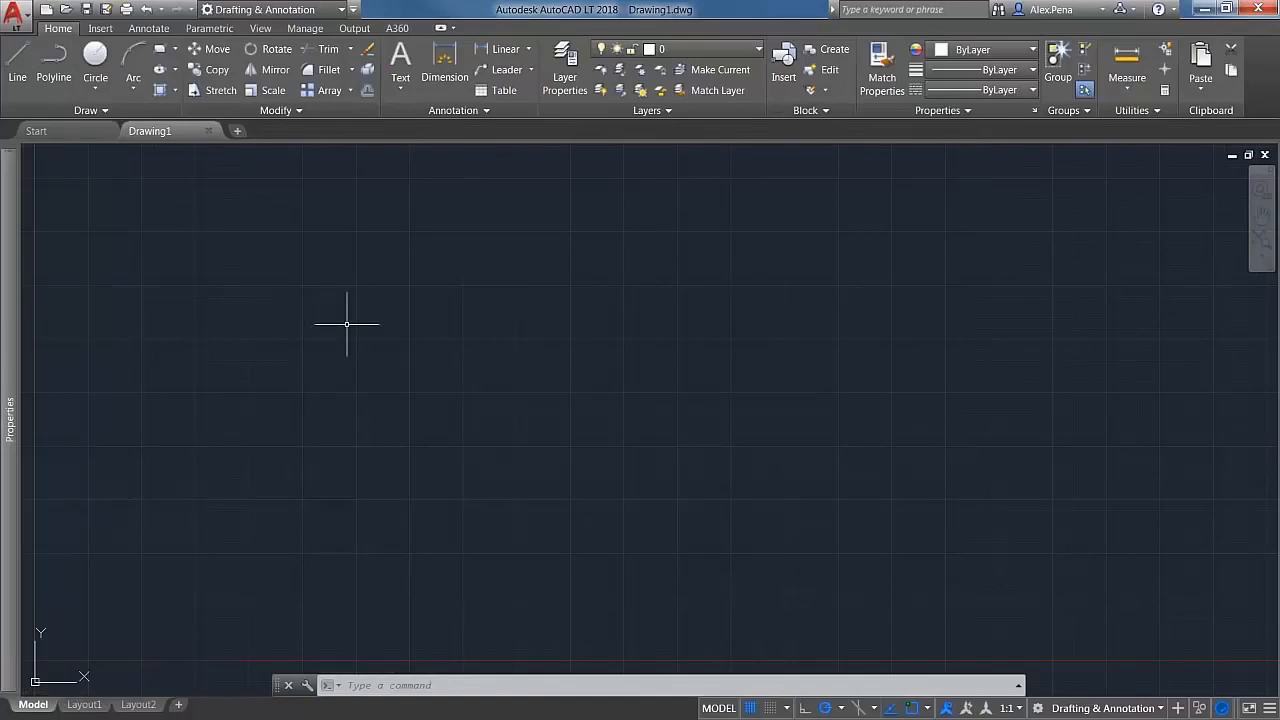
Step: Reopen the Customize User Interface editor with CUI and review the Sample Test 1, Sample test 2 and Drafting & Annotation Default workspaces
left_click(426, 393)
key("Escape")
key("Escape")
type("CUI")
key("Return")
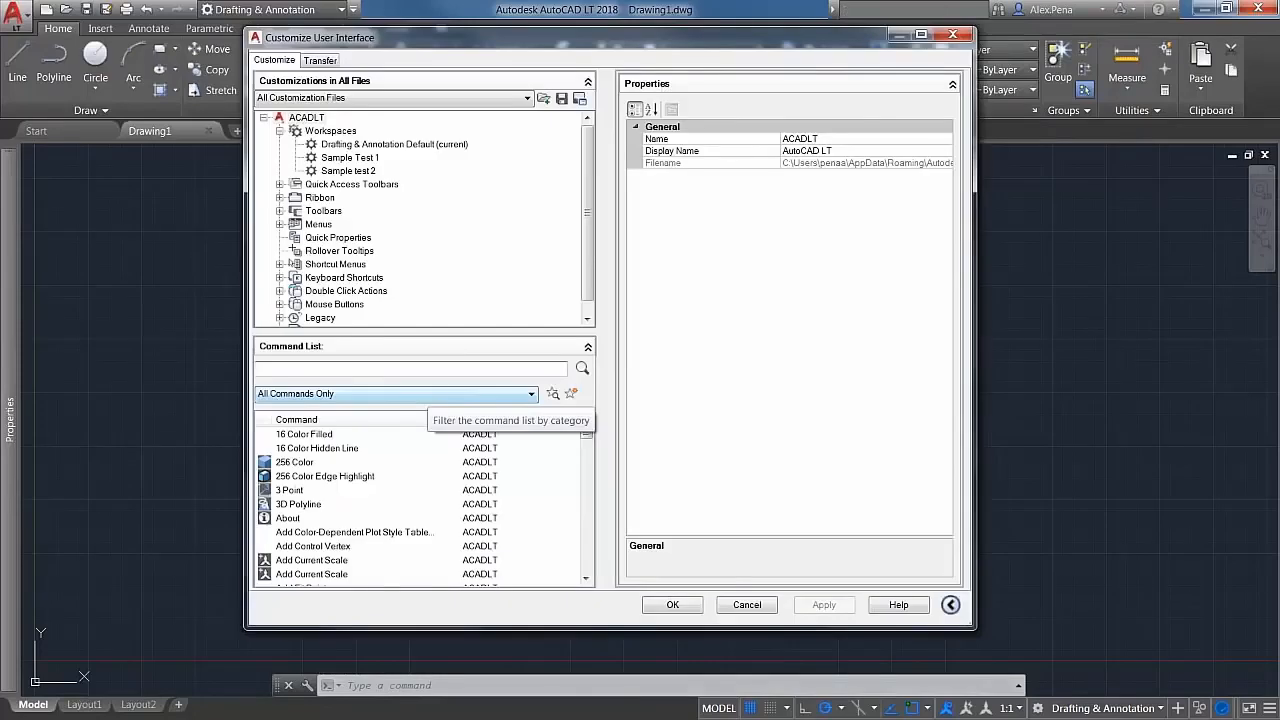
left_click(362, 145)
left_click(354, 159)
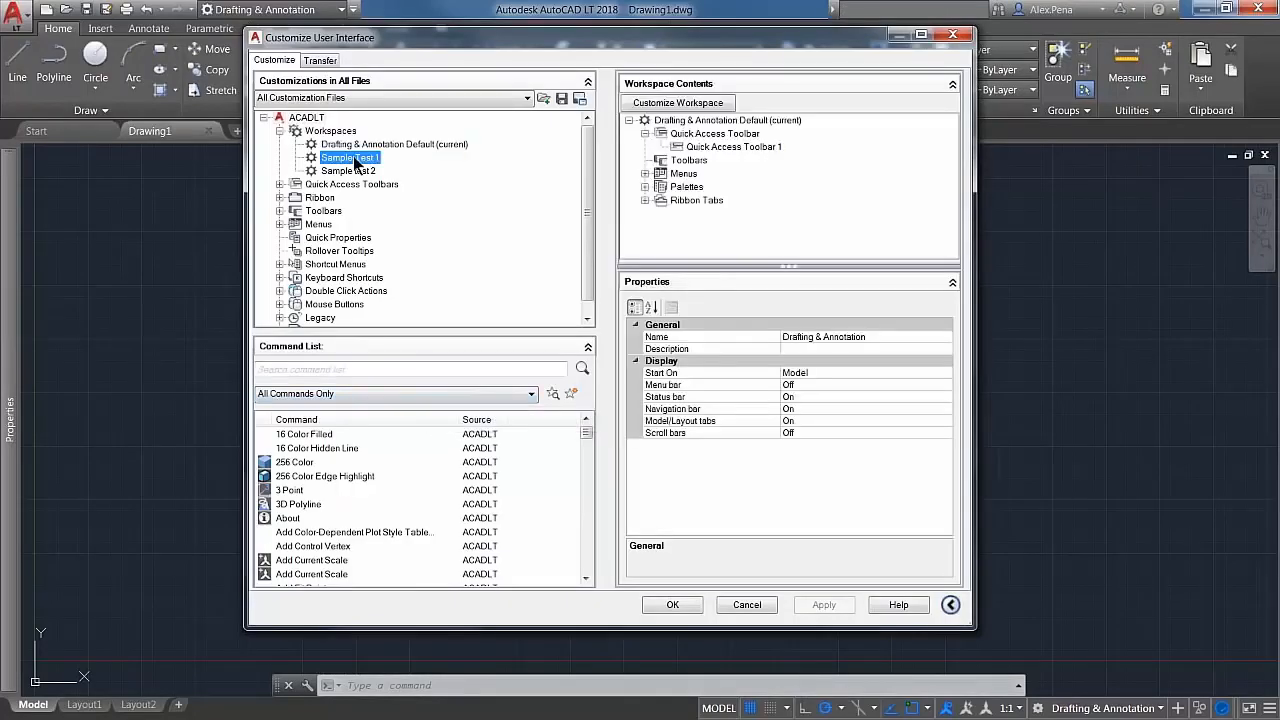
left_click(355, 171)
left_click(356, 159)
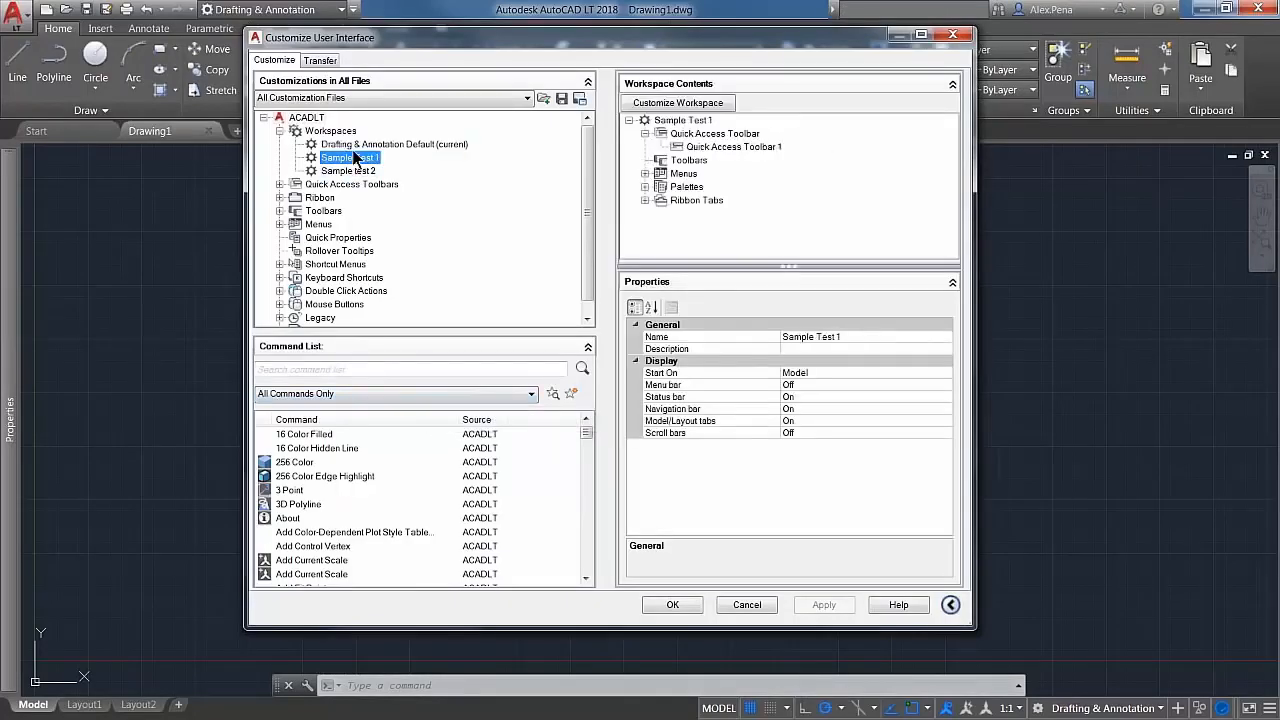
left_click(358, 147)
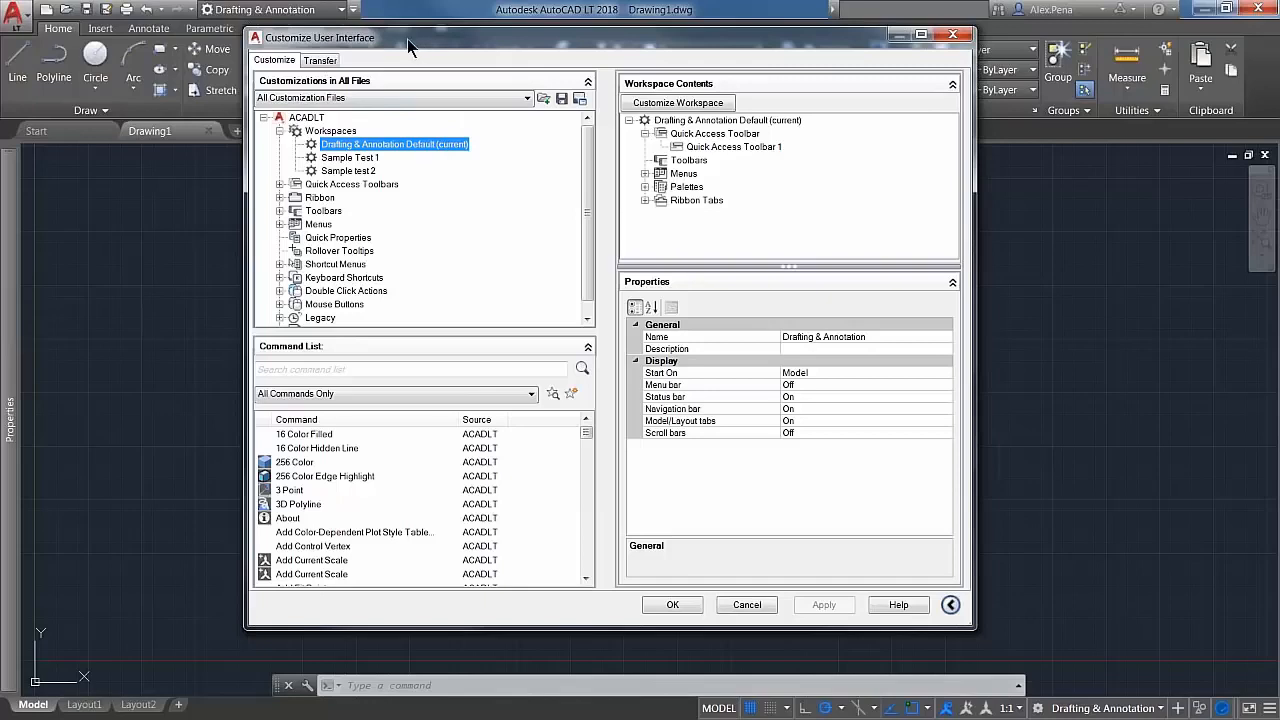
Step: Bring up the editor's Transfer view and select the Drafting & Annotation Default workspace in the main customization file
left_click(333, 64)
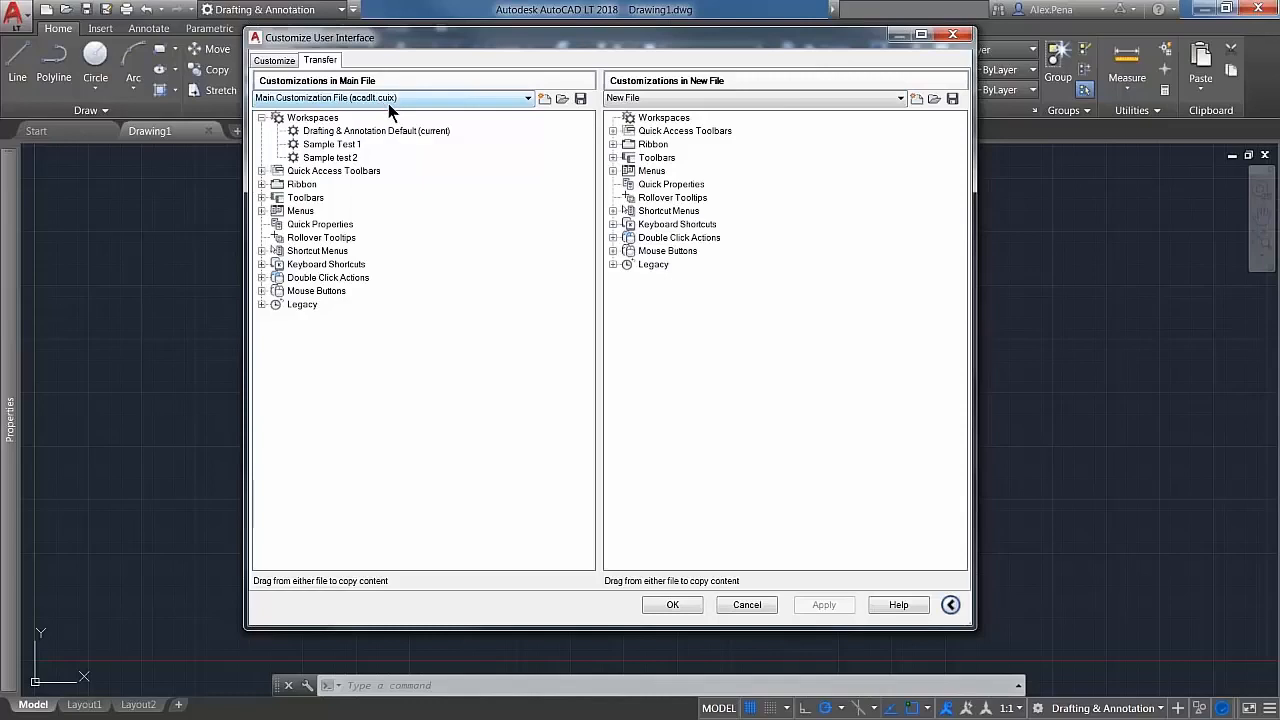
left_click(380, 131)
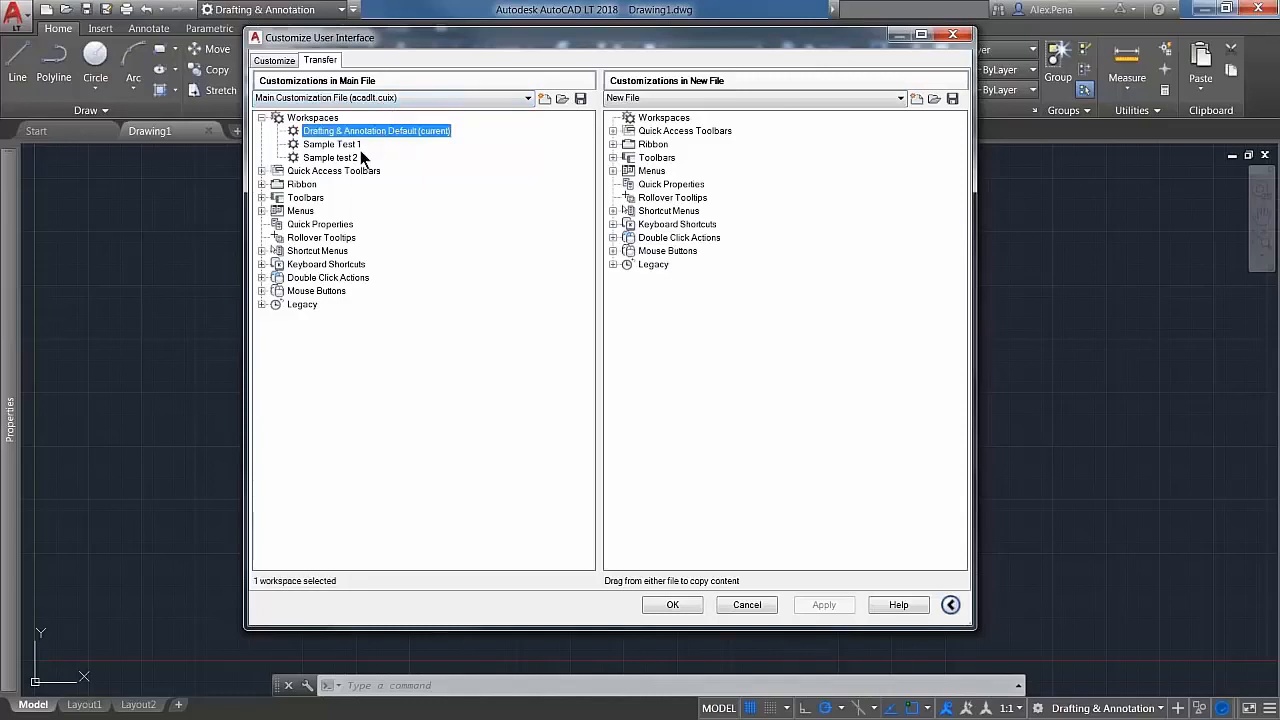
left_click(345, 145)
left_click(352, 158)
left_click(365, 134)
Step: Open acad.CUIX from the Support folder as the second customization file for the transfer
left_click(933, 100)
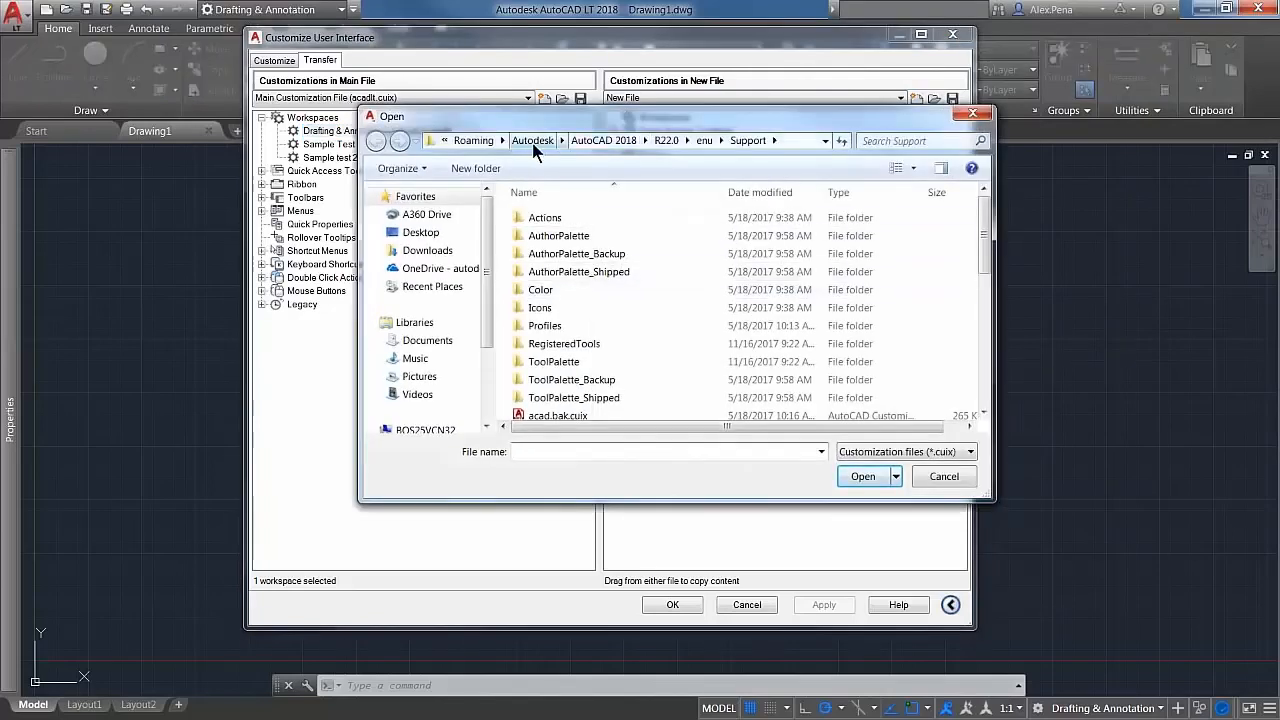
left_click_drag(983, 228, 983, 288)
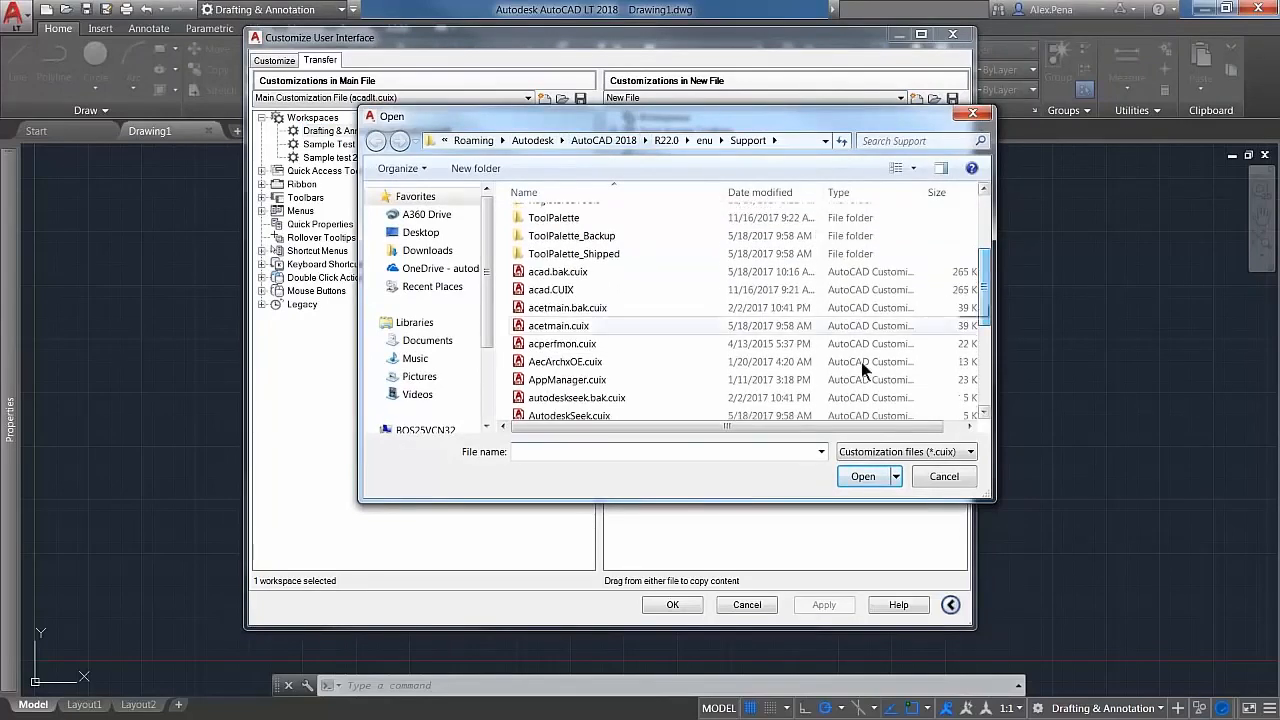
left_click(583, 289)
left_click(855, 478)
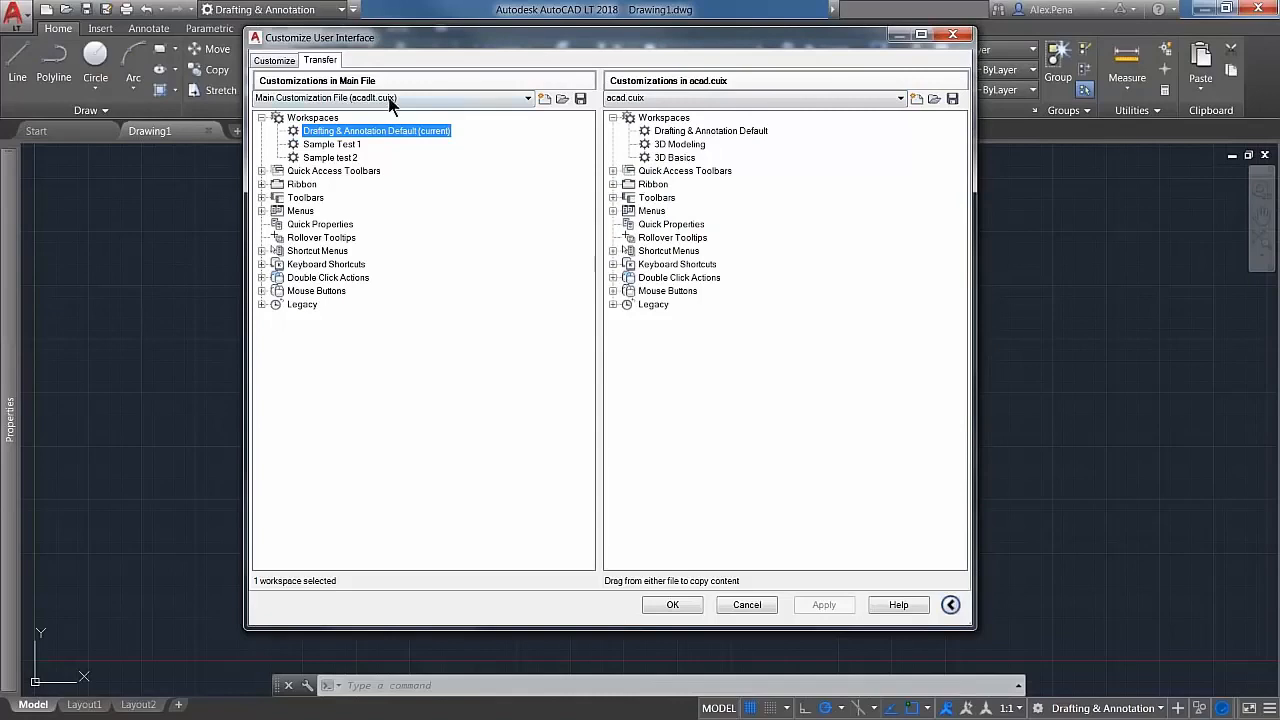
Step: Copy the 3D Modeling workspace from acad.cuix into the main customization file, apply the change and close the editor
left_click(681, 146)
left_click_drag(683, 148, 380, 156)
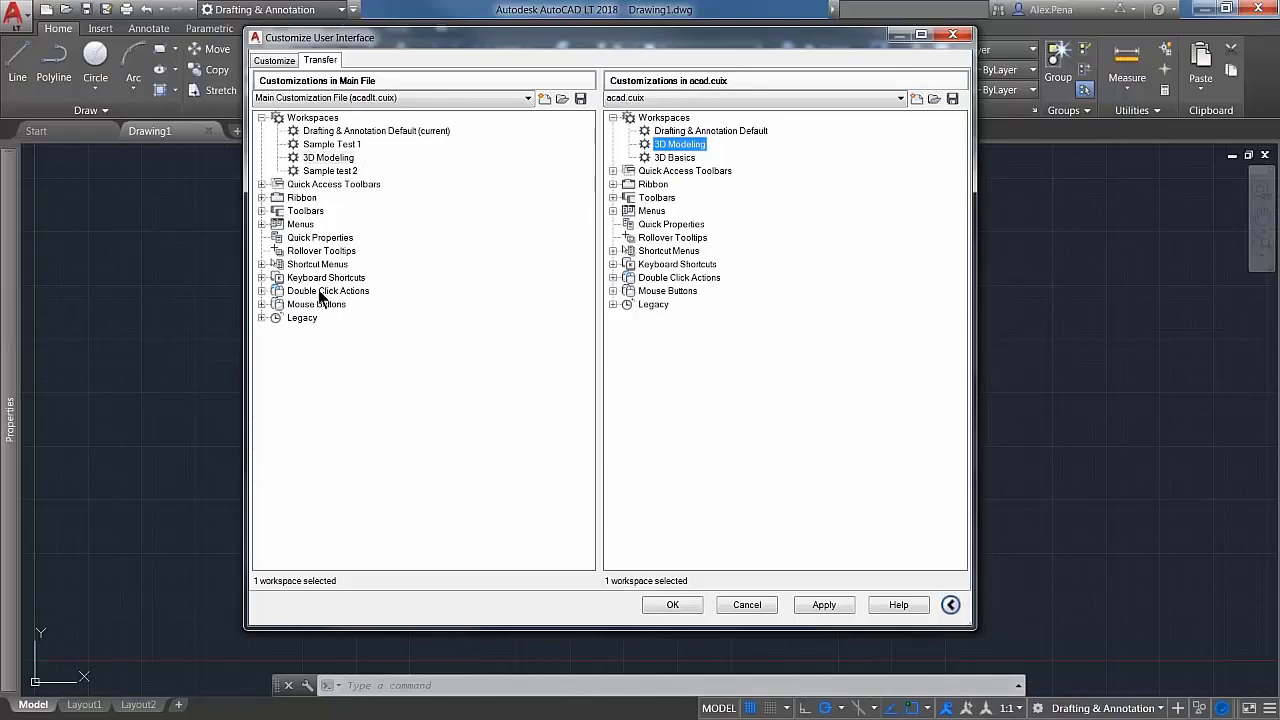
left_click(824, 604)
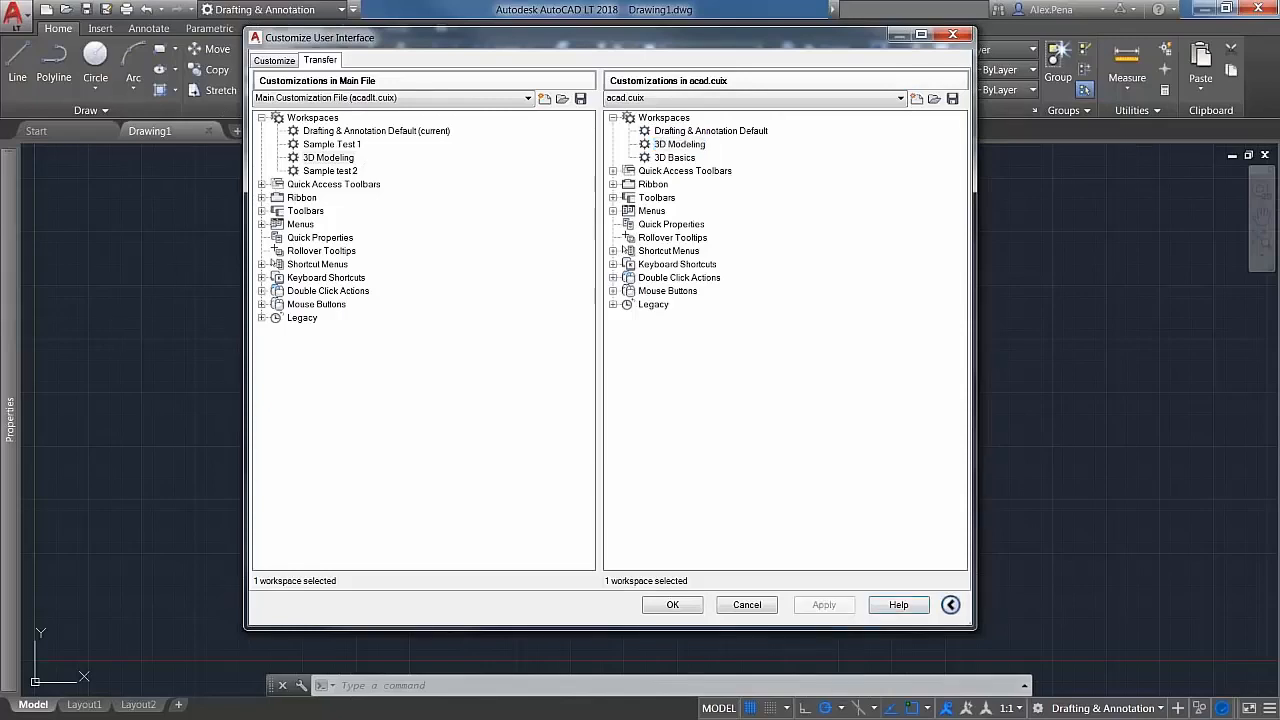
left_click(668, 604)
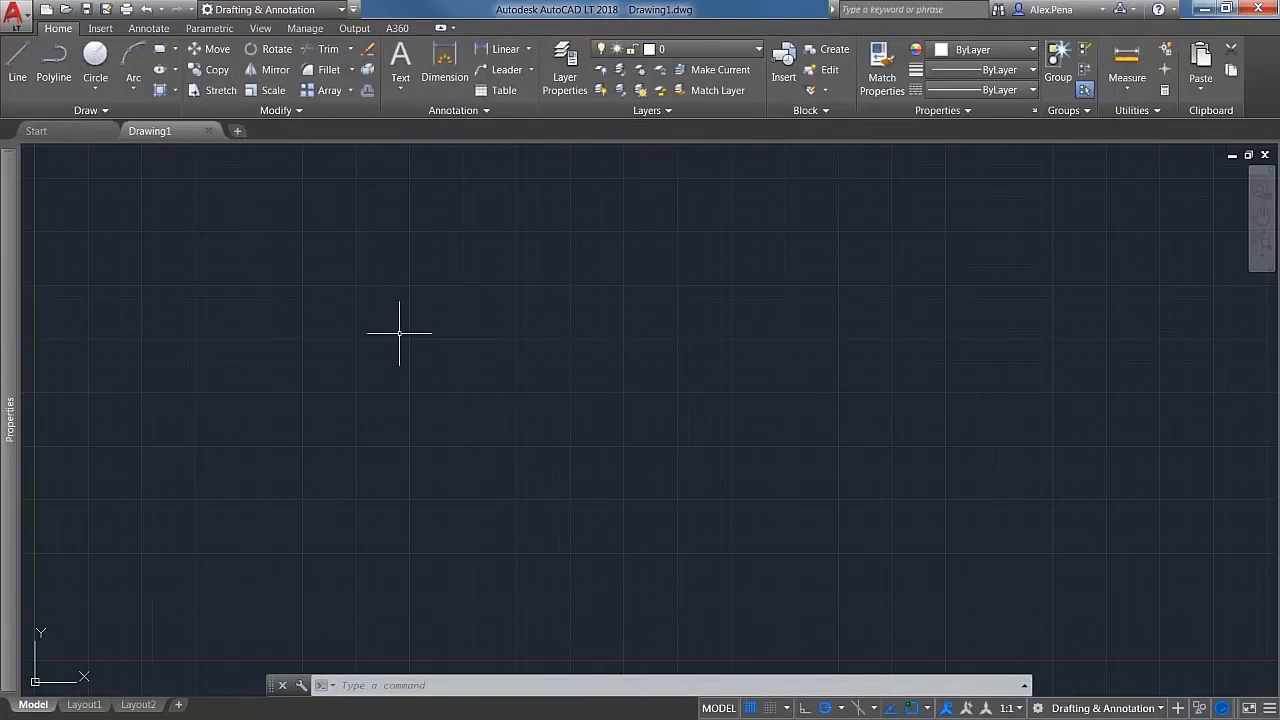
Step: Switch to the 3D Modeling workspace and show the Workspace control on its Quick Access Toolbar
left_click(341, 10)
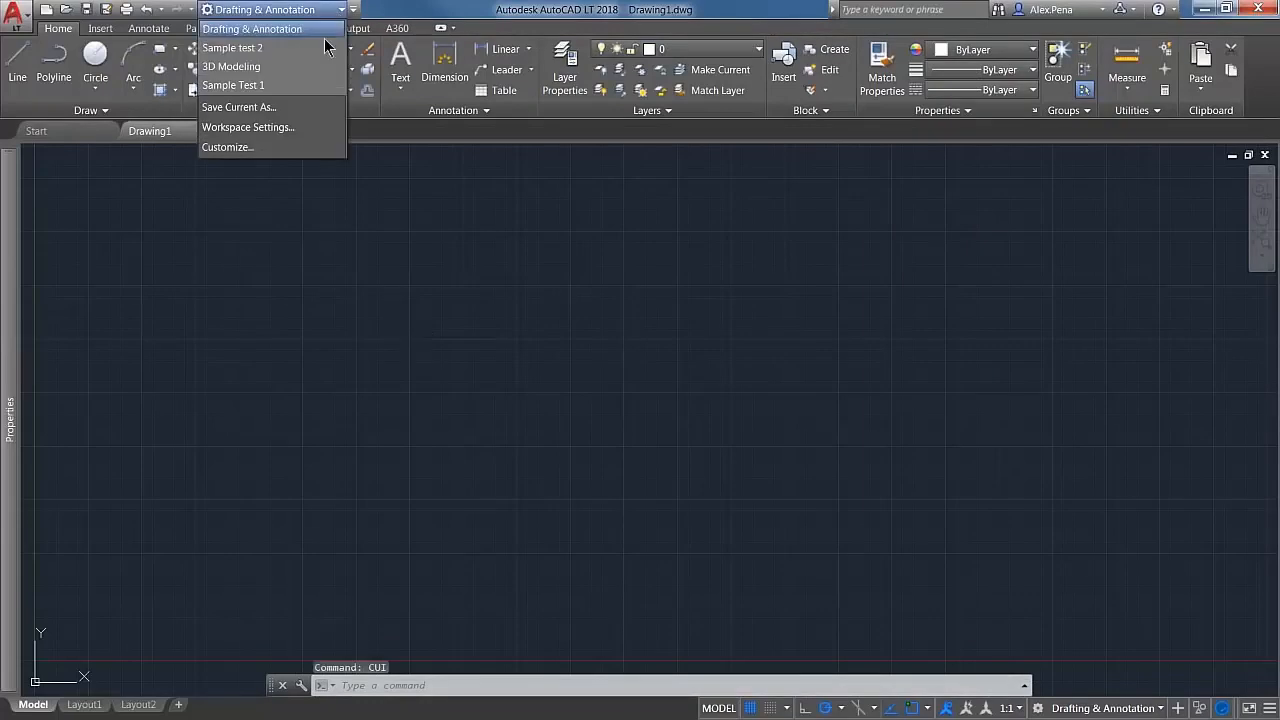
left_click(280, 66)
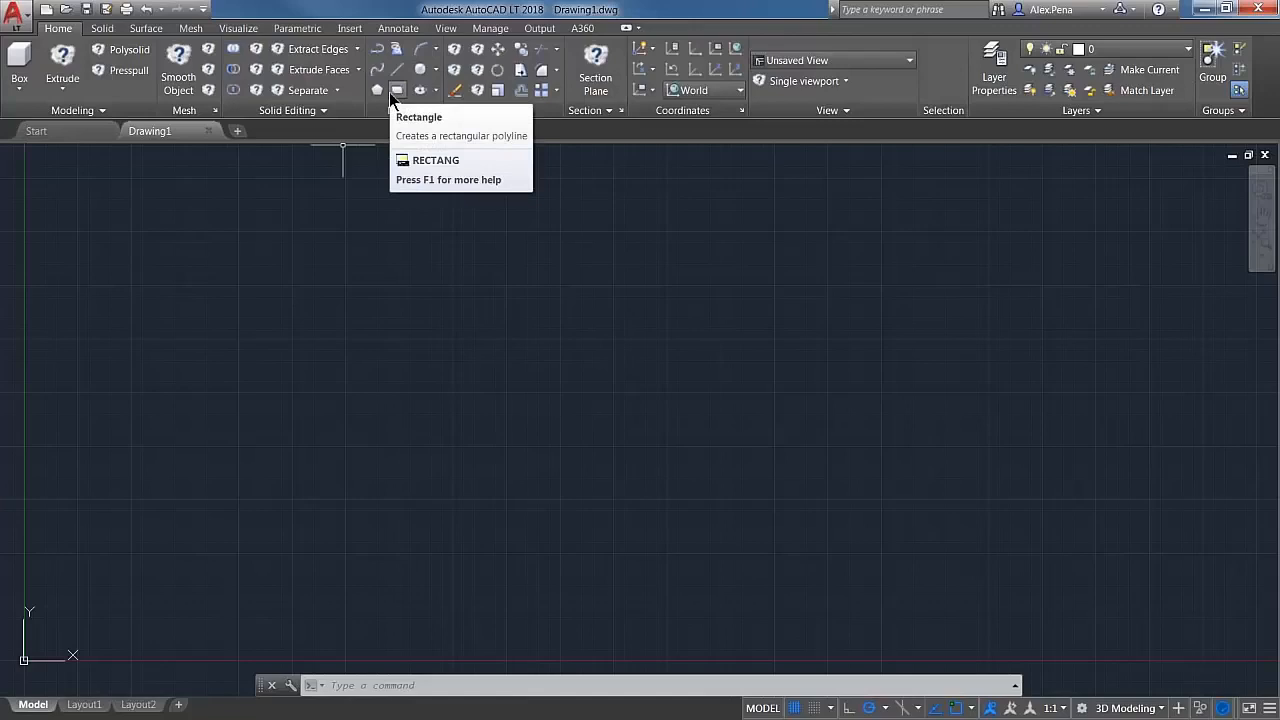
left_click(203, 9)
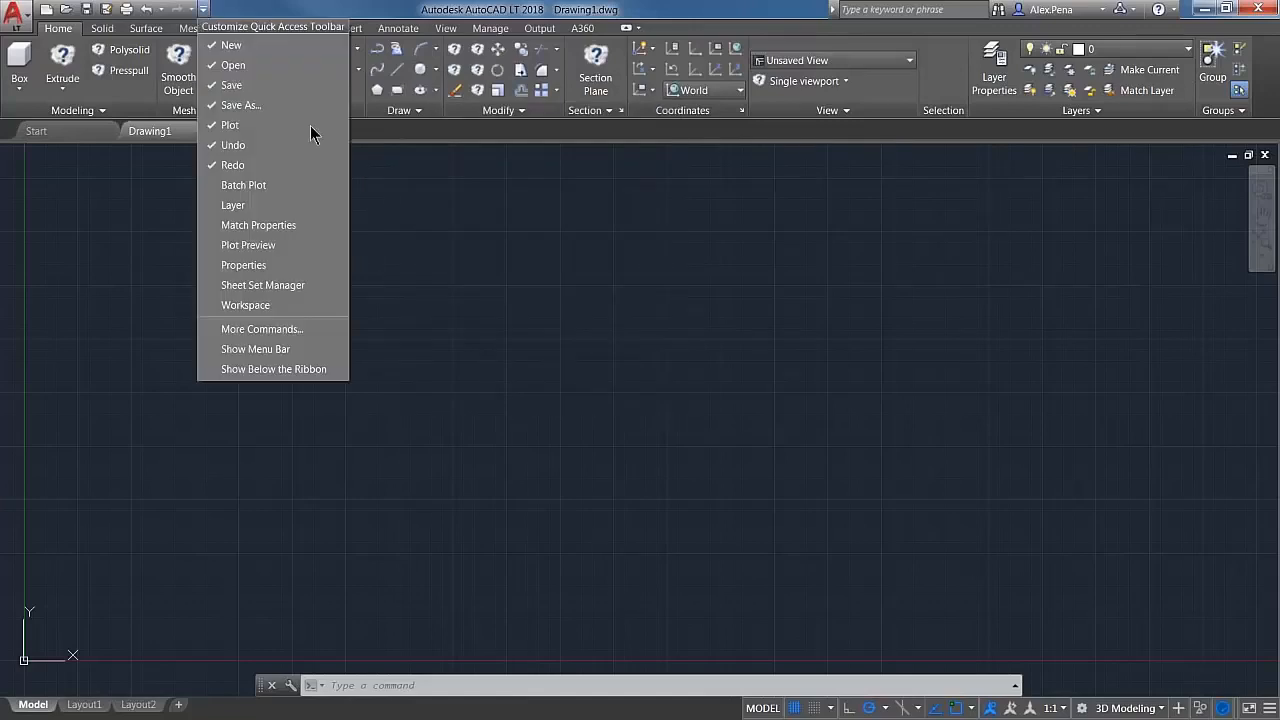
left_click(196, 9)
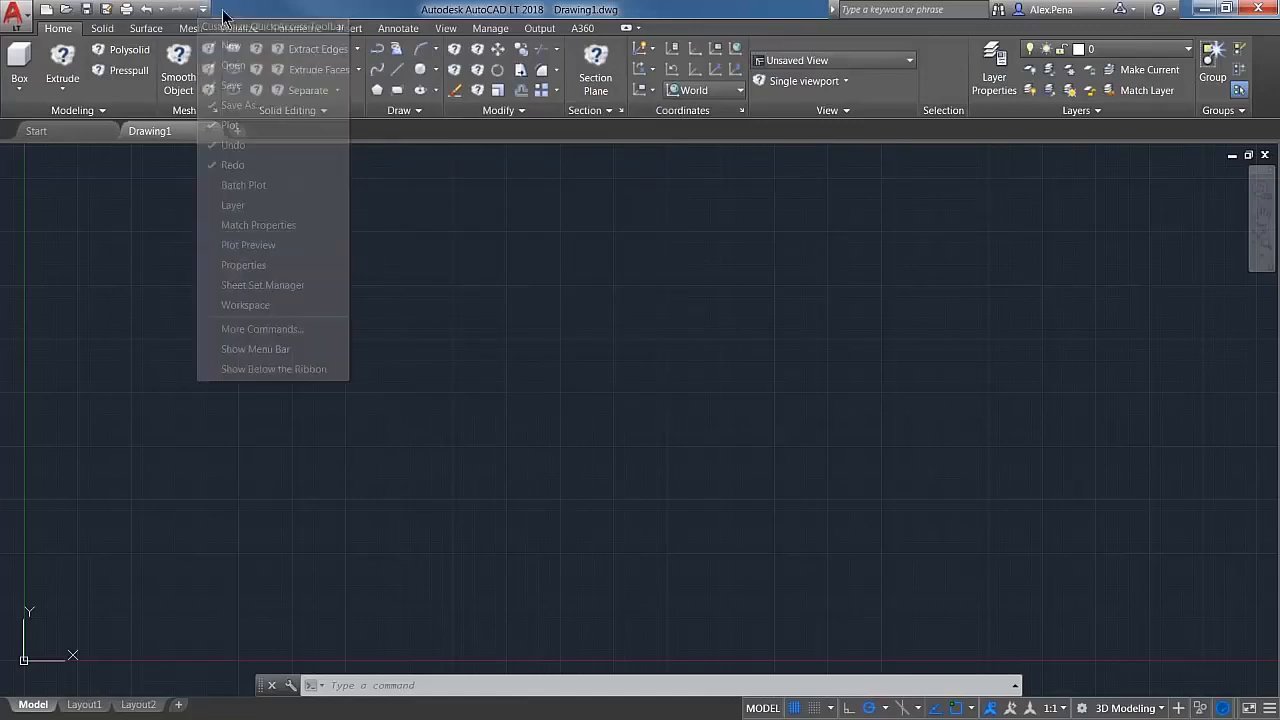
left_click(203, 9)
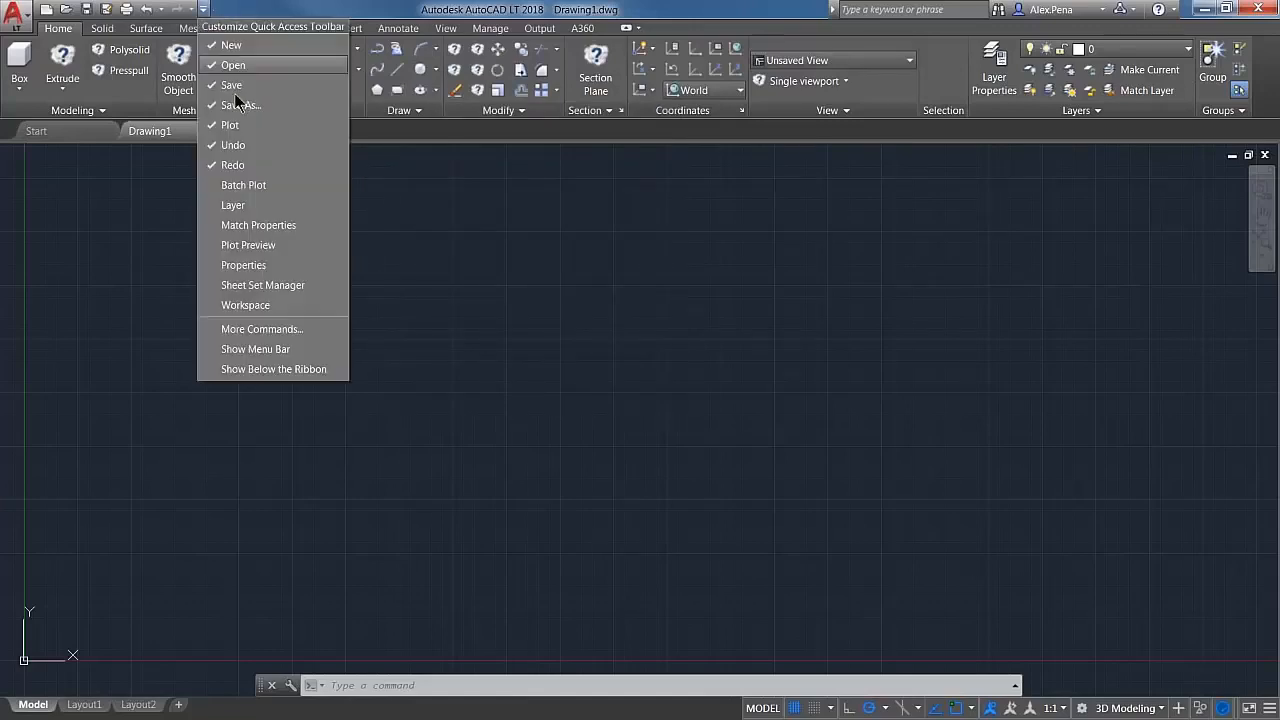
left_click(250, 305)
Step: Switch to the Sample test 2 workspace, check its Quick Access Toolbar options, and return to Drafting & Annotation
left_click(340, 12)
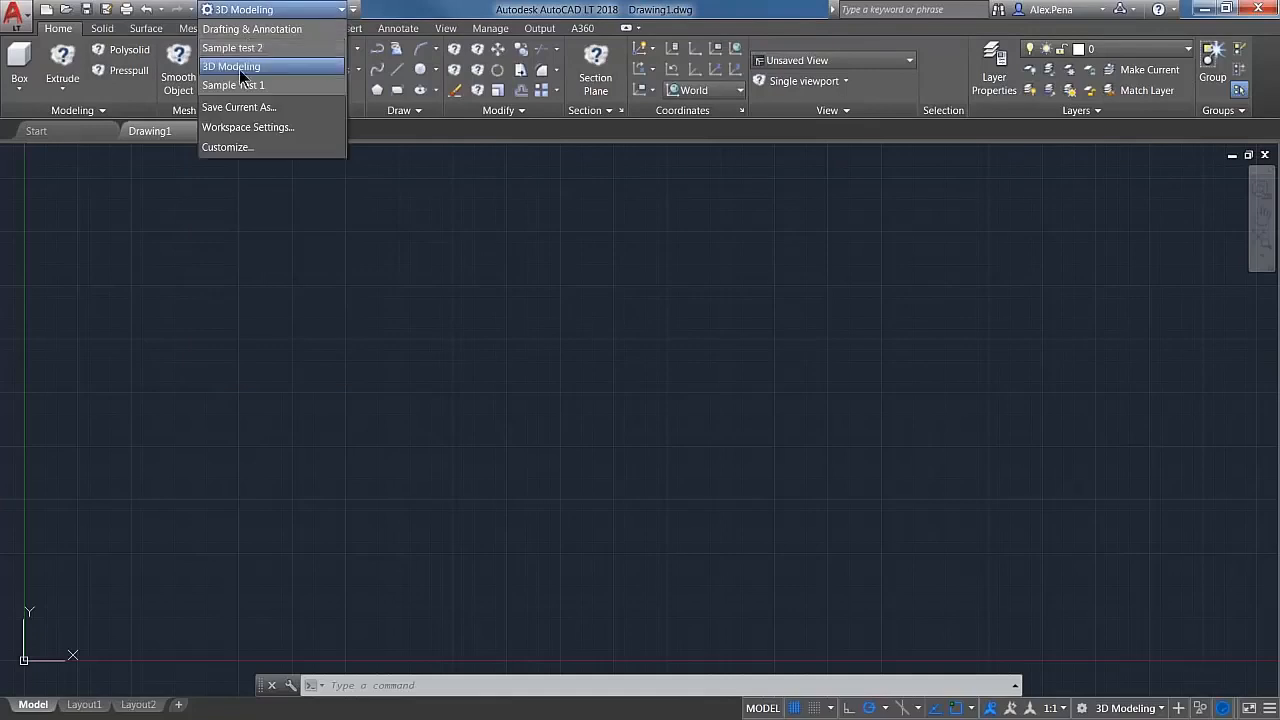
left_click(256, 49)
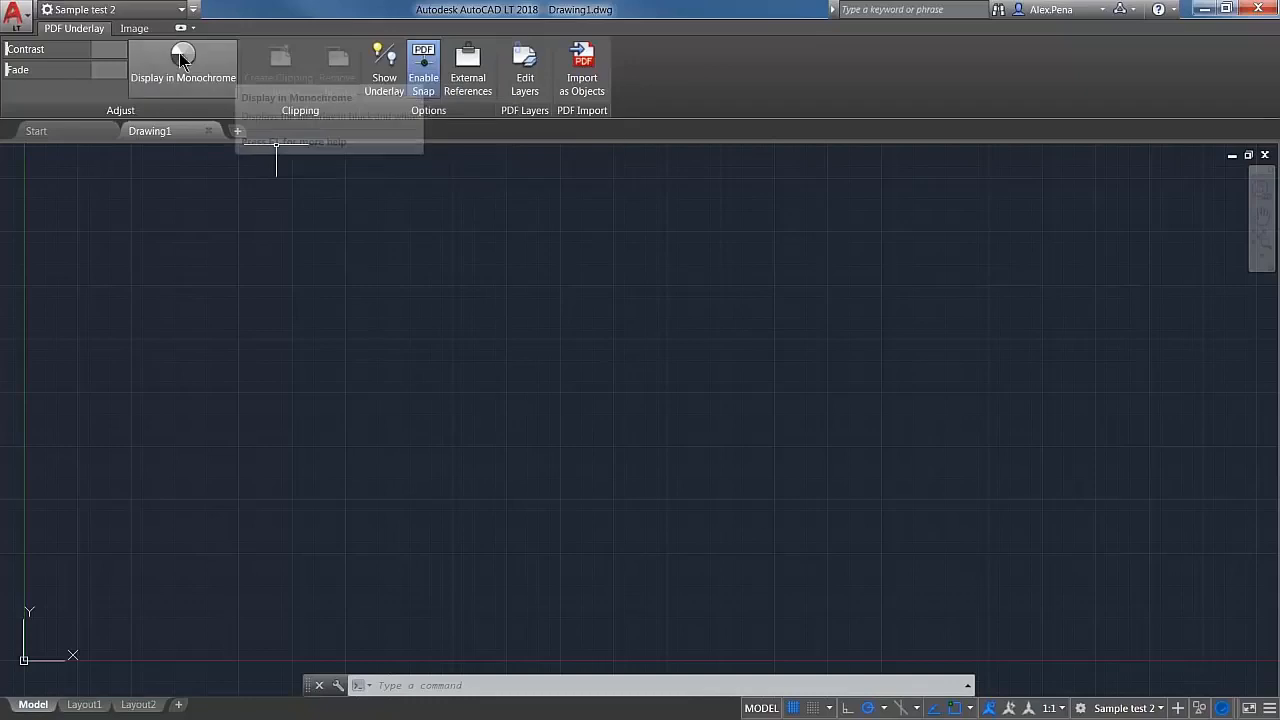
left_click(195, 13)
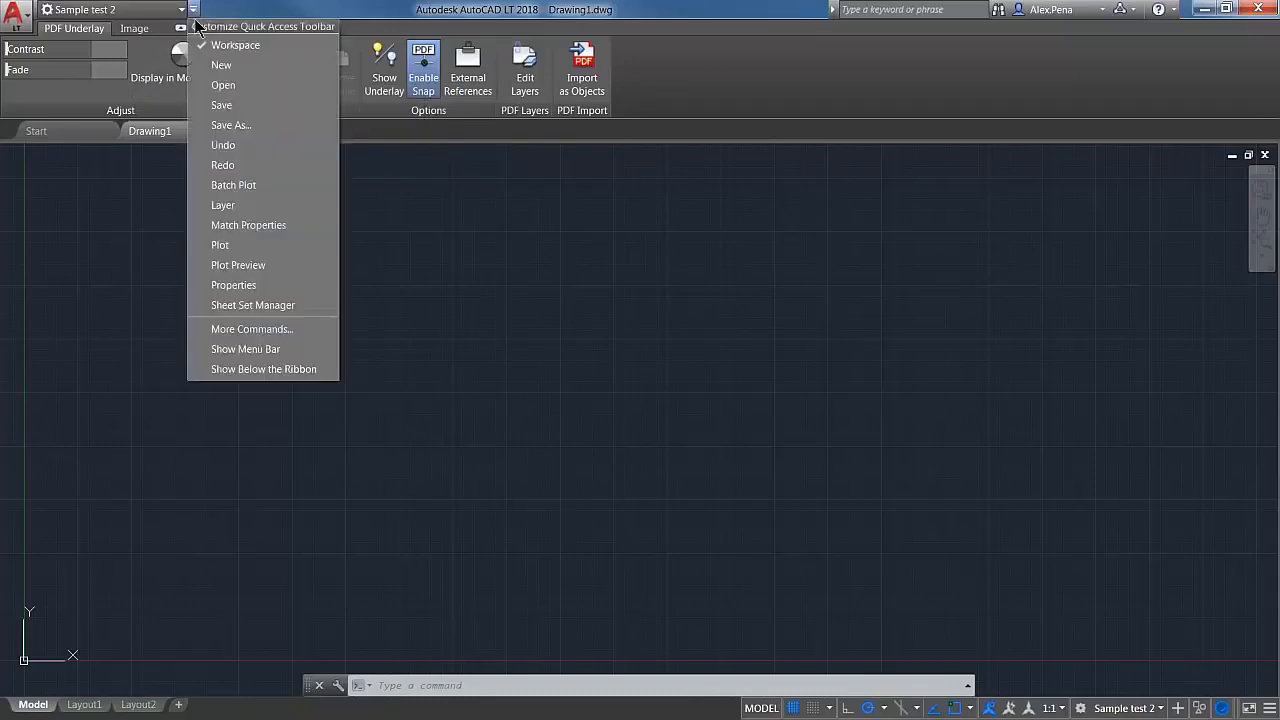
left_click(185, 10)
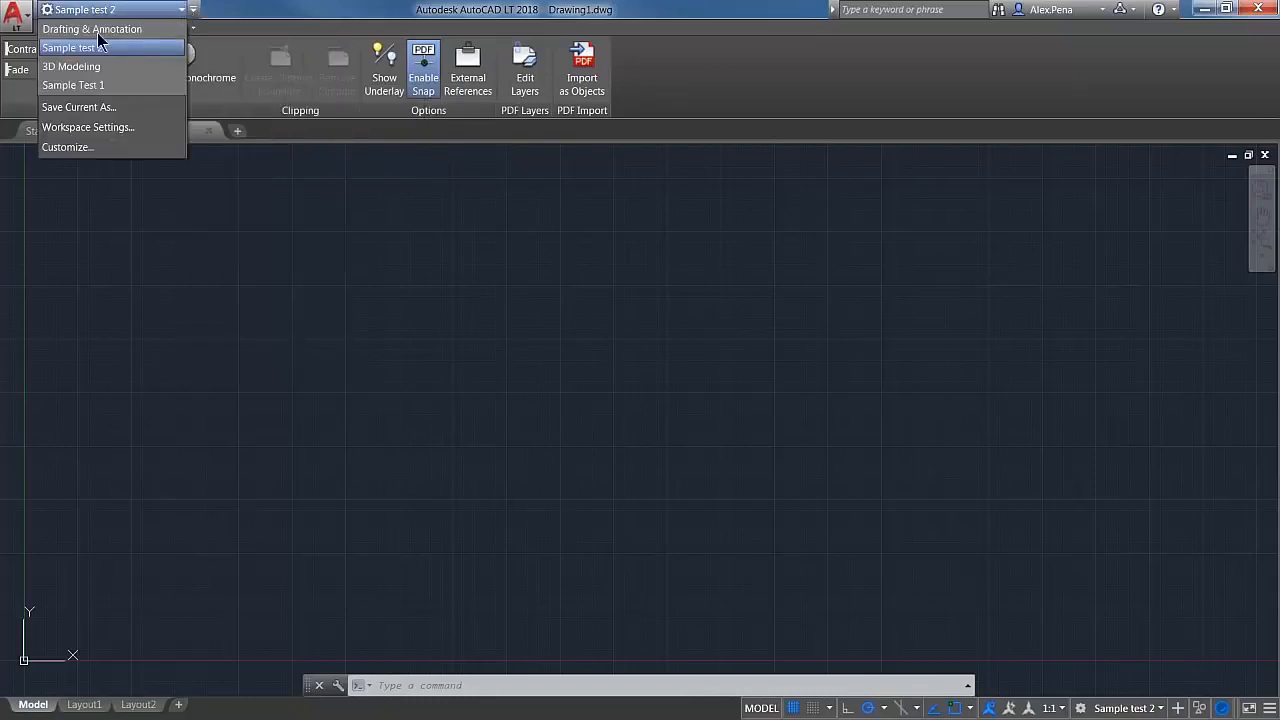
left_click(95, 30)
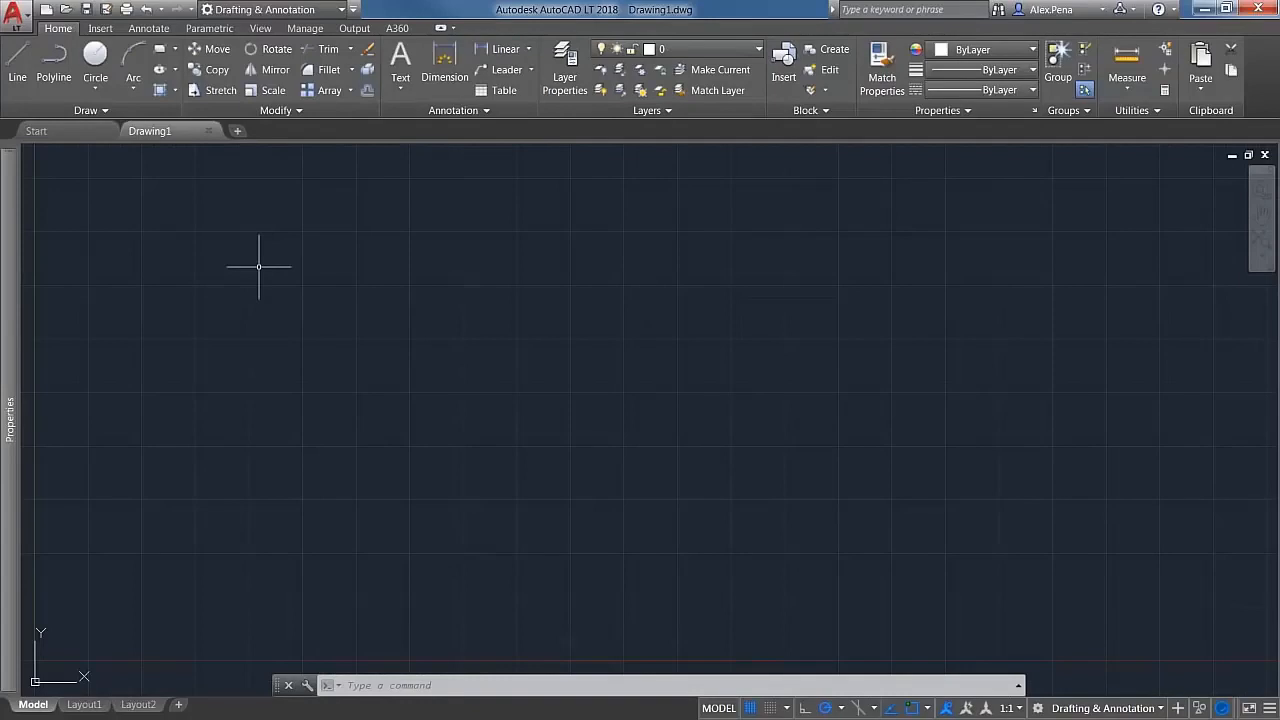
Step: Reopen the Customize User Interface editor with CUI and bring up its Transfer view
type("cui")
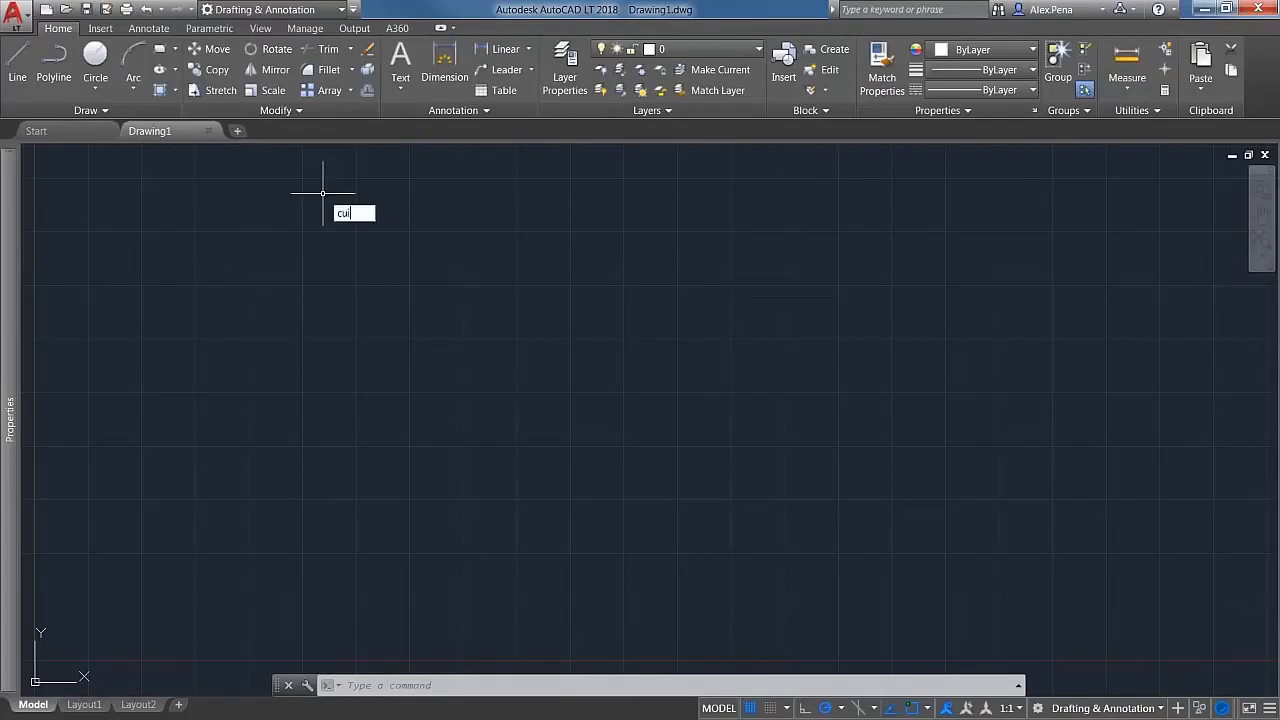
key("Return")
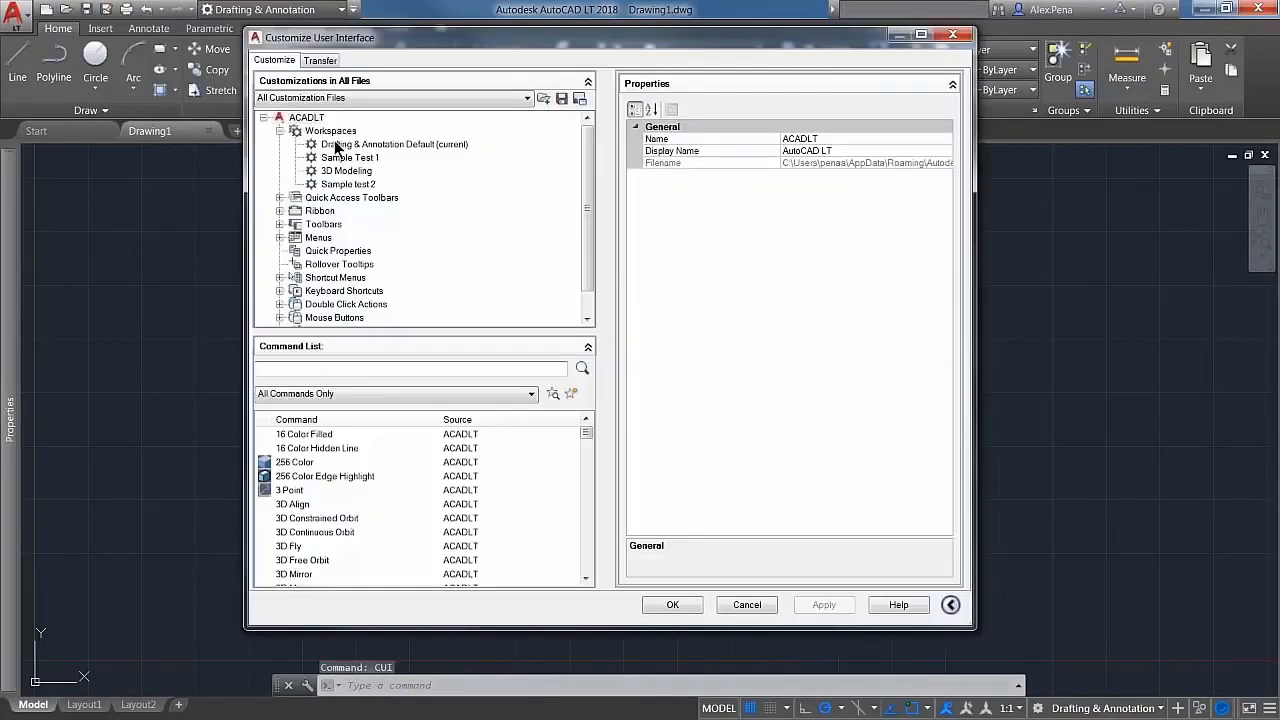
left_click(320, 61)
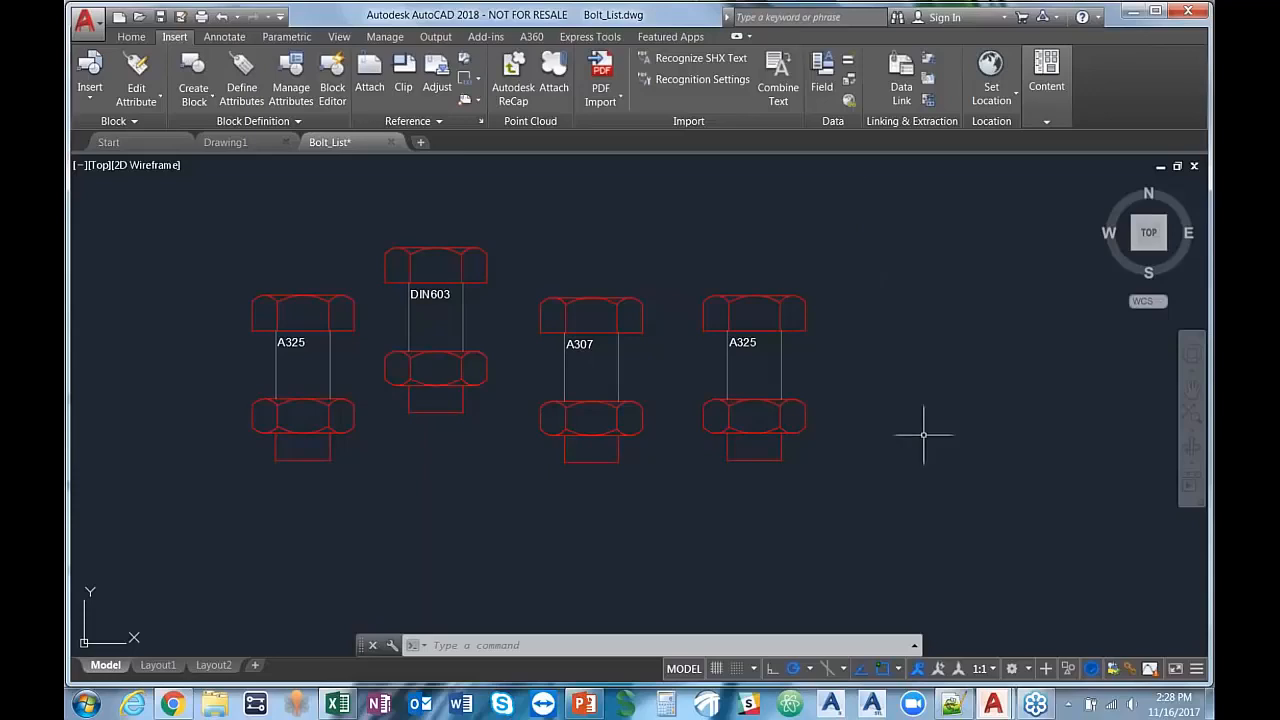
Step: Switch to Notepad++ to review the commands in acadclassic.scr, and return to the Bolt_List drawing in AutoCAD
left_click(953, 706)
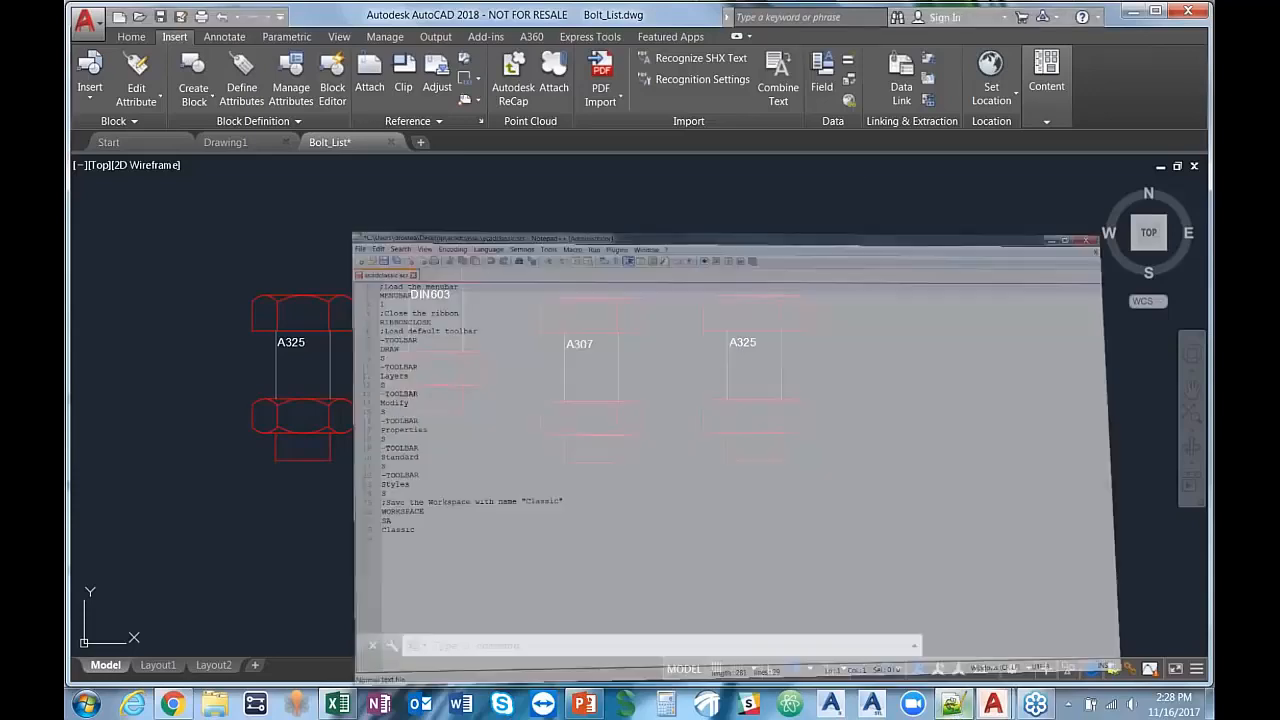
left_click(954, 707)
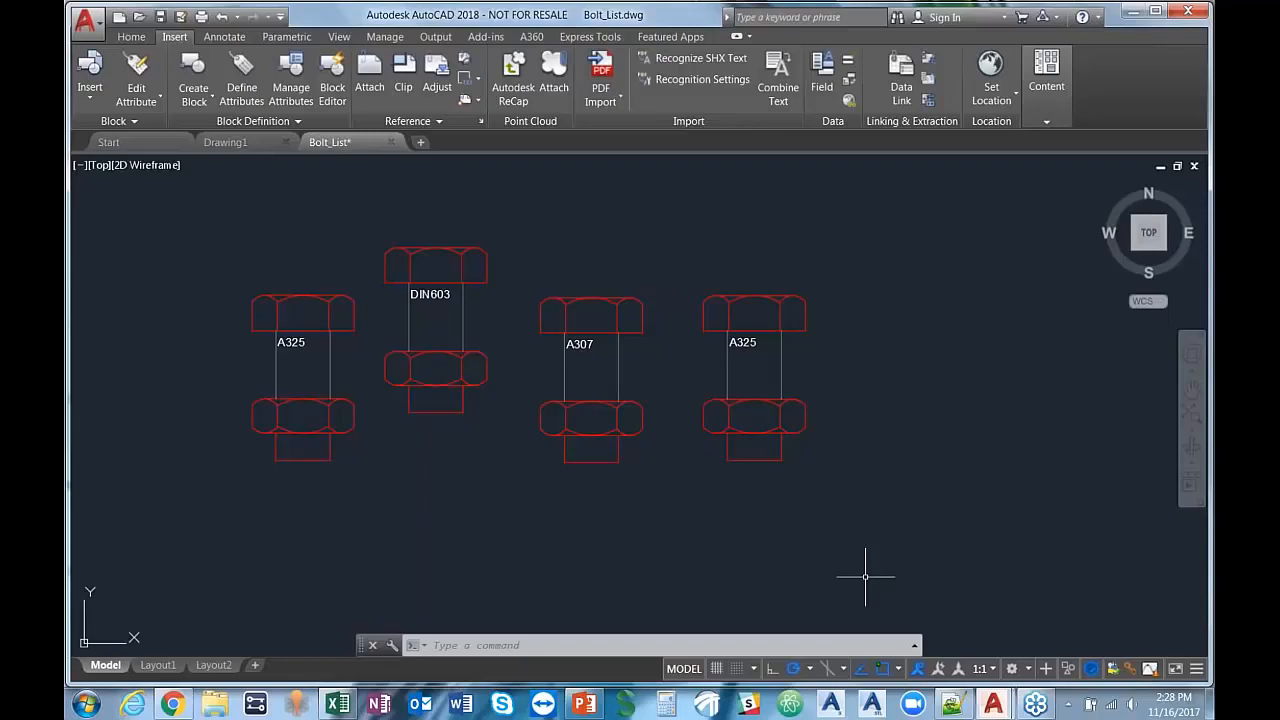
Step: Run the classic workspace script from the Desktop's acadclassic folder with SCRIPT, and switch back to the Drafting & Annotation workspace
type("SCRIPT")
key("Return")
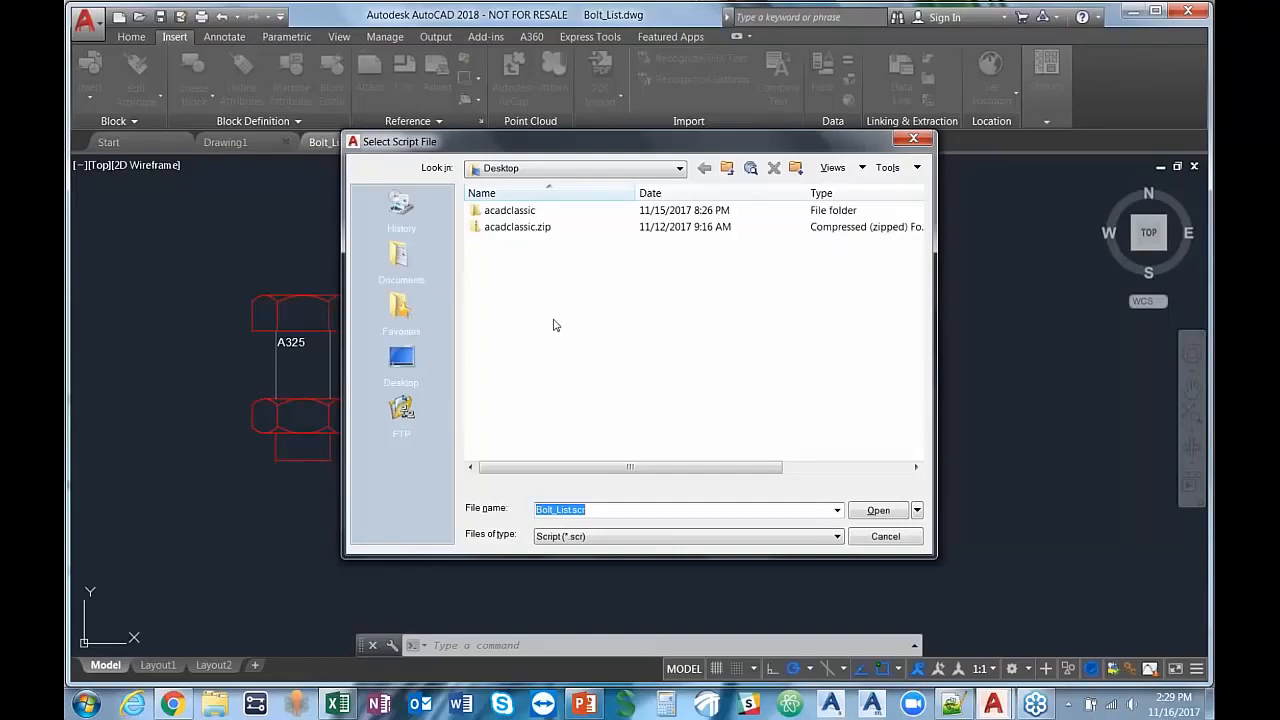
double_click(508, 211)
left_click(510, 211)
left_click(878, 510)
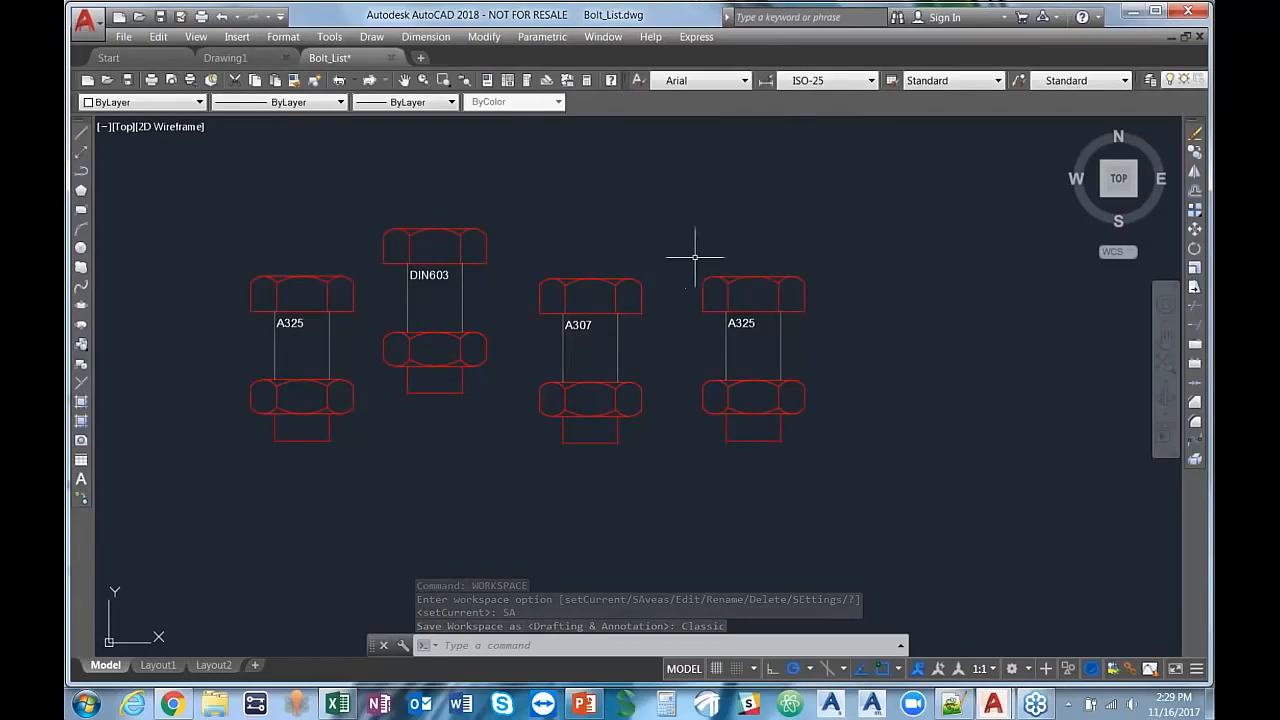
left_click(1030, 668)
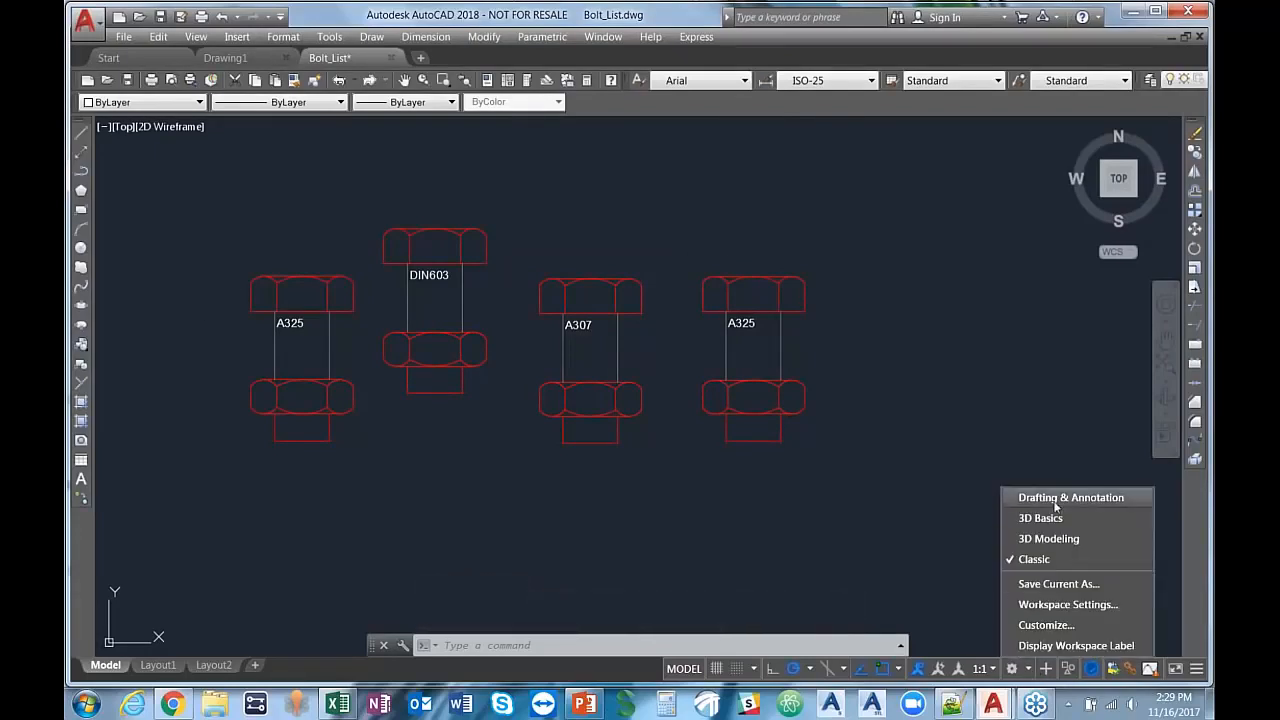
left_click(1016, 499)
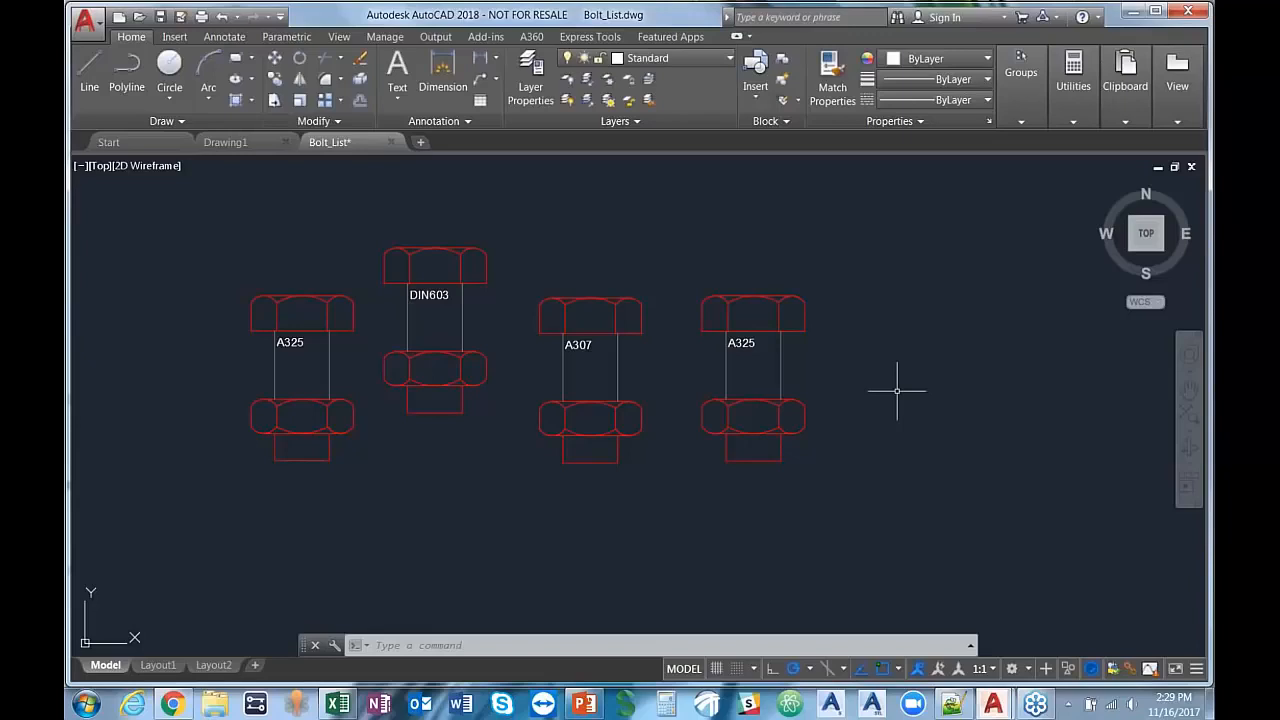
Step: Draw a freely sized circle to the right of the four bolts using the C command alias
type("c")
key("Return")
left_click(950, 290)
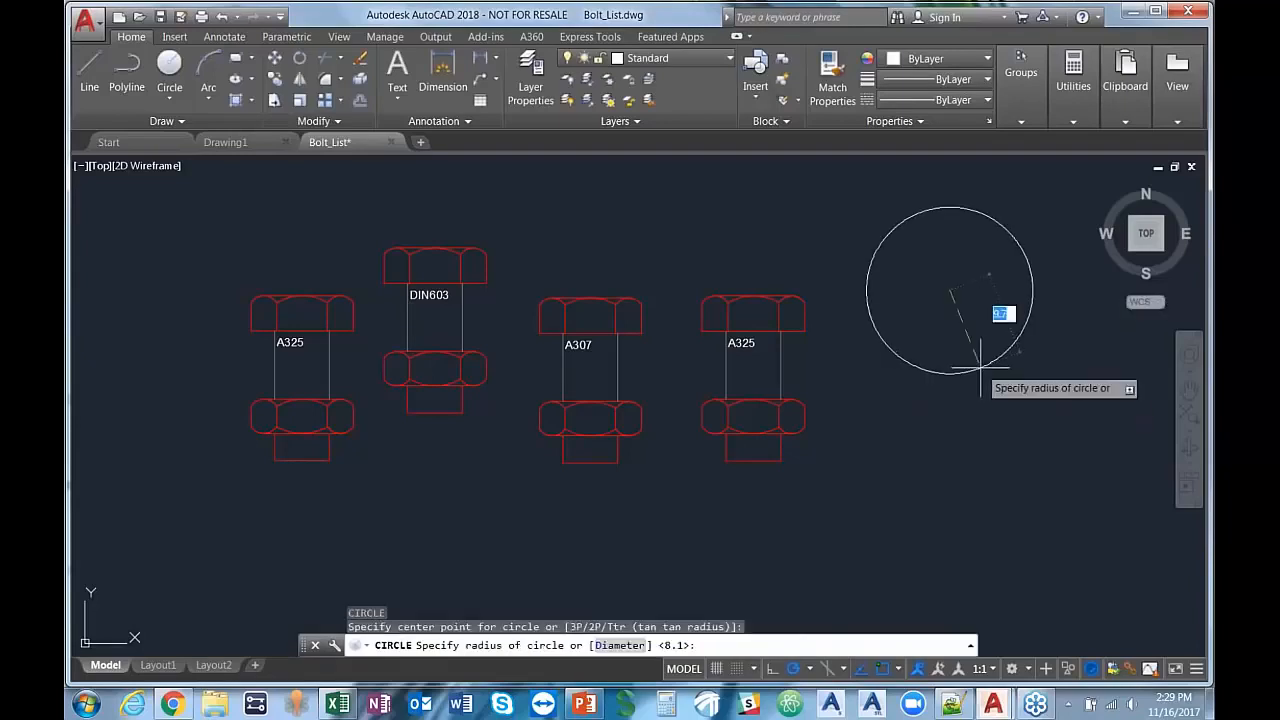
key("Return")
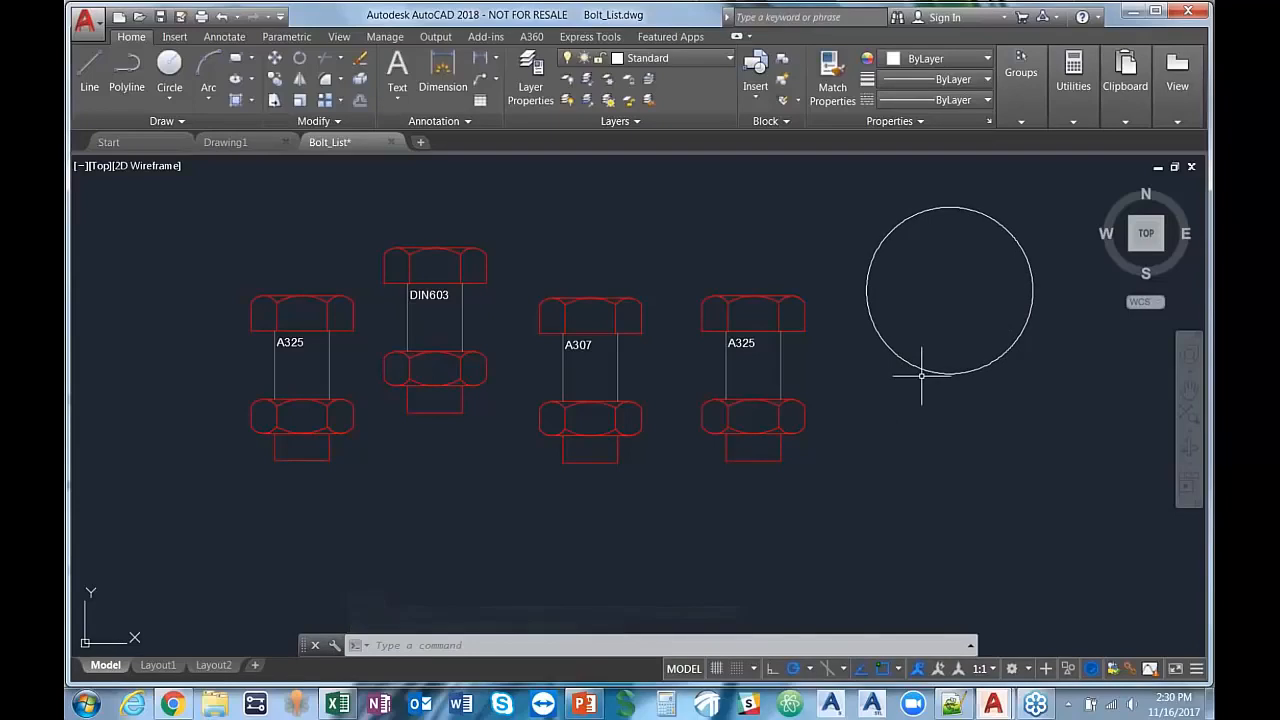
Step: Open the command alias file acad.pgp for editing
left_click(384, 38)
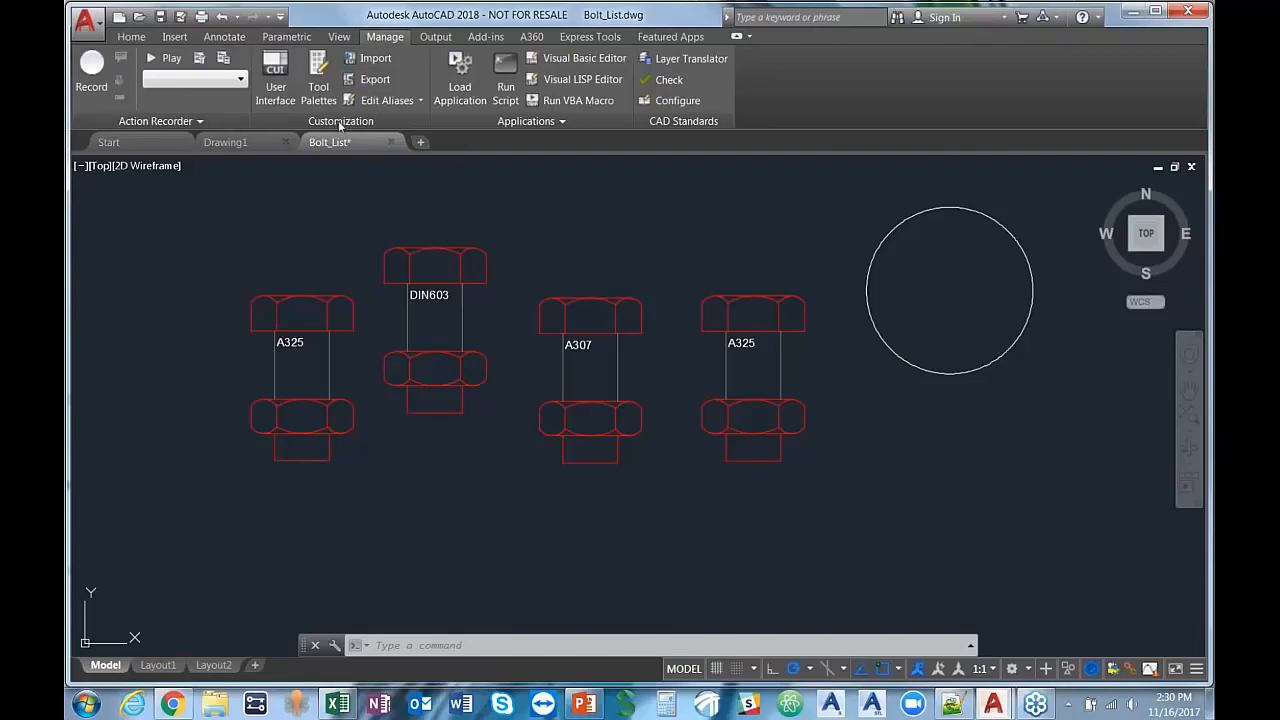
left_click(386, 101)
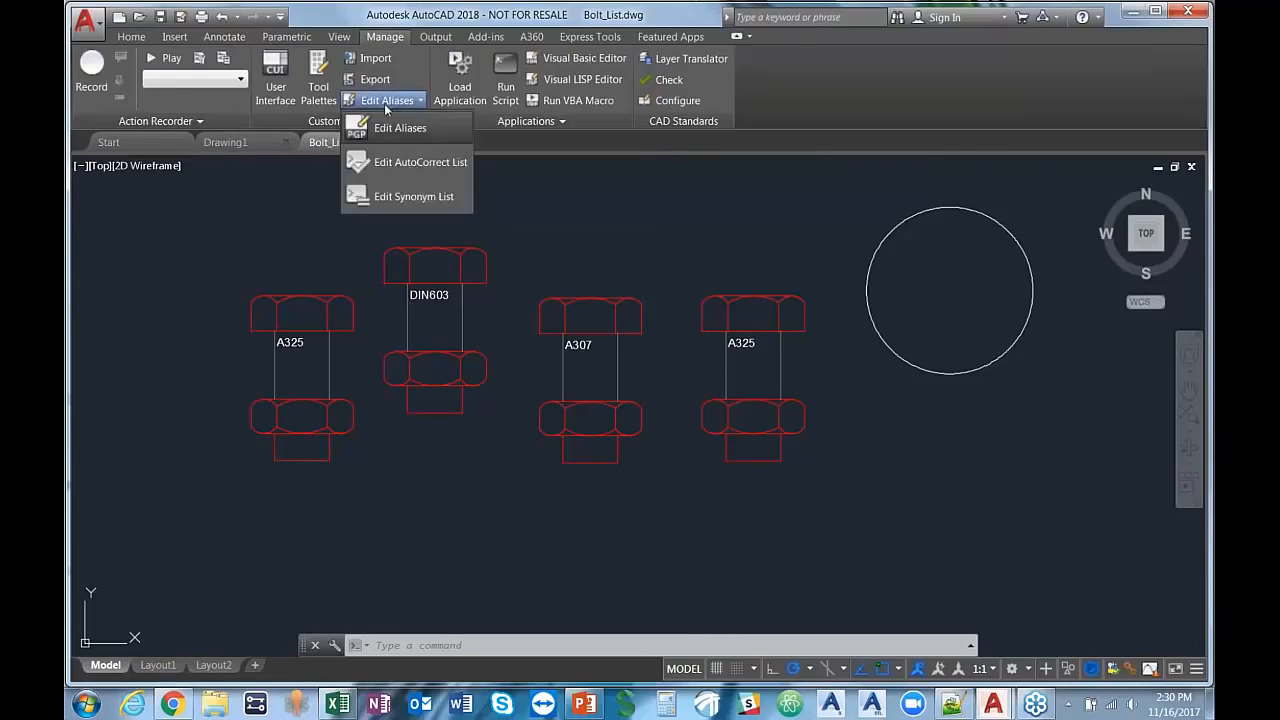
left_click(384, 130)
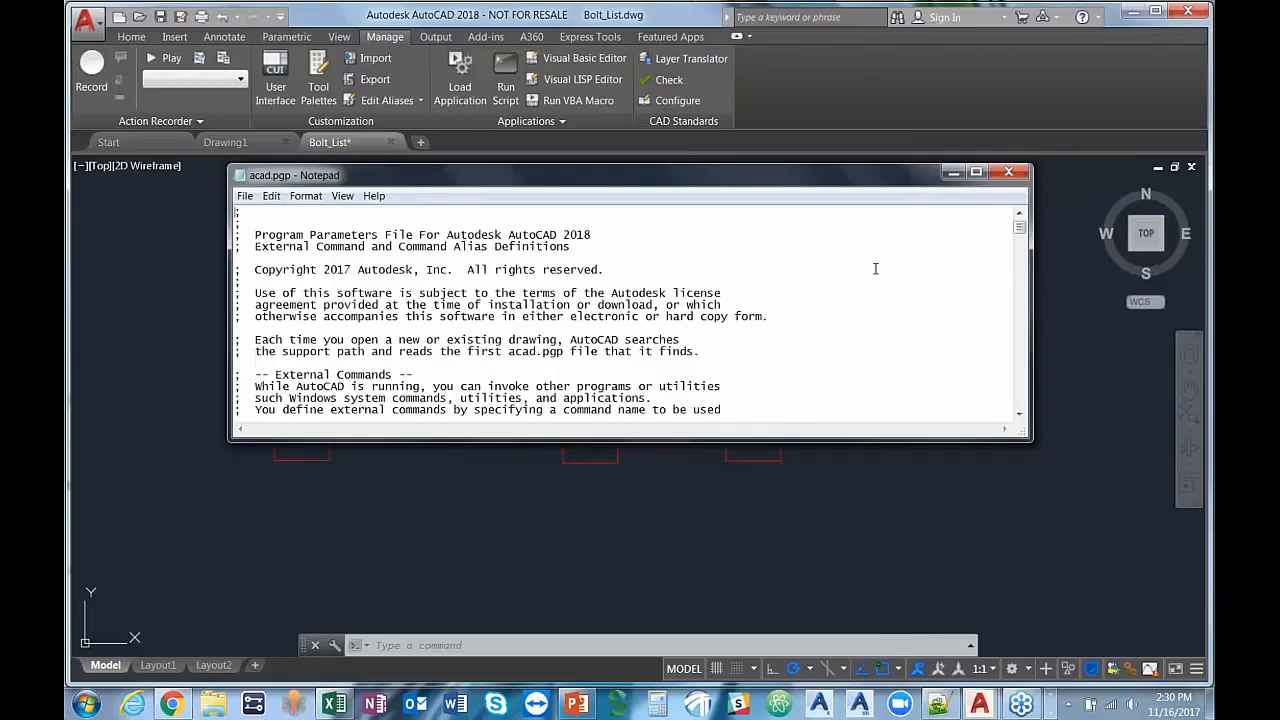
Step: Find the COPY command's alias definition in acad.pgp by searching for "copy", and close the search
key("ctrl+f")
type("copy")
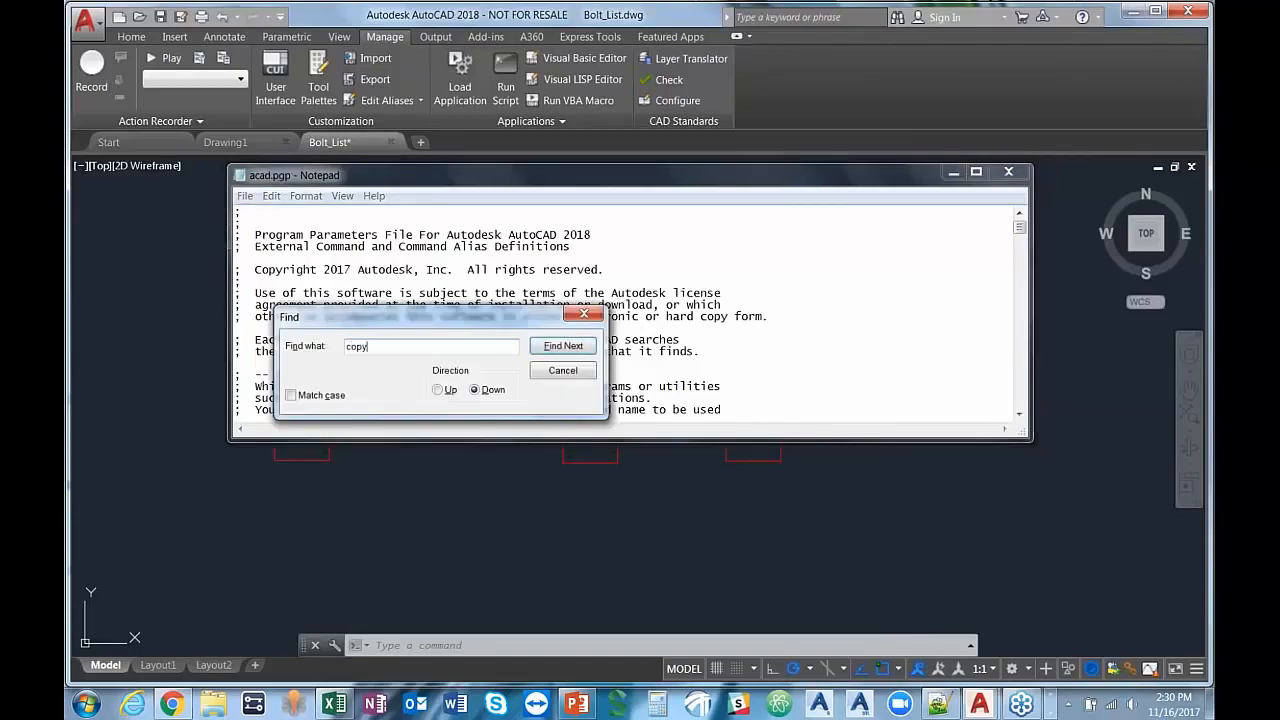
key("Return")
left_click(563, 345)
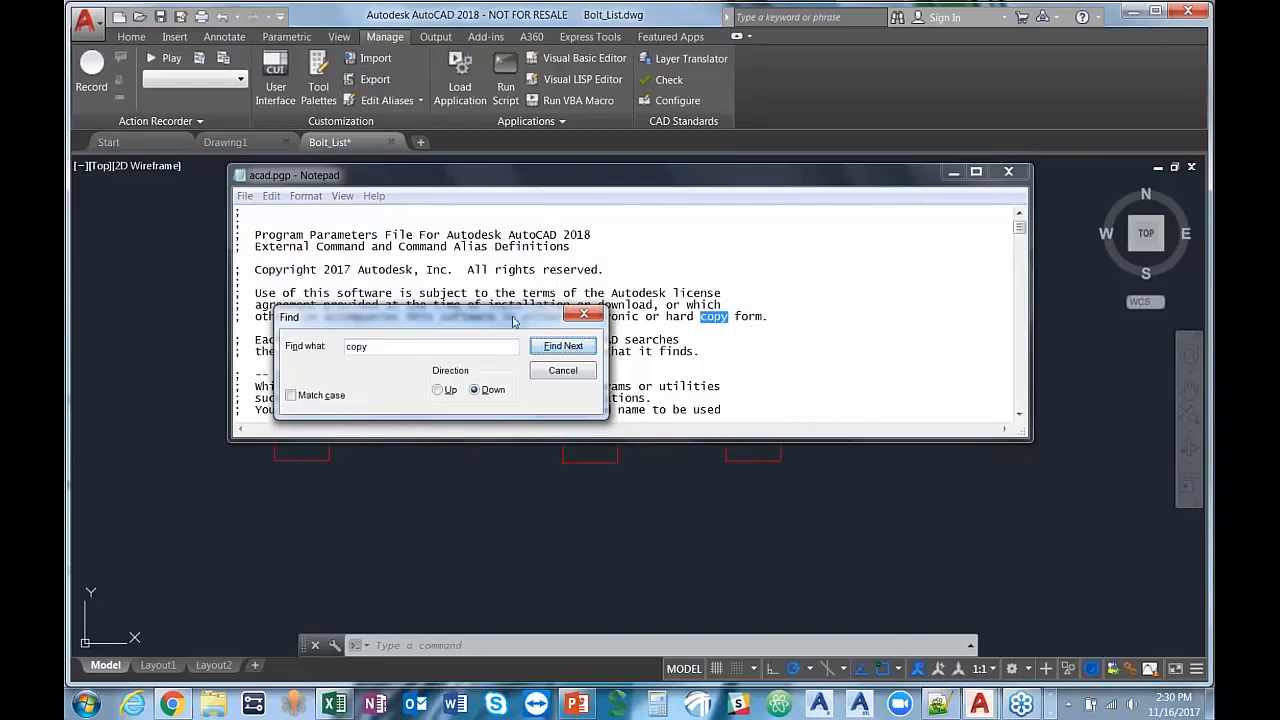
left_click_drag(513, 320, 850, 155)
left_click(900, 180)
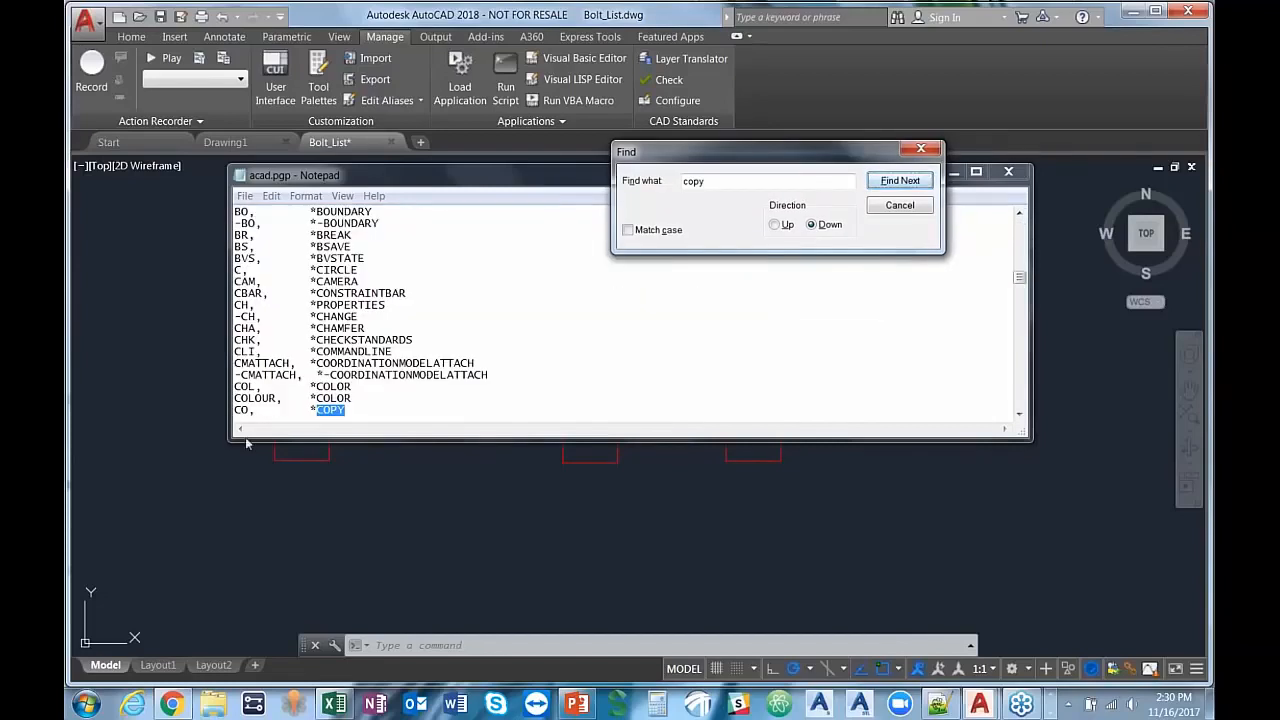
left_click(921, 149)
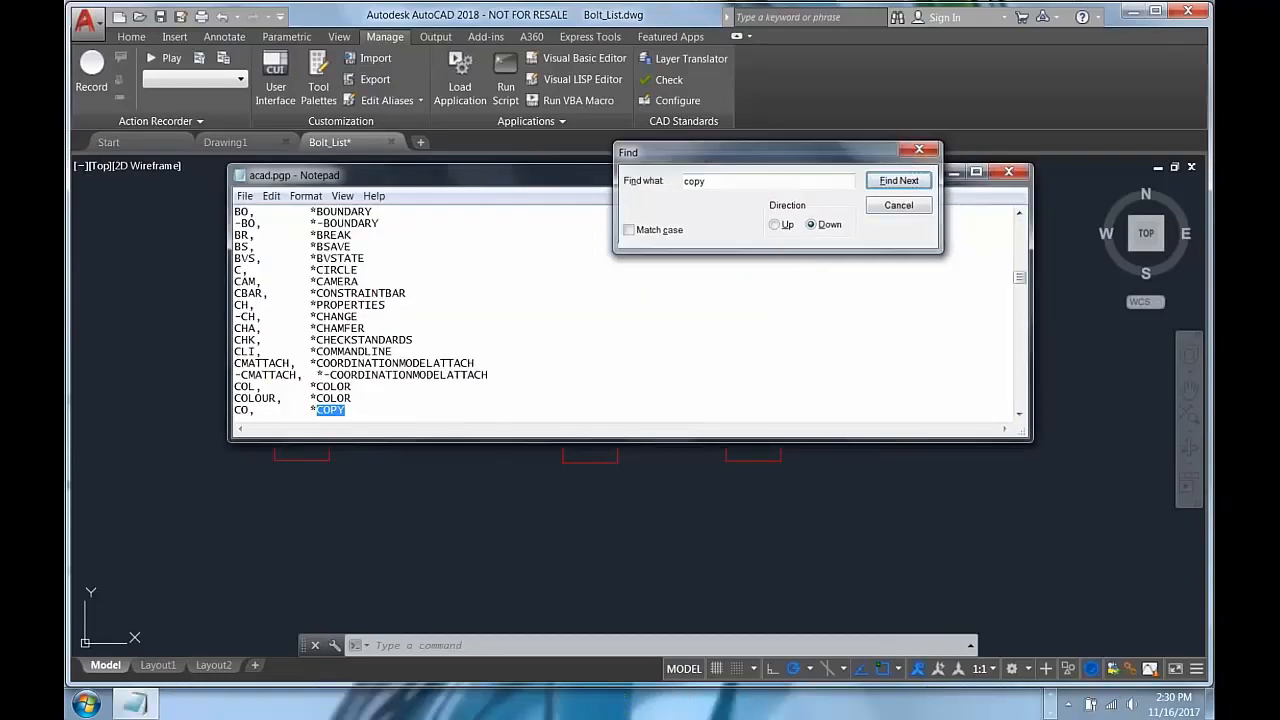
Step: Change the COPY command's alias to CPY in acad.pgp
left_click(247, 408)
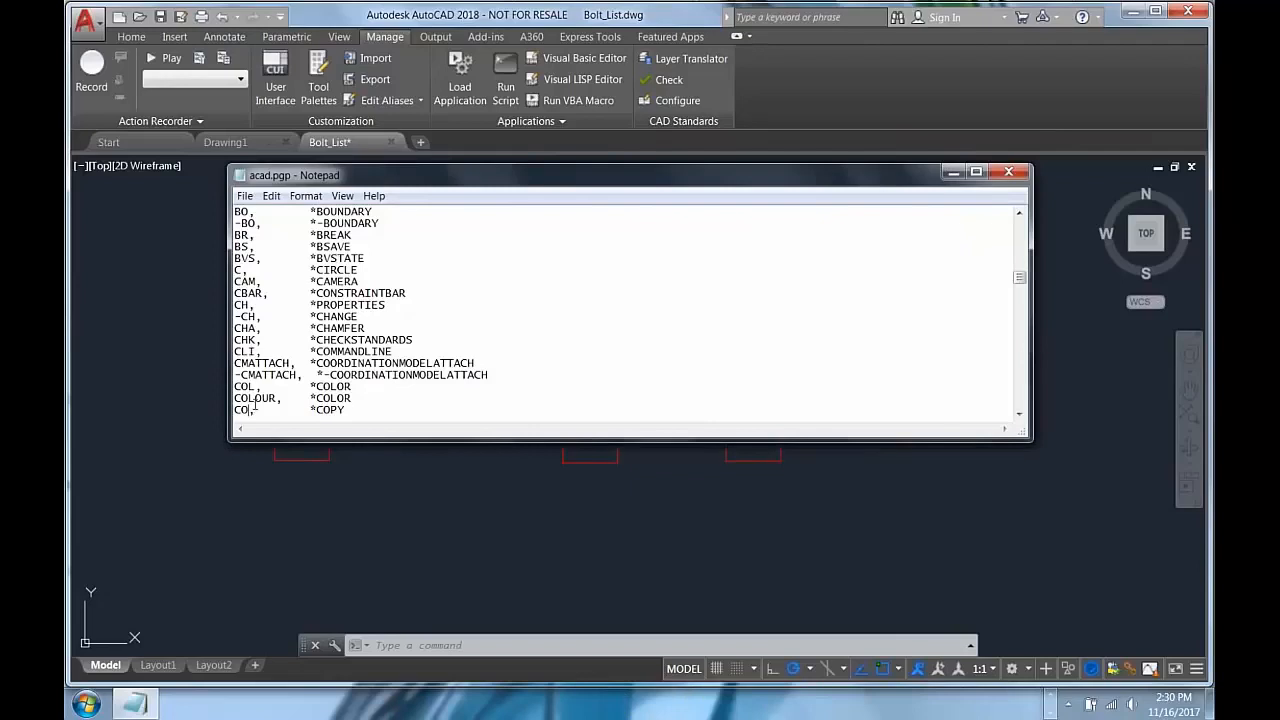
key("BackSpace")
type("PY")
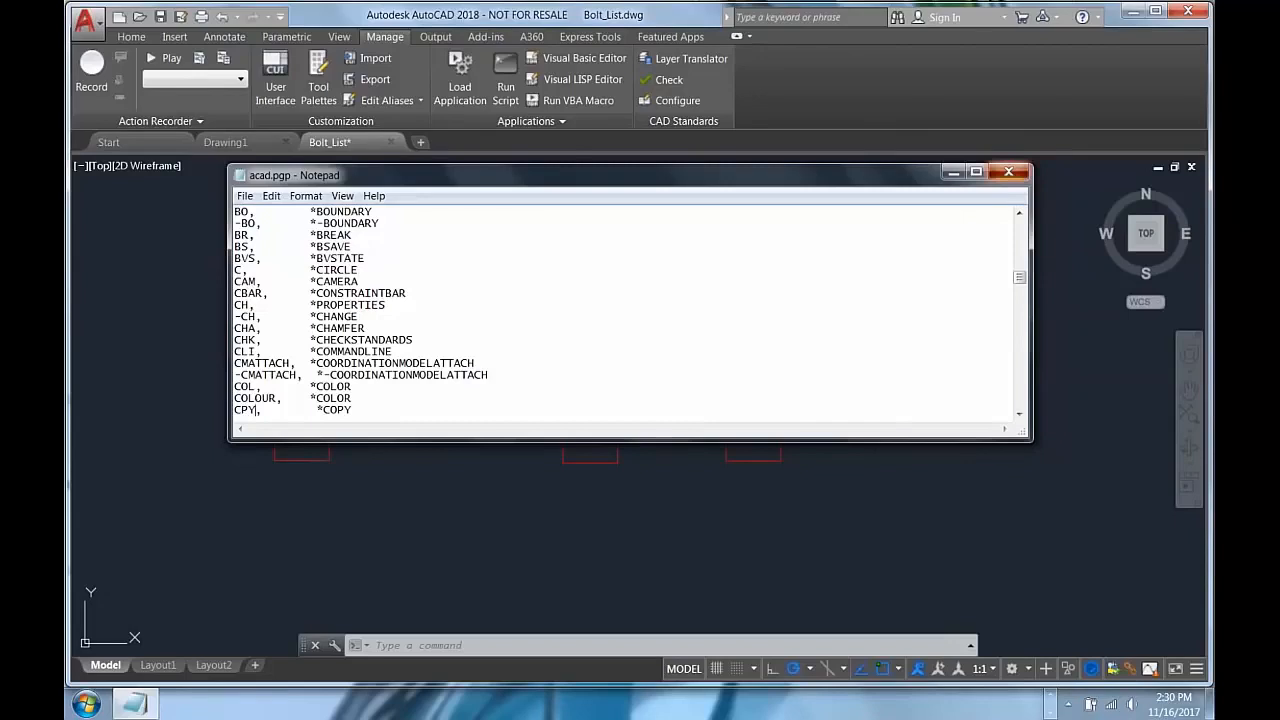
Step: Close acad.pgp and copy the circle to a spot just below it using the CPY command alias
left_click(1008, 172)
type("CPY")
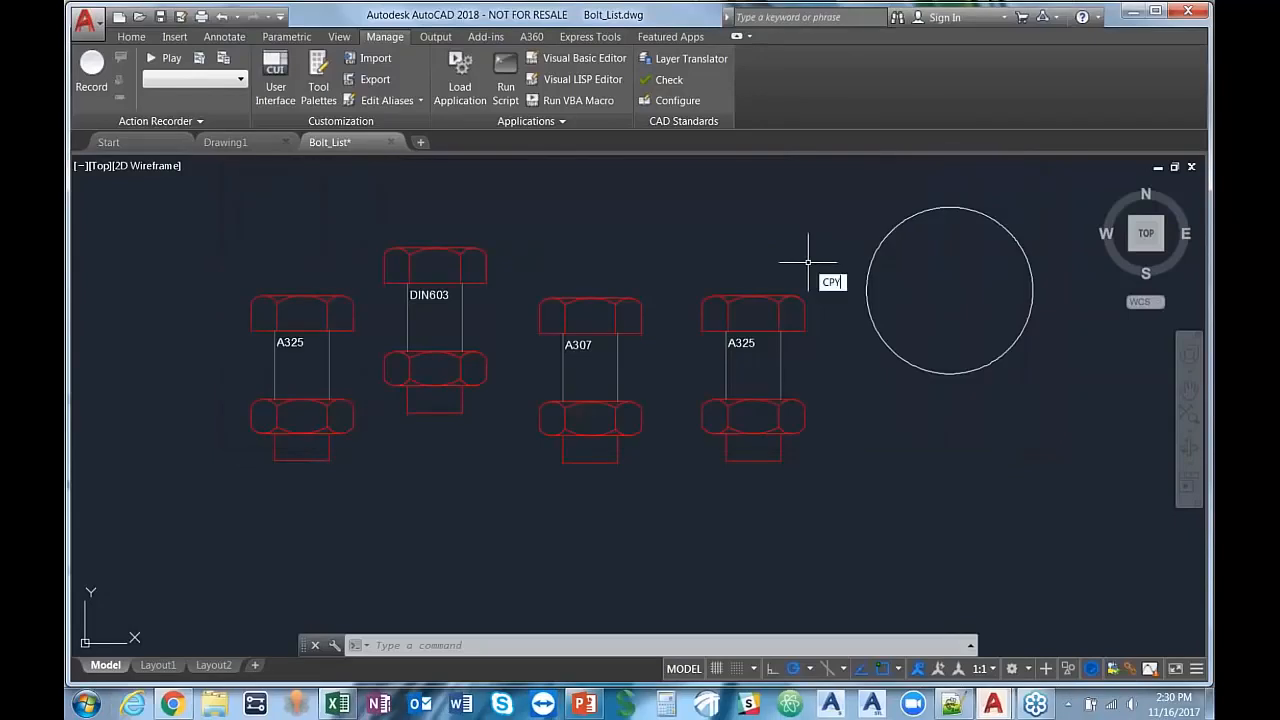
key("Return")
left_click(966, 391)
left_click(965, 352)
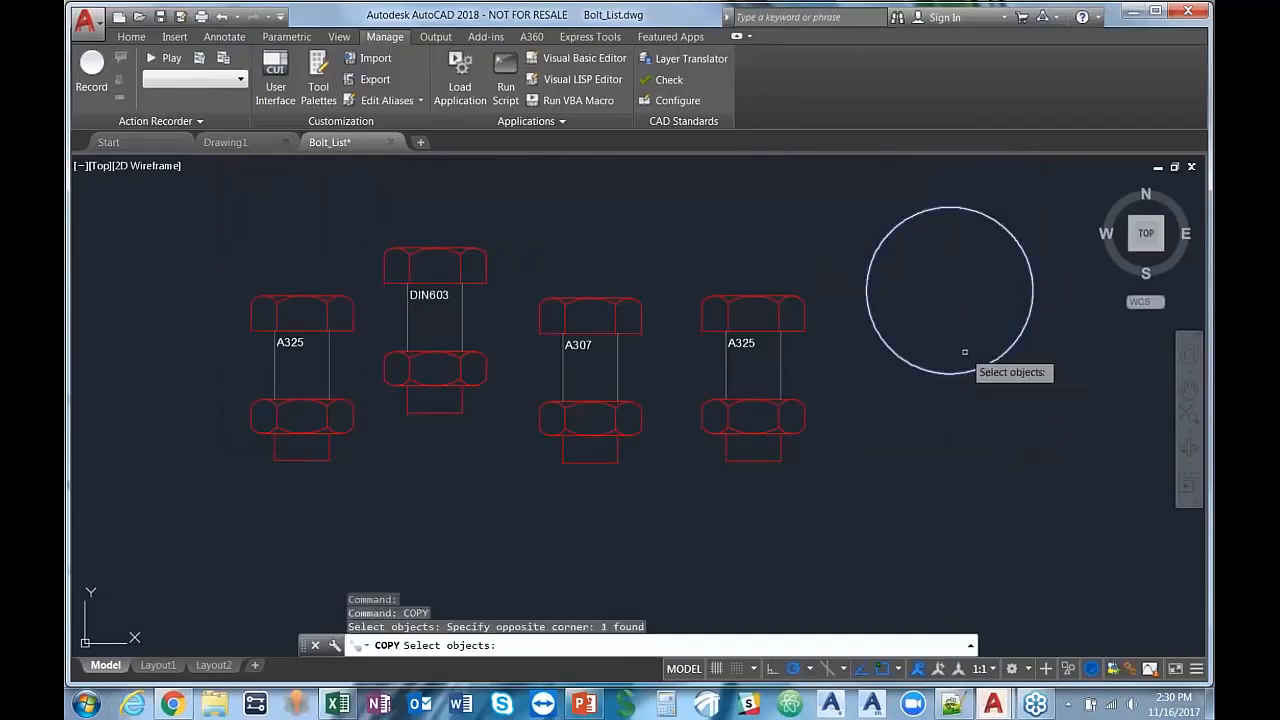
key("Return")
left_click(964, 380)
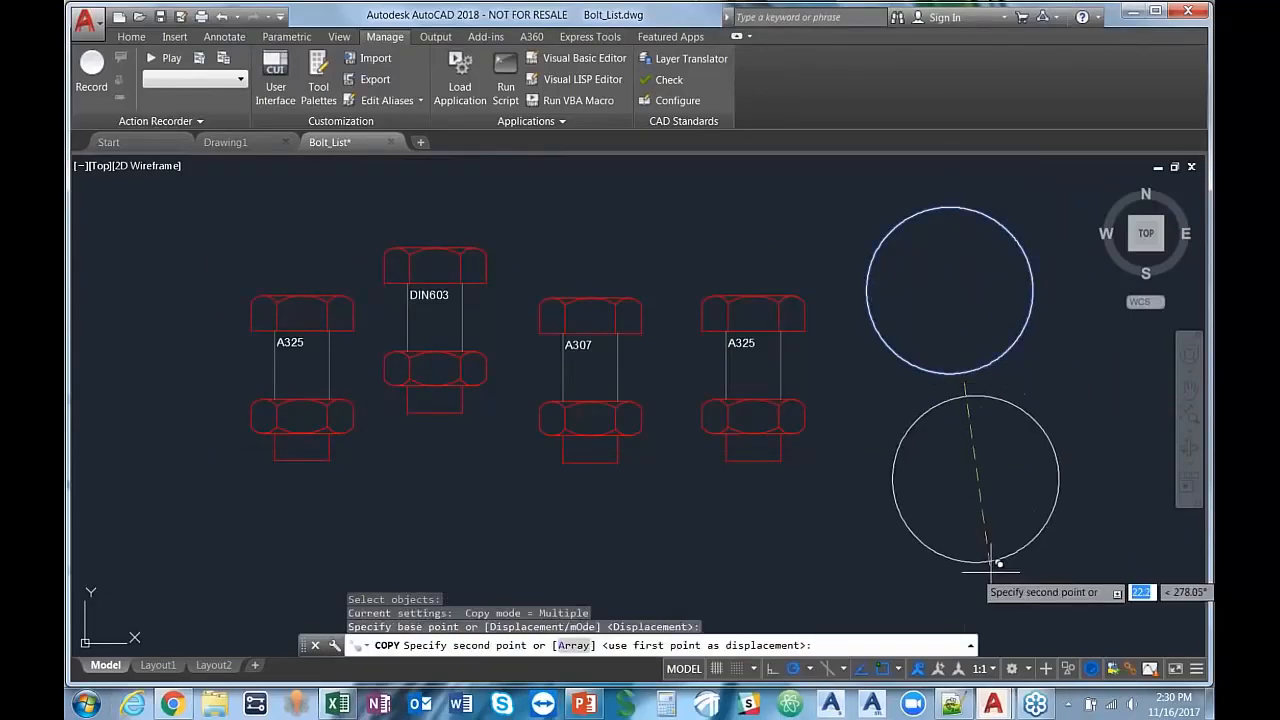
left_click(997, 563)
key("Return")
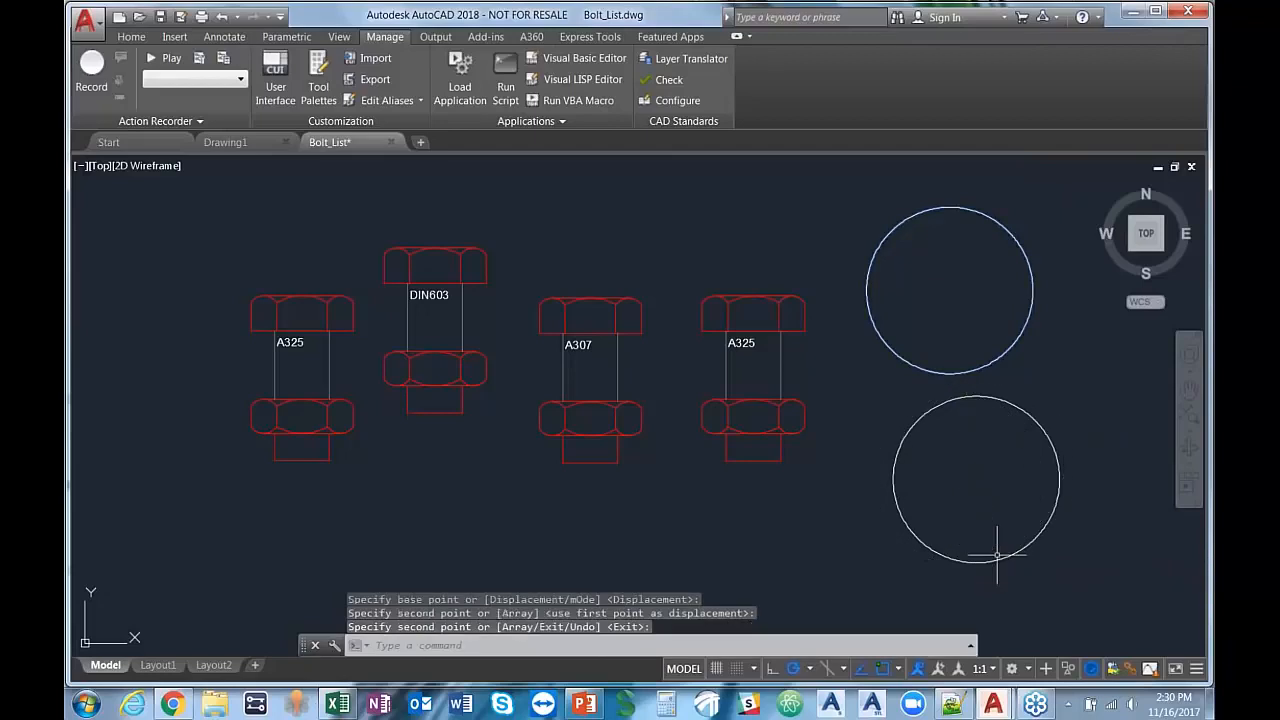
Step: Delete the copied circle and the original circle beside the bolts
left_click(1060, 391)
left_click(989, 437)
key("Delete")
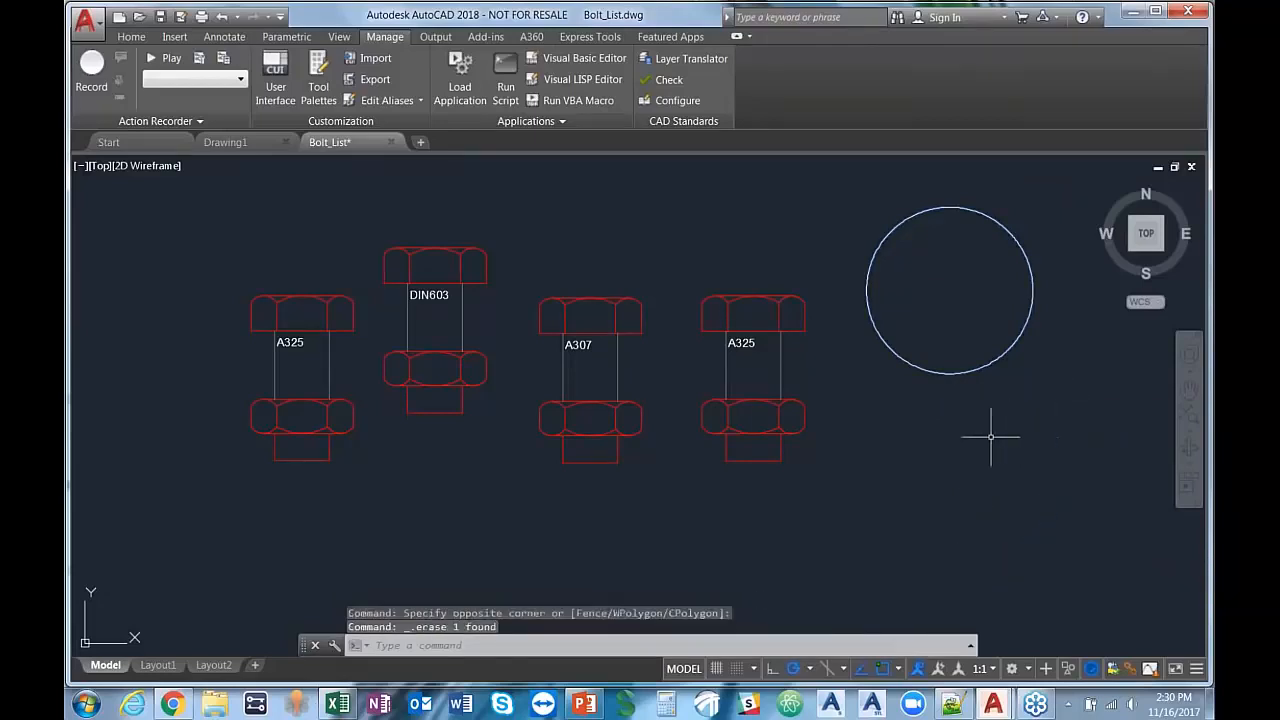
left_click(1034, 443)
left_click(922, 284)
key("Delete")
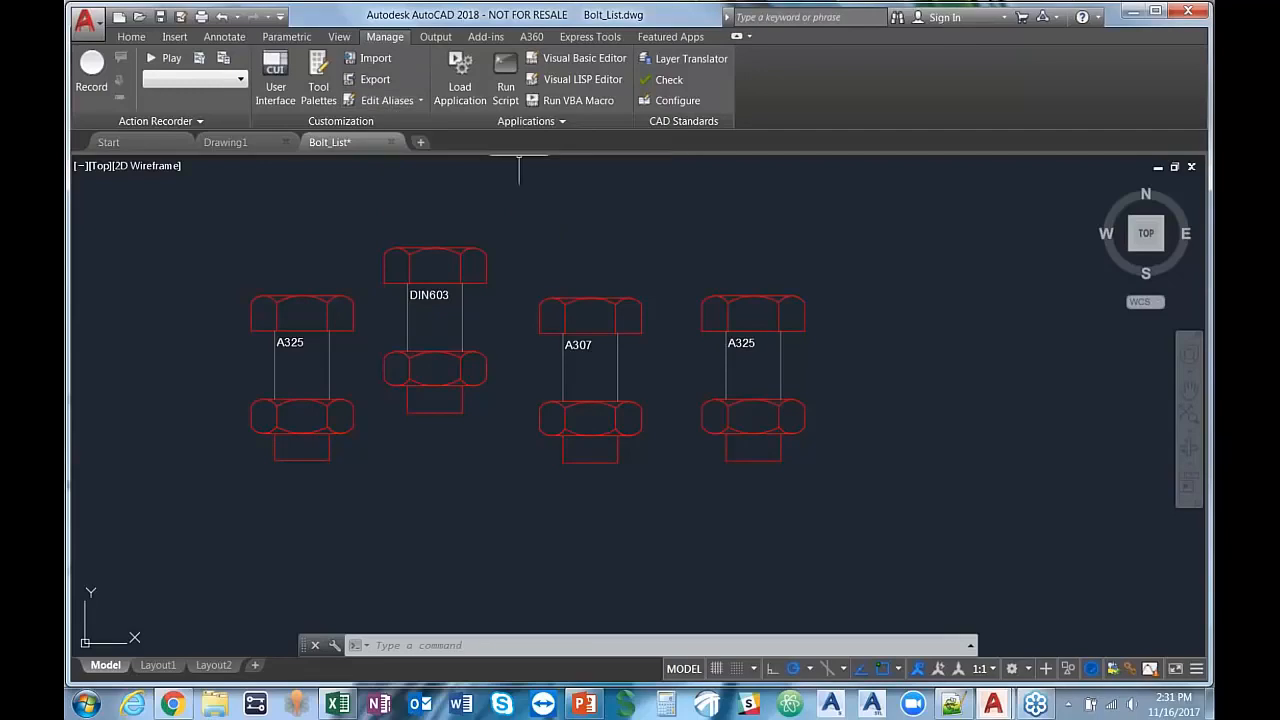
Step: Open the Autodesk App Store, examine its AutoCAD app listings and product filter choices, and return to the drawing
mouse_move(566, 433)
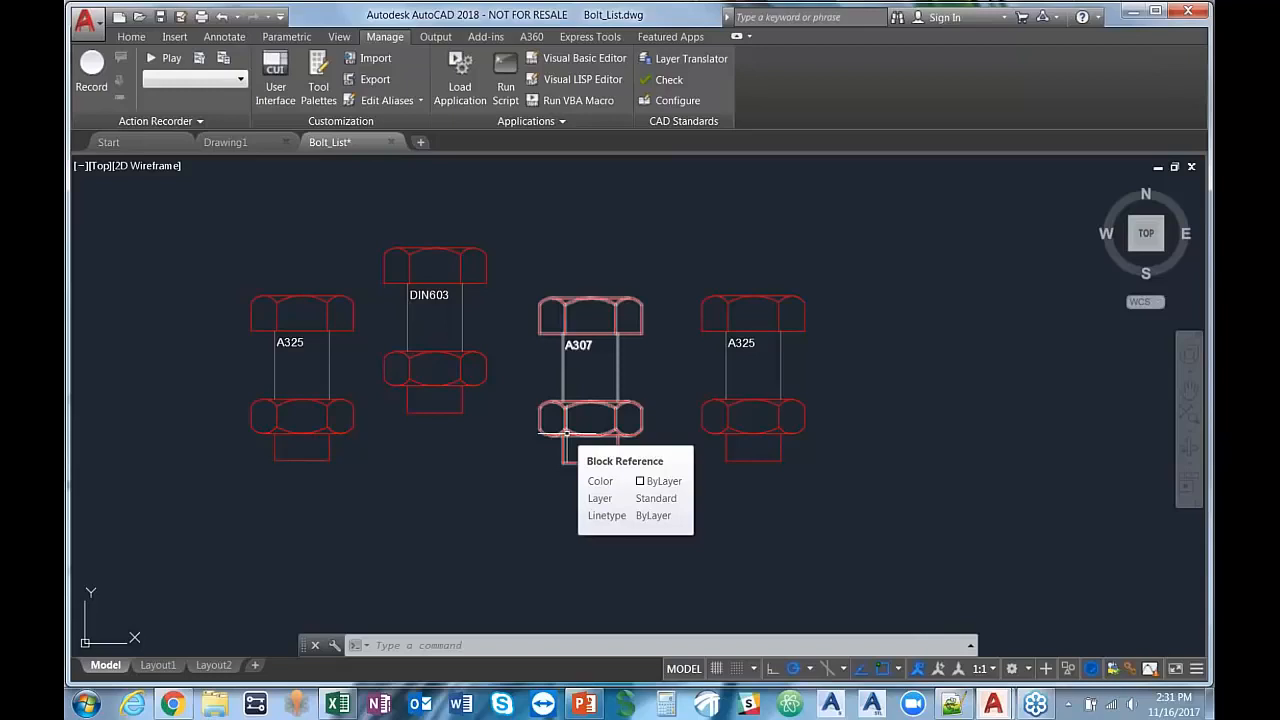
left_click(655, 40)
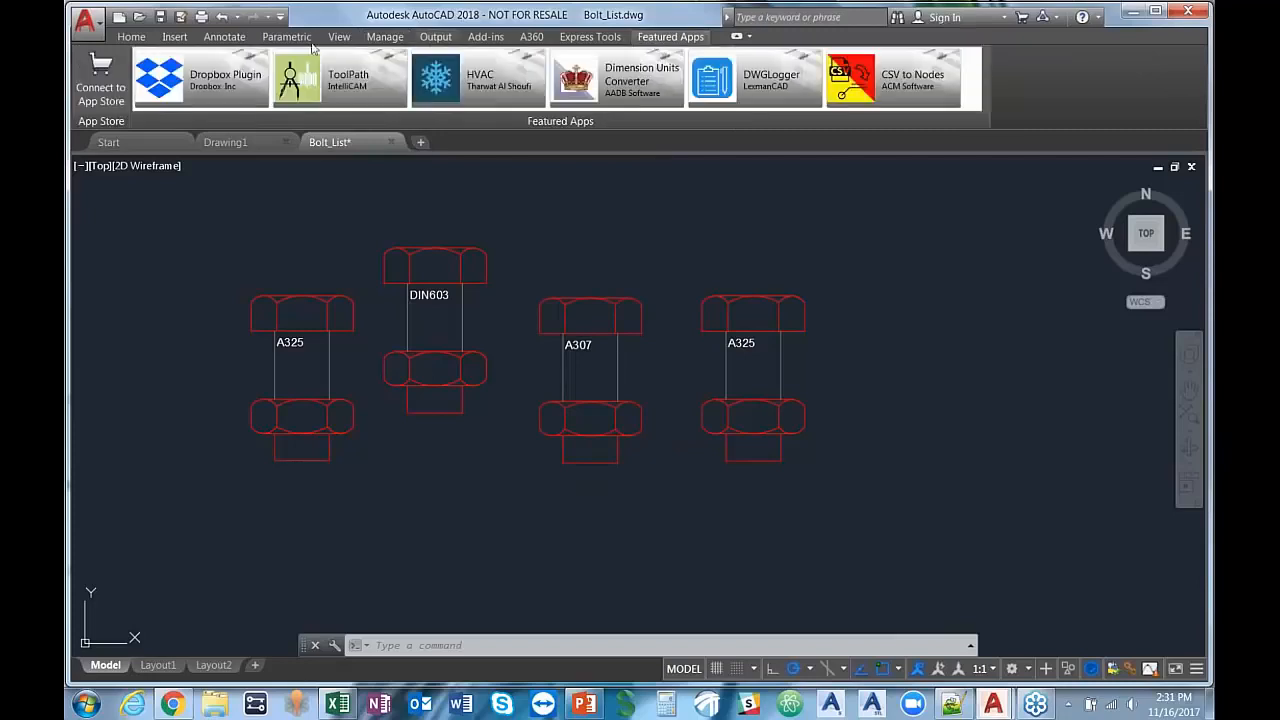
left_click(101, 90)
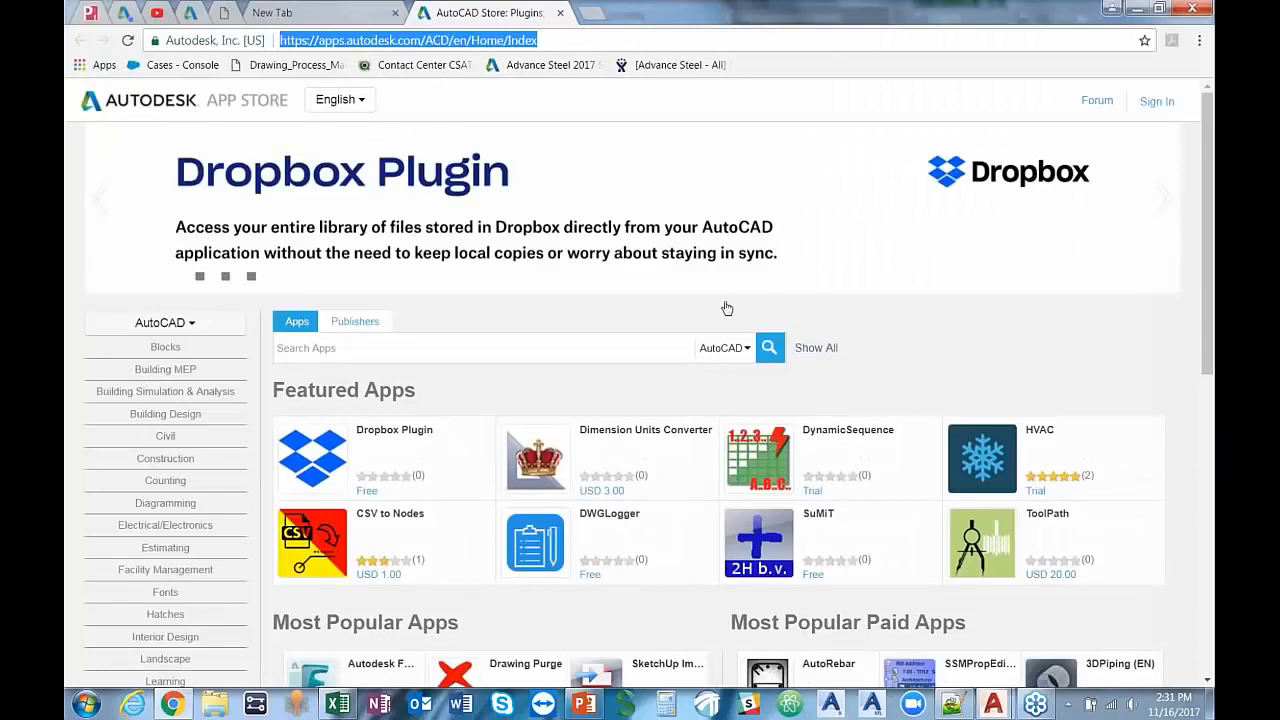
scroll(800, 299, "down", 2)
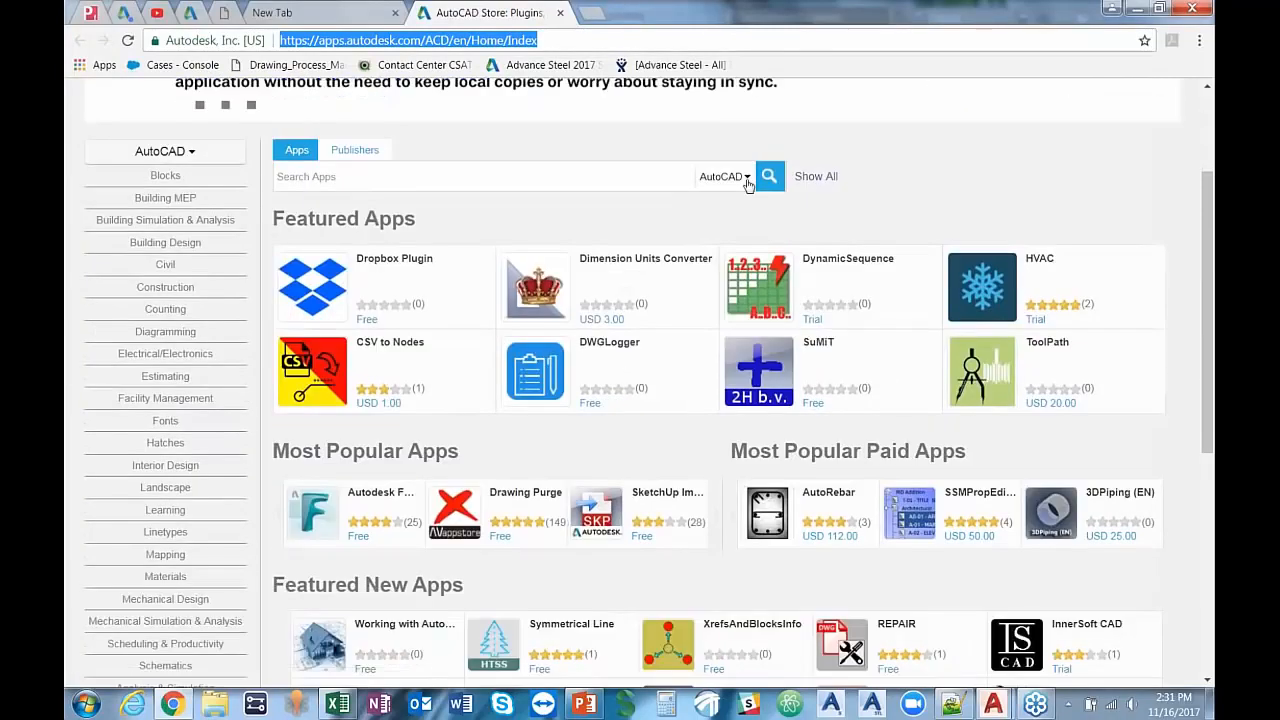
left_click(746, 178)
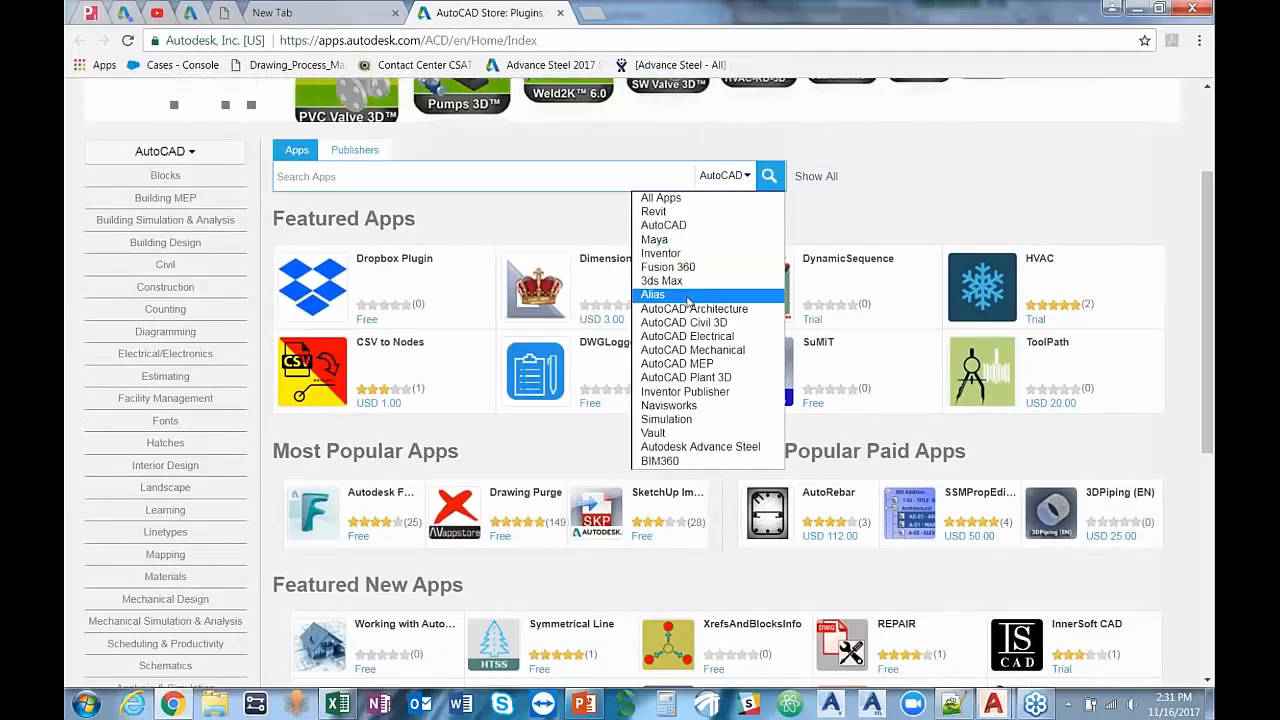
left_click(912, 198)
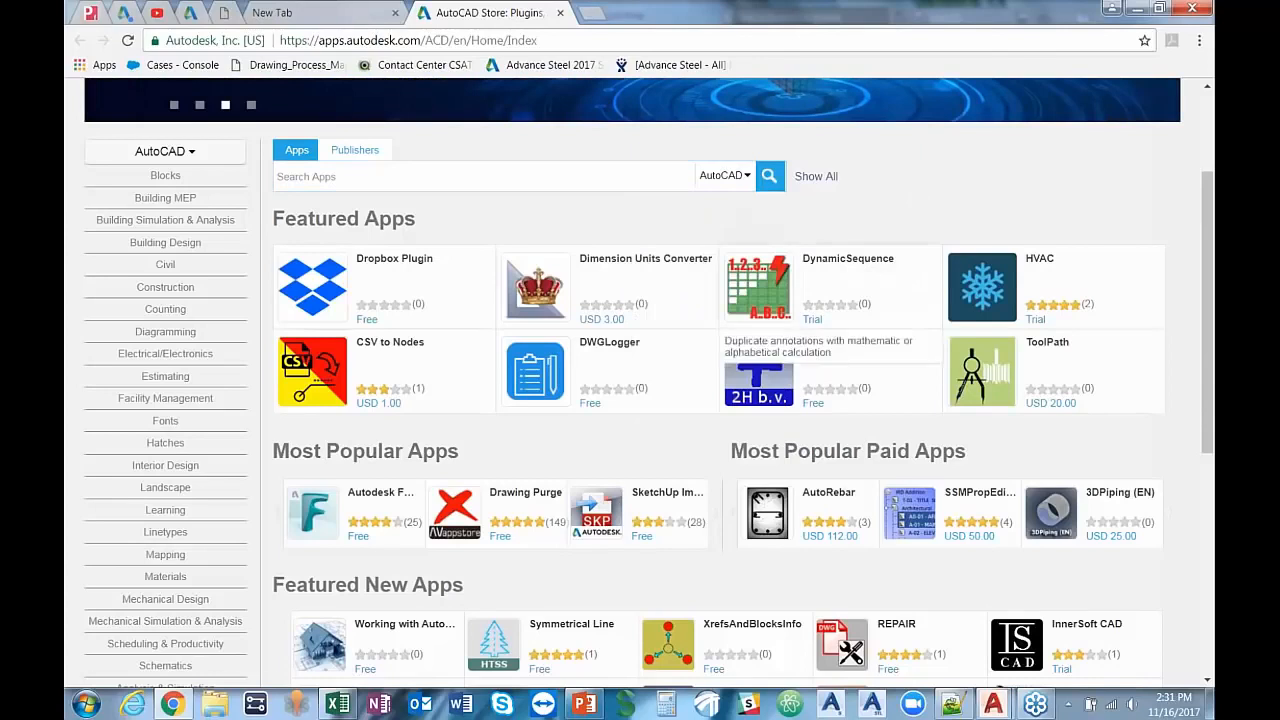
scroll(829, 380, "down", 1)
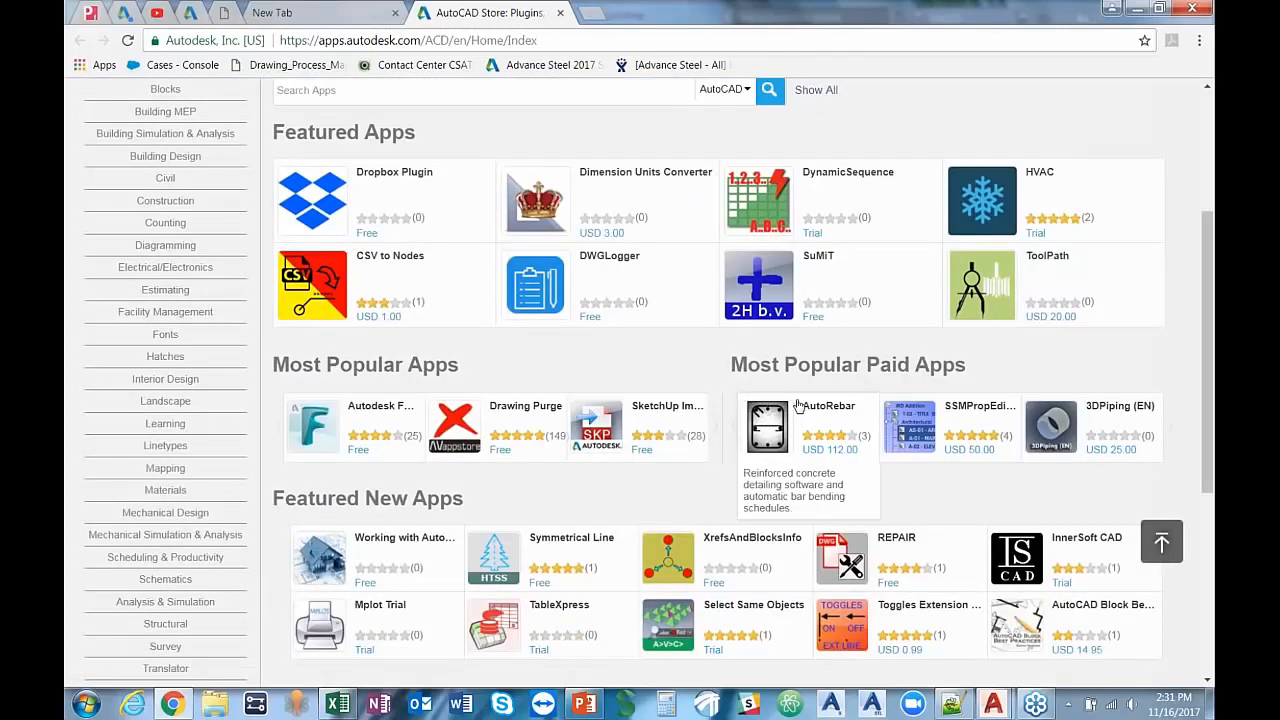
left_click(1136, 8)
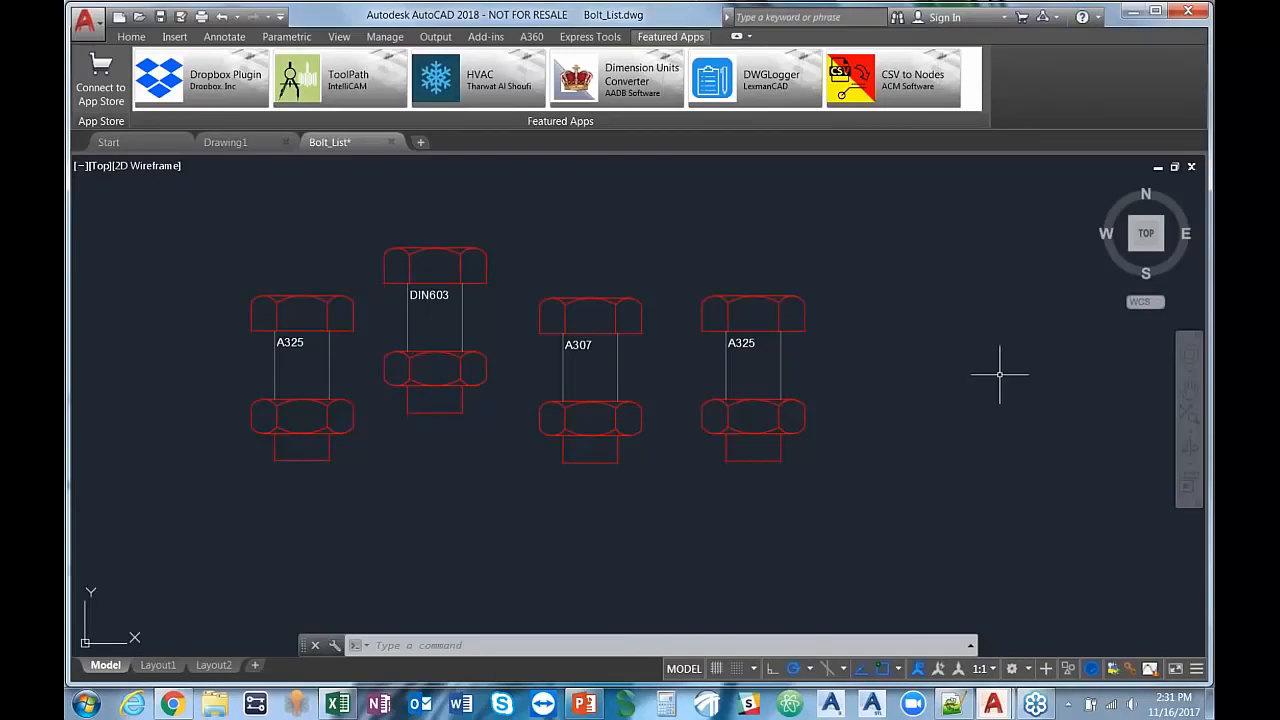
Step: Switch to Excel to examine the bolt IDs, quantities and grades in BoltListMain.xlsx, and return to AutoCAD
left_click(132, 37)
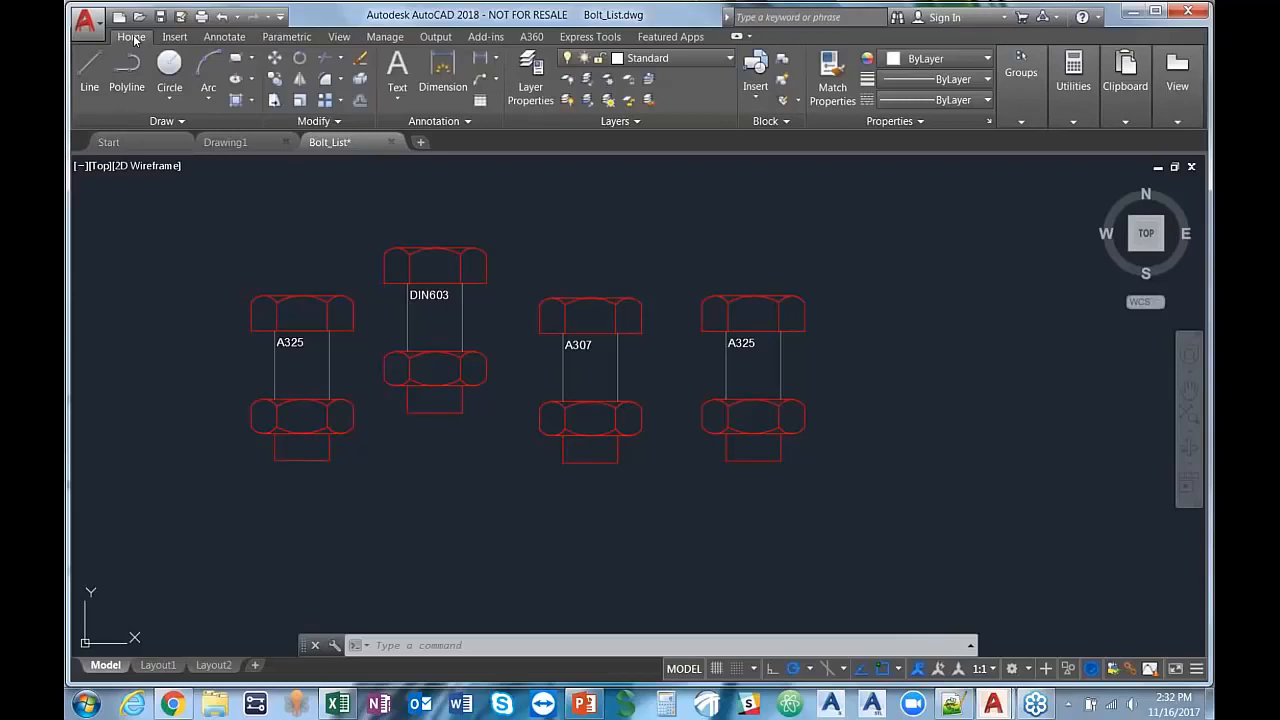
middle_click_drag(270, 478, 307, 448)
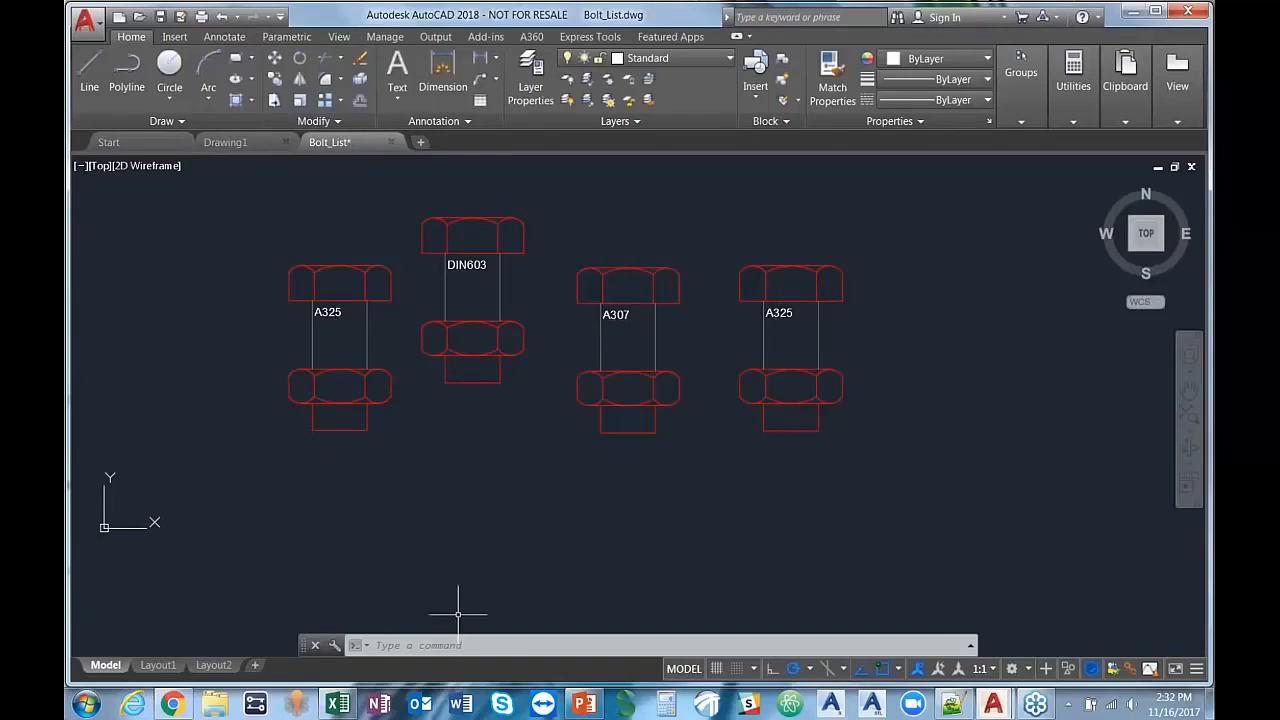
left_click(332, 707)
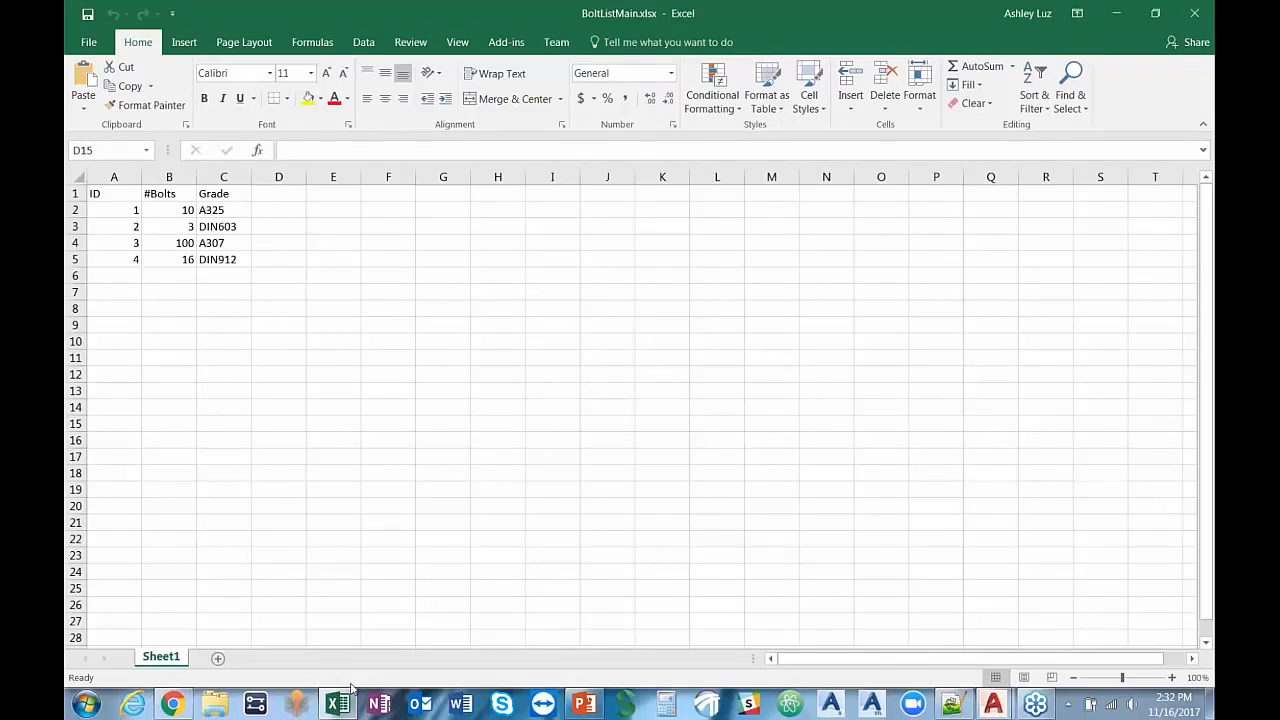
left_click(1115, 13)
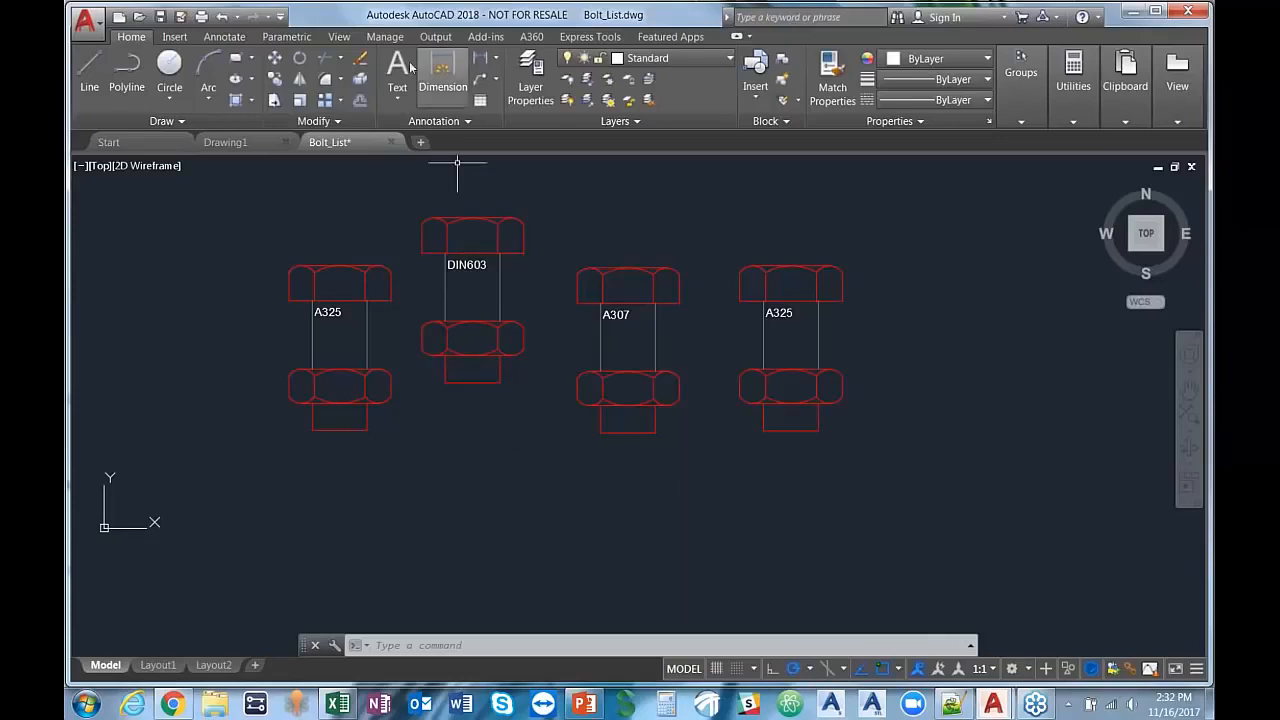
Step: Start a new data extraction and save its .dxe file on the Desktop as BoltLis
left_click(173, 37)
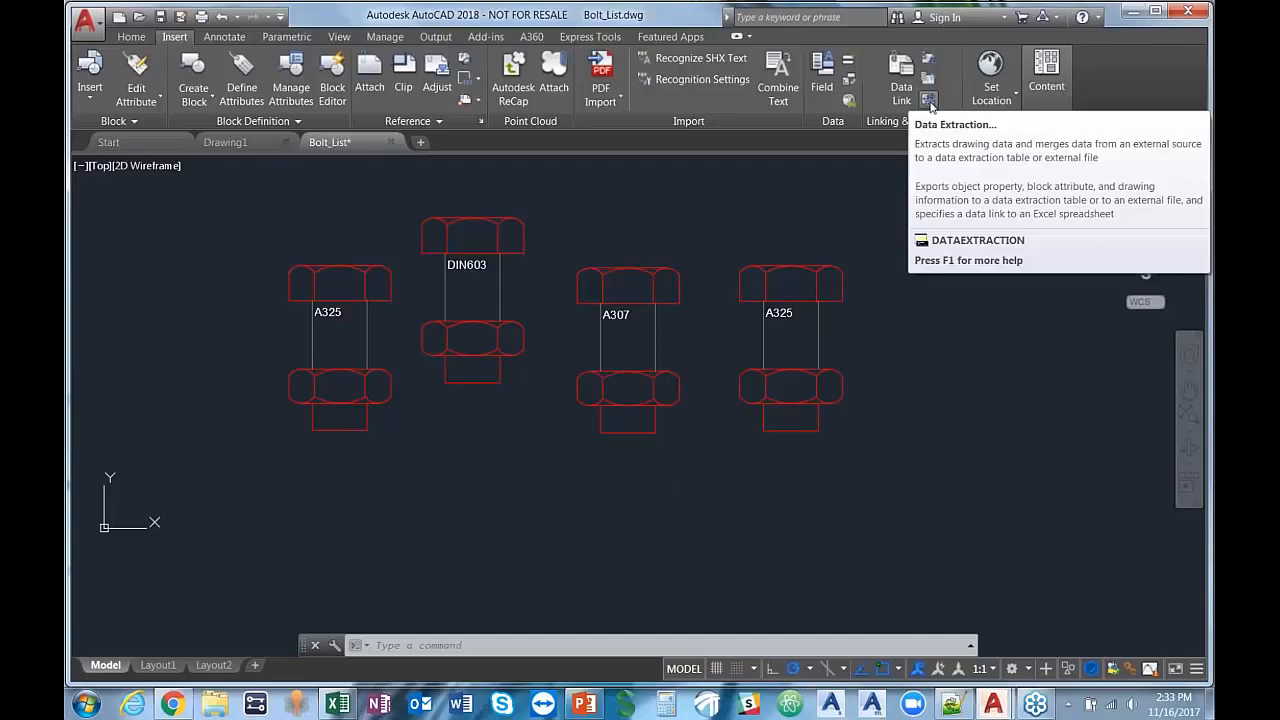
left_click(929, 102)
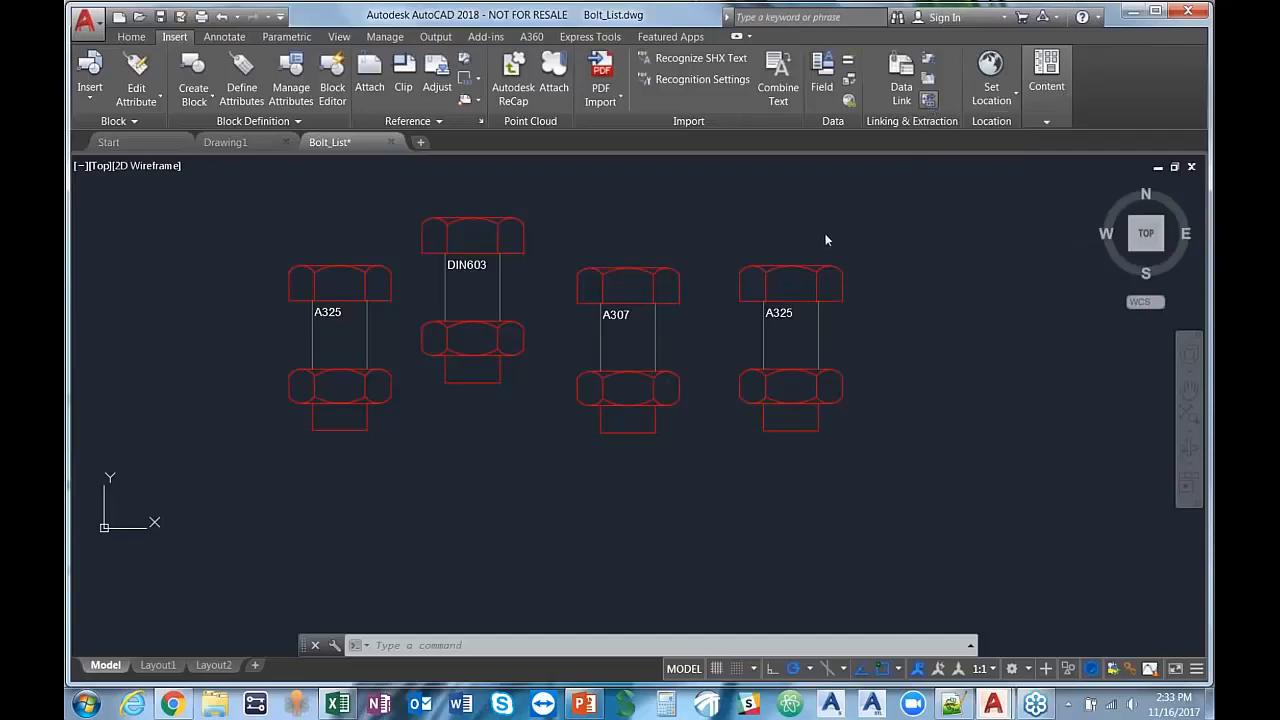
left_click_drag(637, 158, 637, 143)
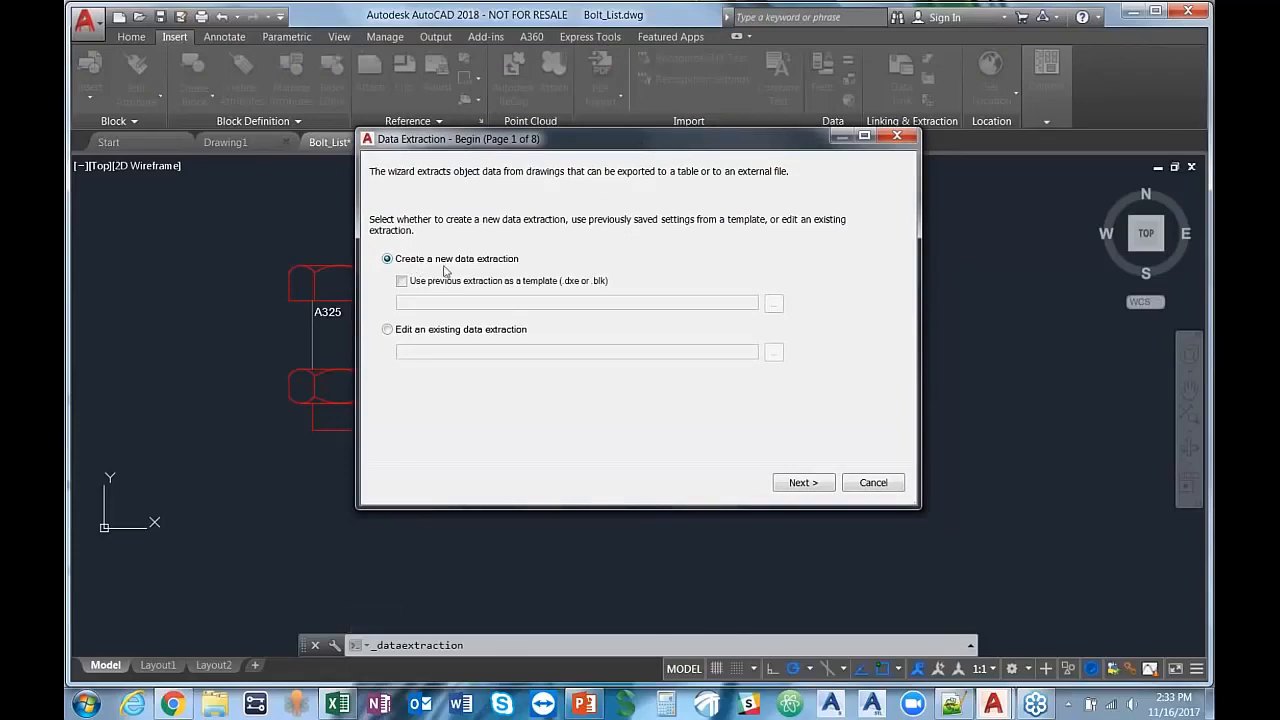
left_click(809, 490)
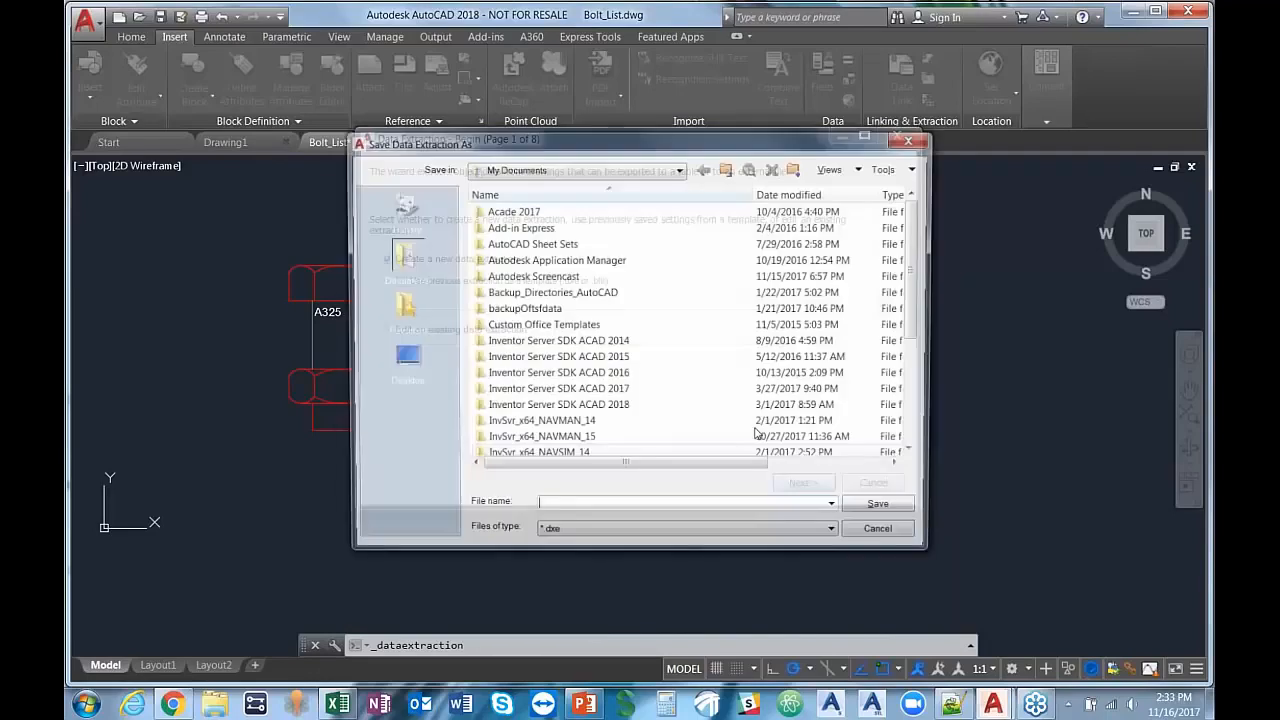
left_click(401, 357)
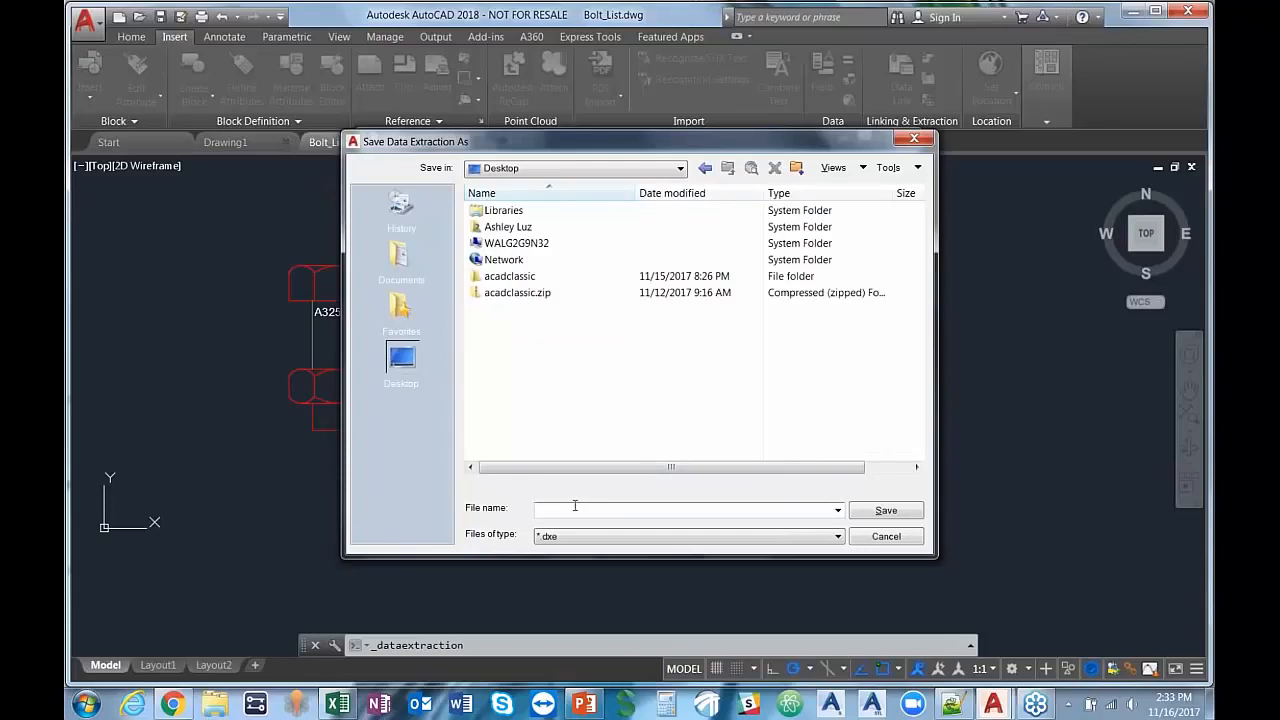
type("BoltList")
left_click(914, 512)
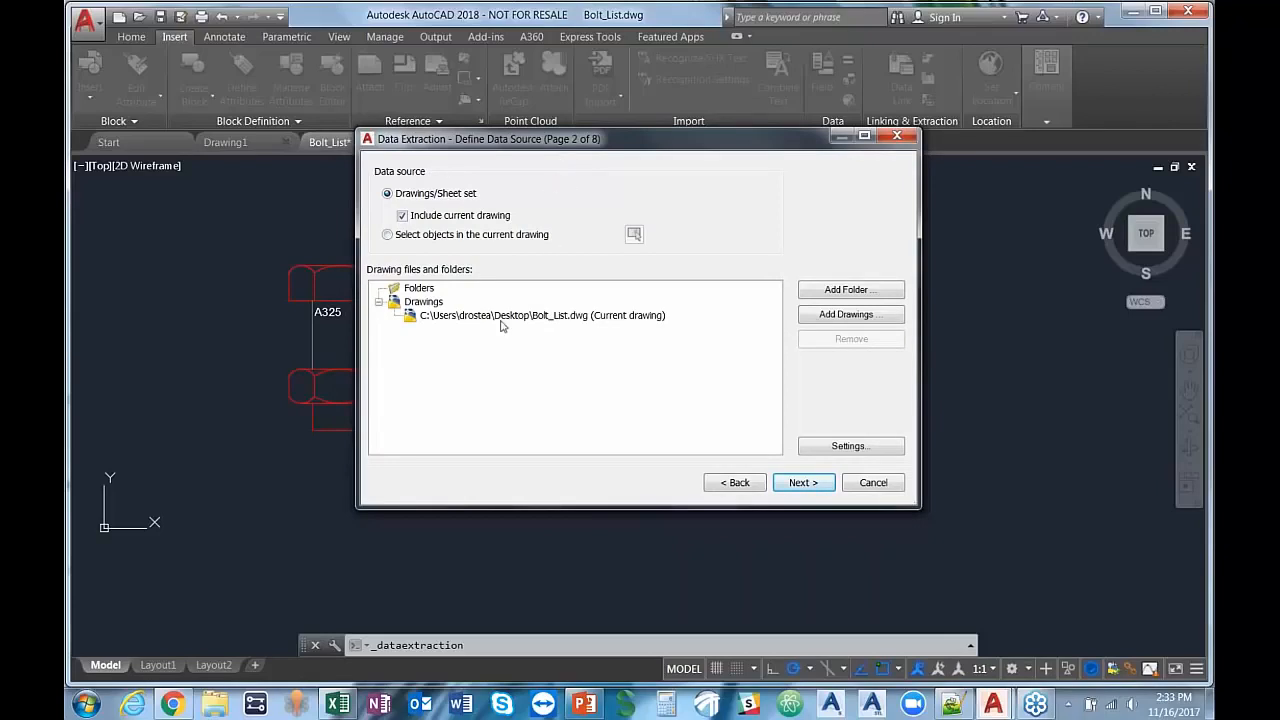
Step: Use Bolt_List.dwg as the data source, display only blocks with attributes, and keep only the bolt_1 block selected for extraction
left_click(464, 318)
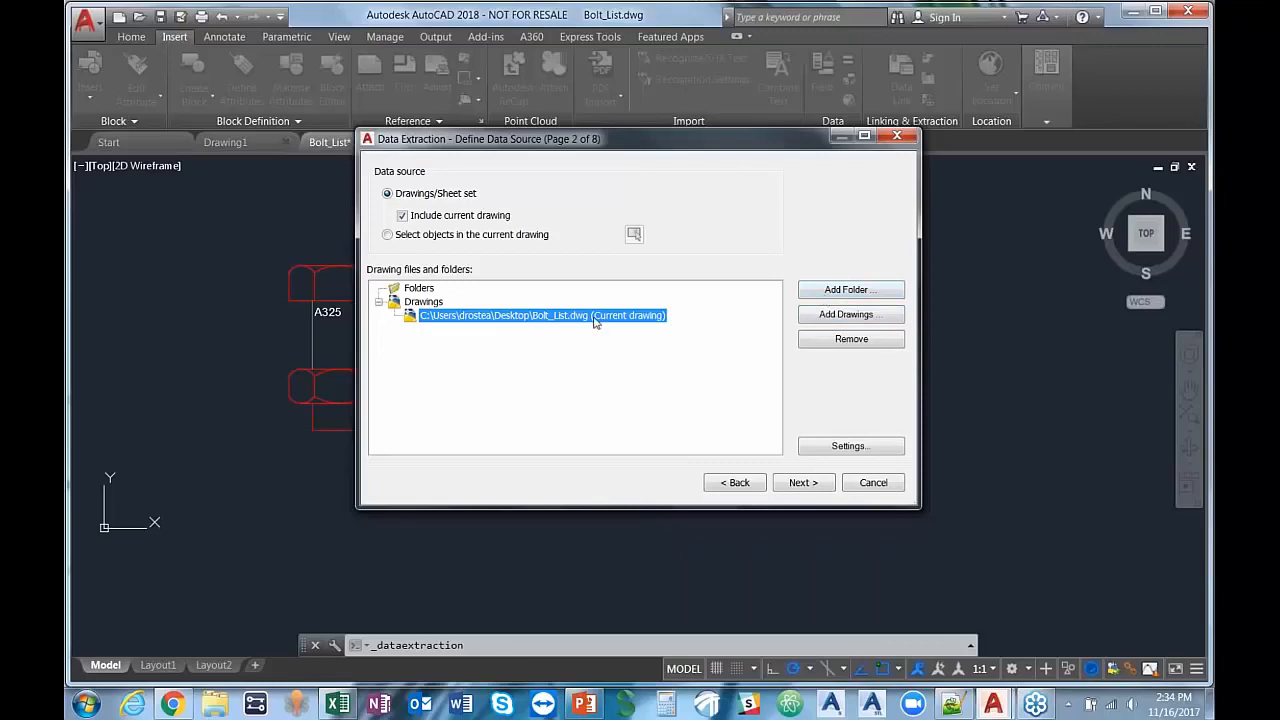
left_click(803, 482)
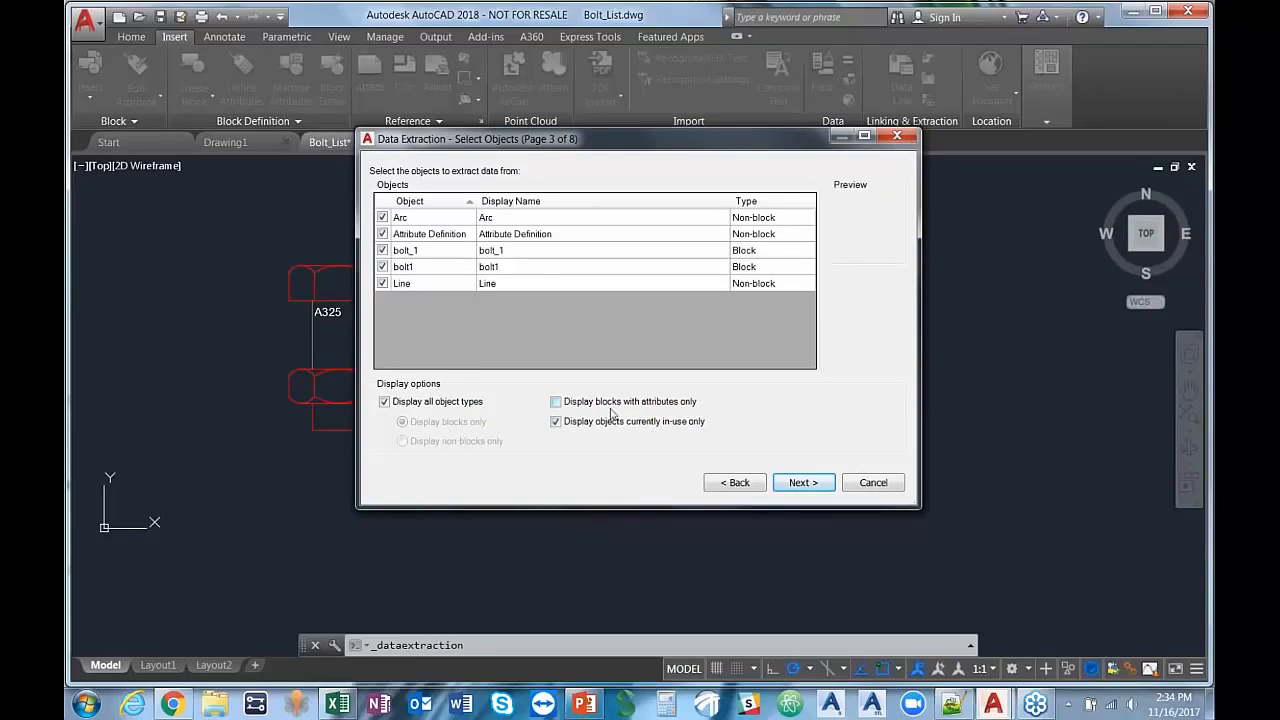
left_click(556, 401)
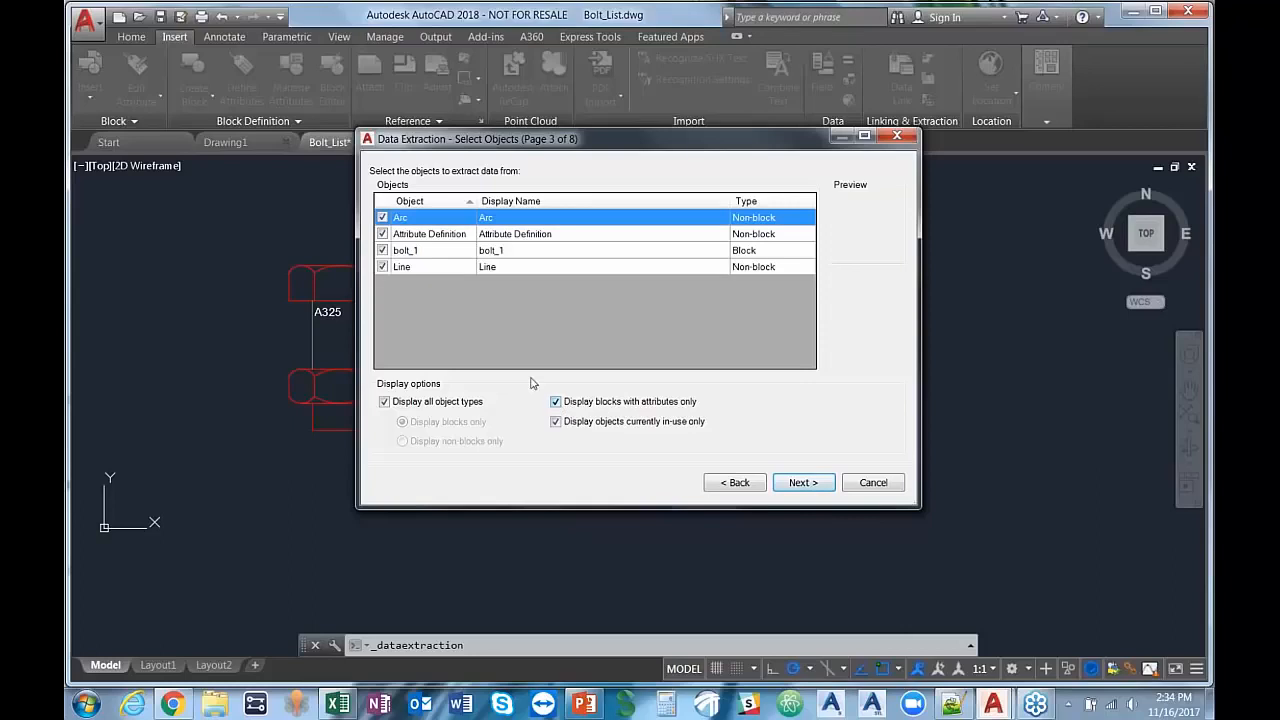
left_click(382, 217)
left_click(382, 234)
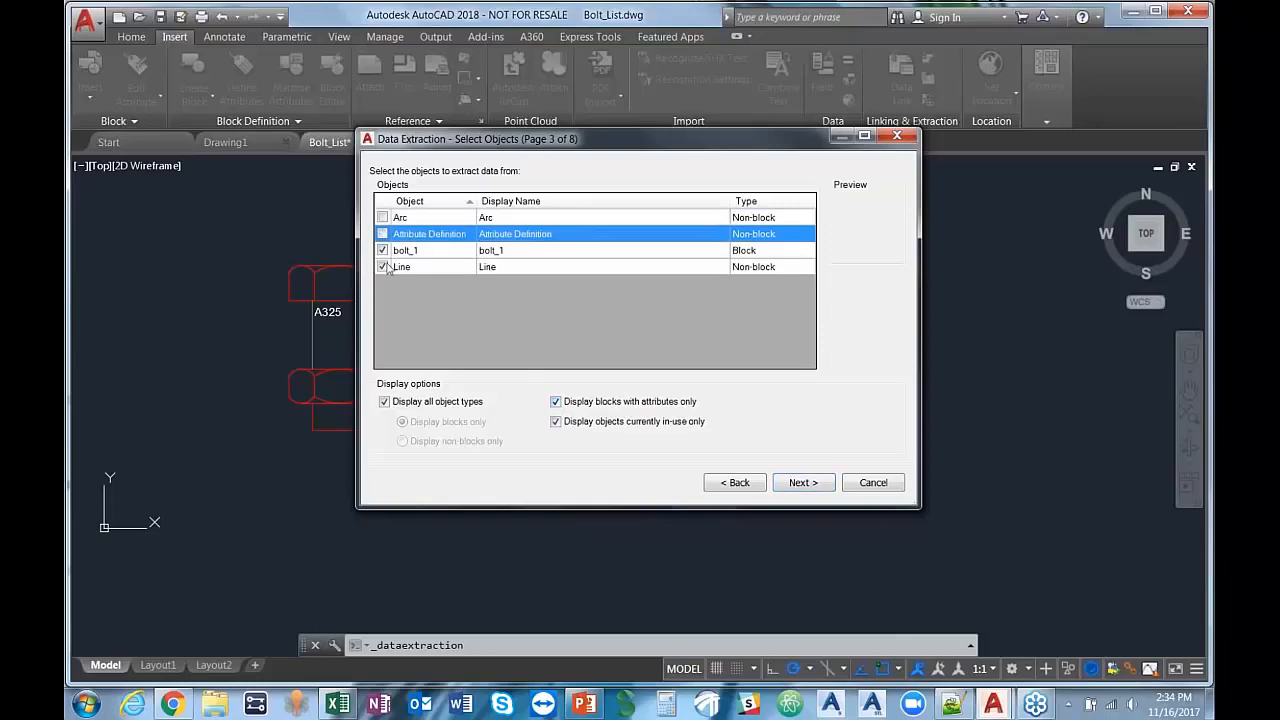
left_click(382, 266)
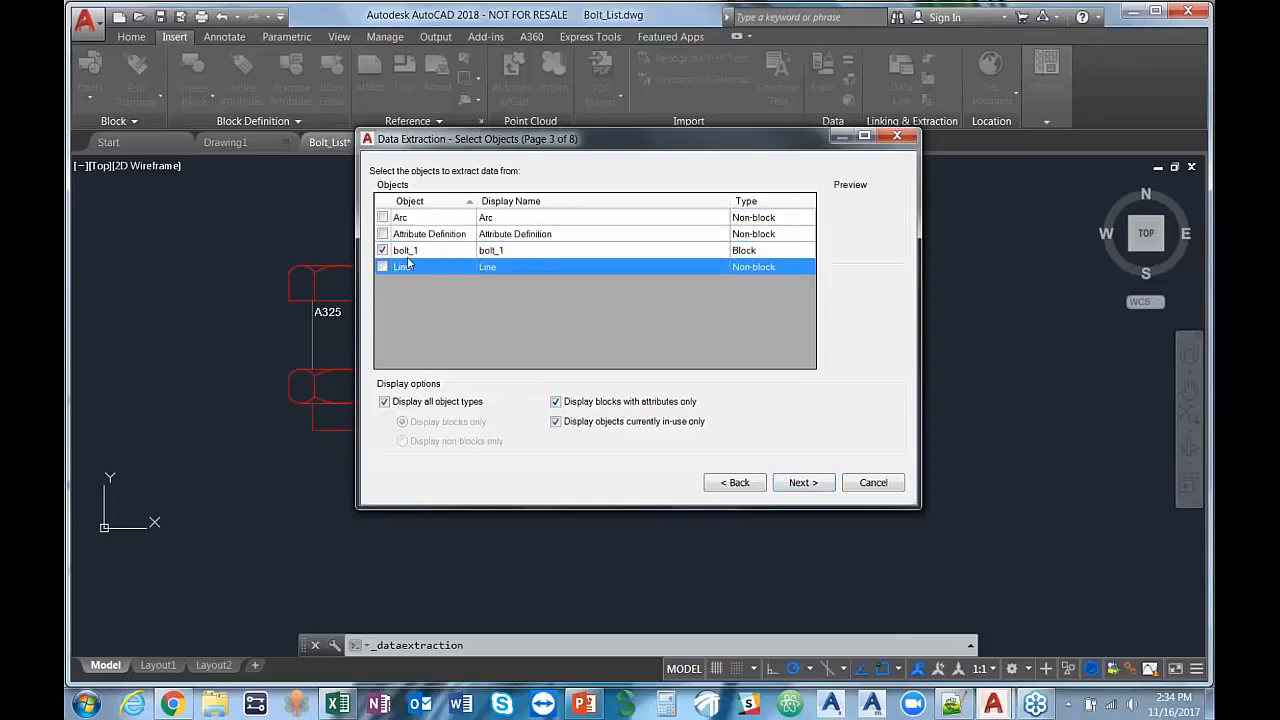
left_click(793, 485)
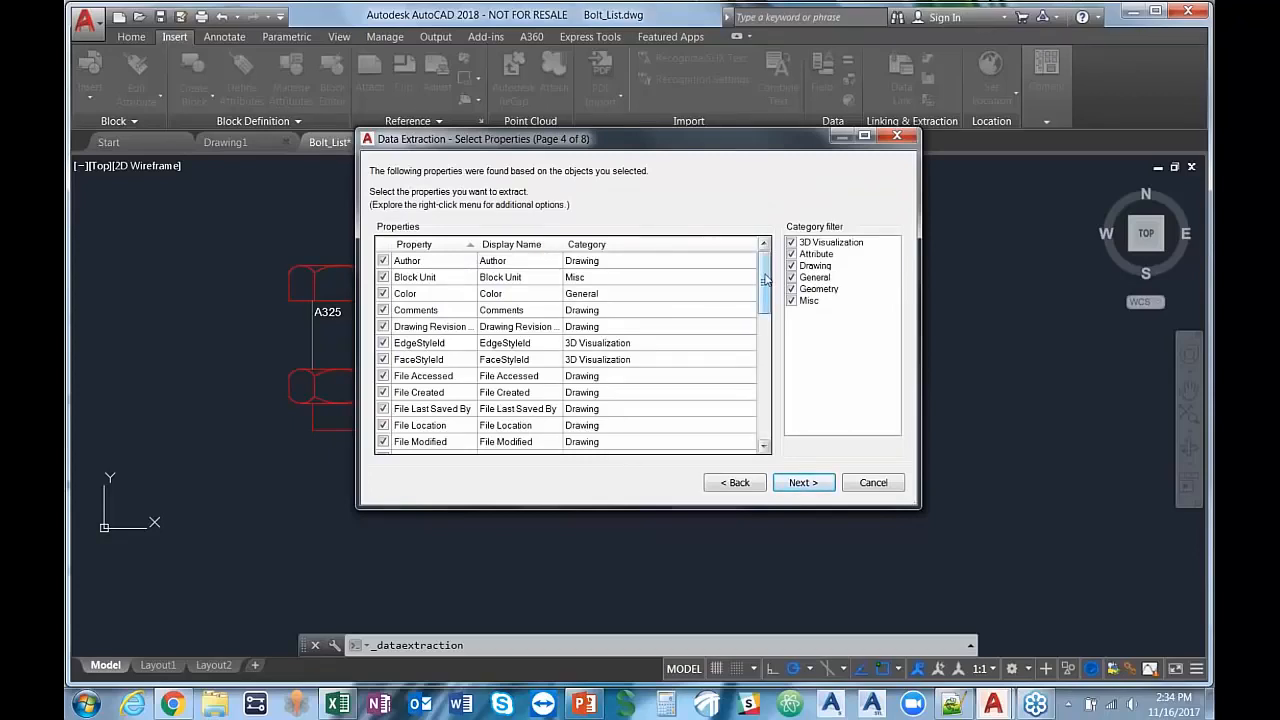
Step: Limit the extracted properties to GRADE by excluding it and inverting the selection, and continue to refining the data
left_click_drag(765, 280, 765, 333)
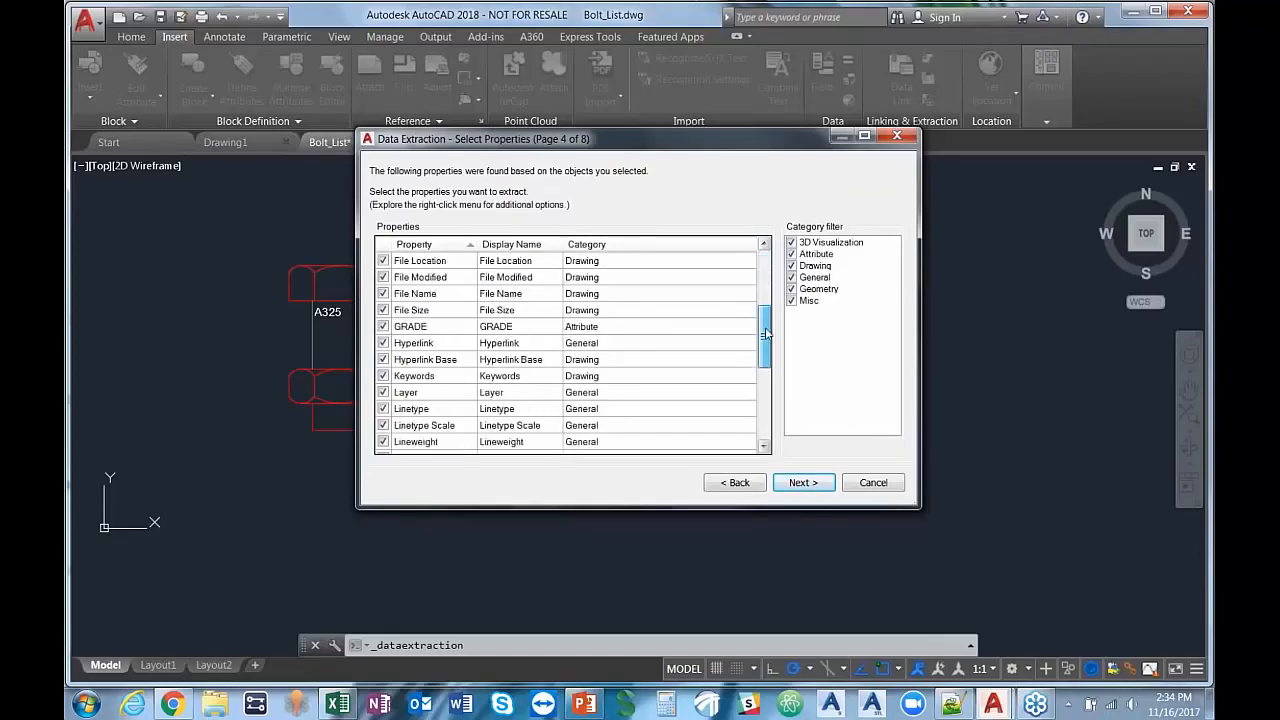
left_click(417, 330)
left_click(384, 327)
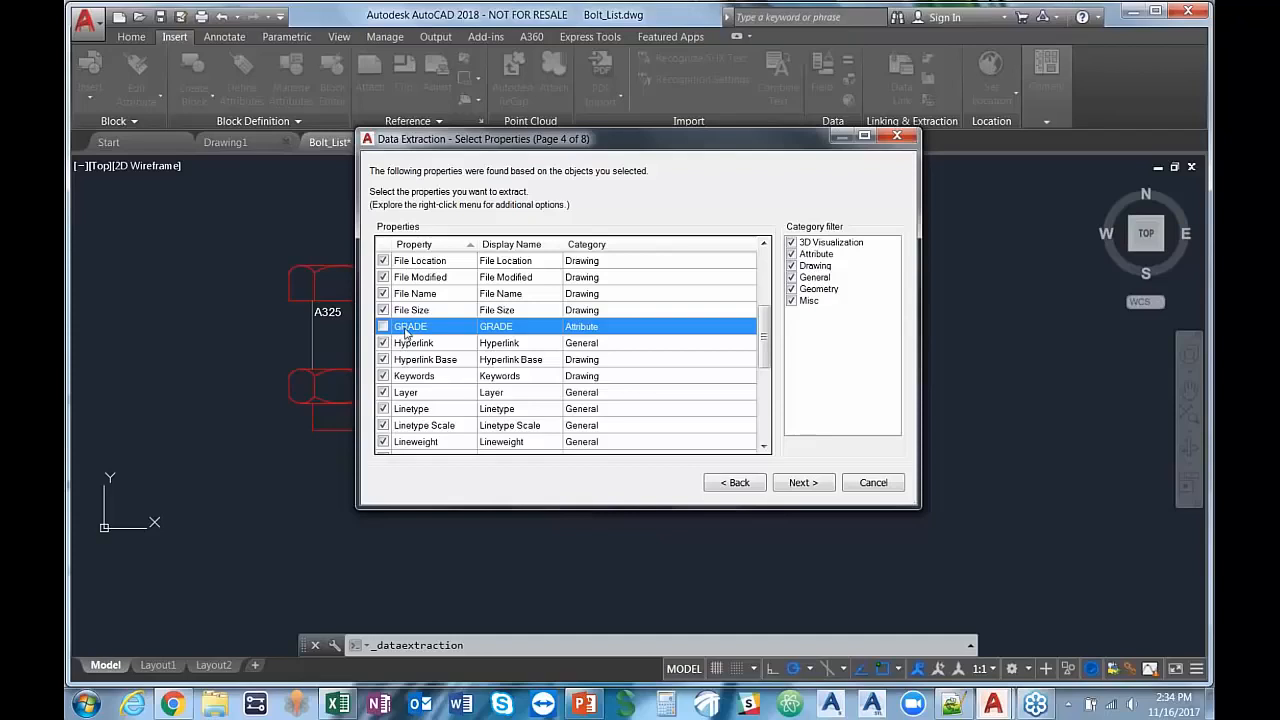
right_click(406, 333)
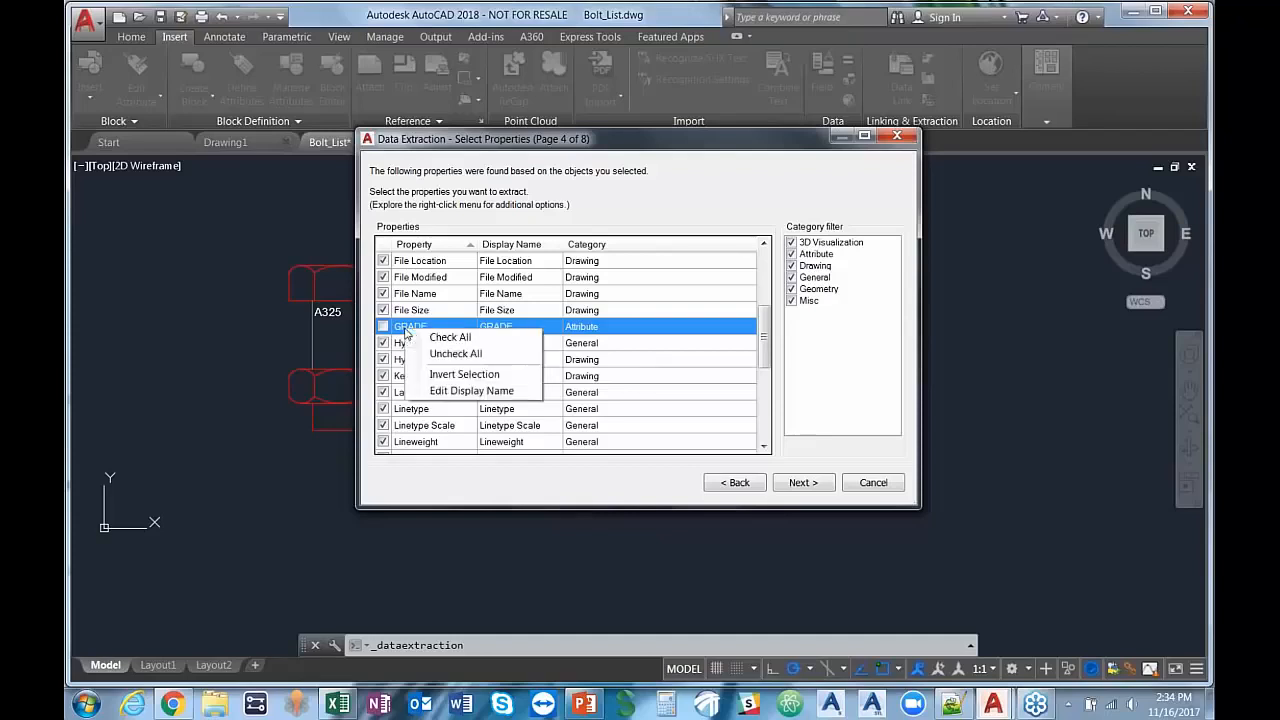
left_click(441, 377)
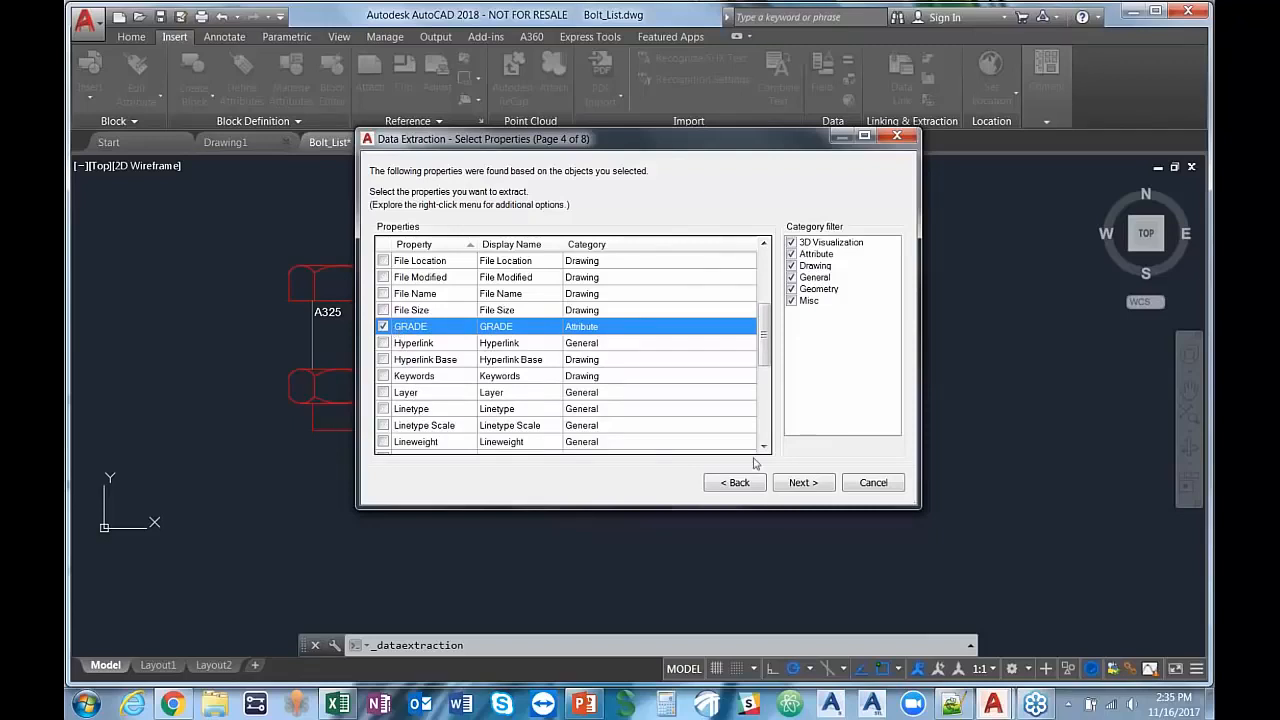
left_click(803, 483)
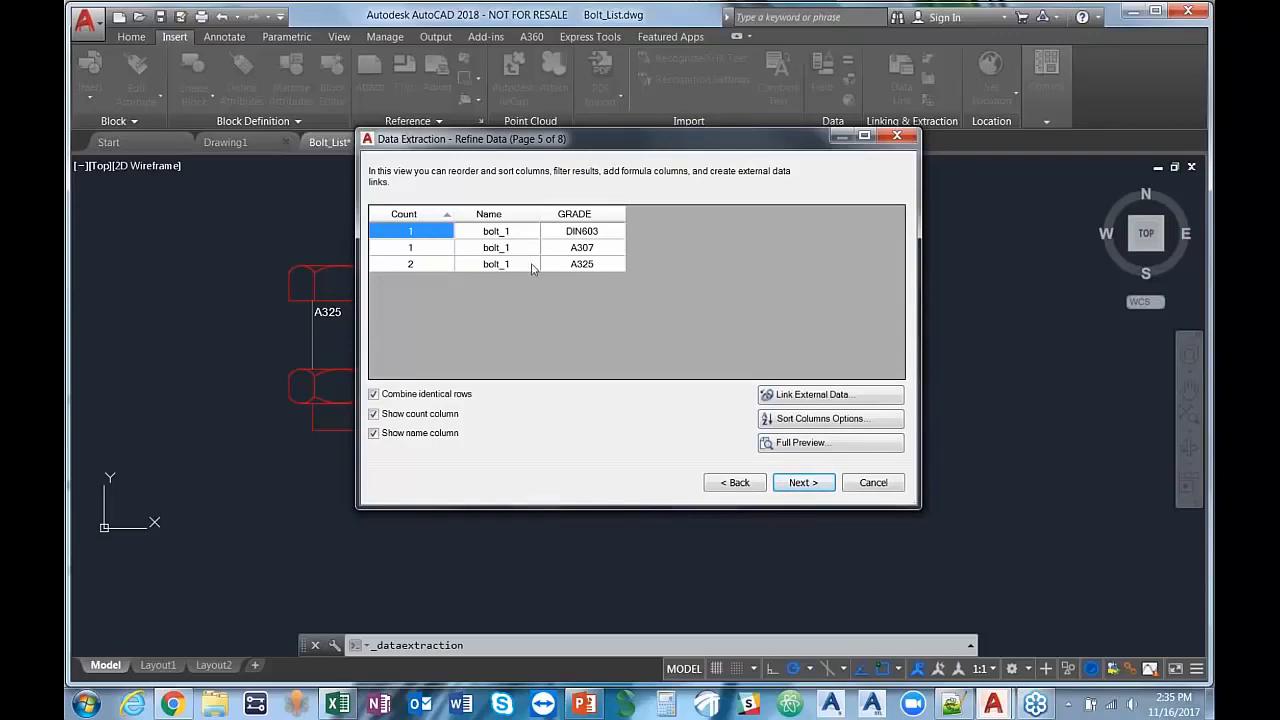
Step: Sort the extracted bolt rows in ascending order by GRADE
left_click(581, 217)
left_click(581, 217)
left_click(581, 217)
Step: Start linking external data to the extraction and create a new Excel data link named BoltList
left_click(803, 399)
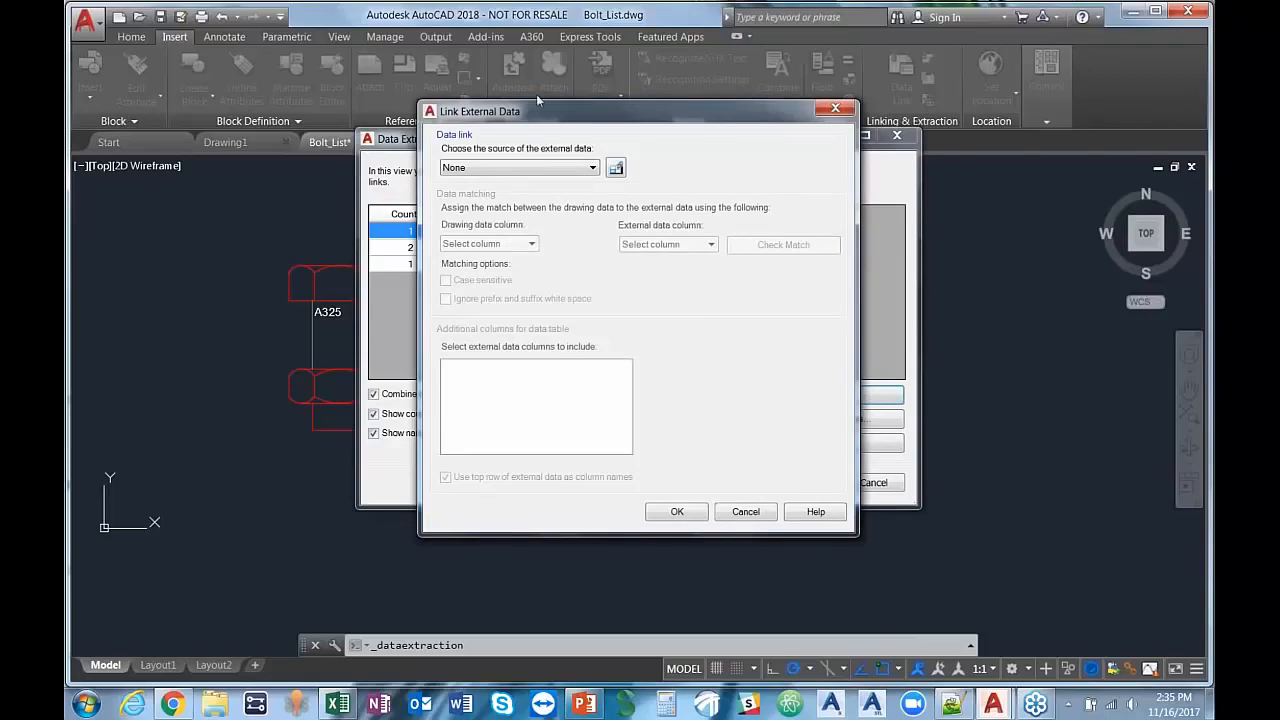
left_click(616, 170)
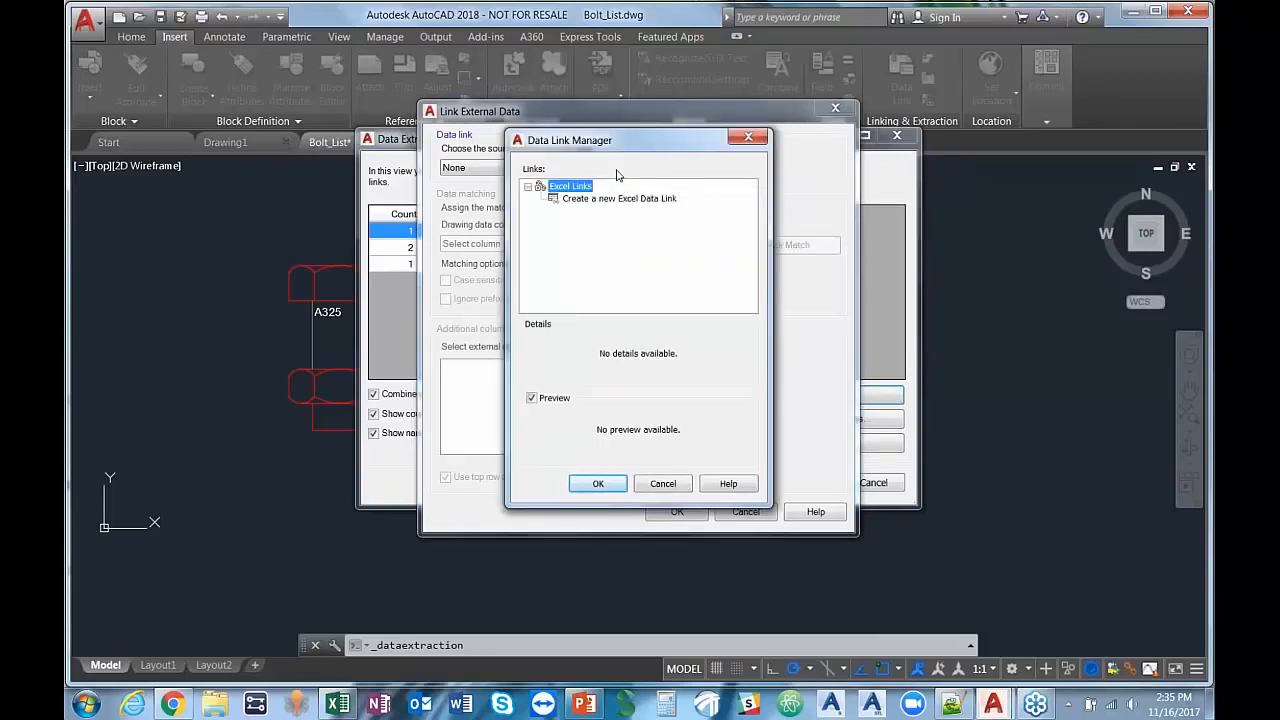
left_click(583, 199)
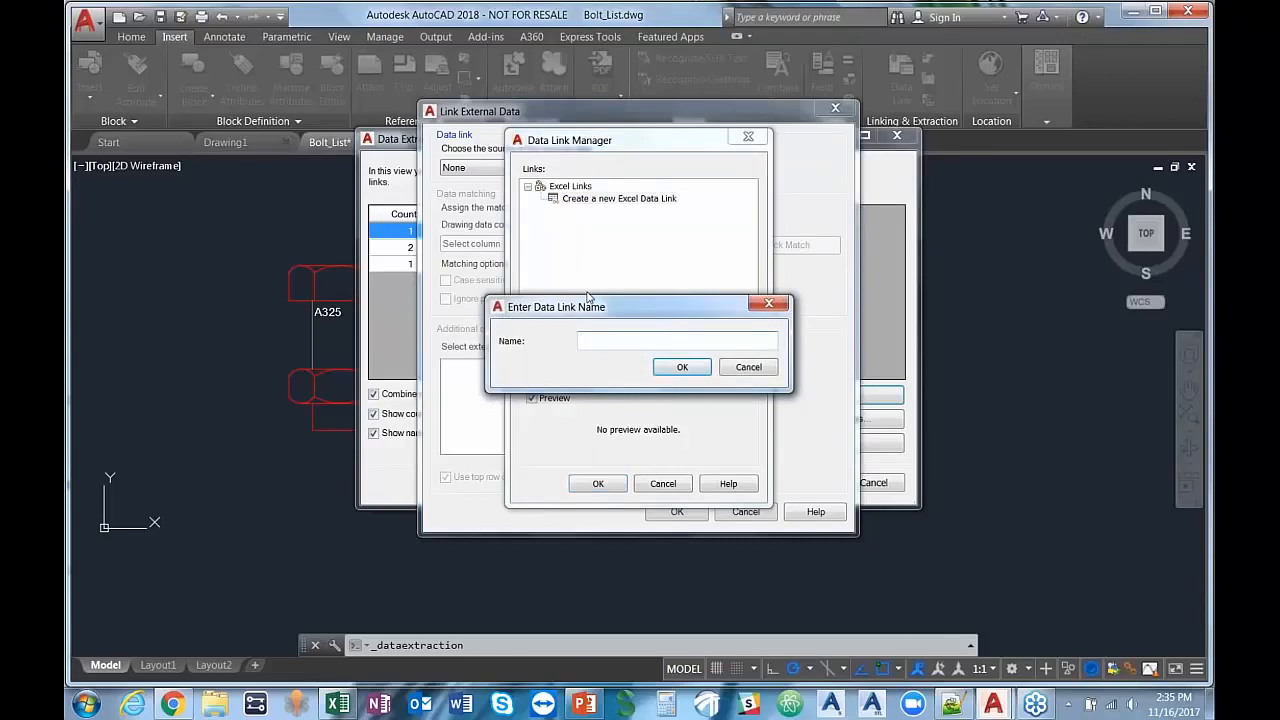
type("BoltList")
left_click(680, 368)
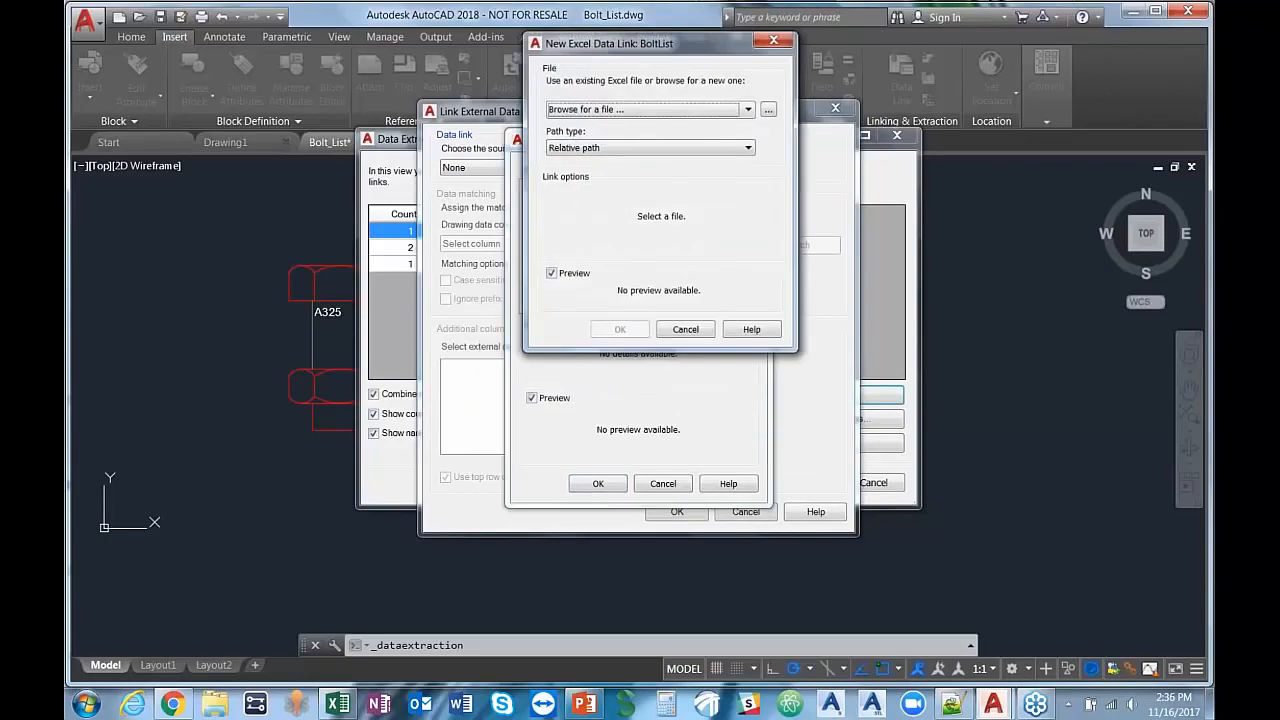
Step: Connect the data link to all of Sheet1 in BoltListMain.xlsx from the Desktop and use BoltList as the external data source
left_click(768, 109)
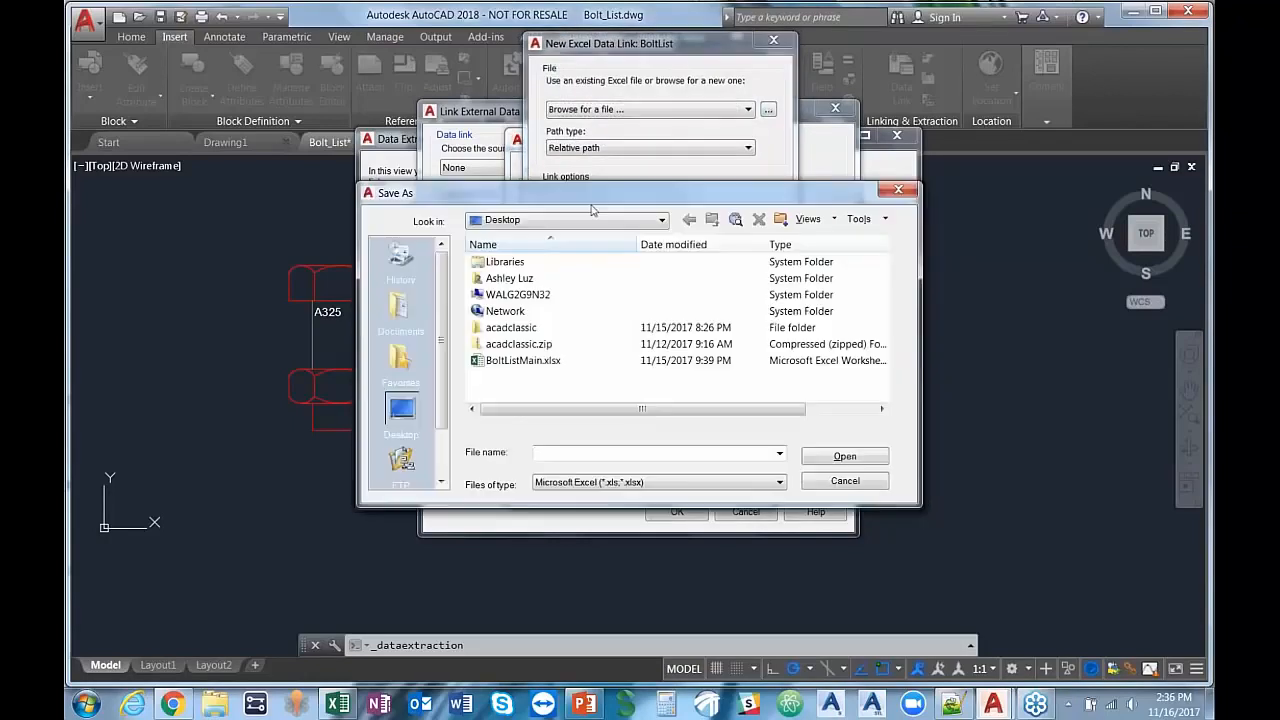
left_click(510, 362)
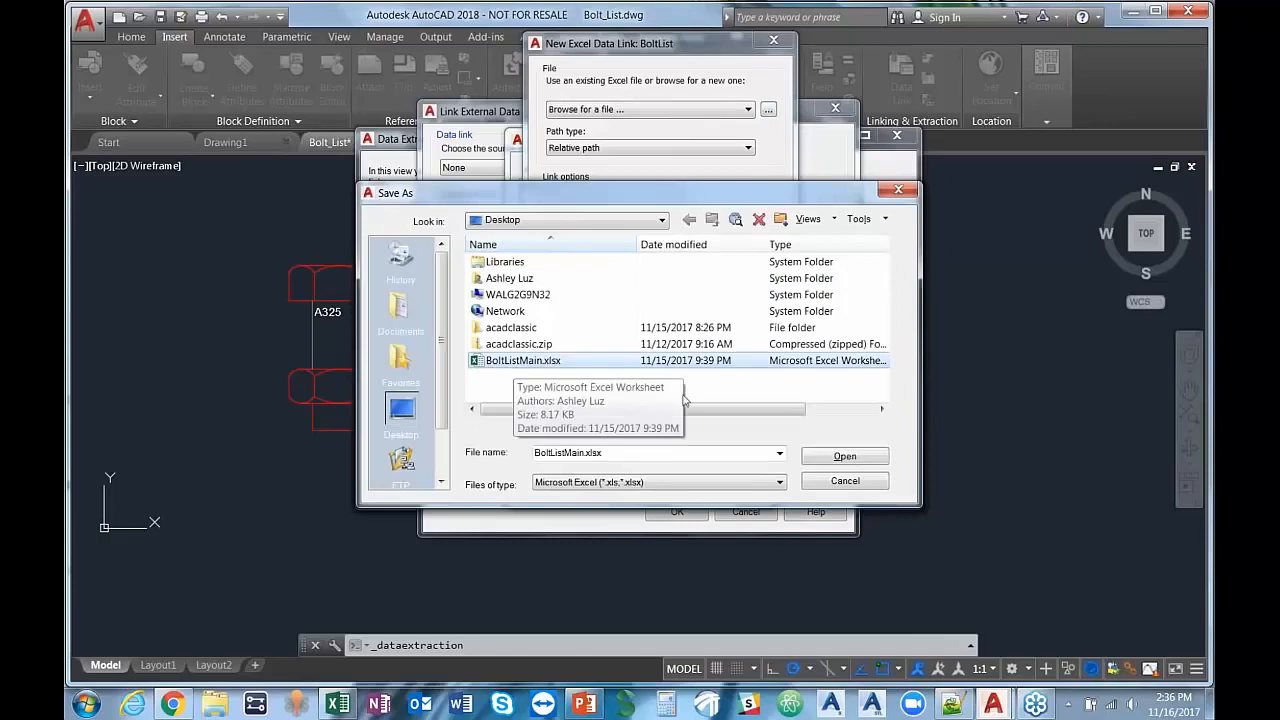
left_click(843, 458)
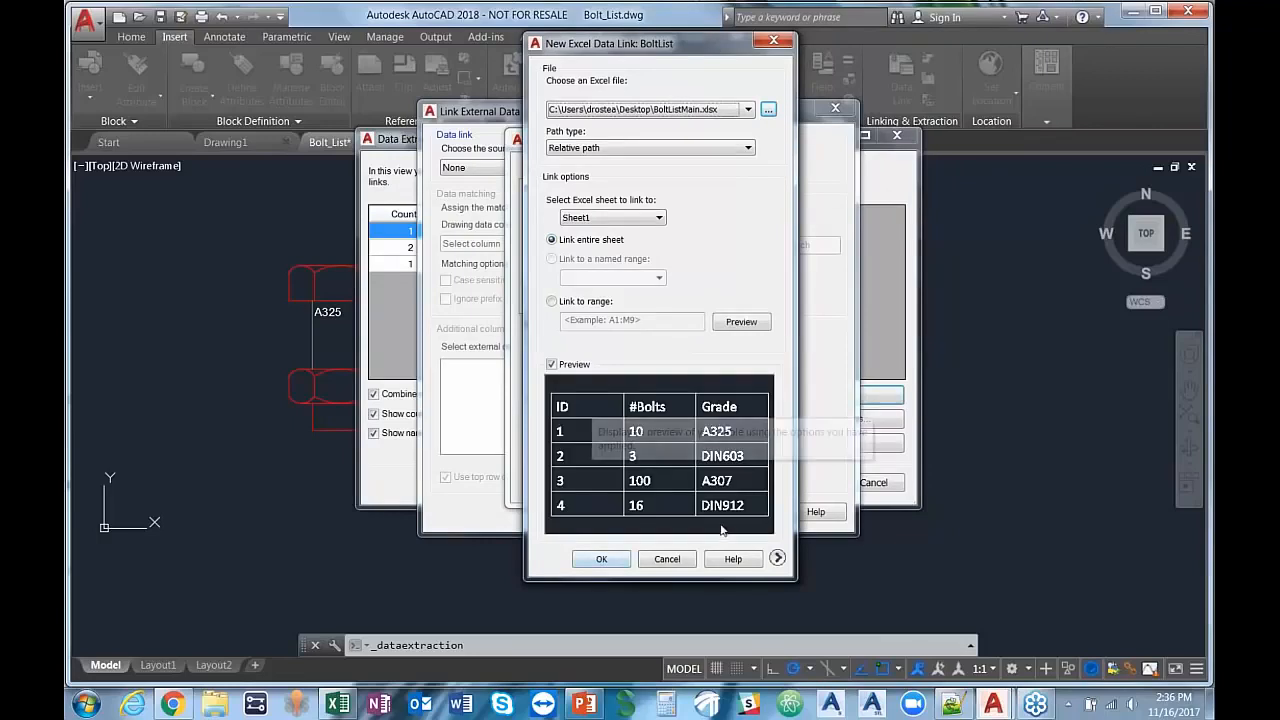
left_click(602, 559)
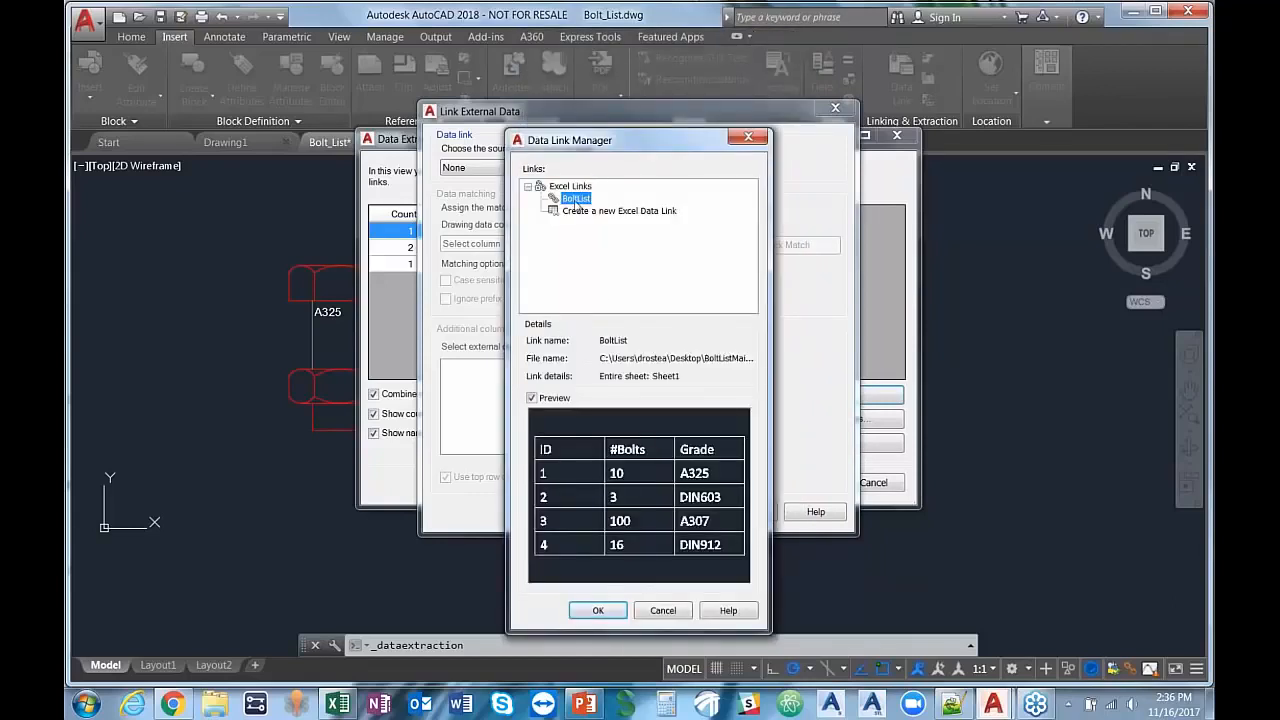
left_click(606, 611)
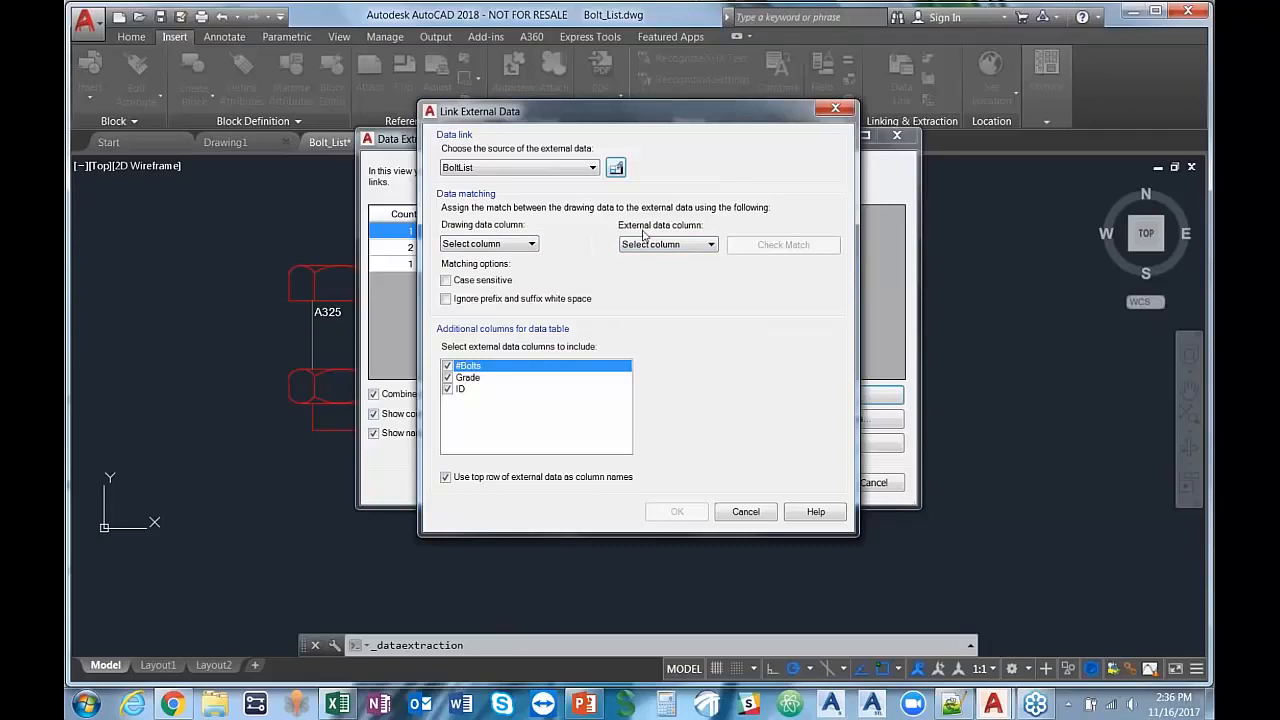
Step: Match the drawing's GRADE column to the external Grade column, check the match, and accept the link with all external columns included
left_click(531, 244)
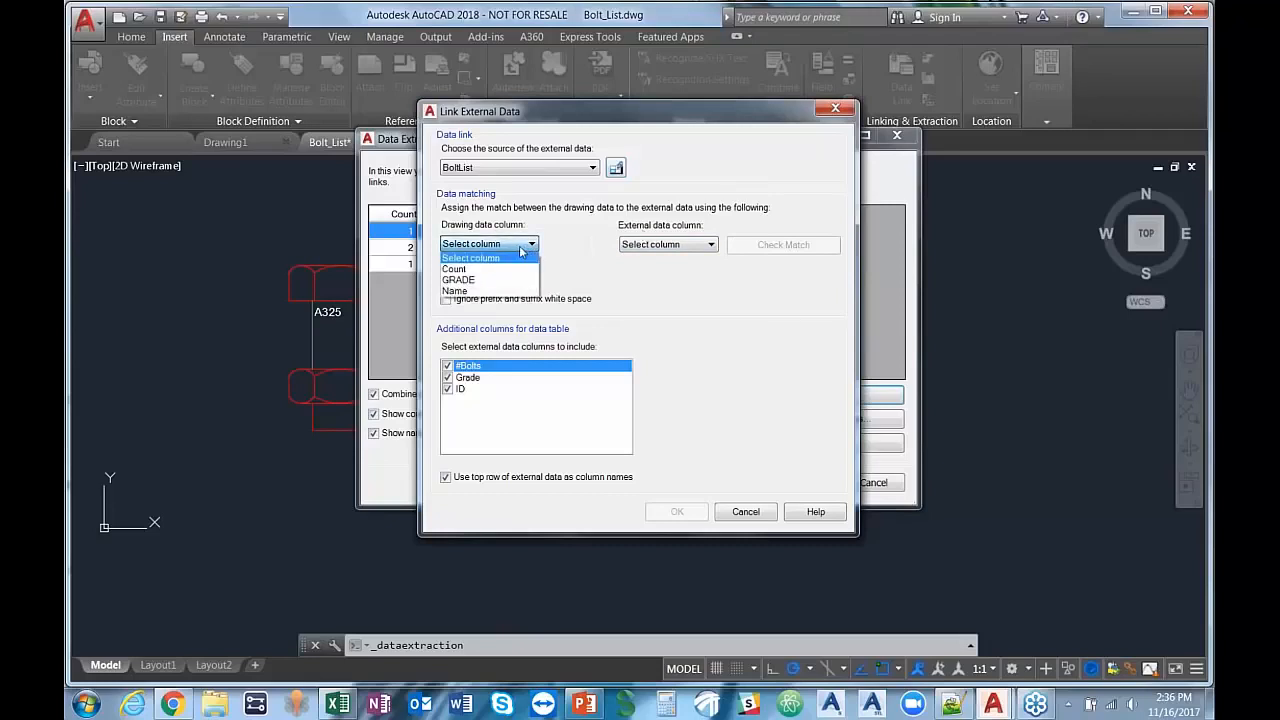
left_click(468, 280)
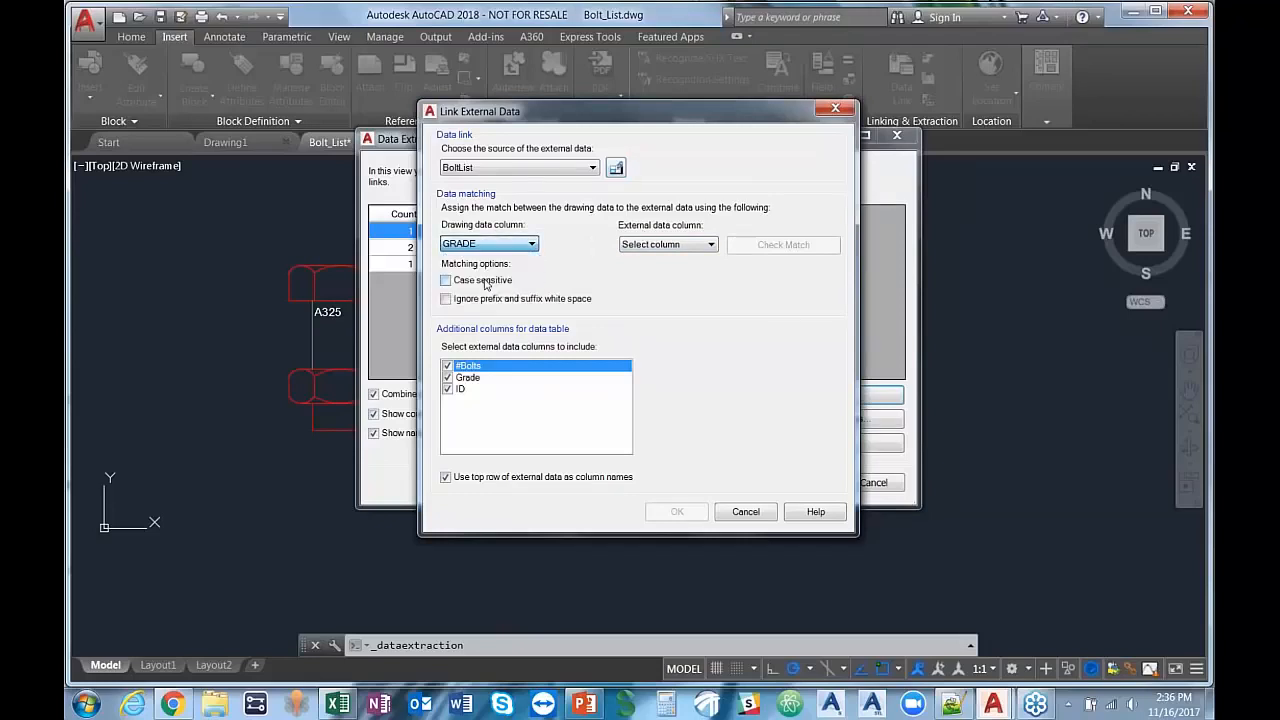
left_click(709, 245)
left_click(651, 282)
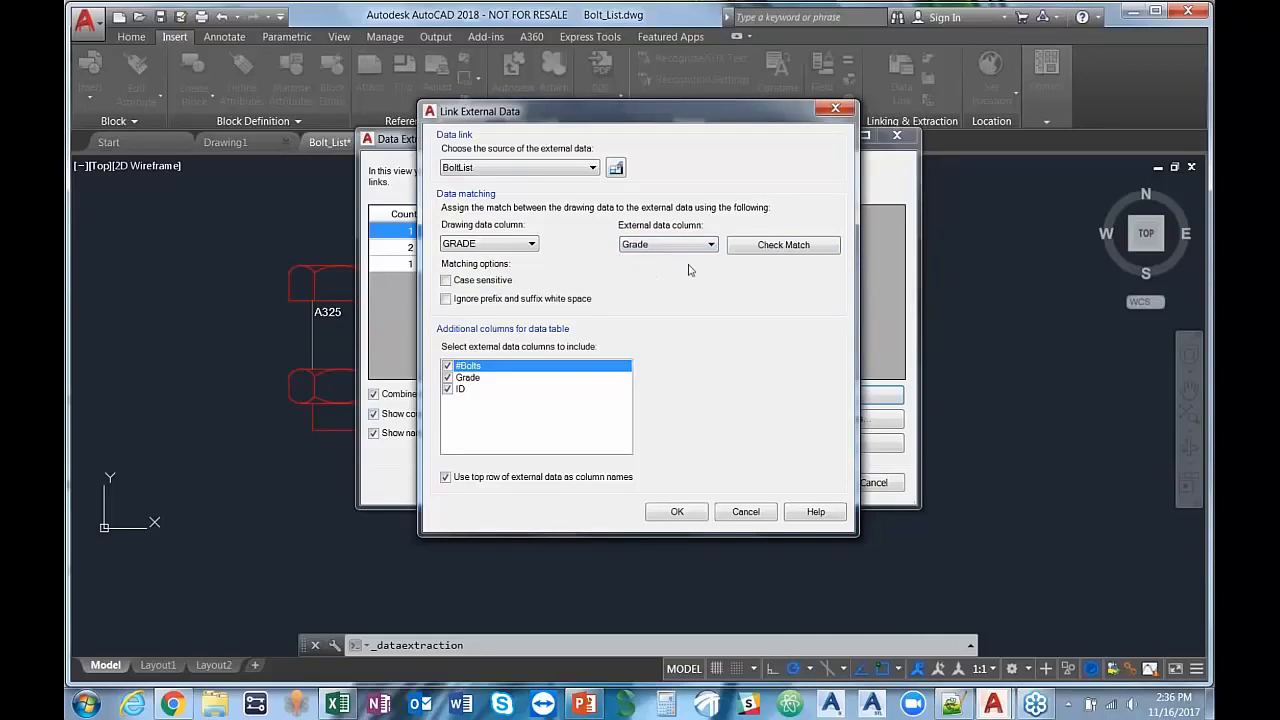
left_click(756, 250)
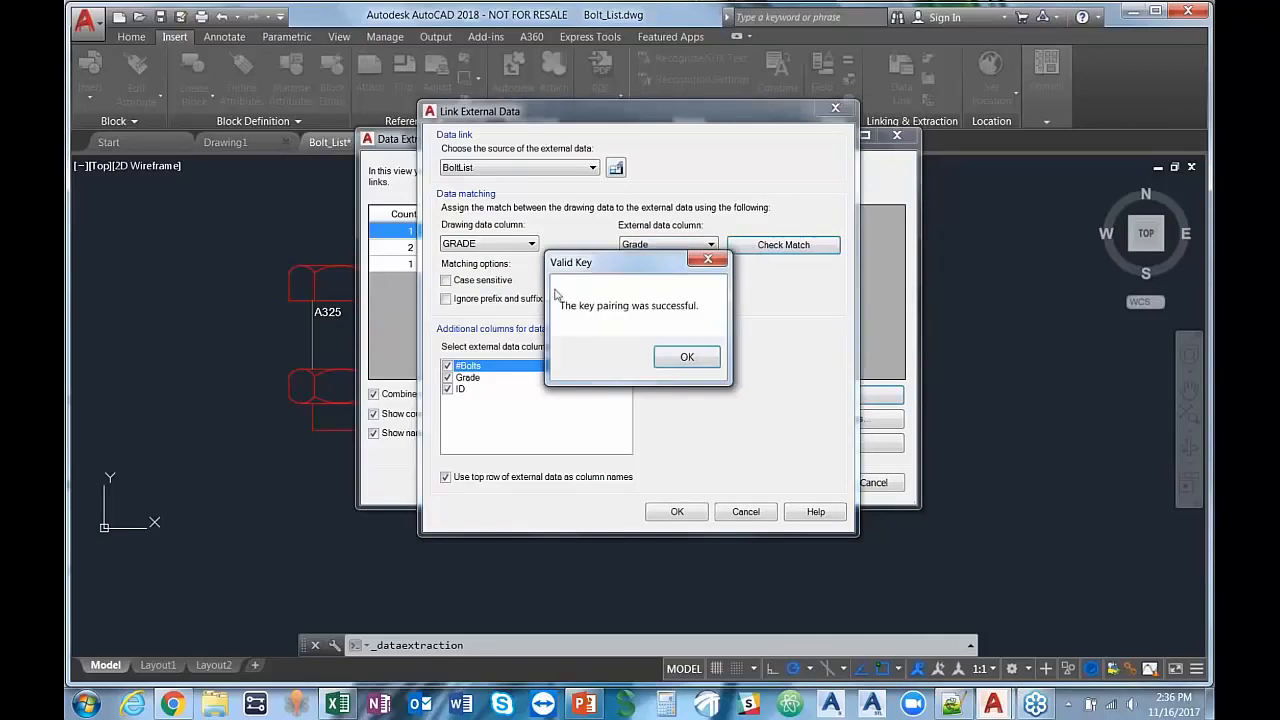
left_click(685, 357)
left_click(677, 512)
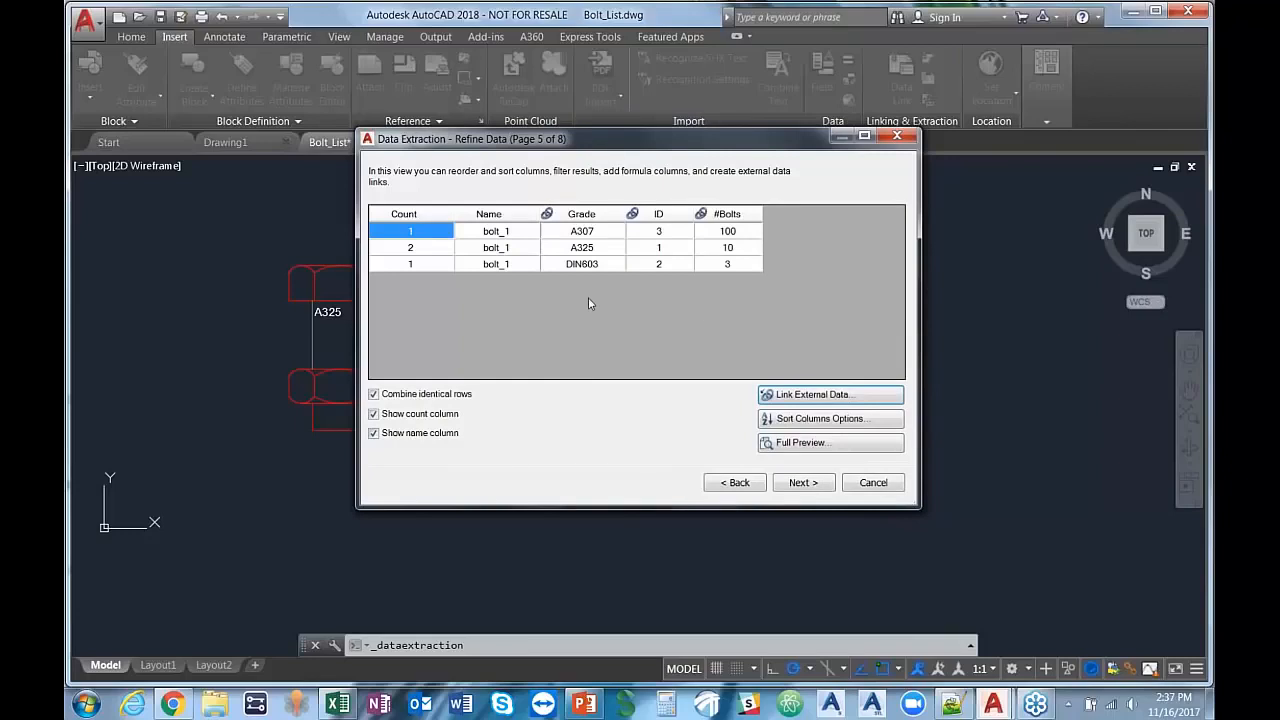
Step: Output the extraction as a table in the drawing, using the Standard table style and the title Bolt List
left_click(801, 483)
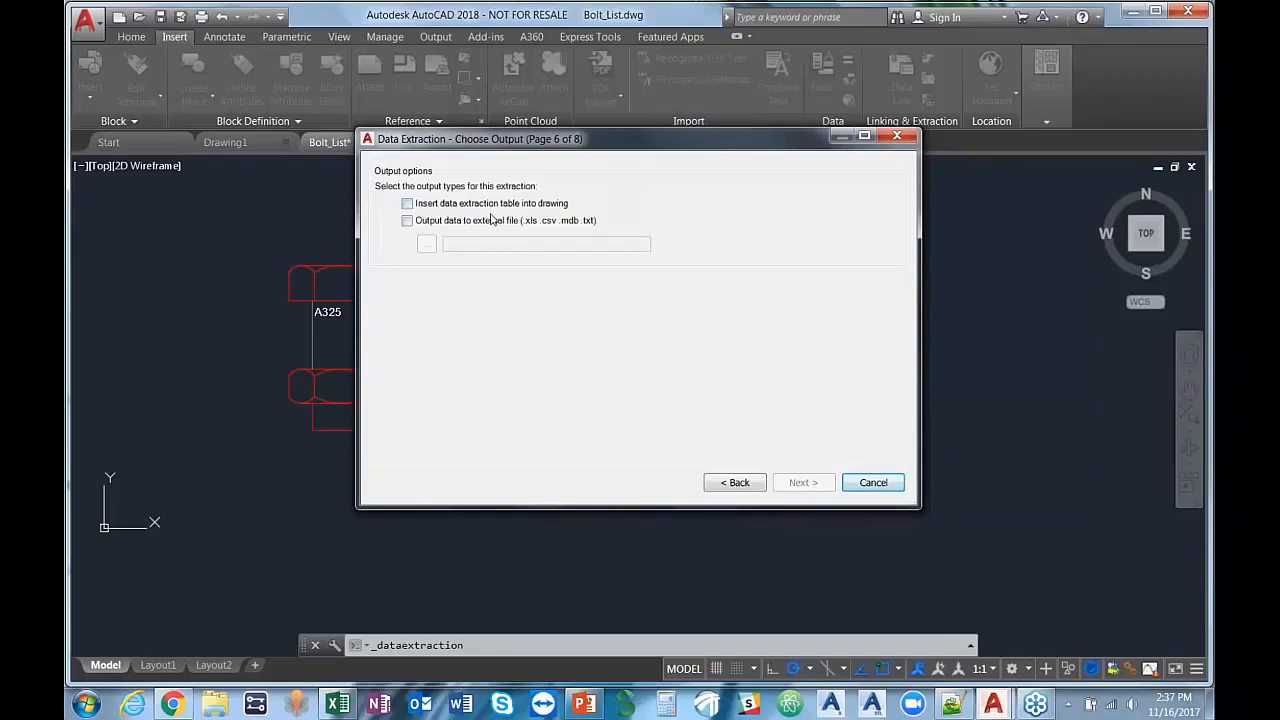
left_click(407, 203)
left_click(803, 485)
left_click(415, 315)
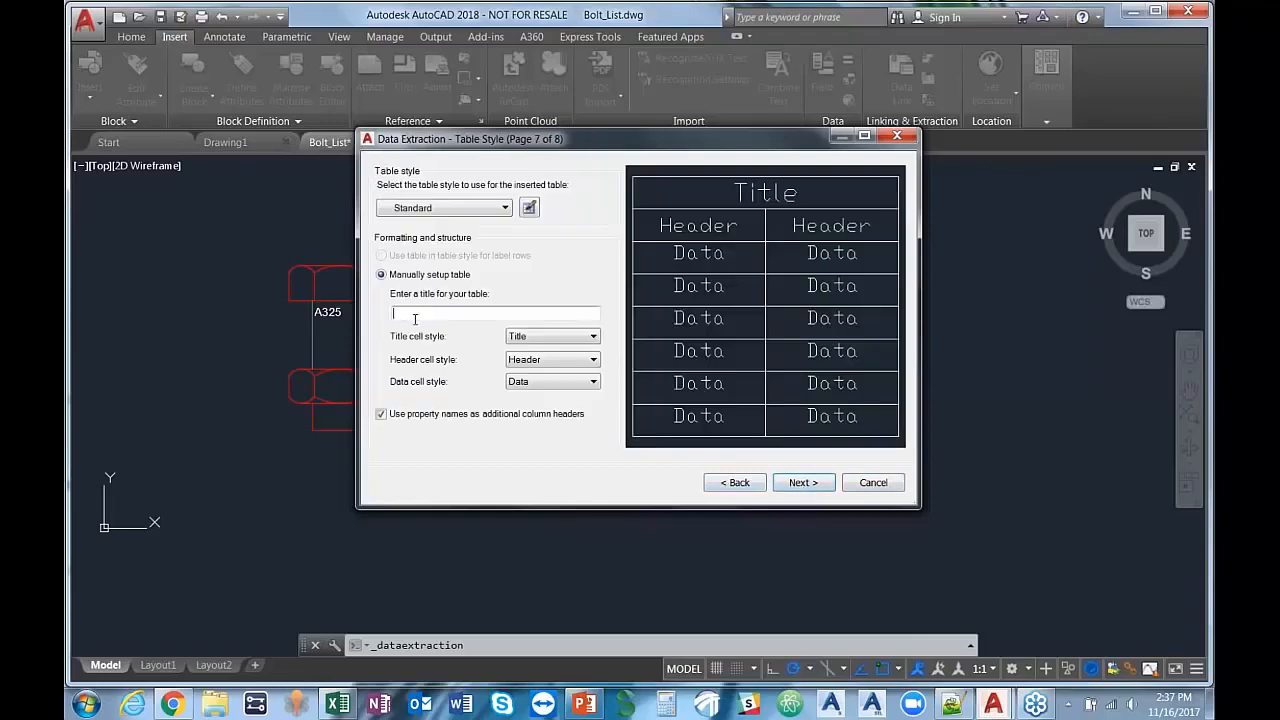
type("Bolt List")
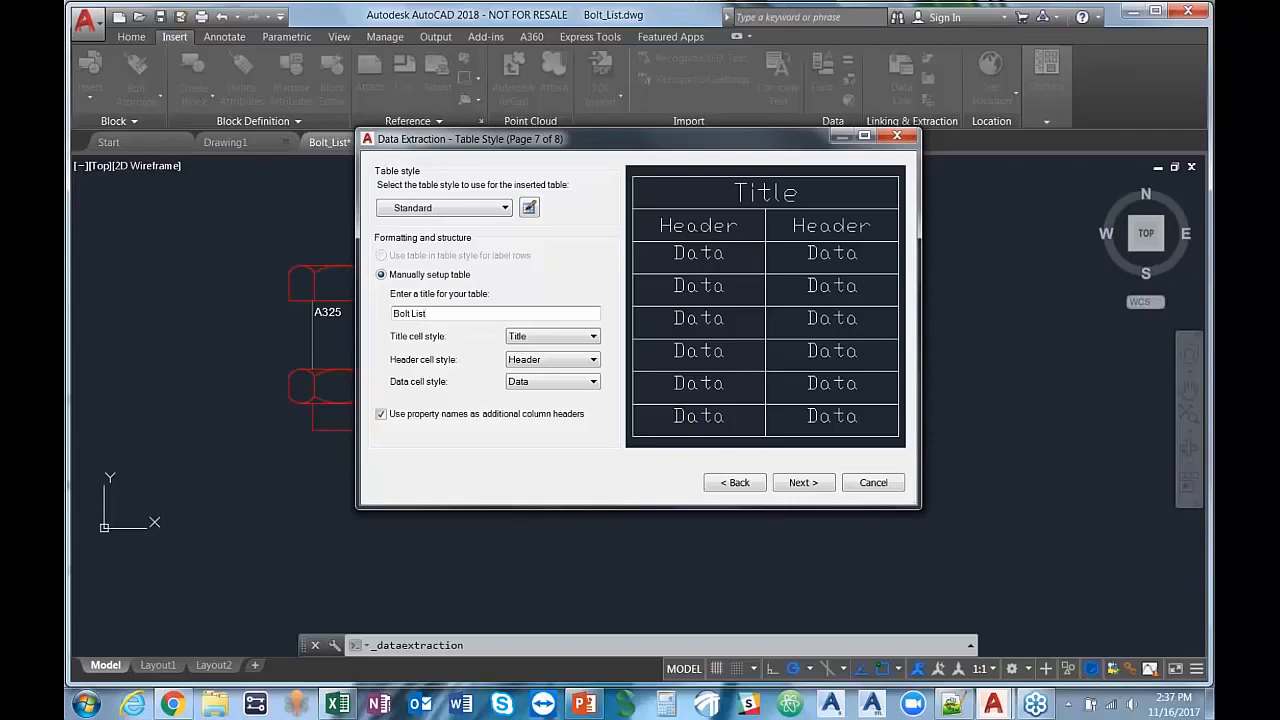
left_click(805, 484)
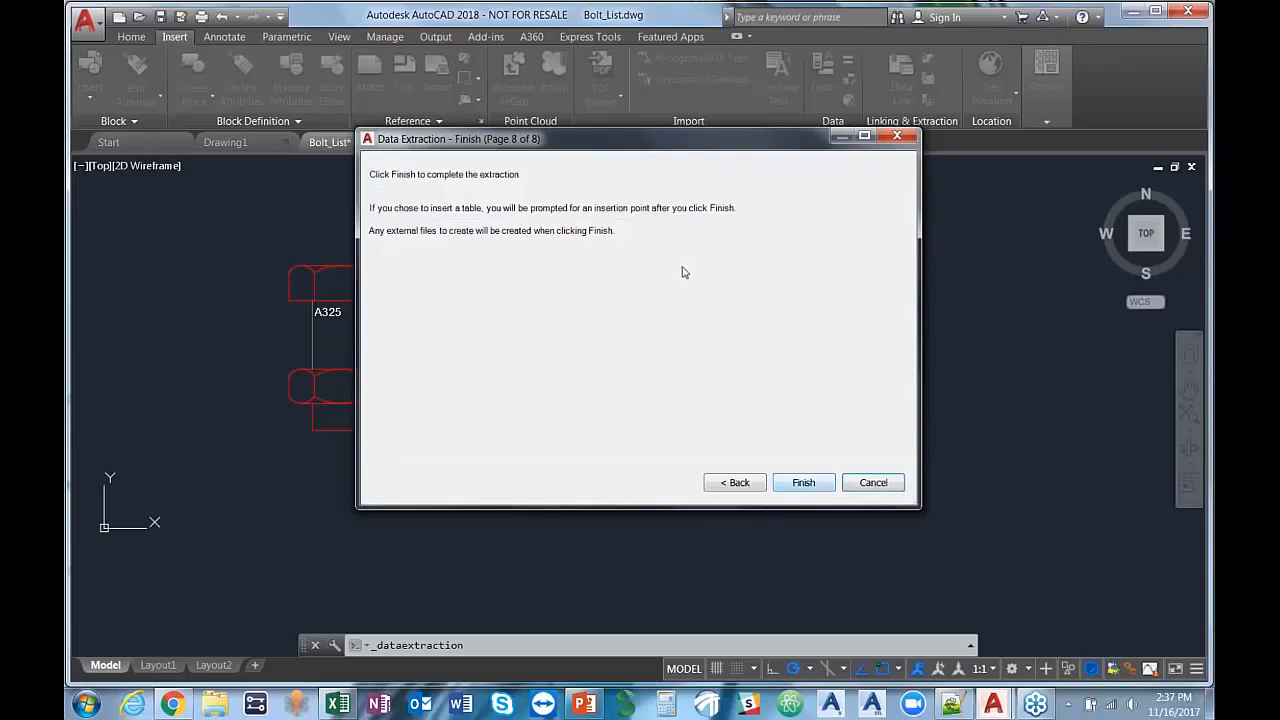
Step: Finish the extraction and place the Bolt List table just below the row of bolts
left_click(801, 484)
scroll(557, 412, "down", 3)
left_click(472, 446)
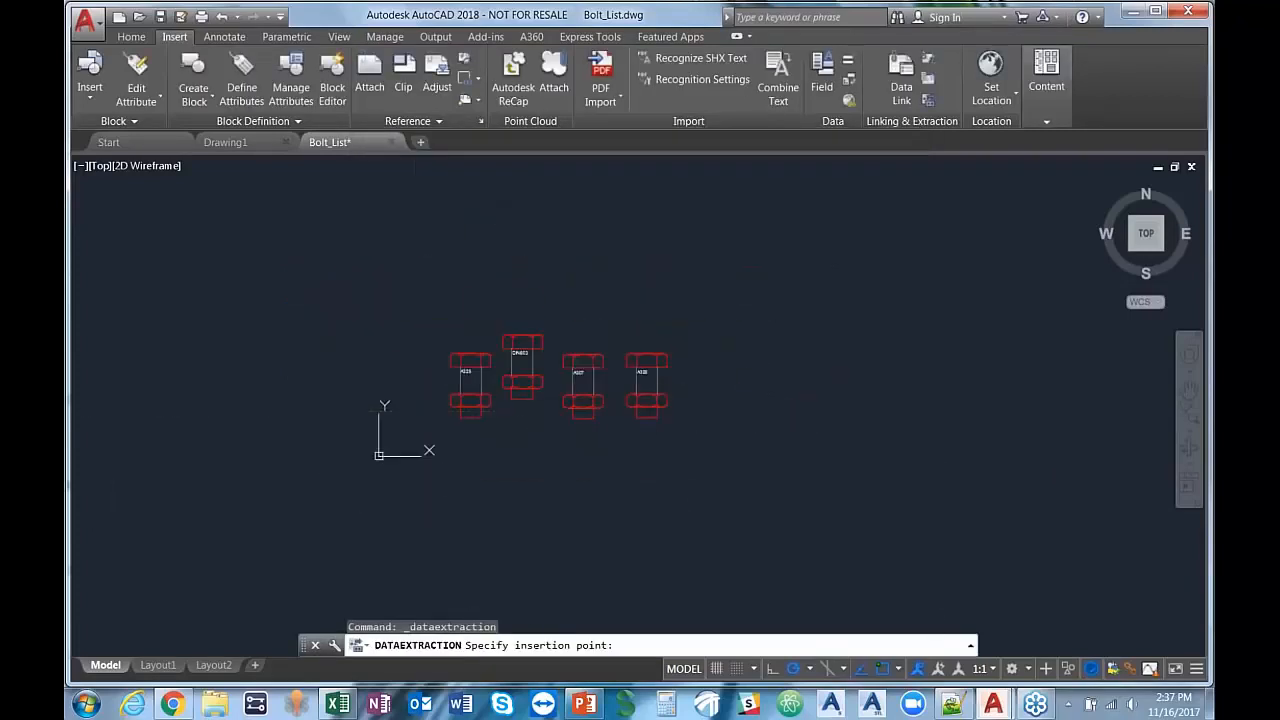
middle_click_drag(836, 386, 828, 379)
scroll(829, 300, "up", 3)
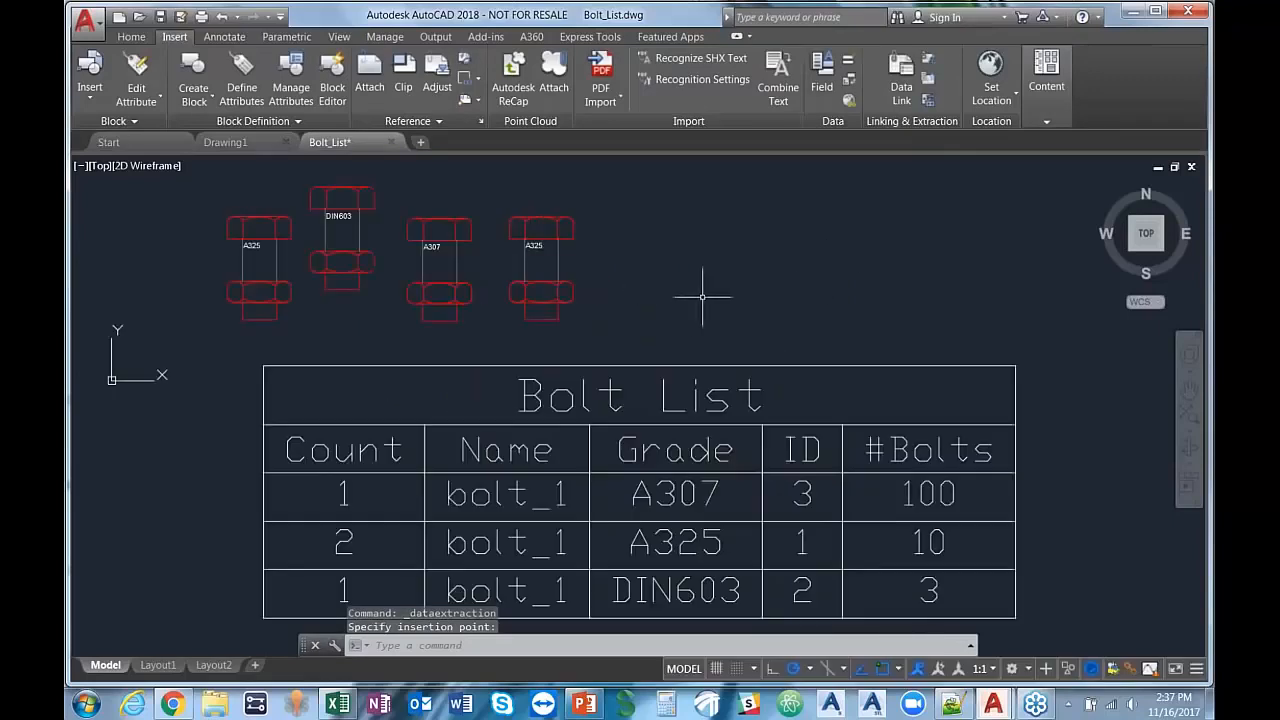
scroll(751, 291, "up", 4)
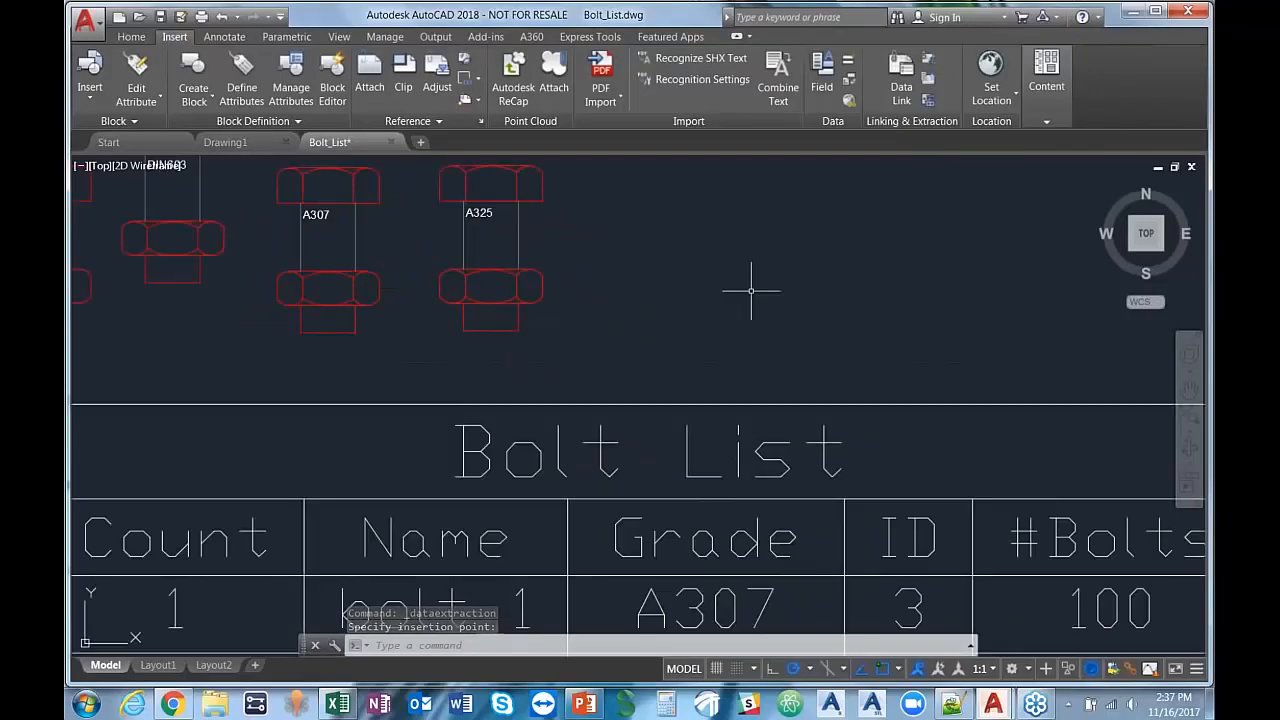
scroll(749, 290, "down", 2)
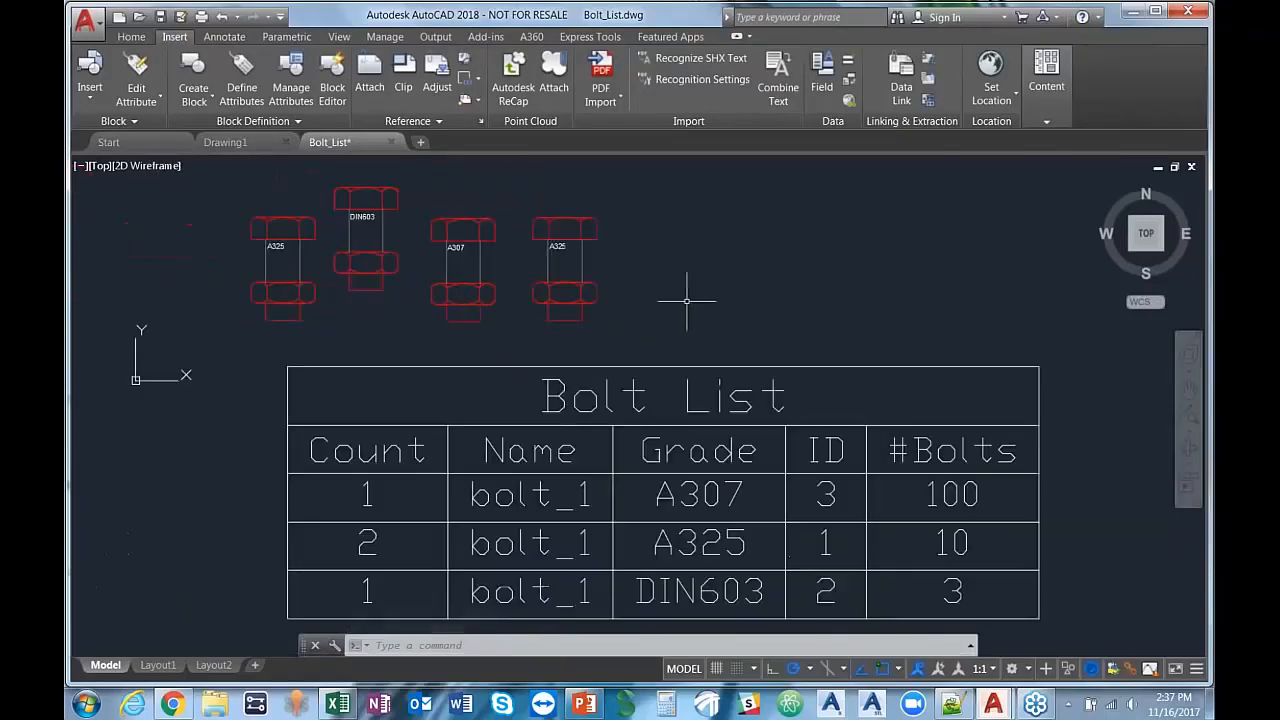
middle_click_drag(700, 286, 737, 272)
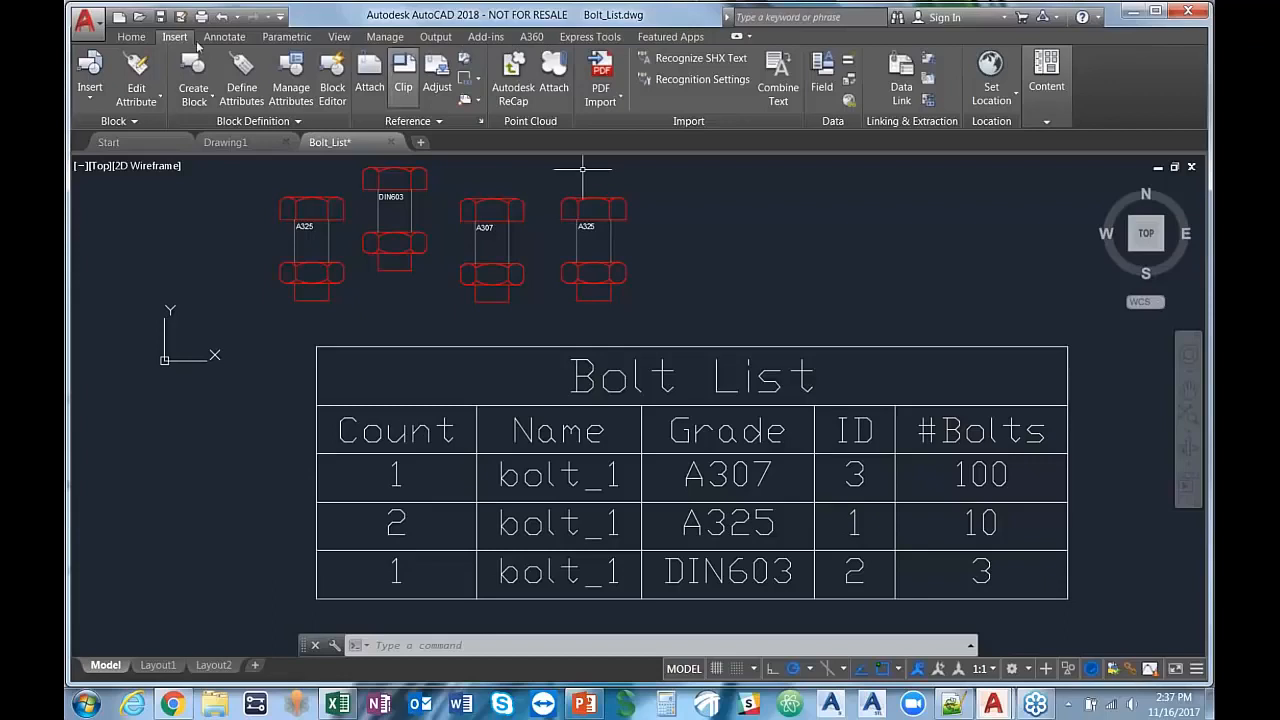
Step: Insert another bolt_1 block to the right of the existing bolts with its GRADE attribute set to A325
left_click(88, 85)
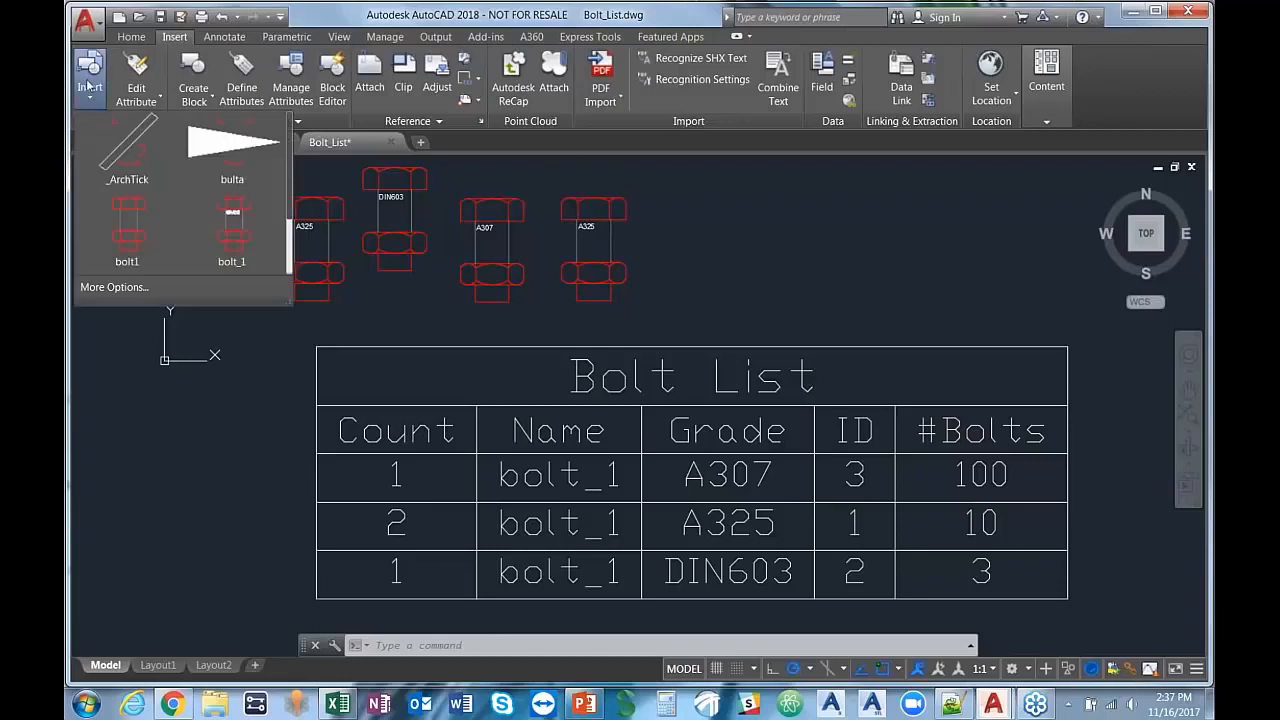
left_click(204, 214)
left_click(721, 281)
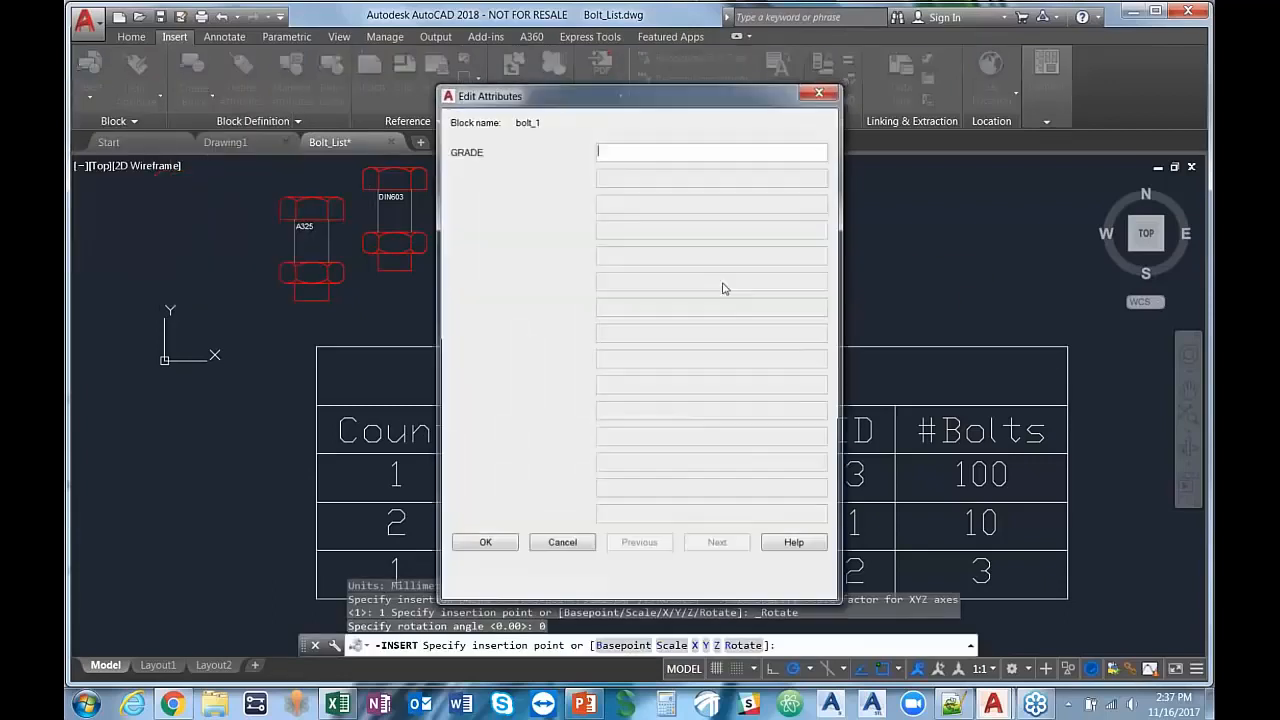
type("A325")
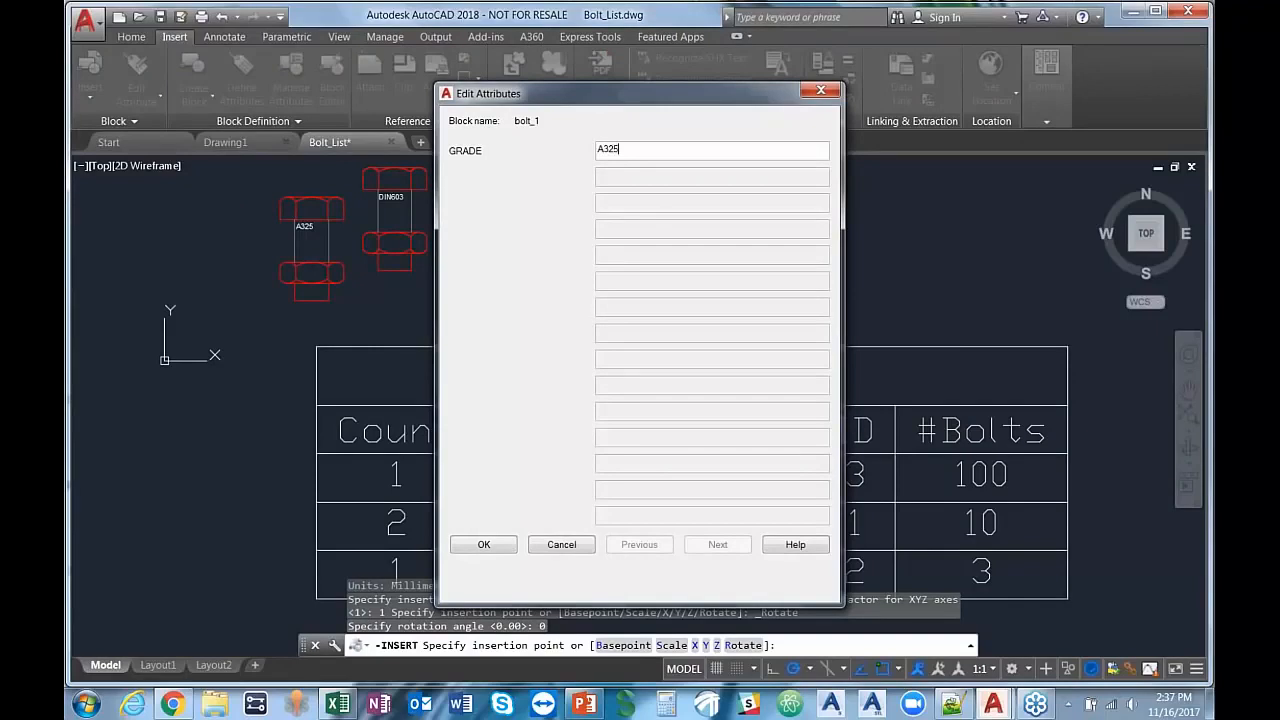
left_click(485, 544)
scroll(613, 413, "down", 2)
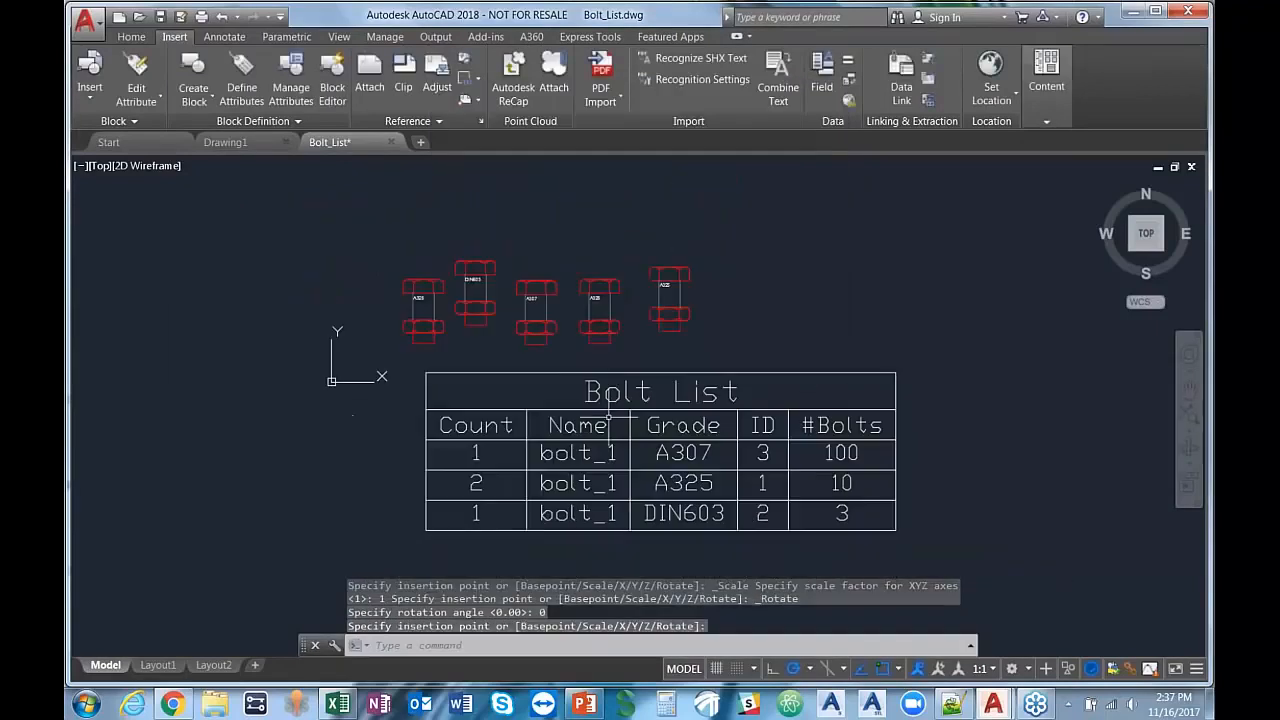
scroll(621, 413, "up", 2)
middle_click_drag(835, 267, 842, 270)
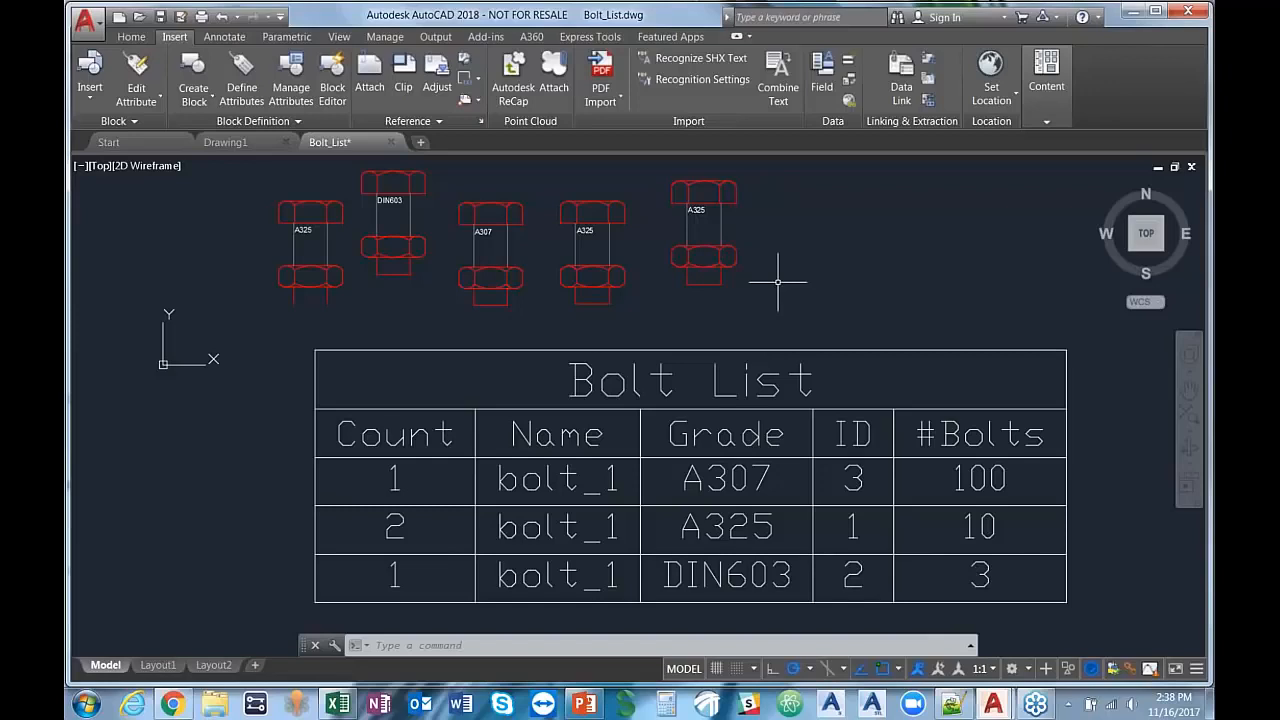
Step: Update the data links of the Bolt List table, and deselect it
left_click(683, 406)
key("Escape")
left_click(681, 411)
left_click(681, 409)
right_click(682, 400)
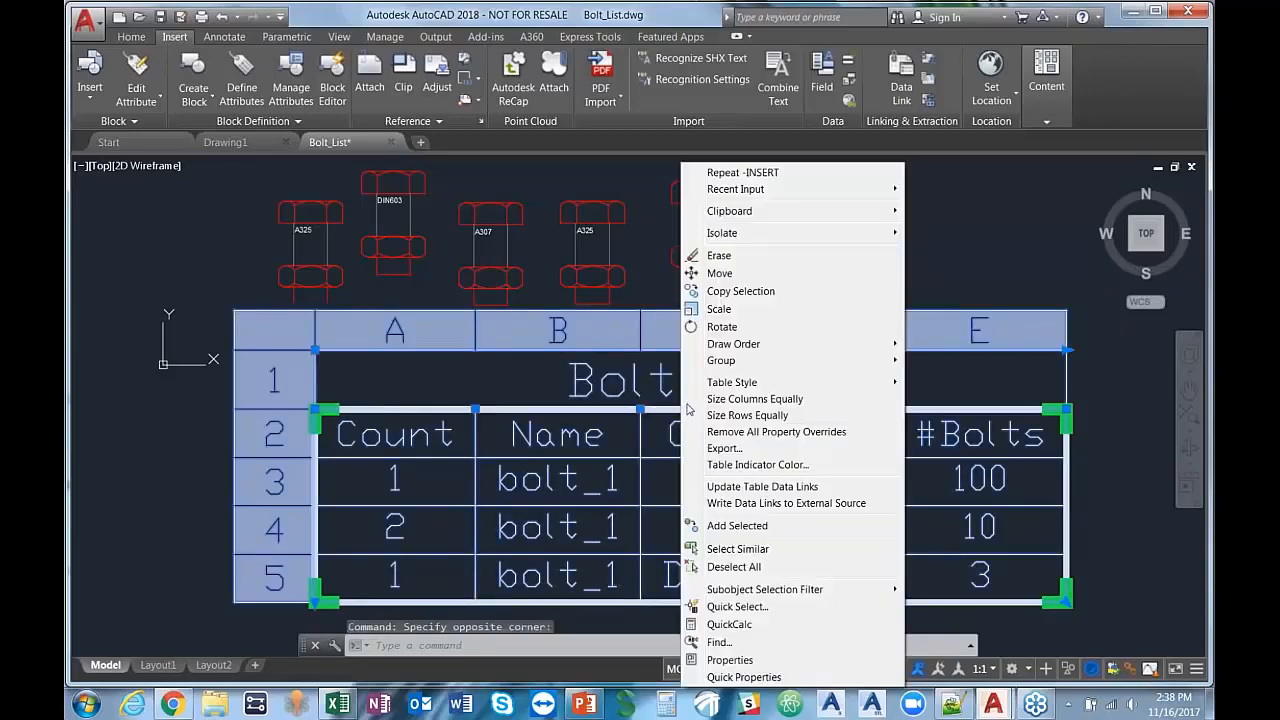
left_click(763, 487)
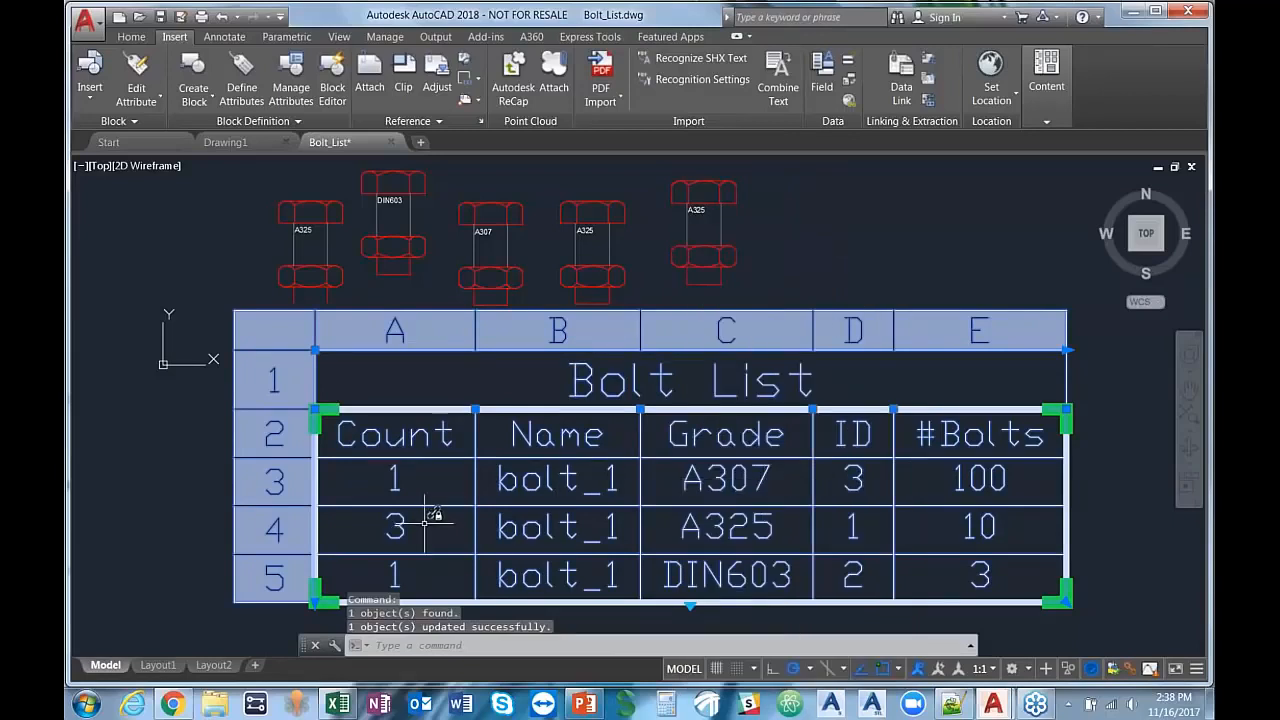
mouse_move(426, 518)
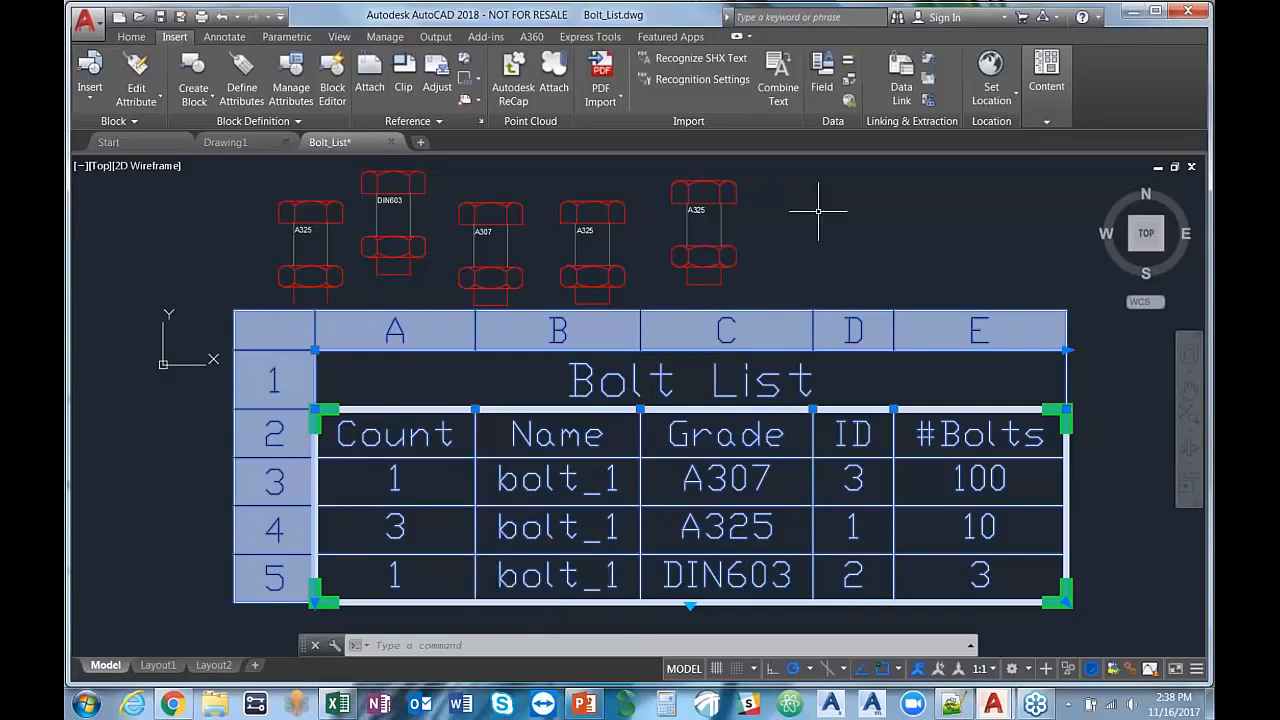
key("Escape")
middle_click_drag(787, 266, 791, 252)
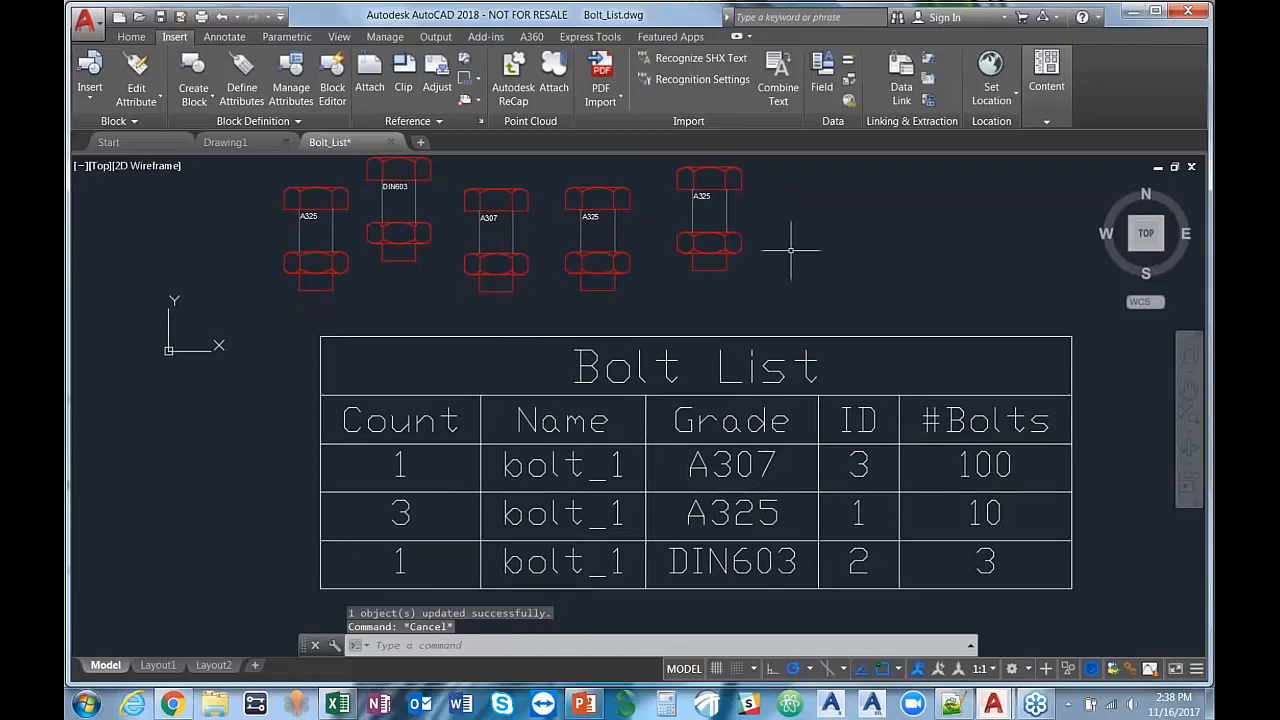
left_click(345, 705)
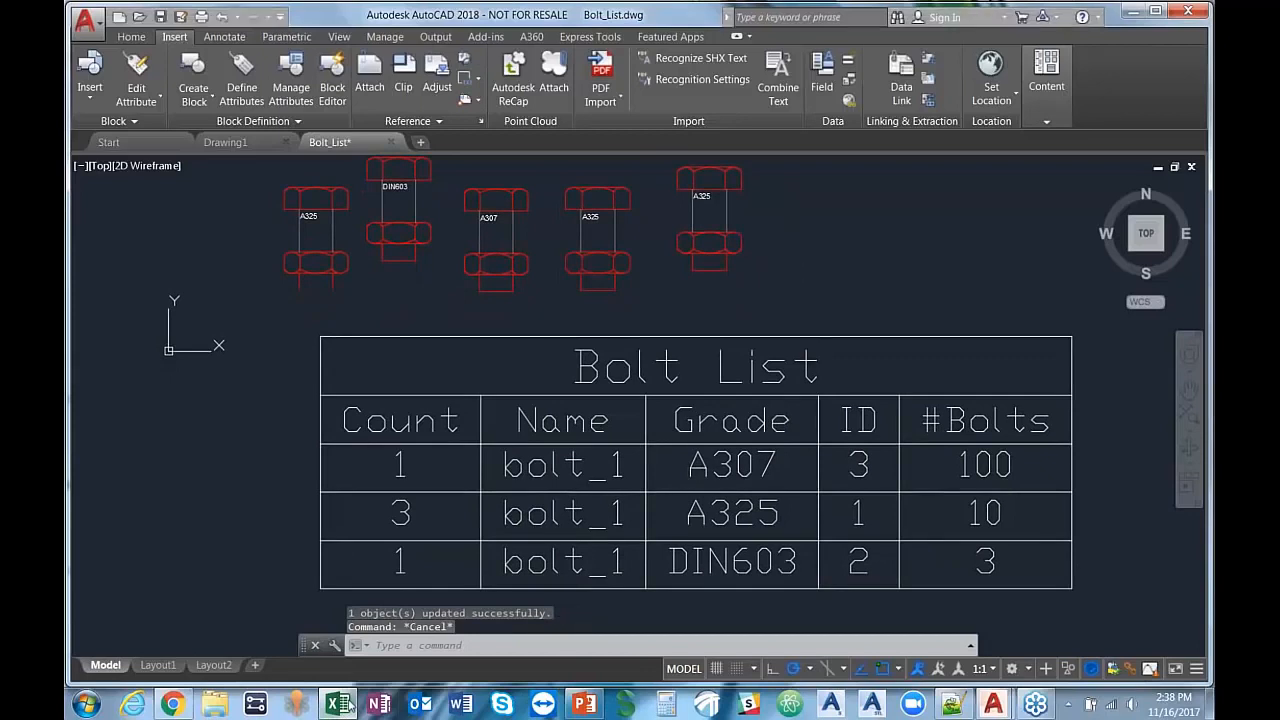
left_click(340, 705)
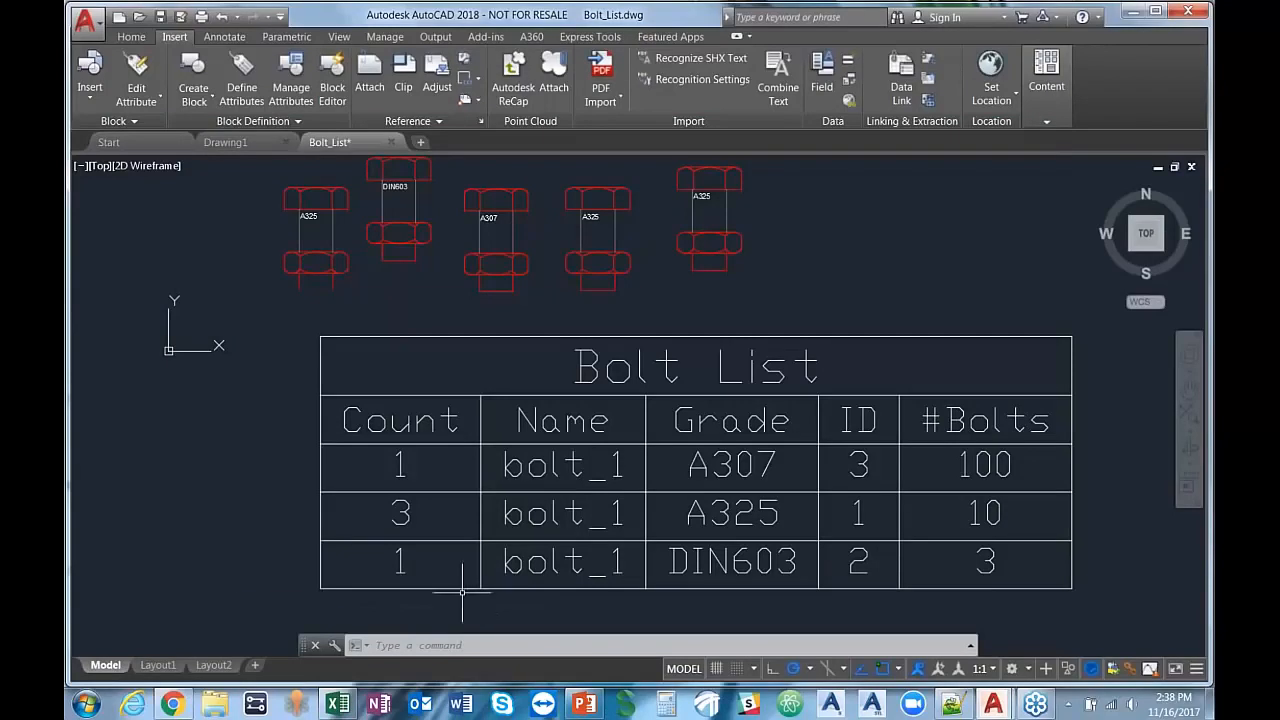
left_click(460, 587)
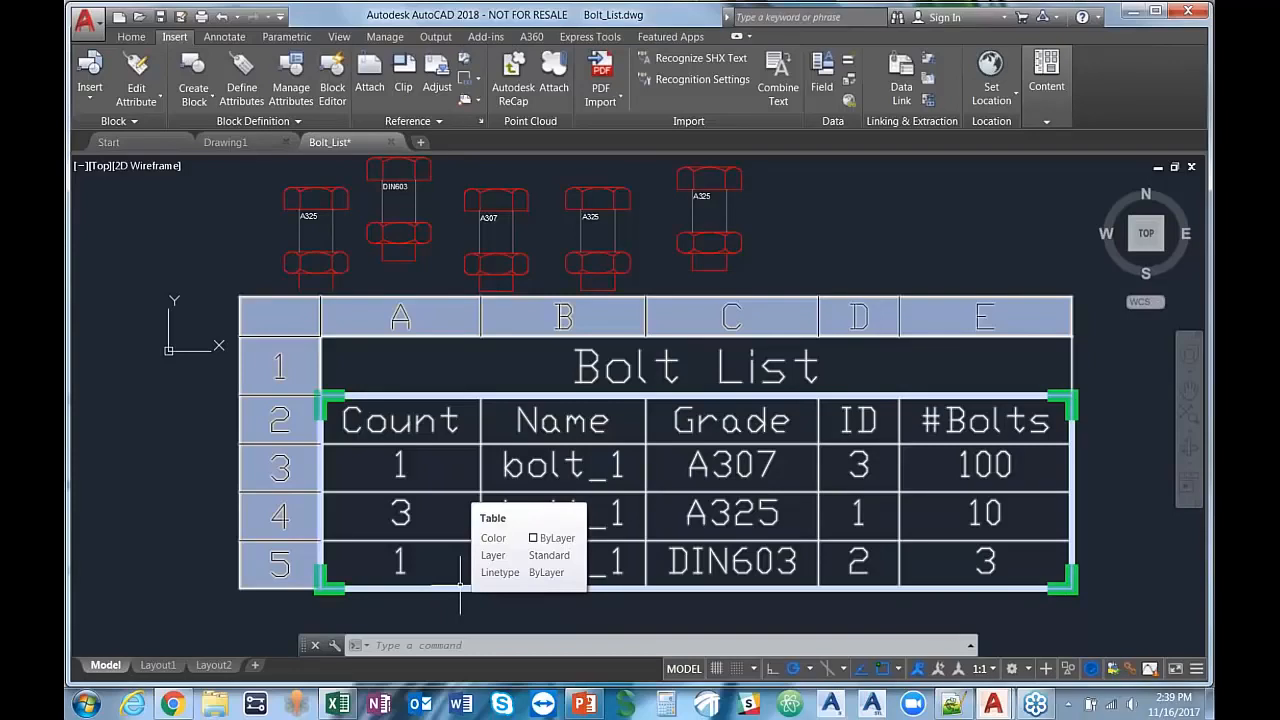
key("Escape")
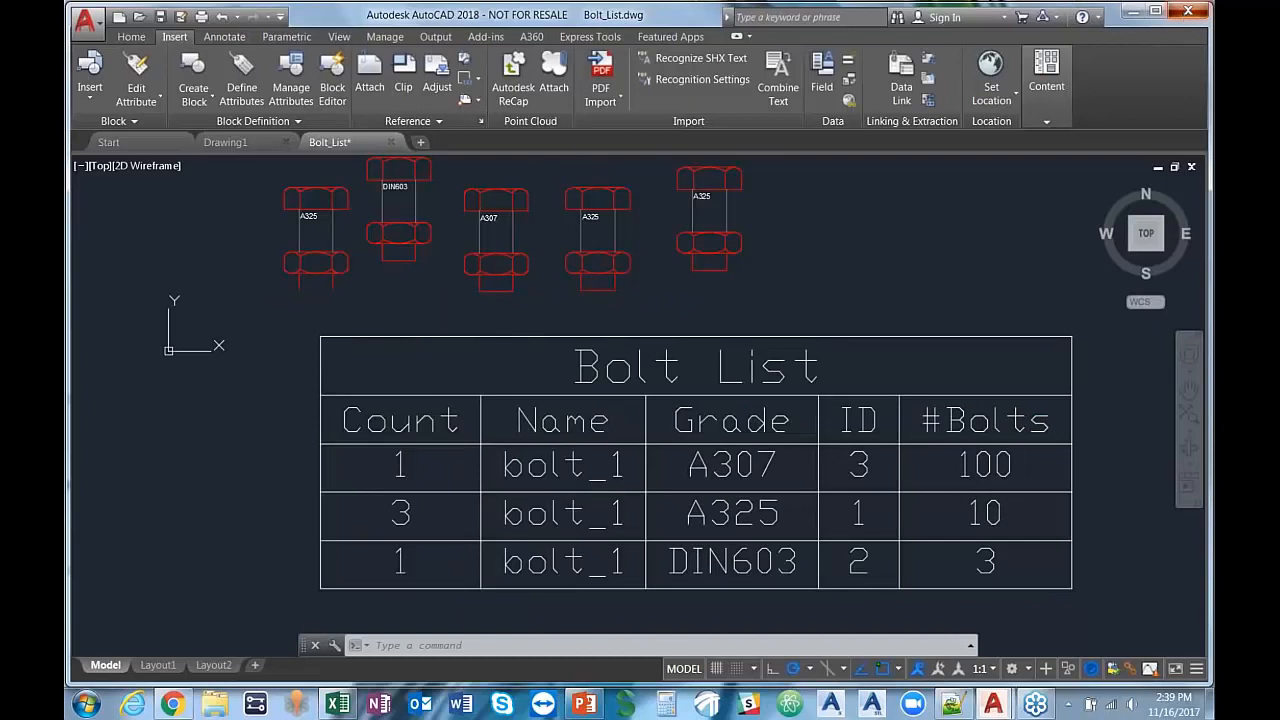
Step: Close AutoCAD with the Bolt_List drawing, and launch the Reset Settings to Default utility for AutoCAD 2017 - English
left_click(1188, 10)
left_click(693, 387)
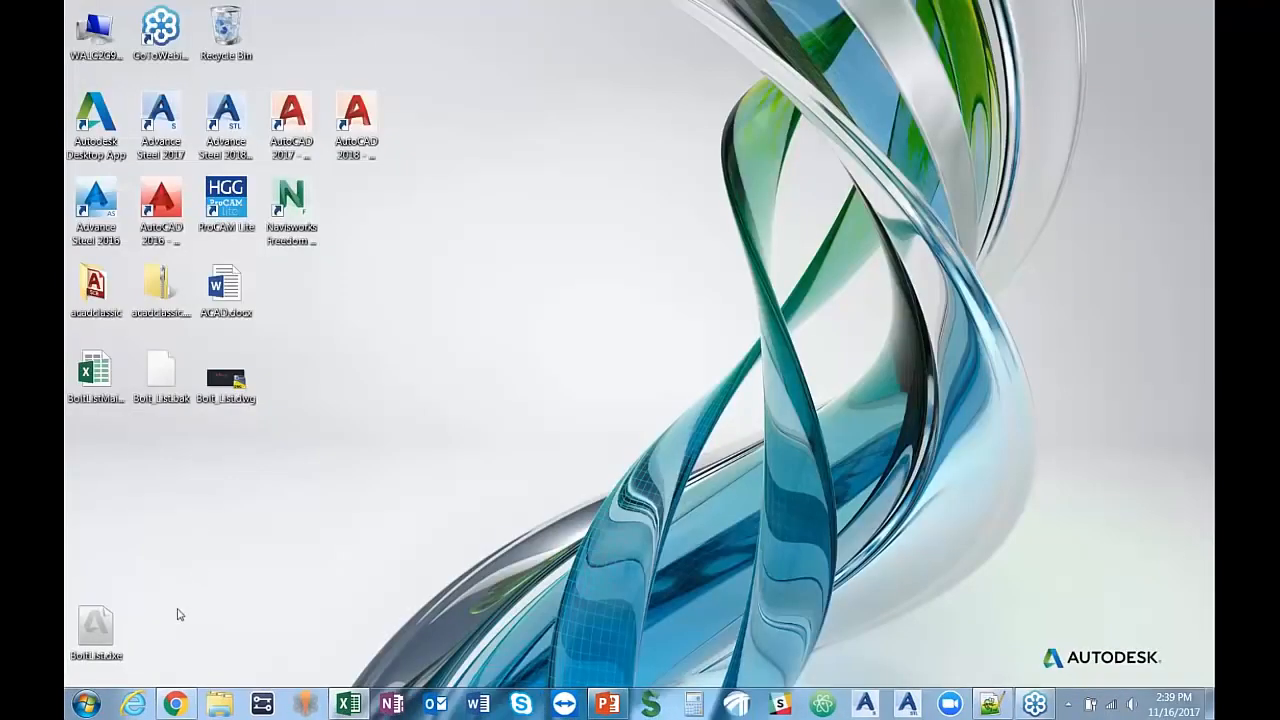
left_click(85, 705)
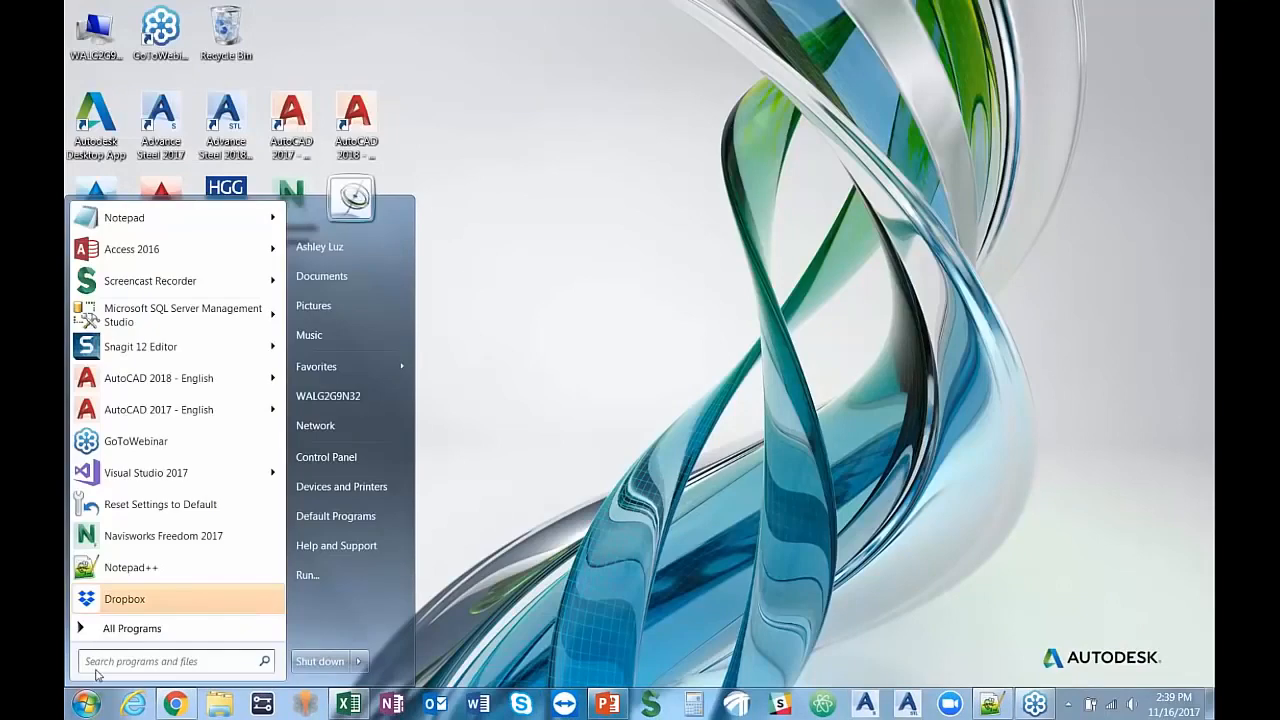
left_click(117, 628)
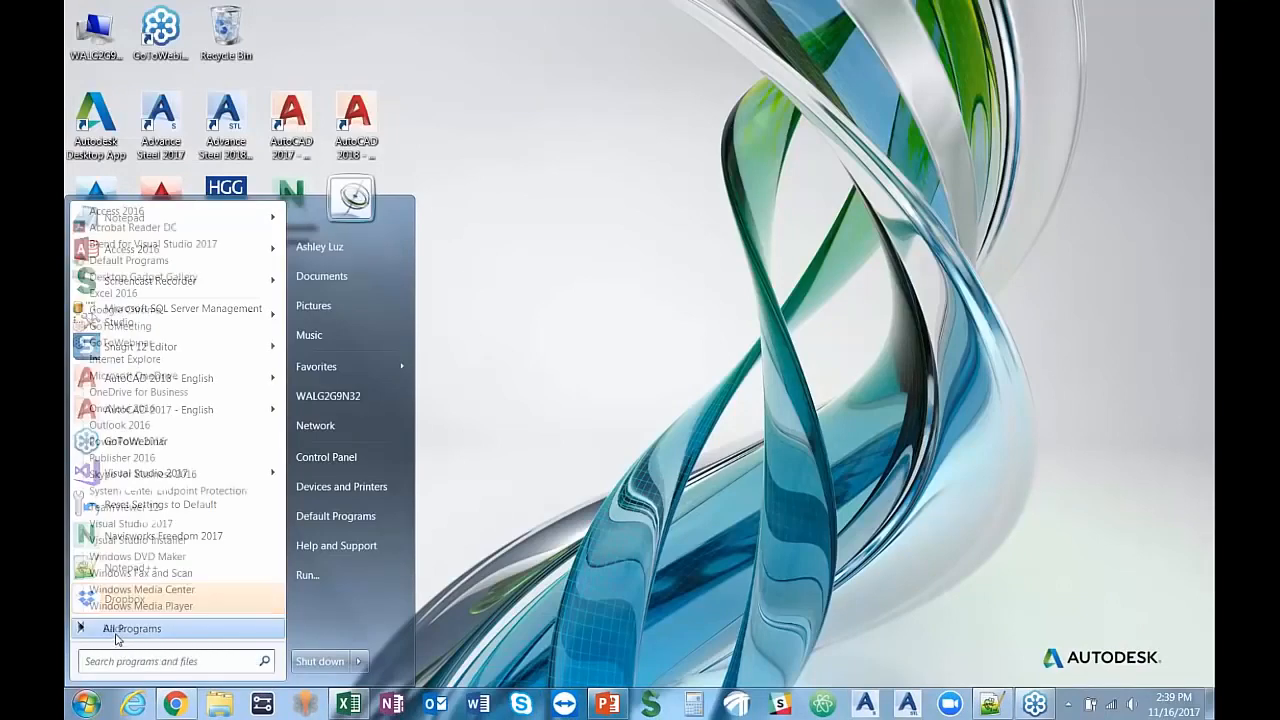
scroll(112, 390, "down", 2)
scroll(113, 356, "down", 3)
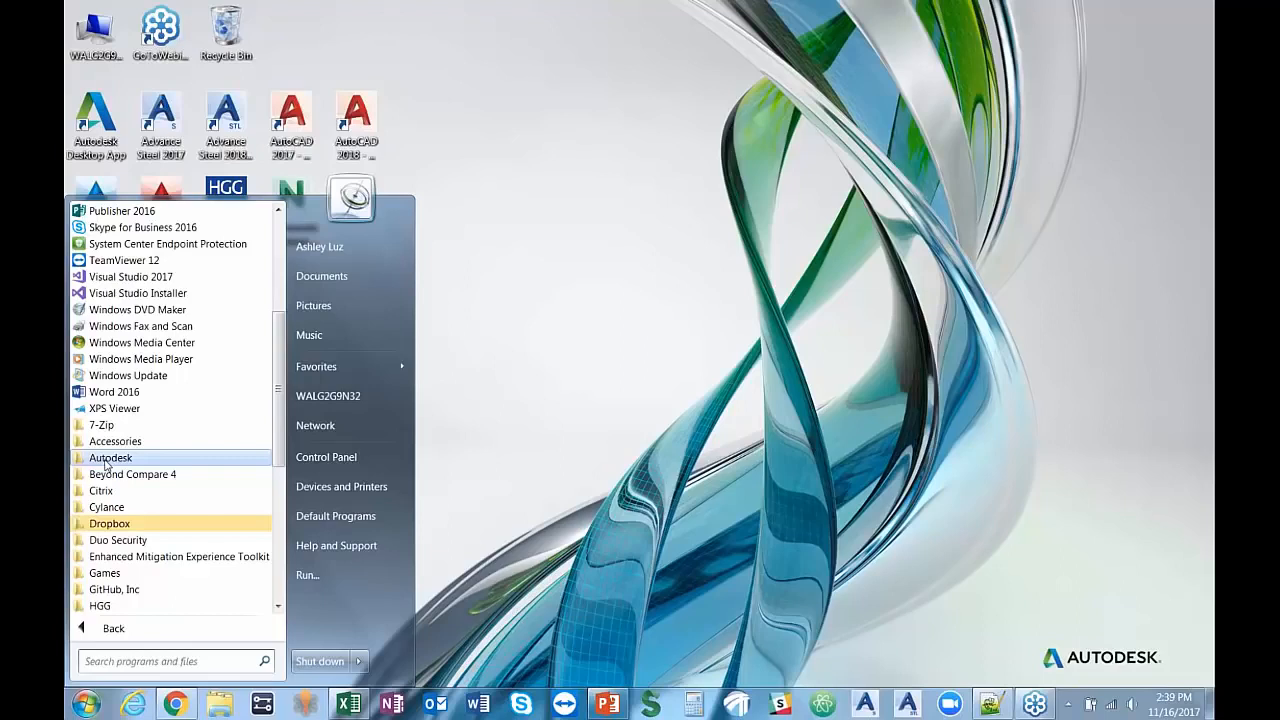
left_click(106, 459)
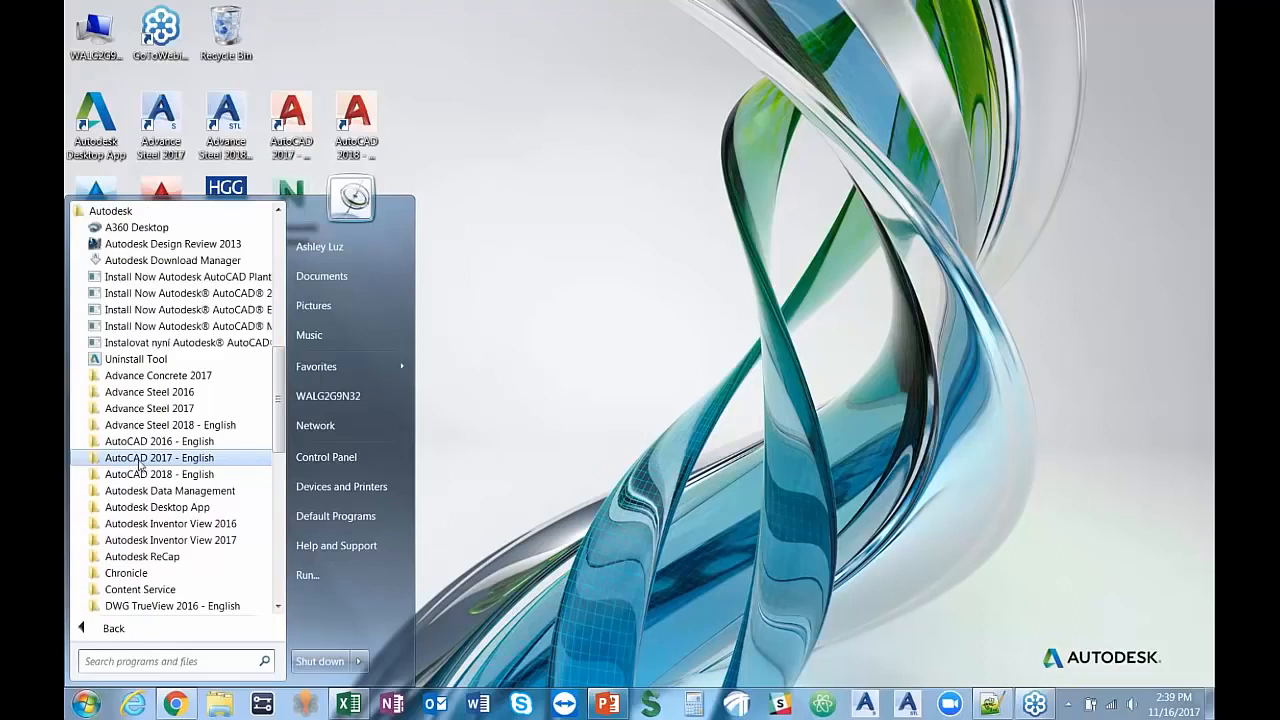
left_click(140, 459)
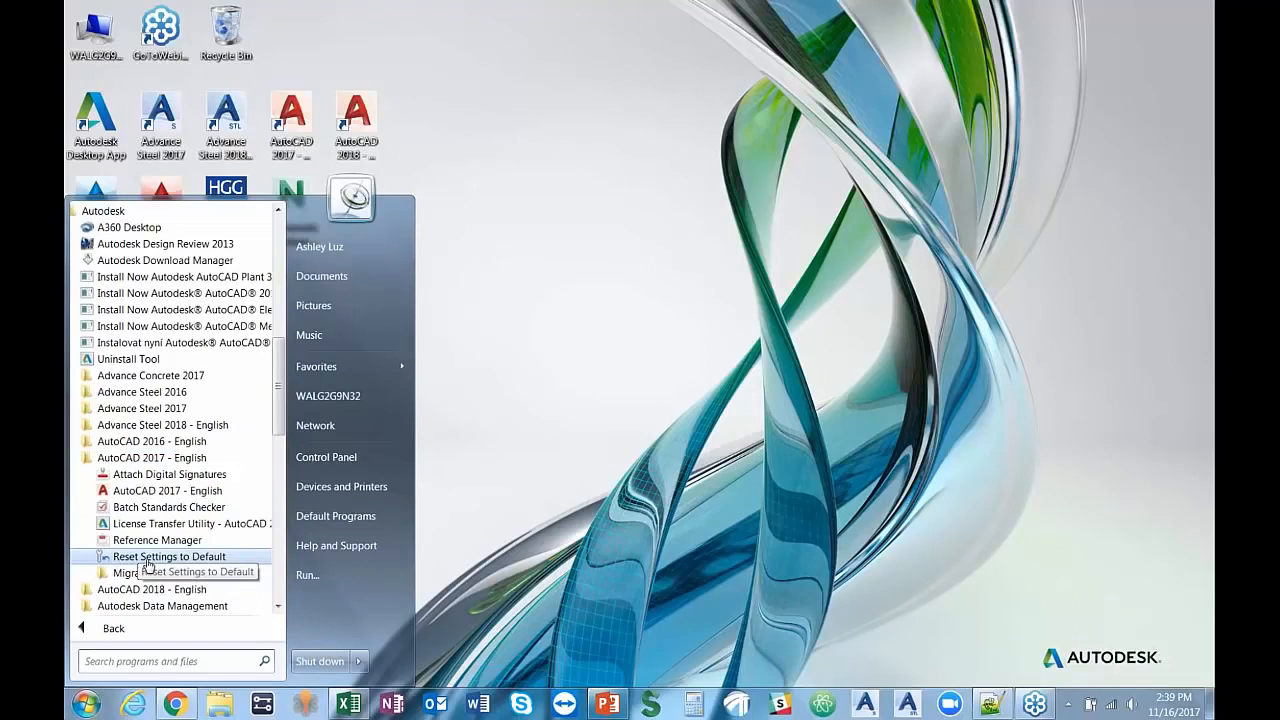
left_click(146, 562)
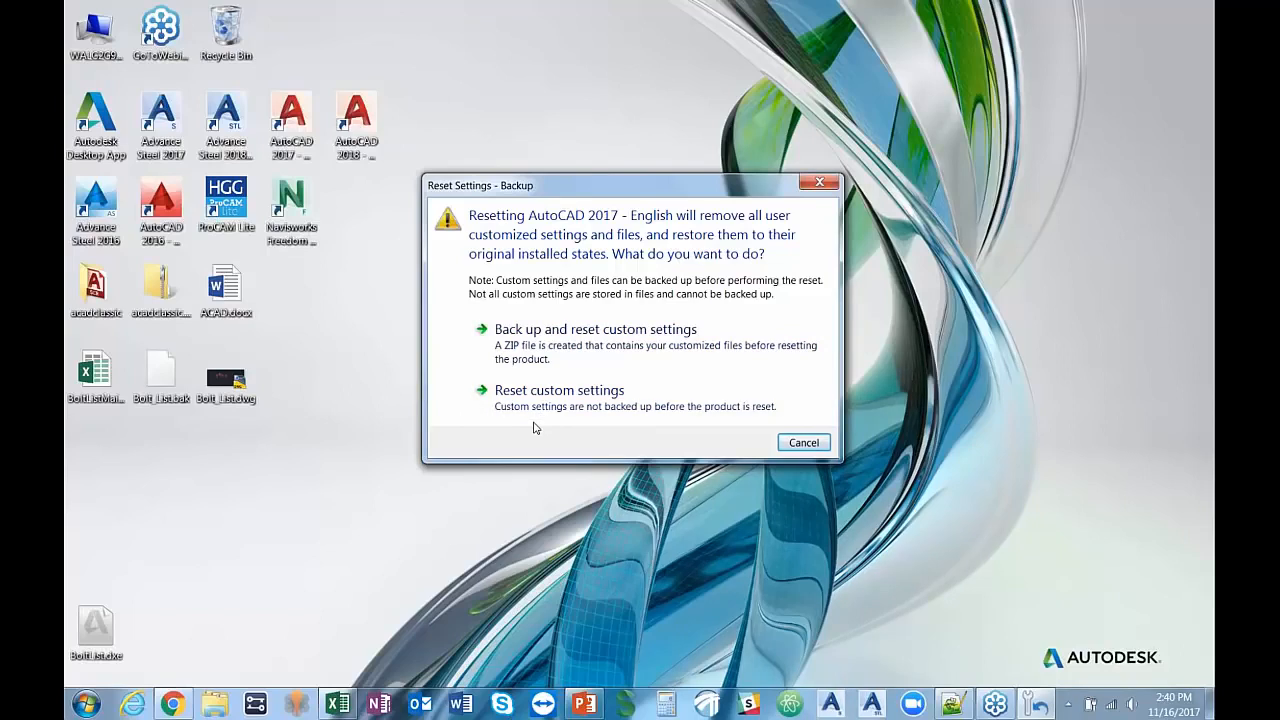
Step: Back up the custom settings to the Desktop as AutoCAD 2017 - English_cust_settings.zip, reset AutoCAD 2017 to its defaults, and let it restart
left_click(583, 343)
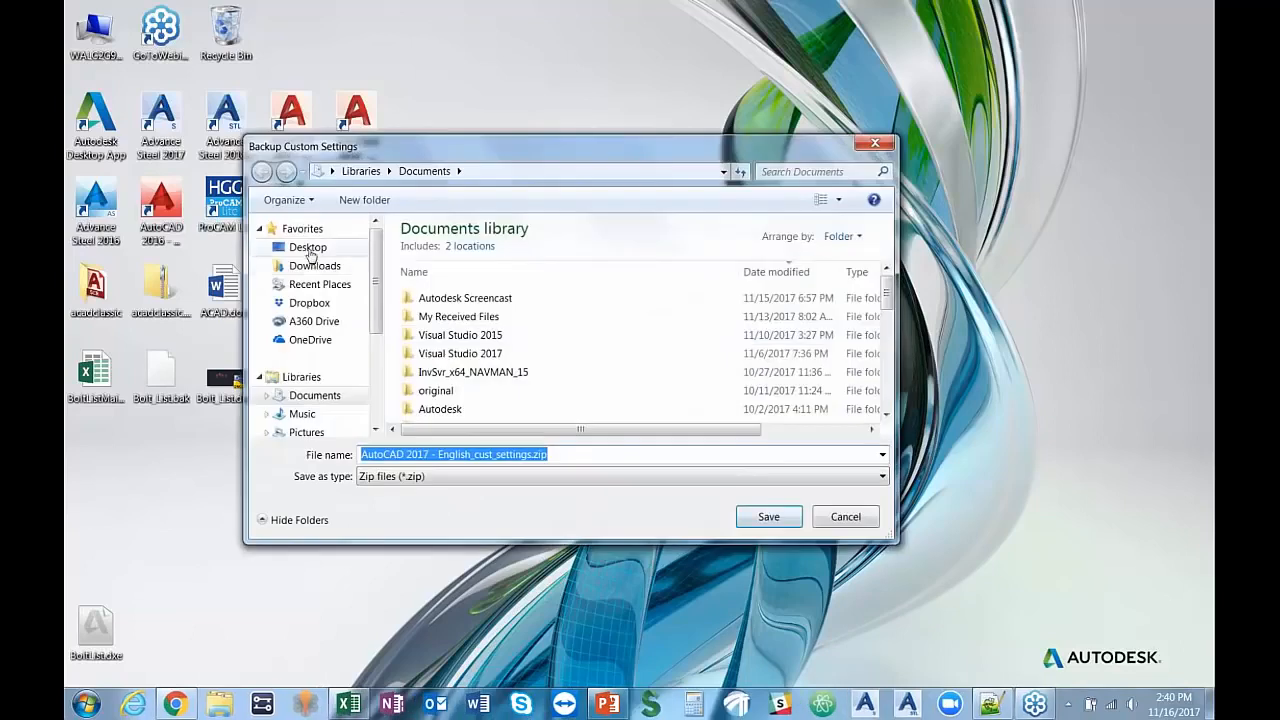
left_click(309, 250)
left_click(768, 518)
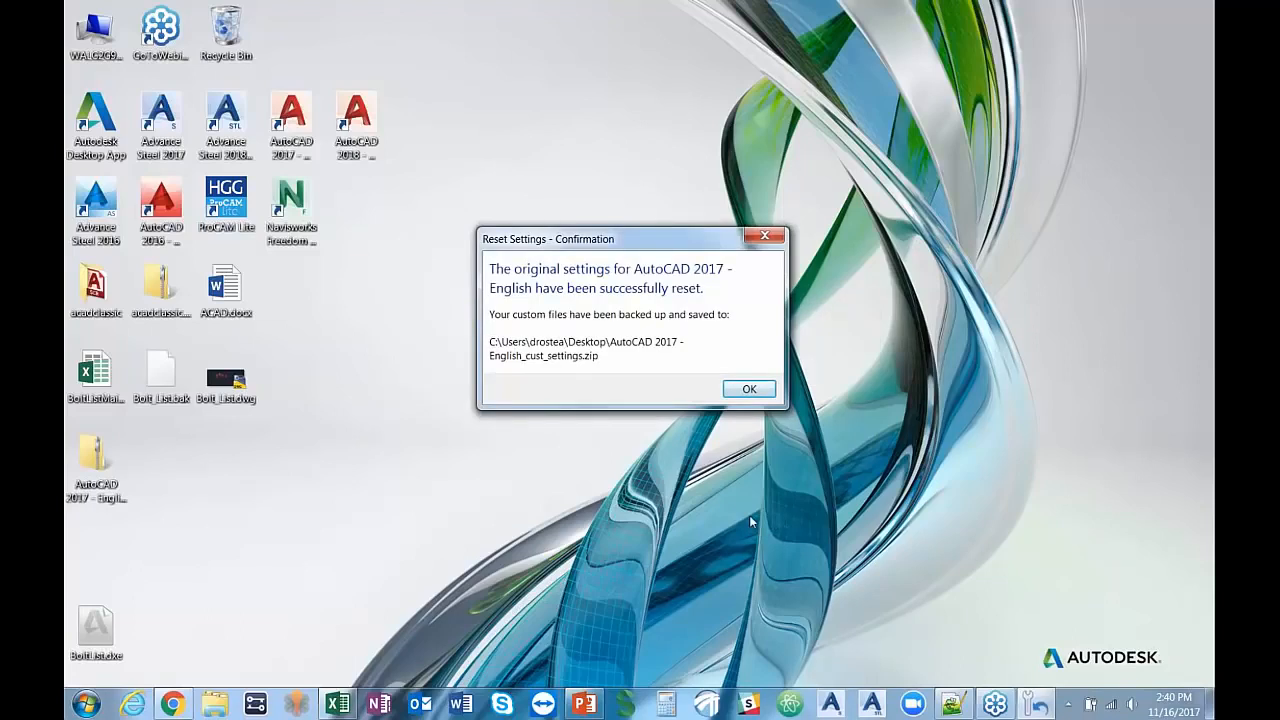
left_click(745, 389)
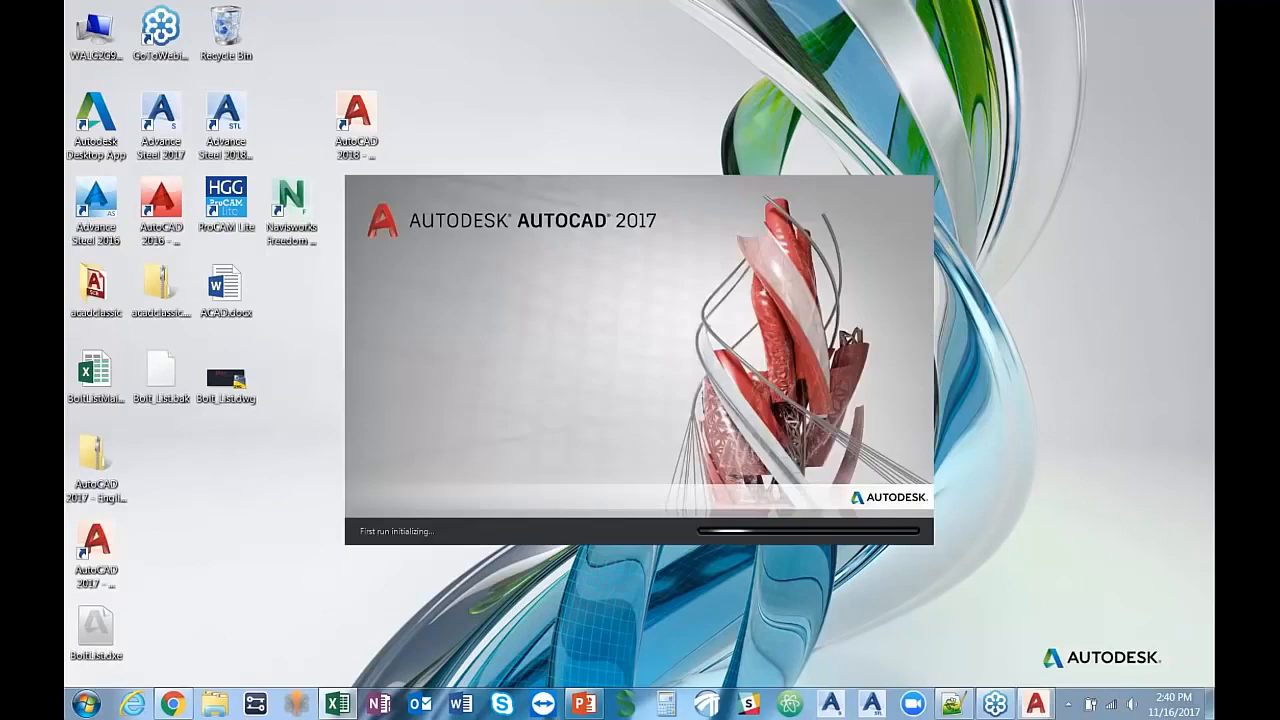
left_click(497, 290)
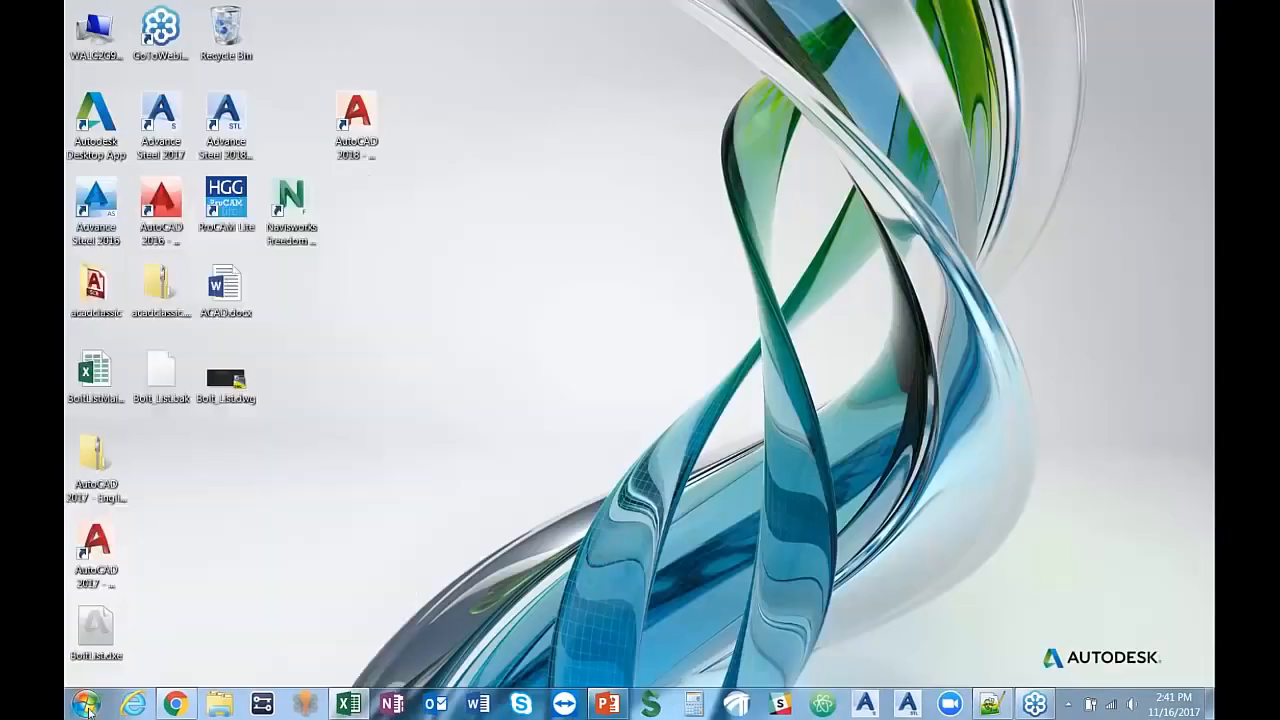
Step: Launch the Import AutoCAD 2017 Settings utility from the Migrate Custom Settings tools of AutoCAD 2017 - English
left_click(86, 704)
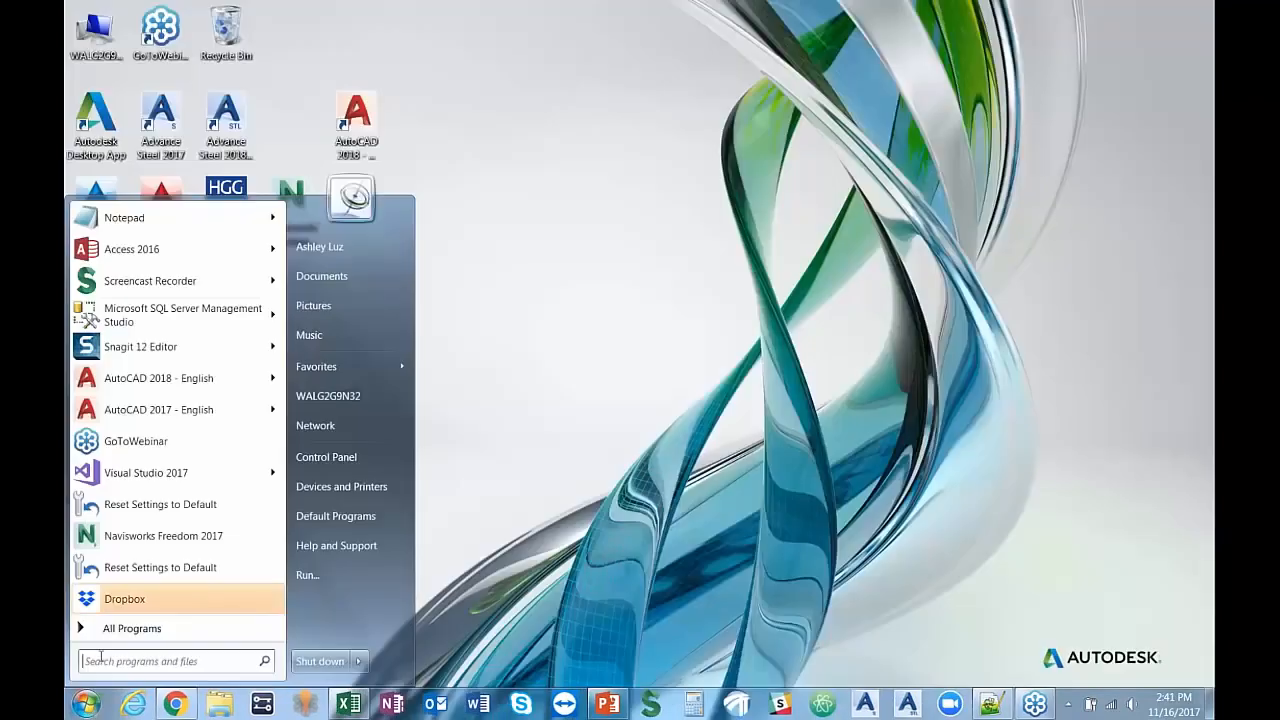
left_click(131, 628)
scroll(133, 333, "down", 2)
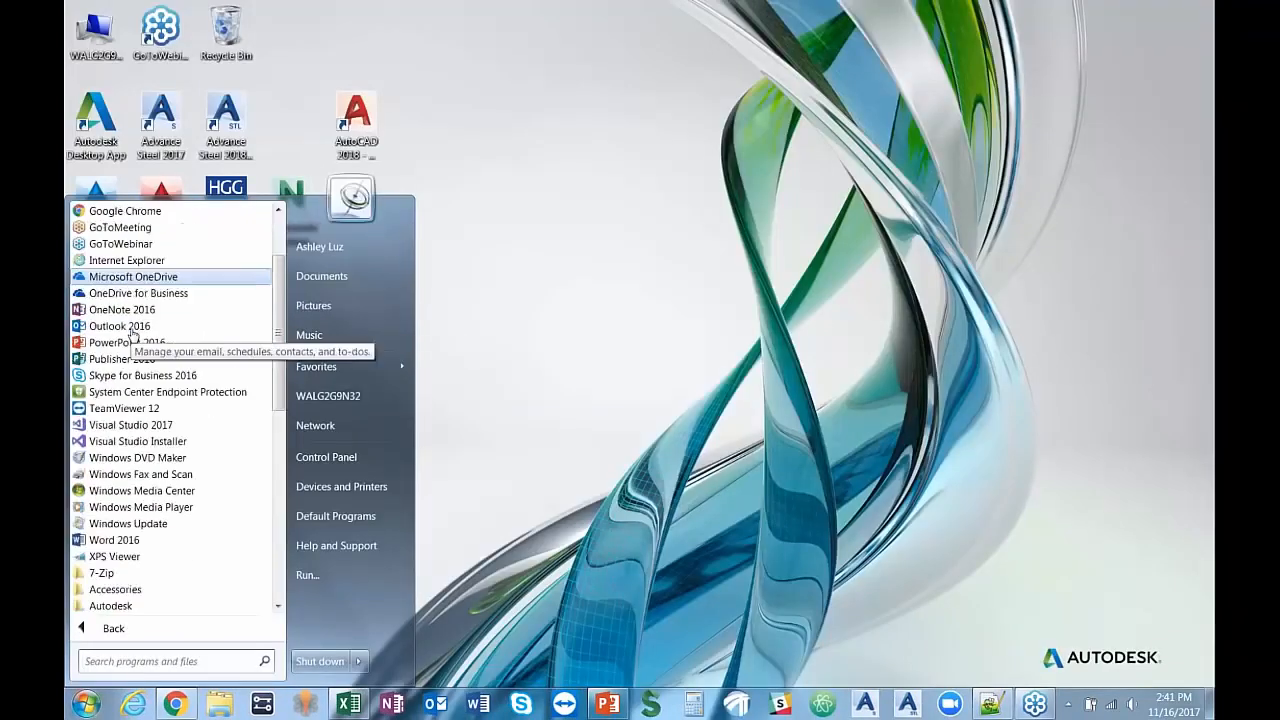
scroll(133, 333, "down", 2)
left_click(120, 507)
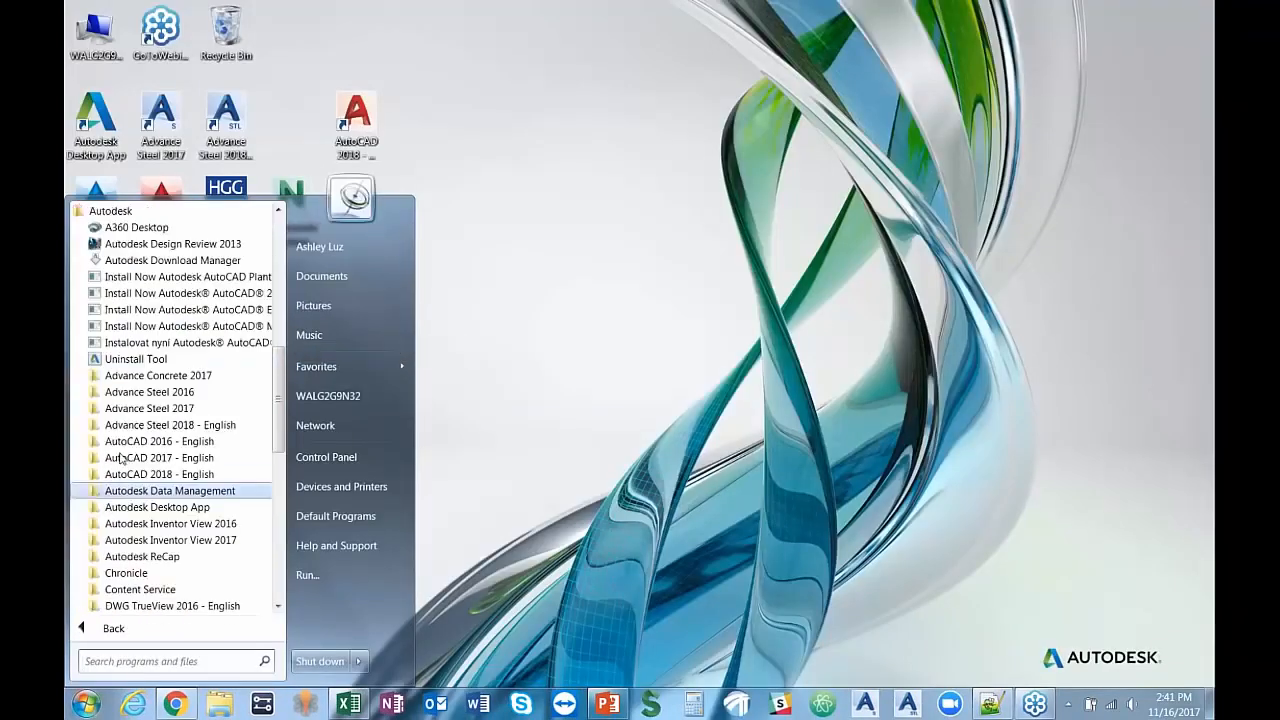
left_click(130, 458)
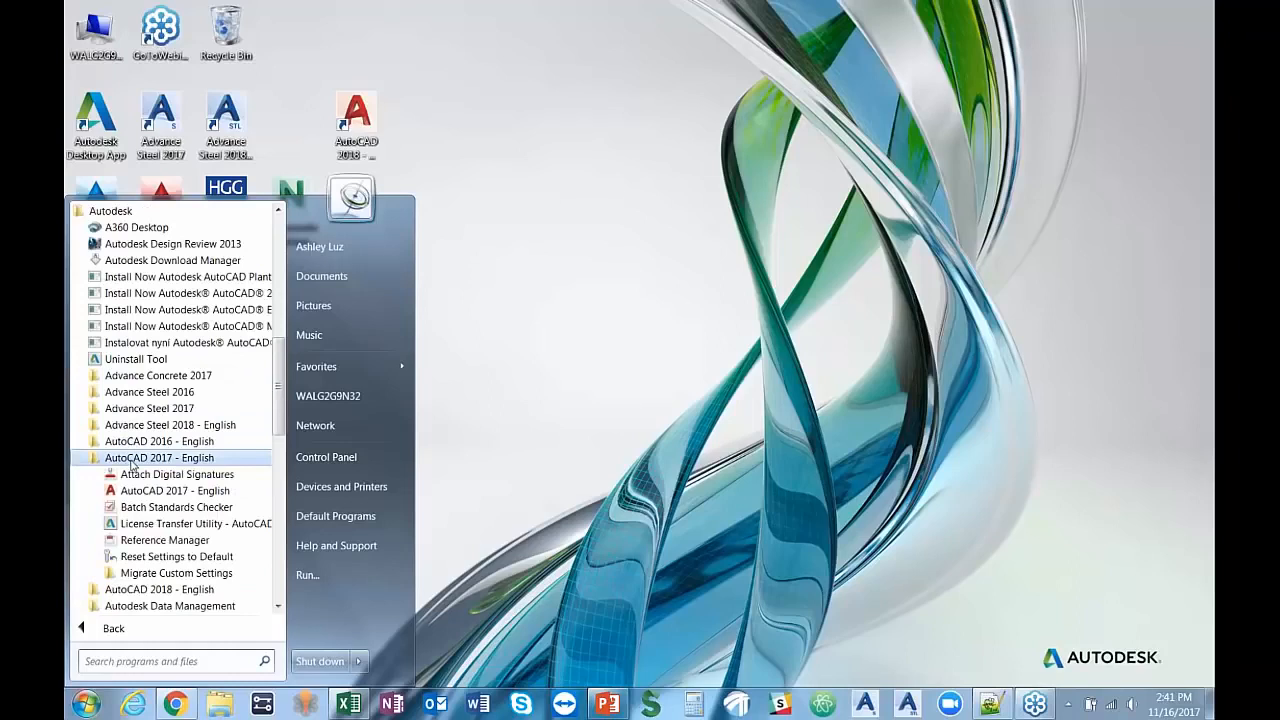
left_click(141, 576)
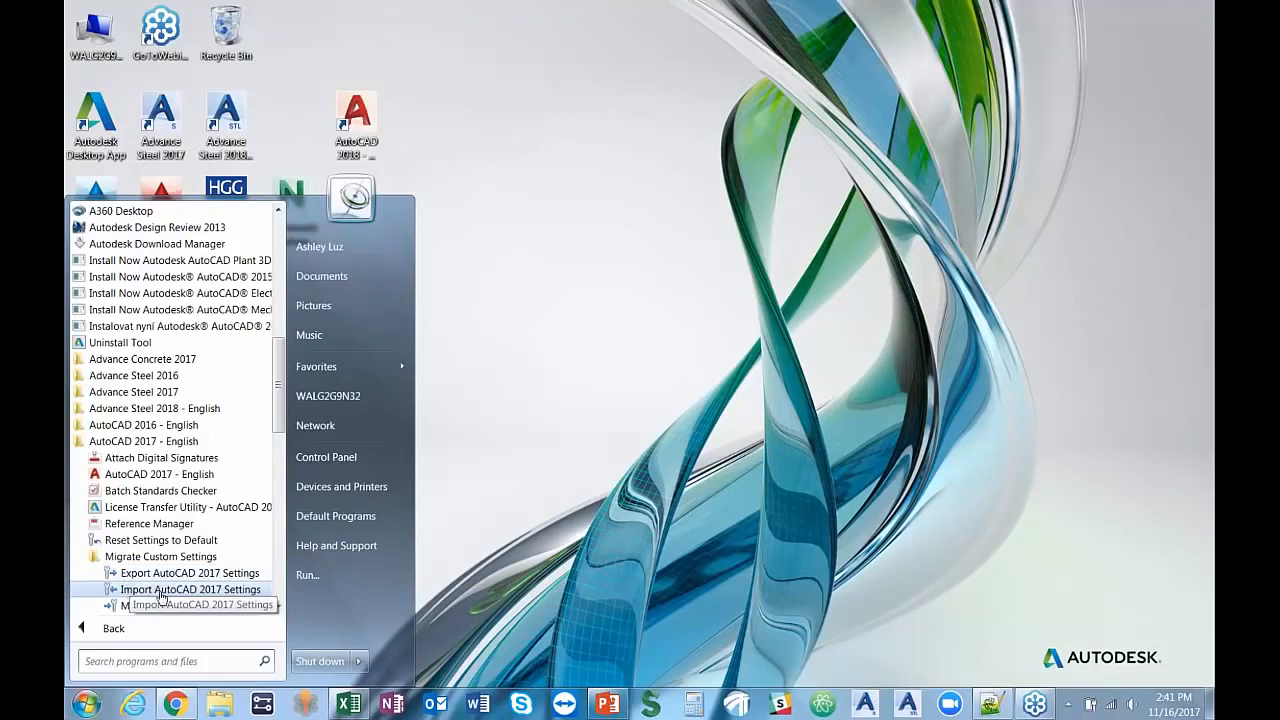
left_click(160, 590)
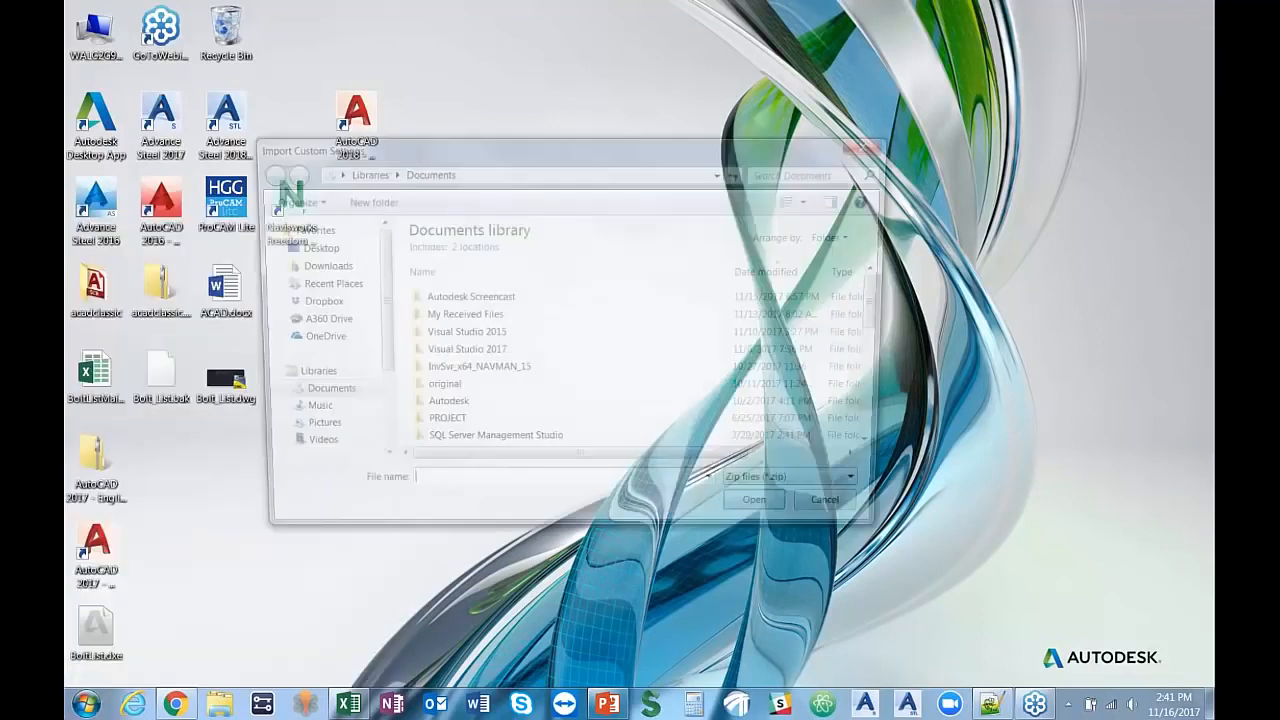
Step: Import the custom settings from AutoCAD 2017 - English_cust_settings.zip on the Desktop, and close the migration log
left_click(310, 248)
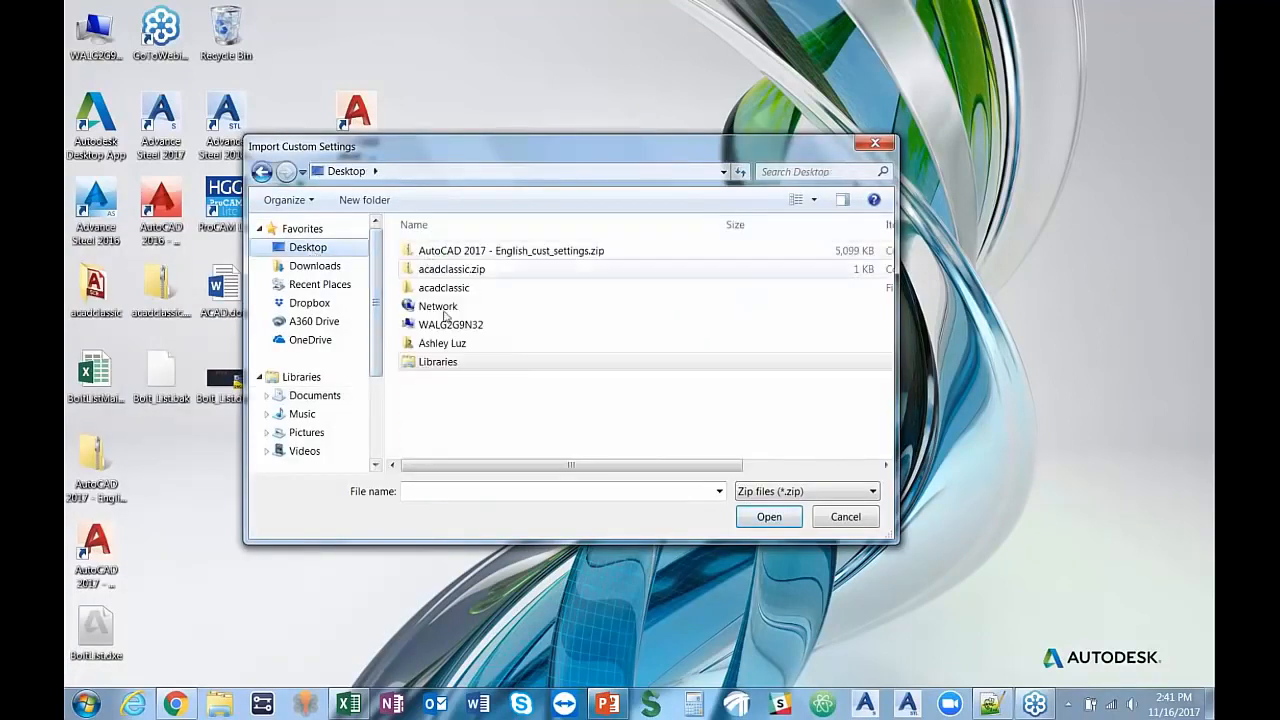
left_click(492, 256)
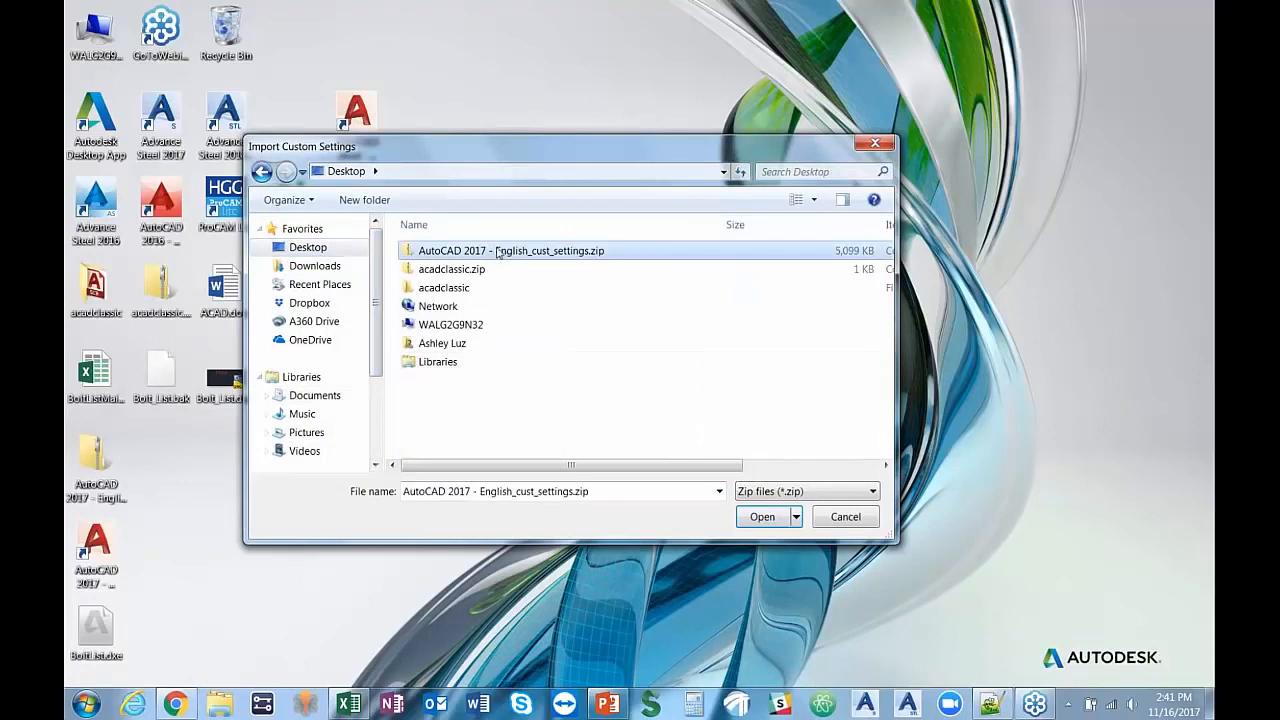
left_click(753, 517)
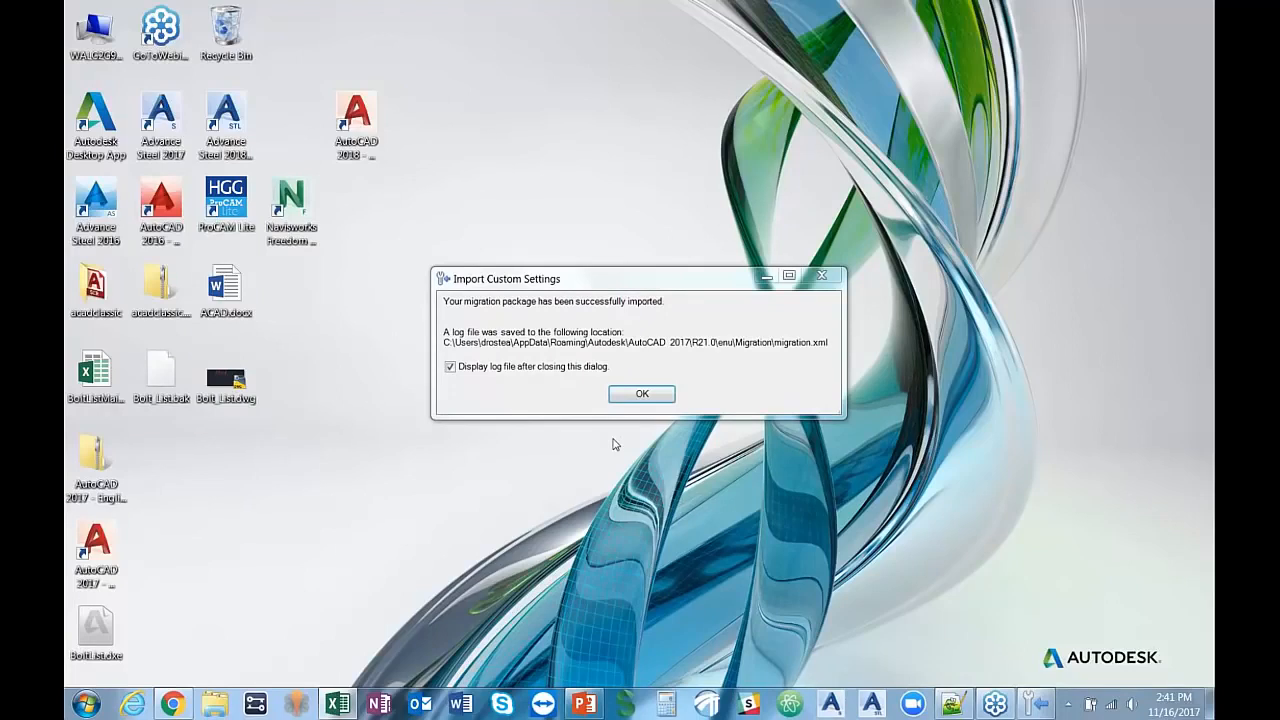
left_click(641, 395)
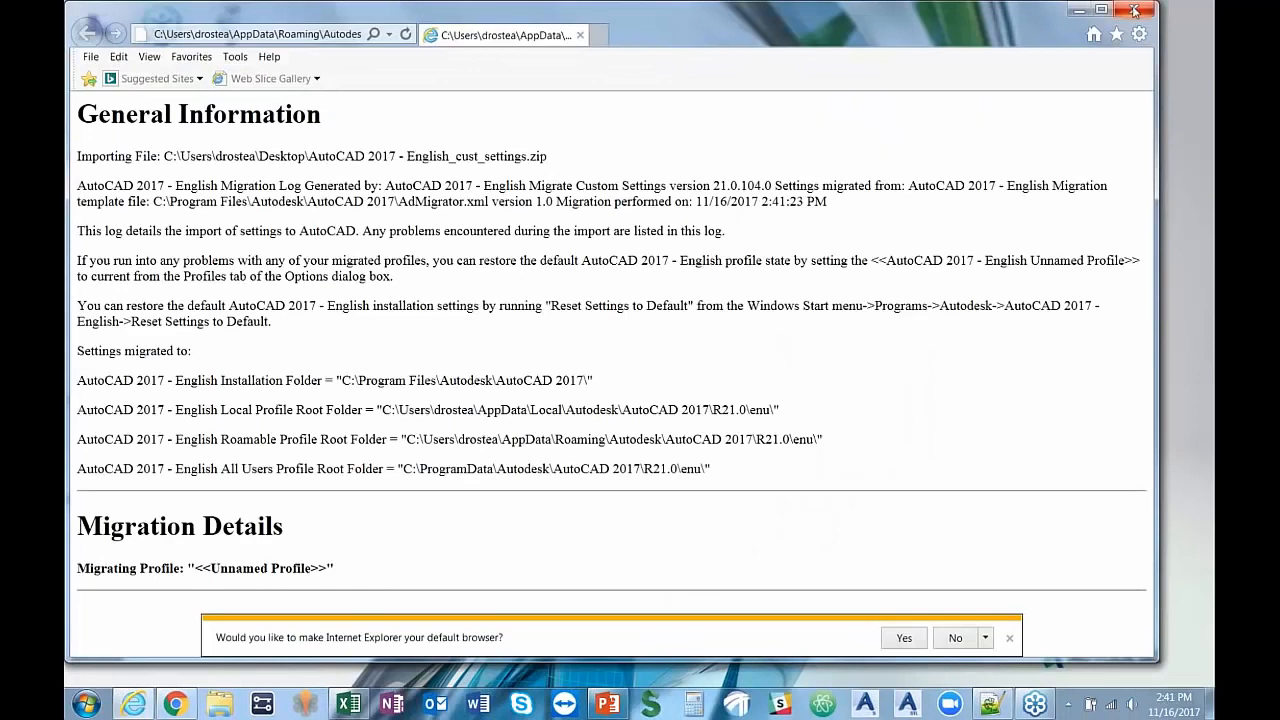
left_click(1136, 10)
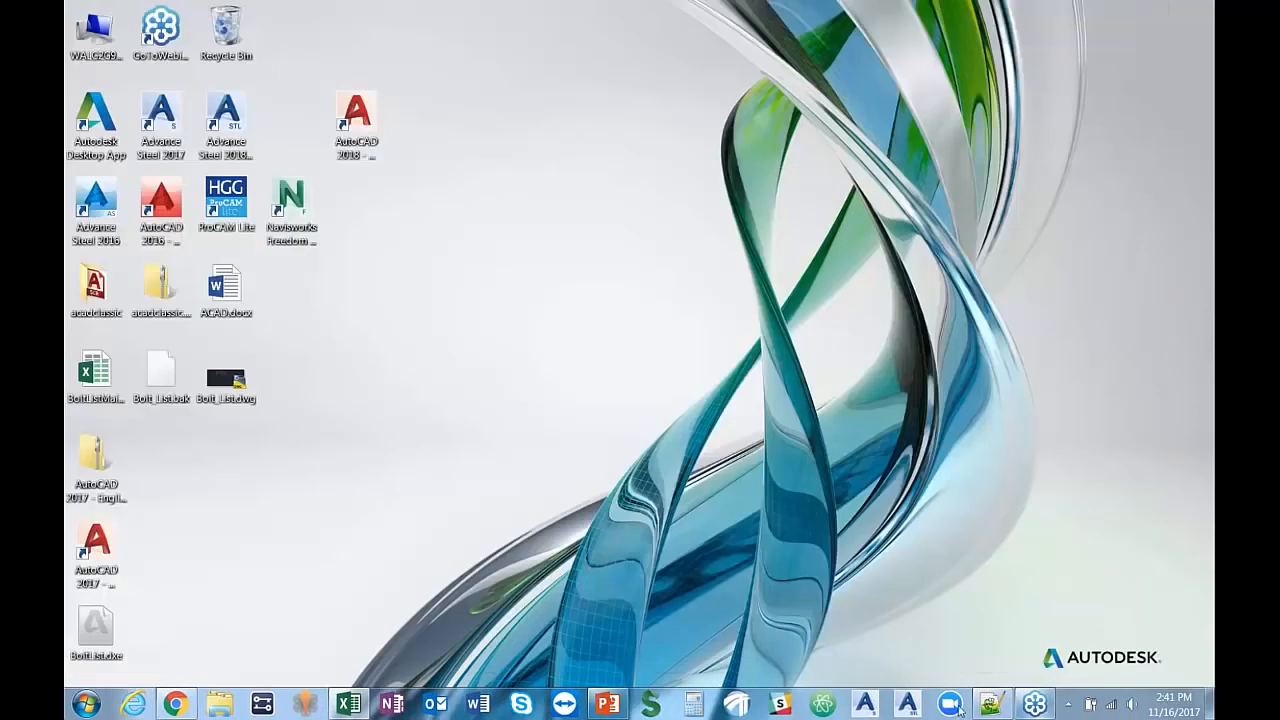
Step: Switch to PowerPoint and show the webinar's agenda slide
left_click(609, 705)
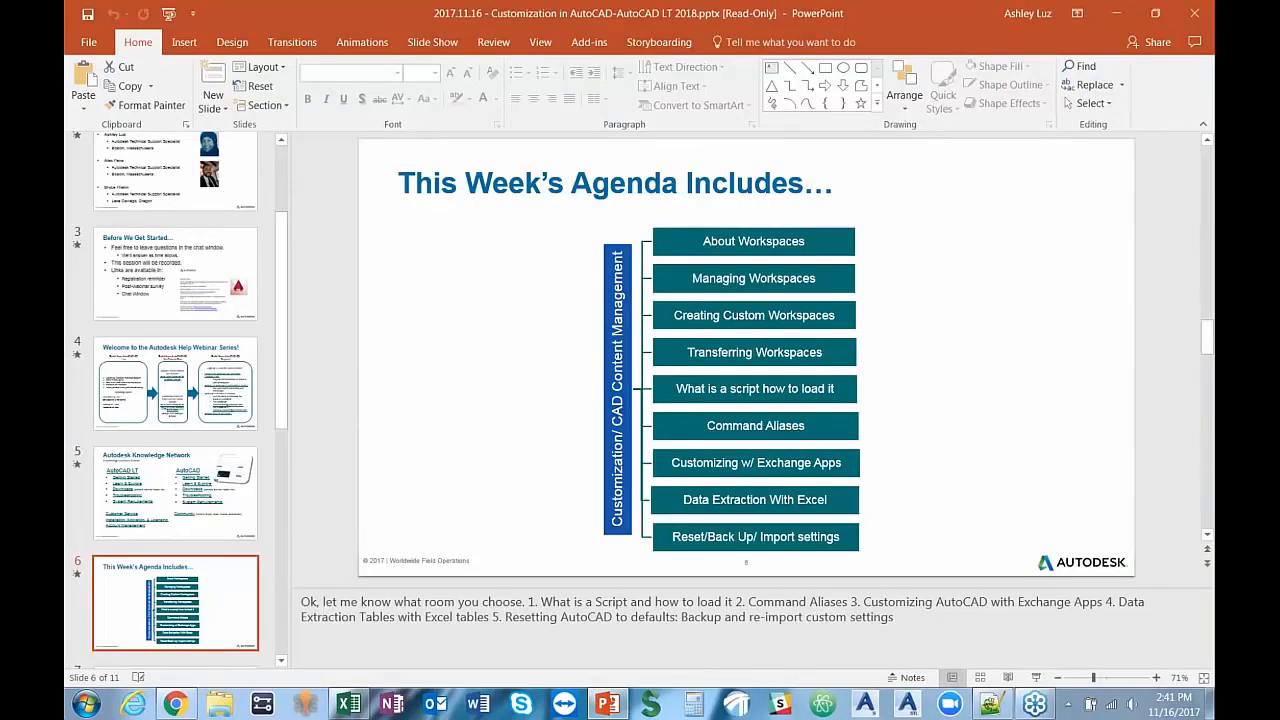
left_click(1209, 48)
mouse_move(1163, 706)
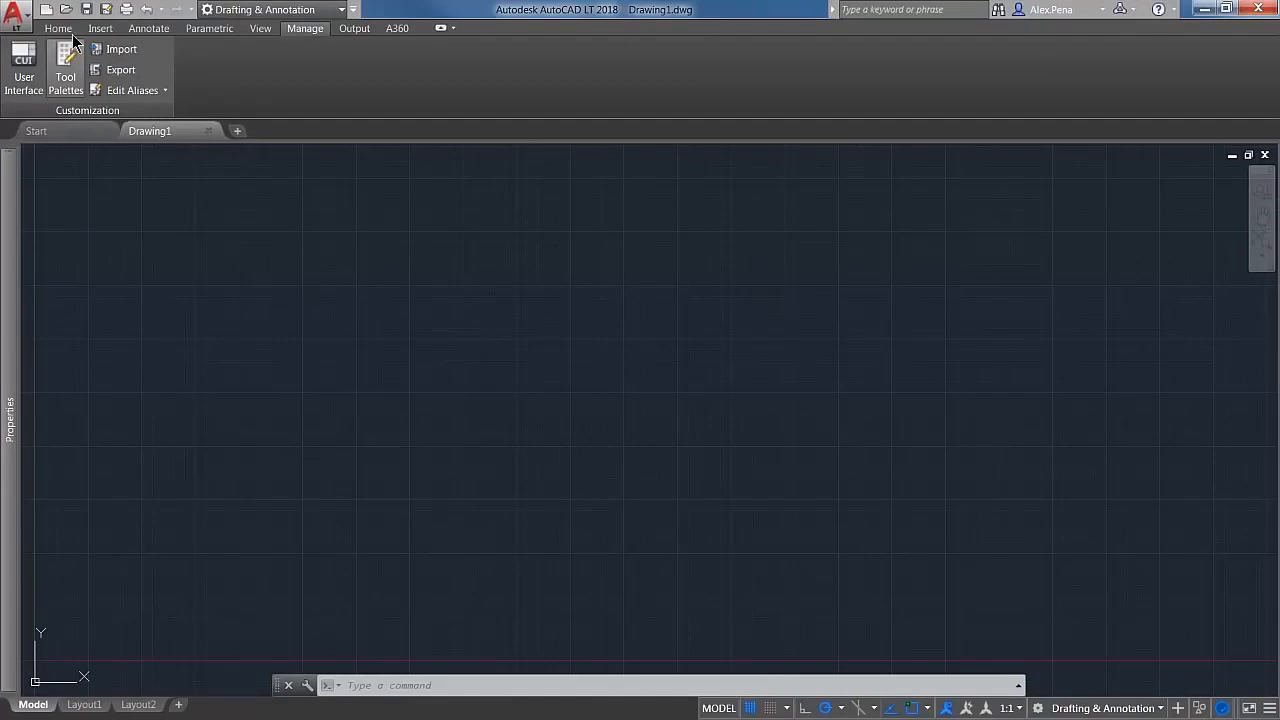
Step: Open the acadlt.pgp command alias file from AutoCAD LT 2018 for viewing, and close it without changes
left_click(133, 92)
left_click(145, 117)
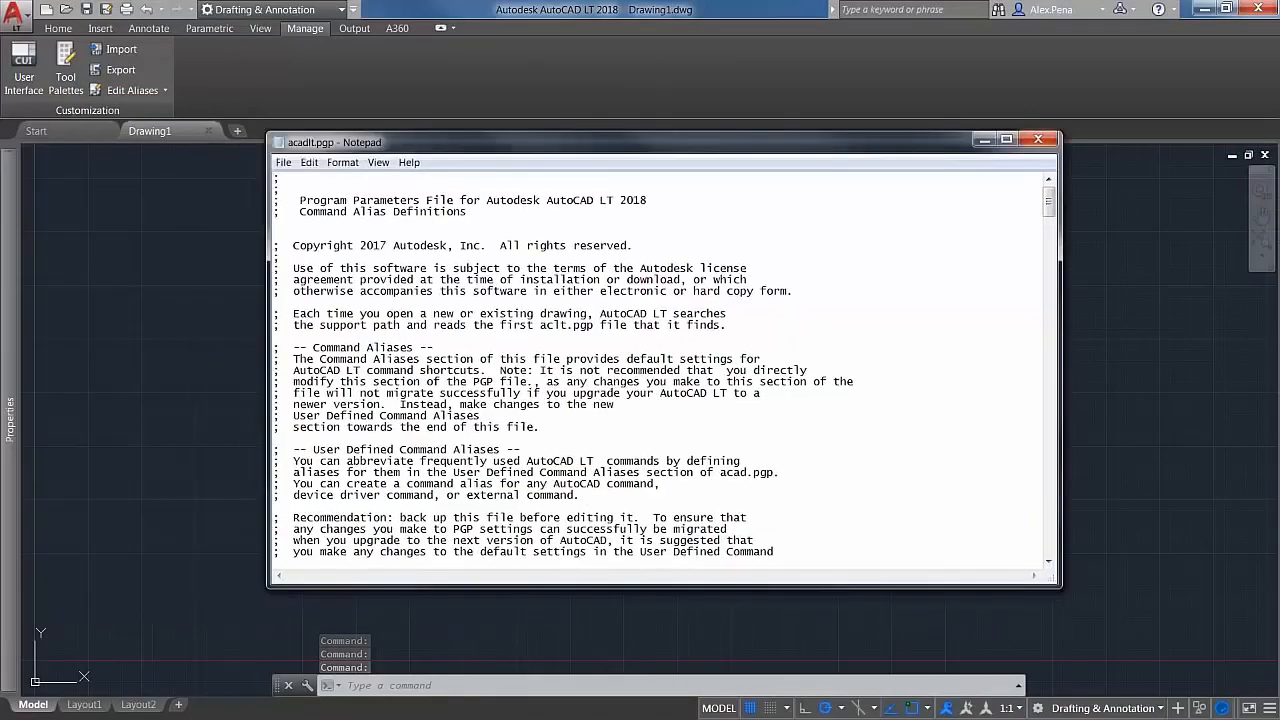
left_click(1039, 140)
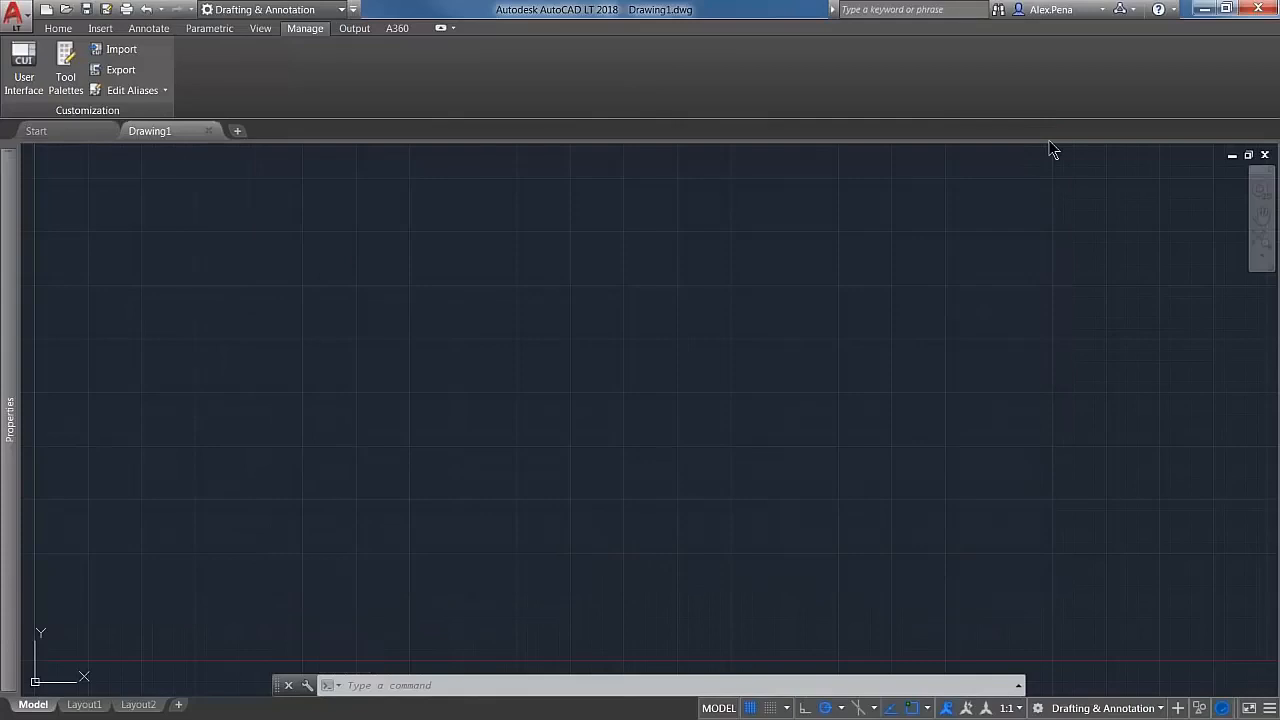